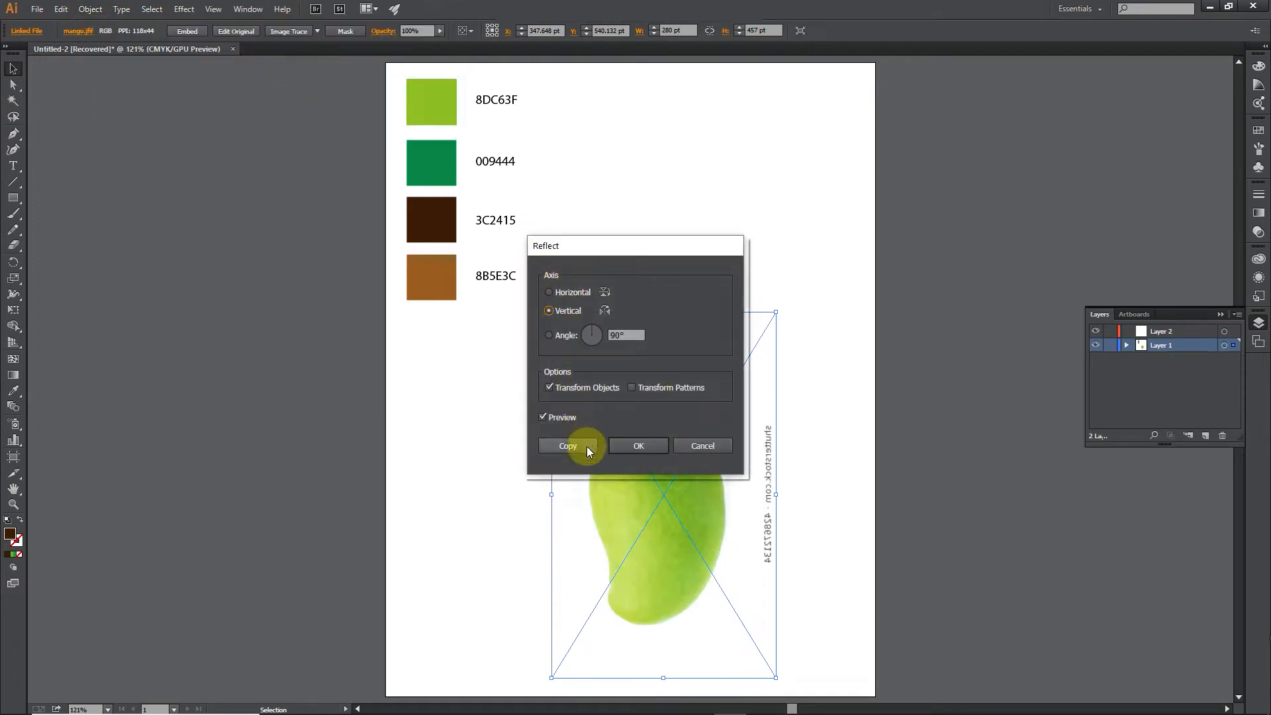
Step: Apply the vertical-axis reflection to the mango photo and lock Layer 1, leaving Layer 2 as the active layer
left_click(629, 445)
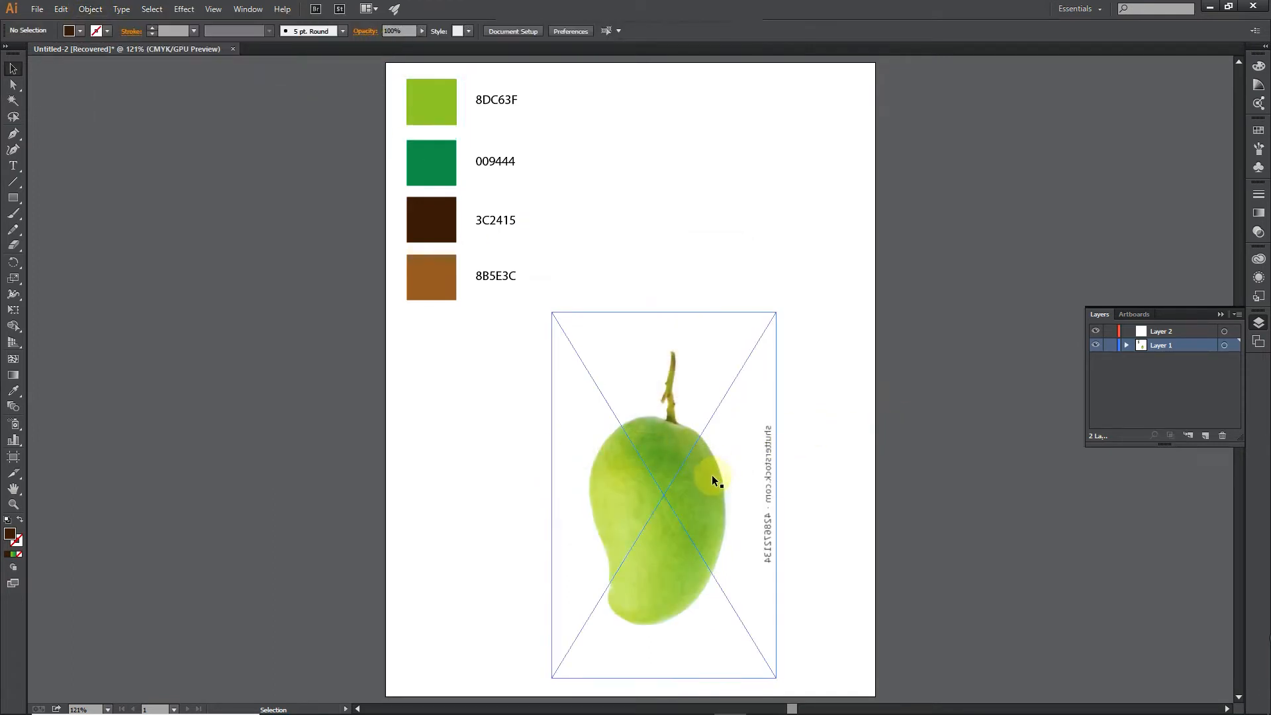
left_click(1109, 345)
left_click(1151, 333)
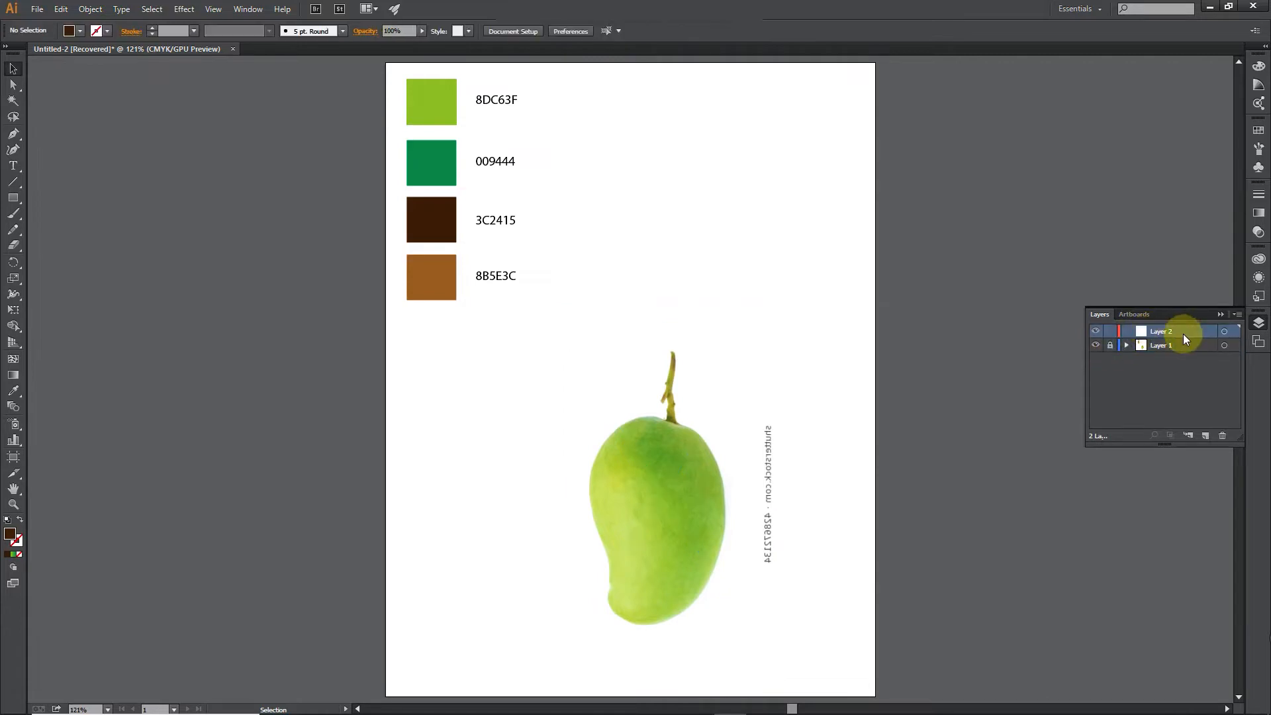
Step: Trace the mango's body with the Pen tool on Layer 2 as a closed shape, starting at the stem base
left_click(14, 134)
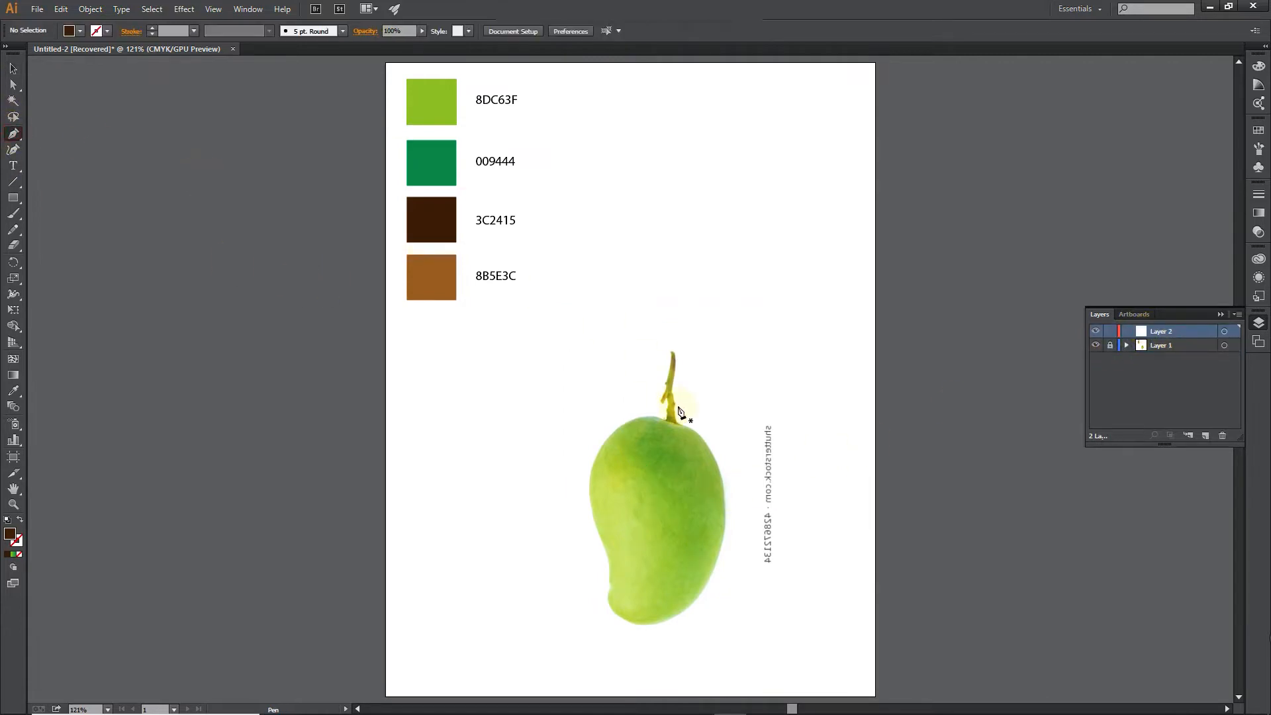
left_click(665, 420)
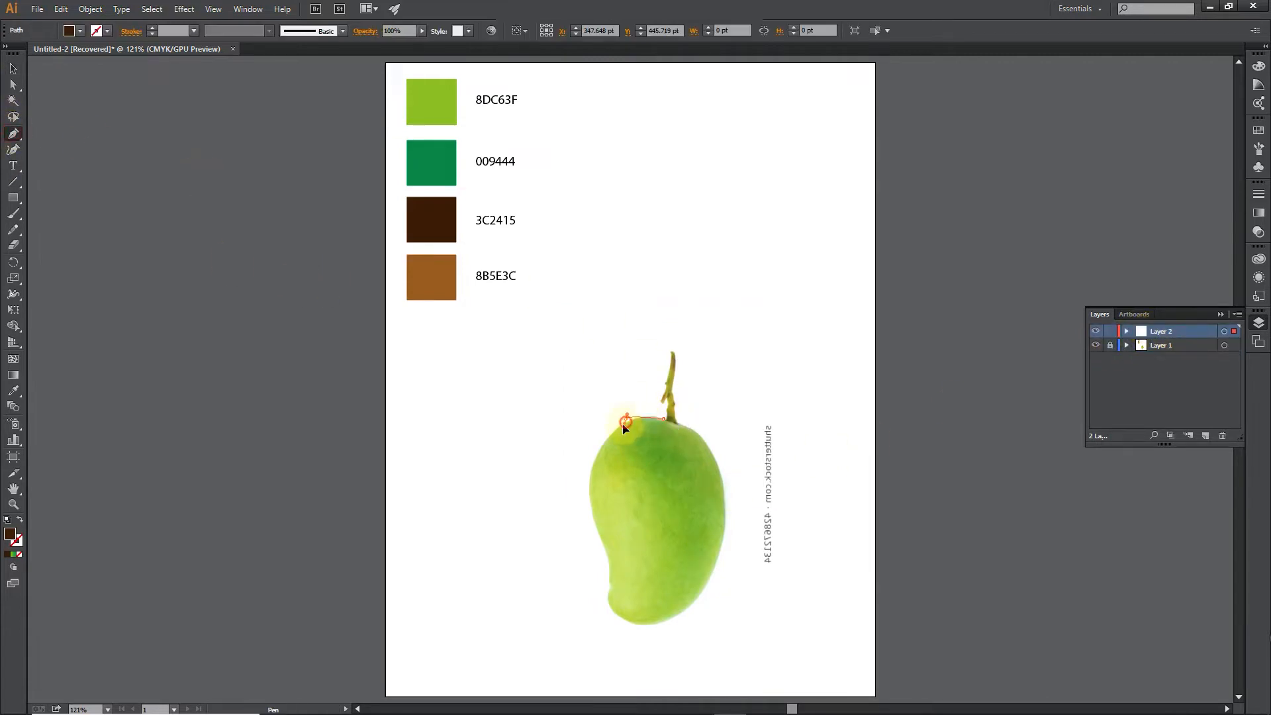
left_click_drag(614, 431, 599, 533)
key("ctrl+z")
left_click_drag(610, 580, 703, 594)
left_click_drag(722, 542, 726, 515)
left_click_drag(721, 470, 716, 448)
mouse_move(679, 422)
left_mouse_down()
mouse_move(692, 425)
mouse_move(659, 418)
left_mouse_up()
left_click(658, 417)
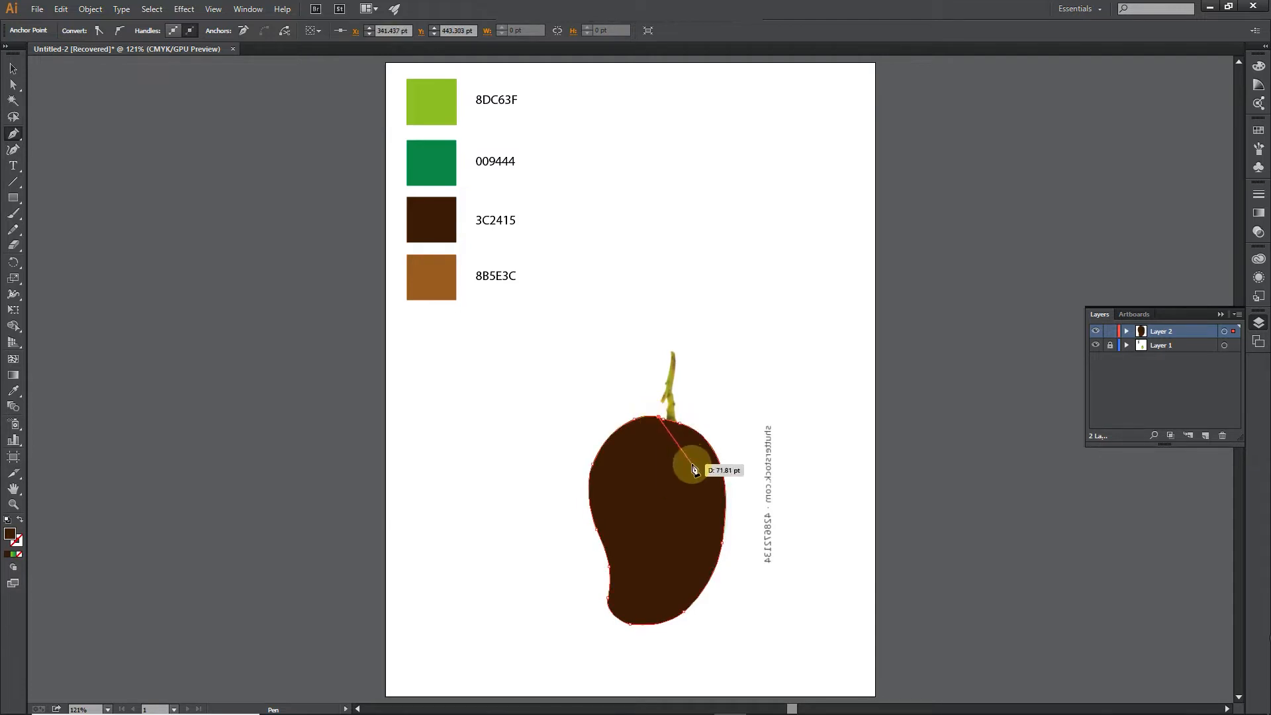
left_click(664, 420)
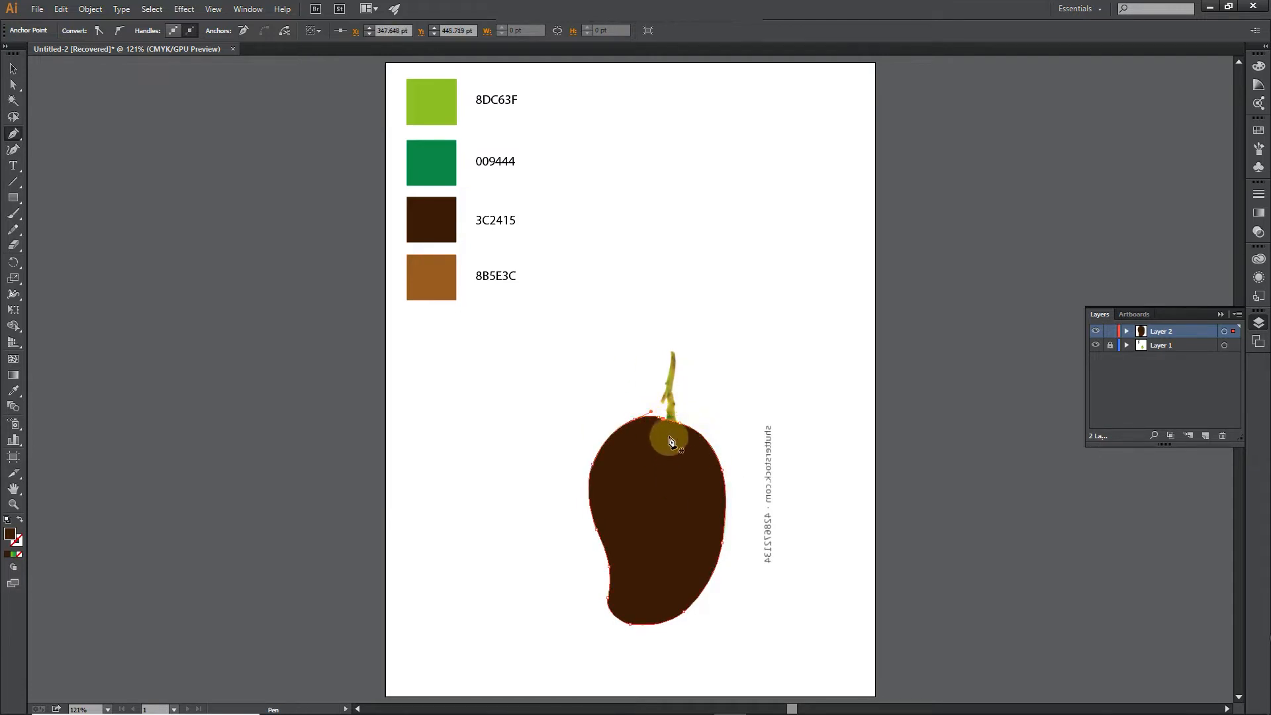
Step: Show the RGB colour sliders and fill the traced mango with green by setting G to 146
left_click(14, 69)
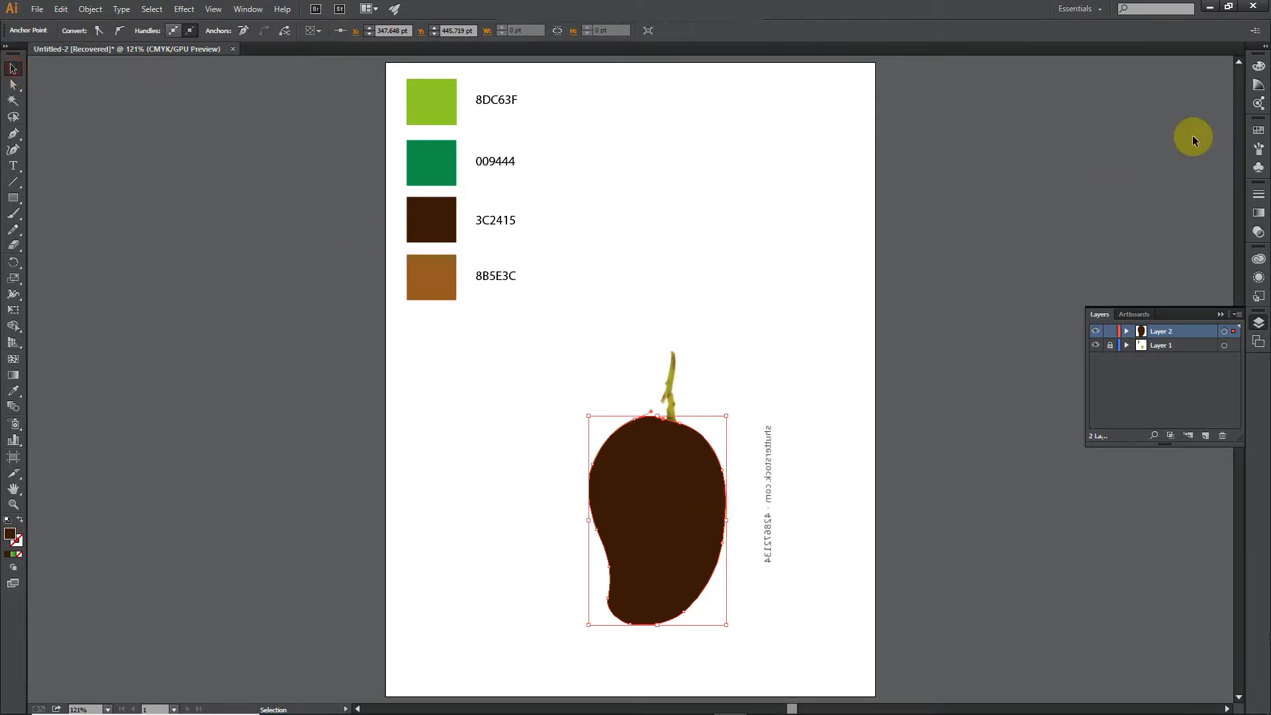
left_click(1258, 66)
left_click(1239, 59)
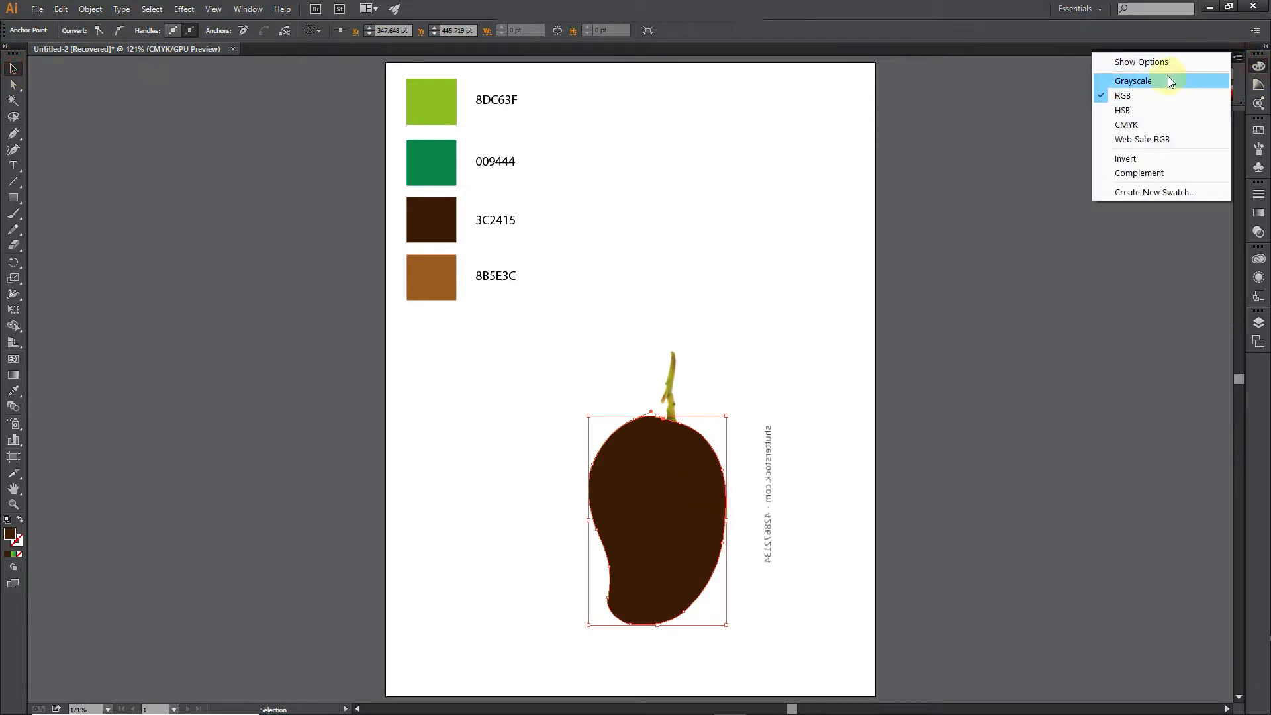
left_click(1148, 95)
left_click_drag(1165, 108, 1165, 155)
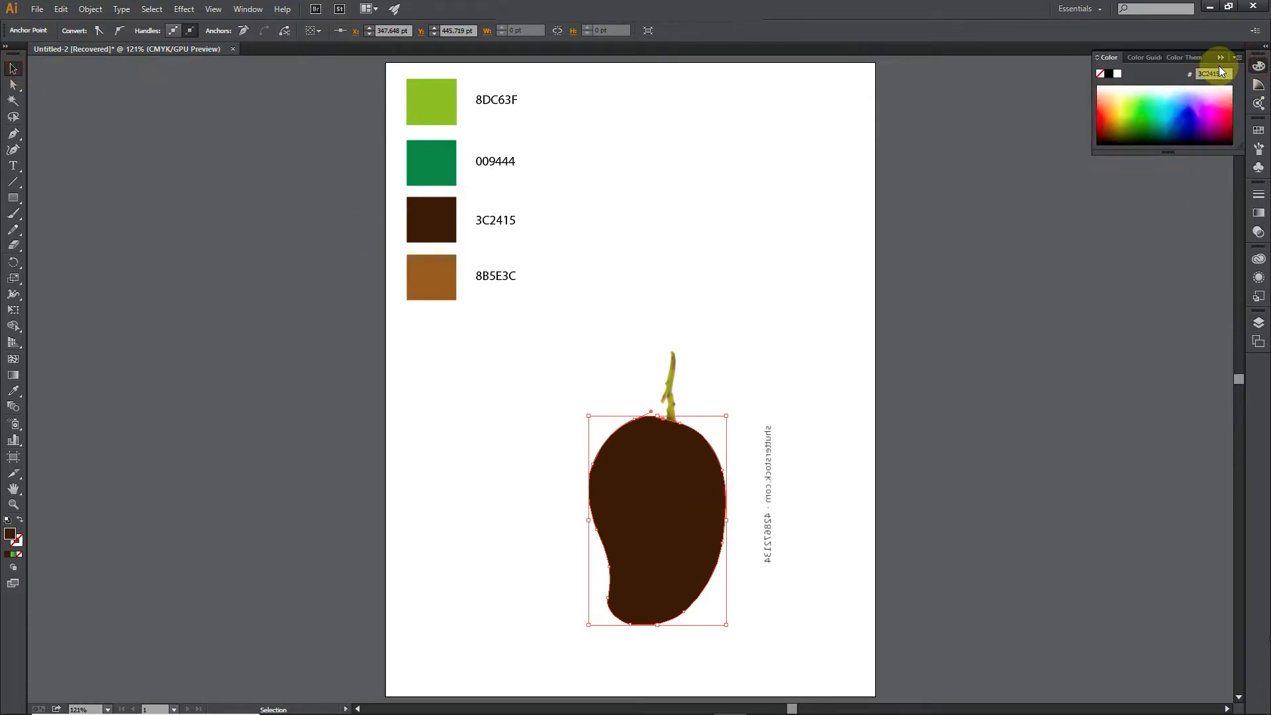
left_click(1237, 58)
left_click(1163, 59)
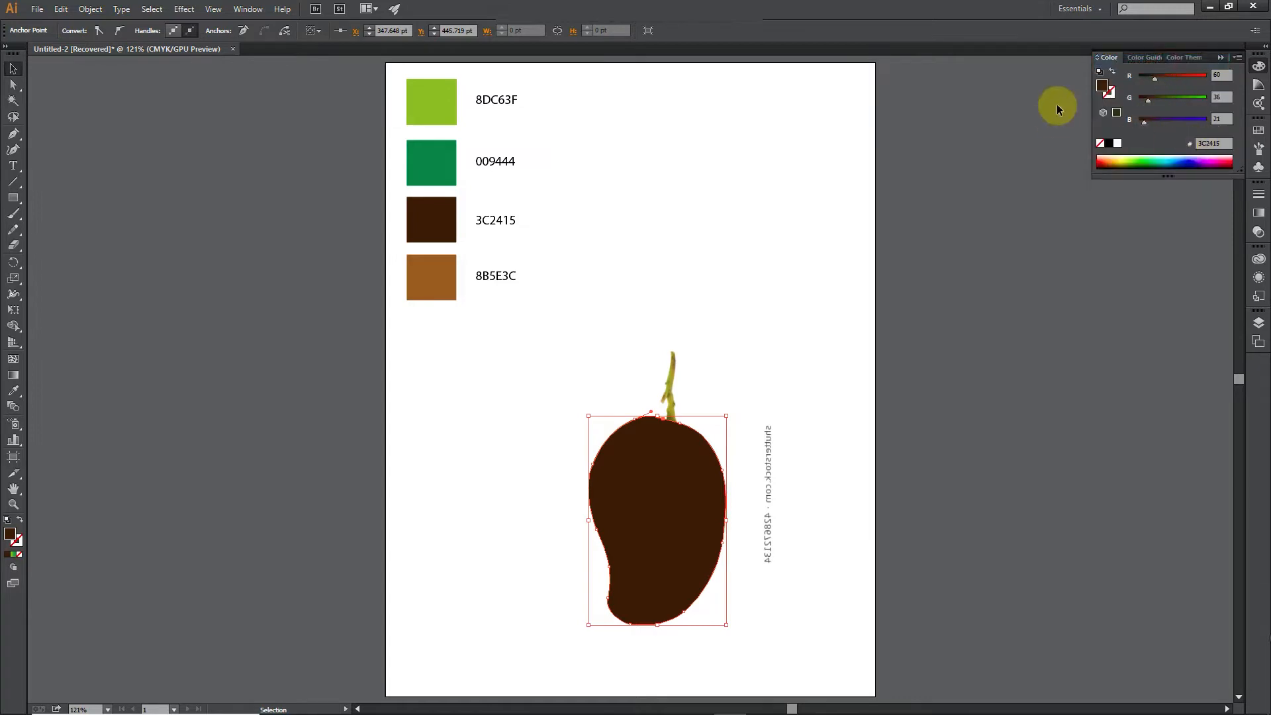
left_click_drag(1148, 100, 1176, 99)
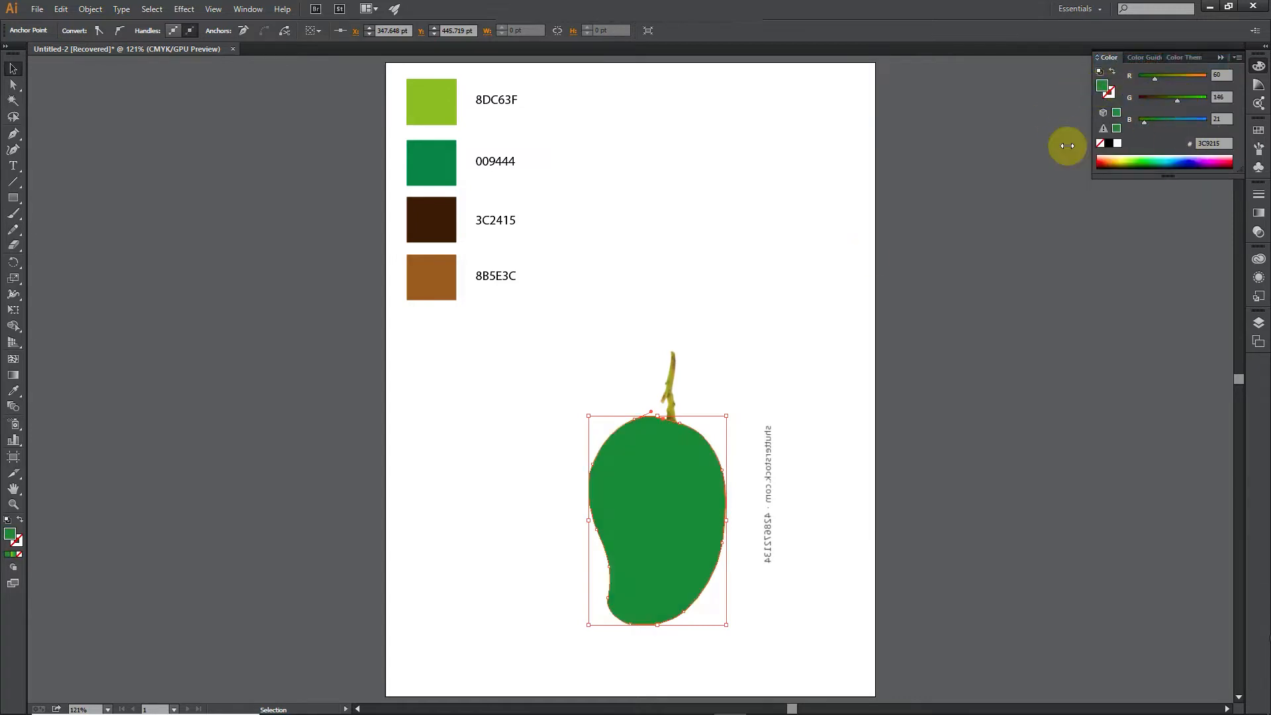
left_click(787, 327)
Step: Smooth the outline of the green mango shape with the Smooth tool
left_click(673, 454)
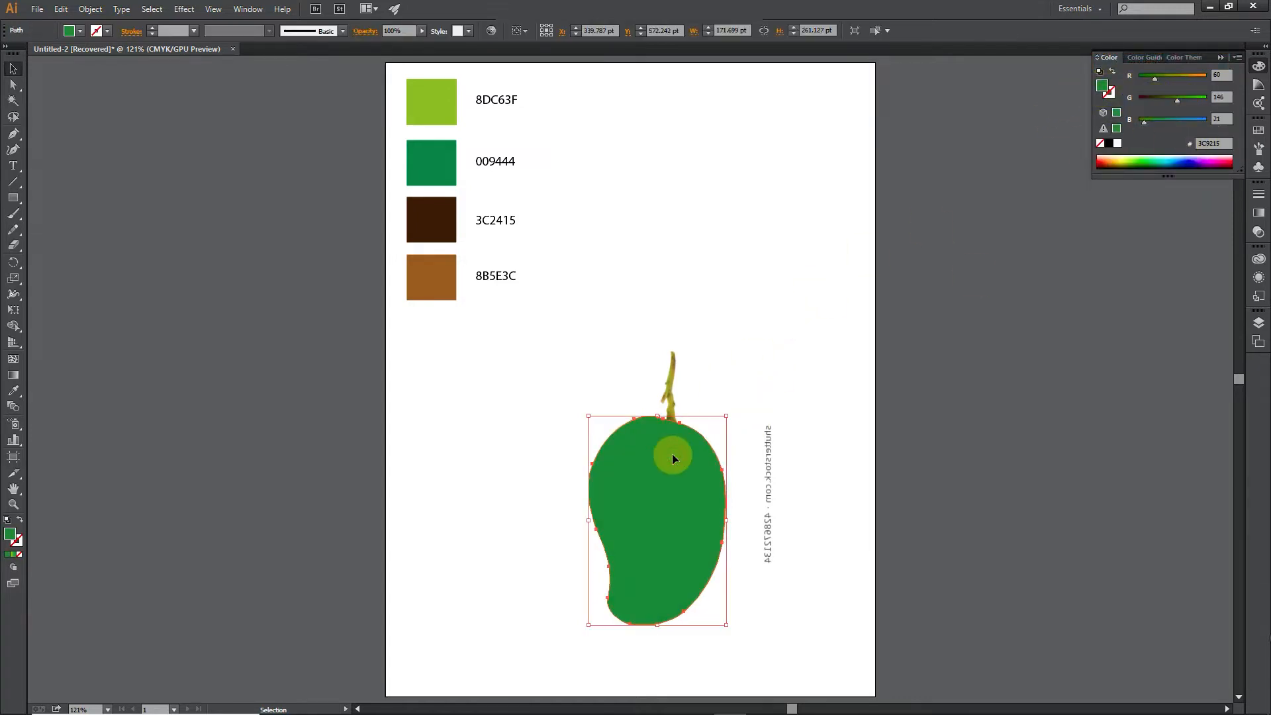
left_click(464, 544)
left_click(646, 550)
left_click_drag(13, 229, 72, 242)
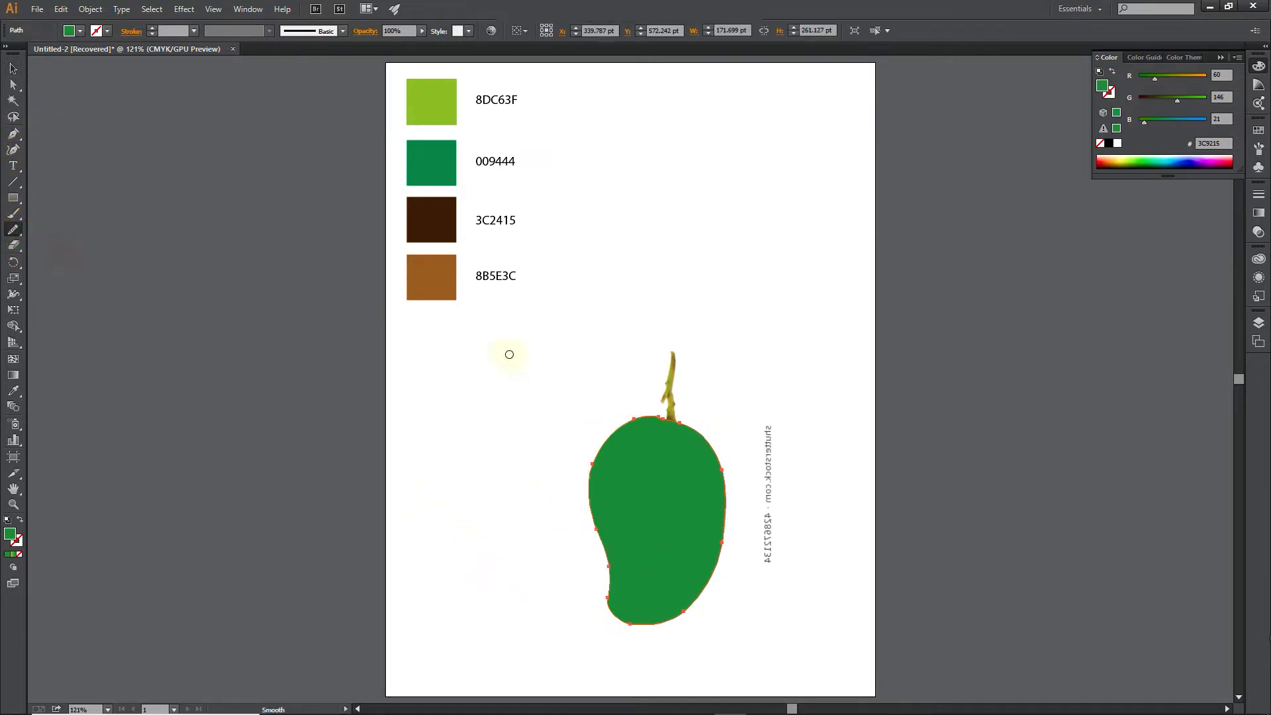
mouse_move(635, 419)
left_mouse_down()
mouse_move(595, 462)
mouse_move(614, 559)
mouse_move(605, 604)
mouse_move(661, 604)
mouse_move(647, 628)
mouse_move(627, 626)
mouse_move(675, 620)
mouse_move(721, 568)
mouse_move(733, 475)
mouse_move(714, 463)
mouse_move(732, 493)
mouse_move(692, 429)
left_mouse_up()
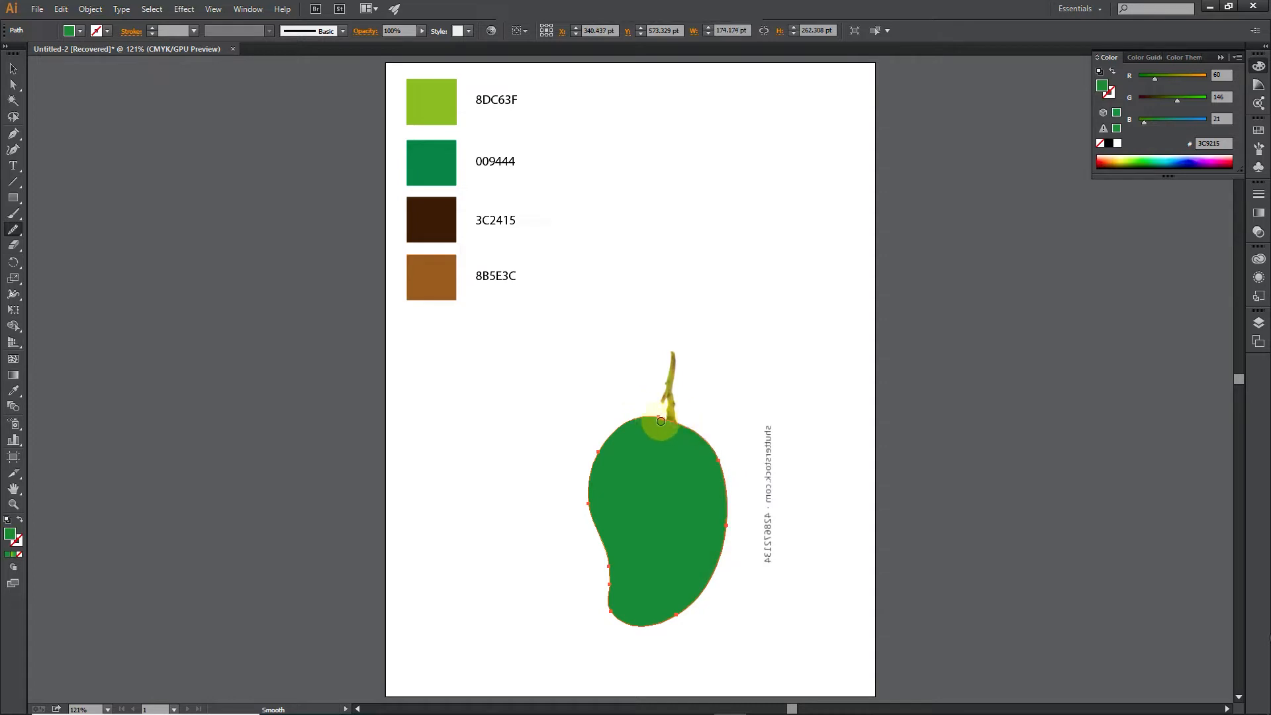
key("v")
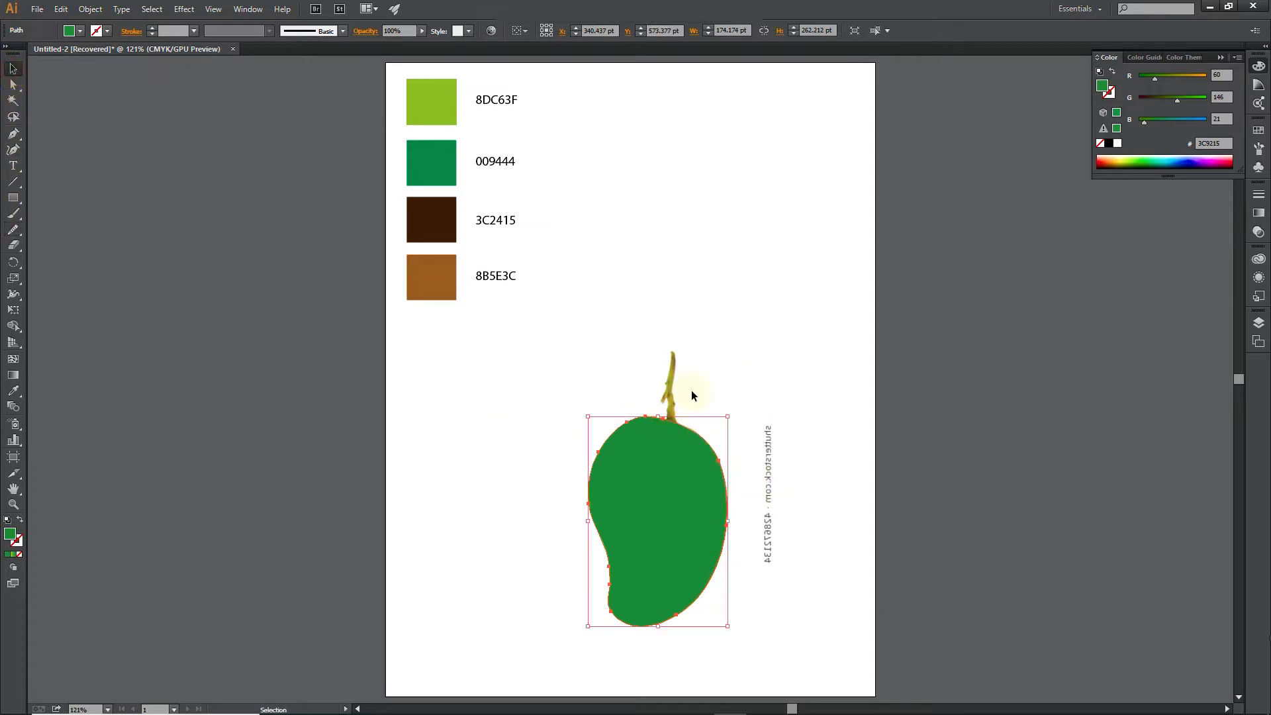
left_click(691, 391)
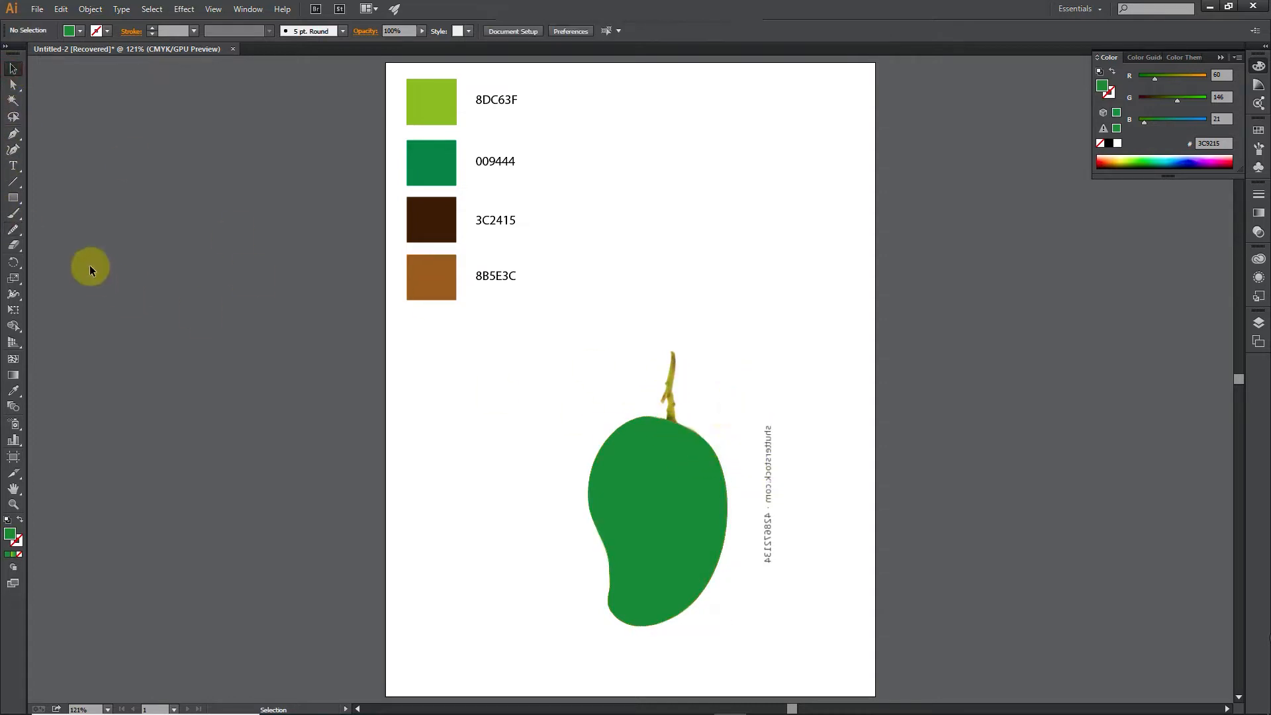
Step: Trace the mango's stem and its small side twig with the Pen tool as a closed shape
left_click(14, 133)
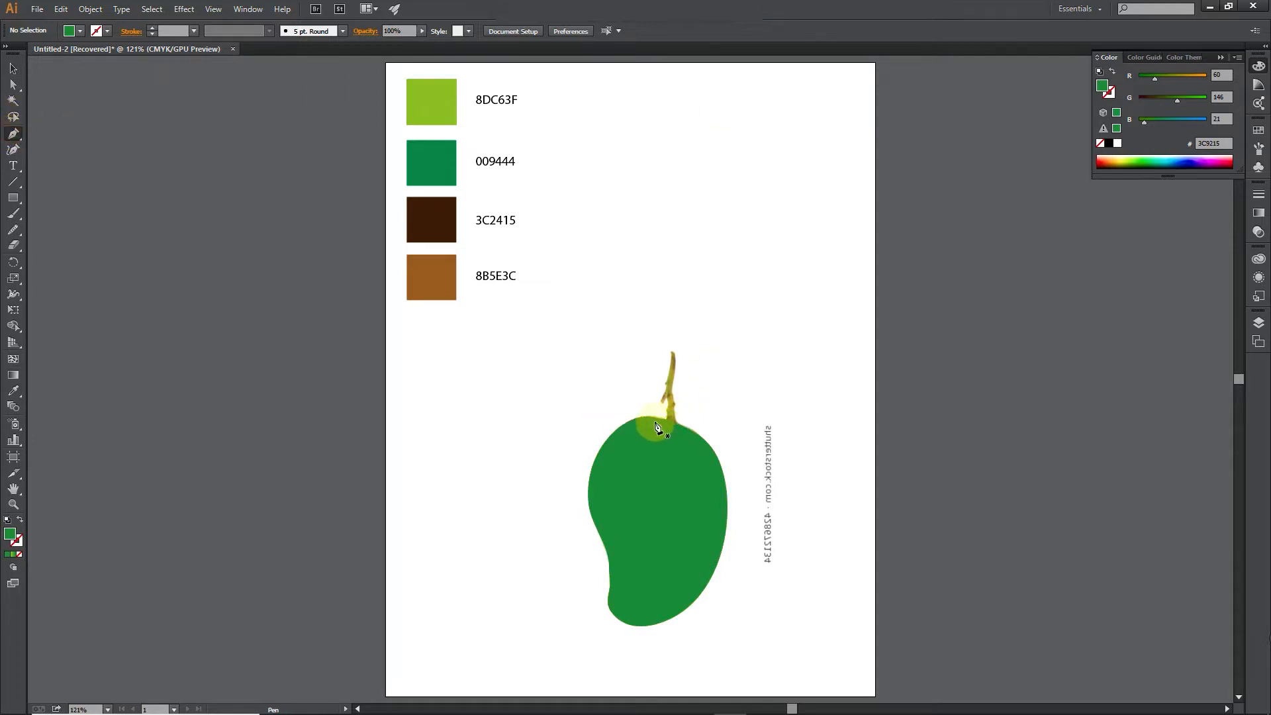
left_click(671, 349)
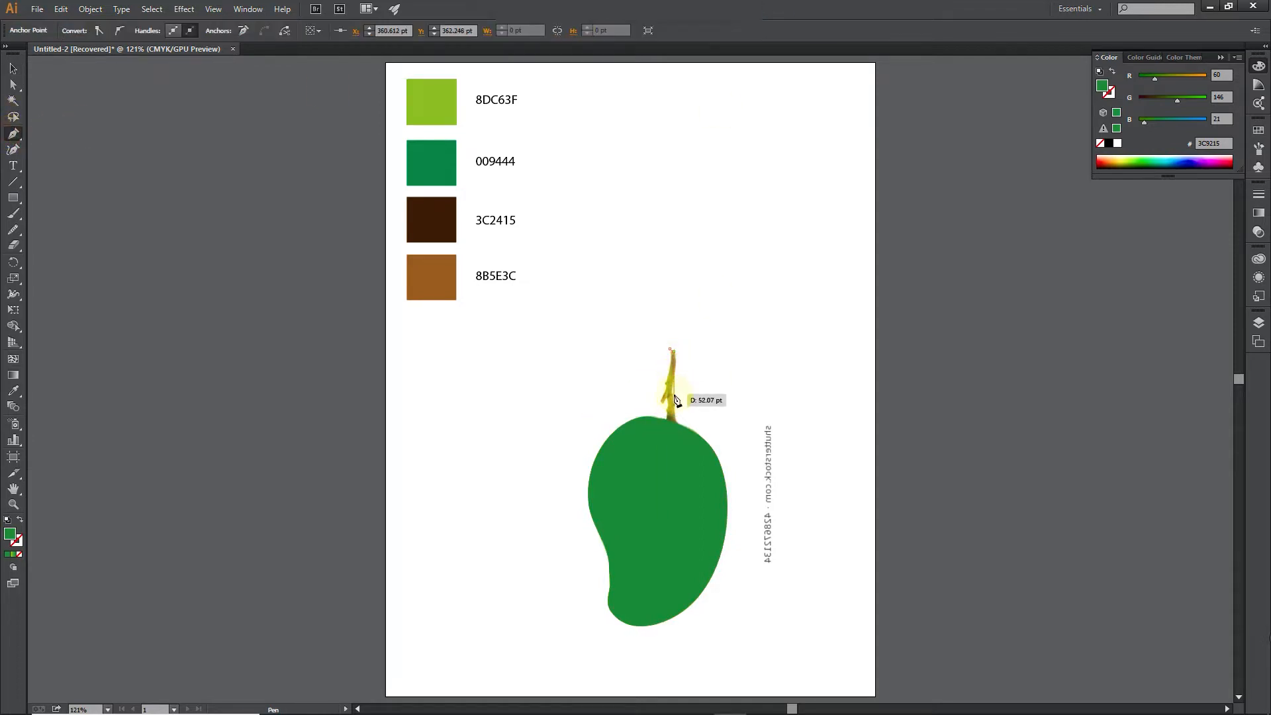
left_click(676, 420)
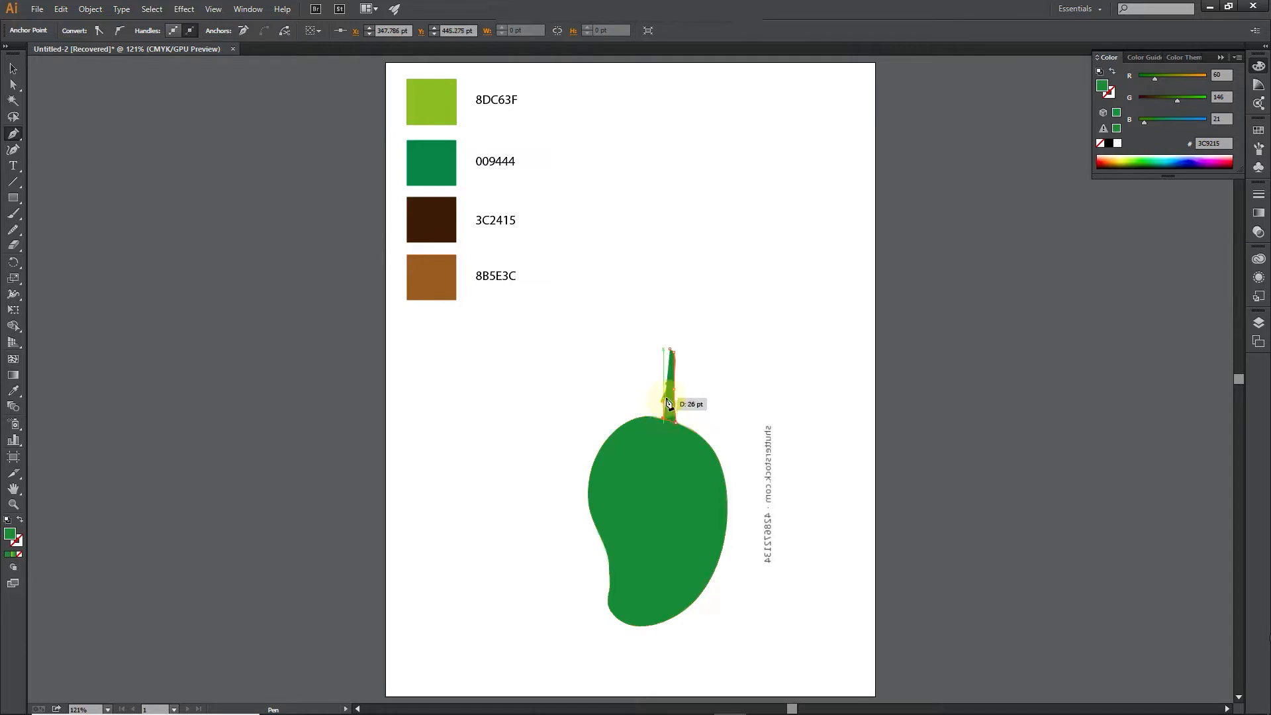
left_click(658, 401)
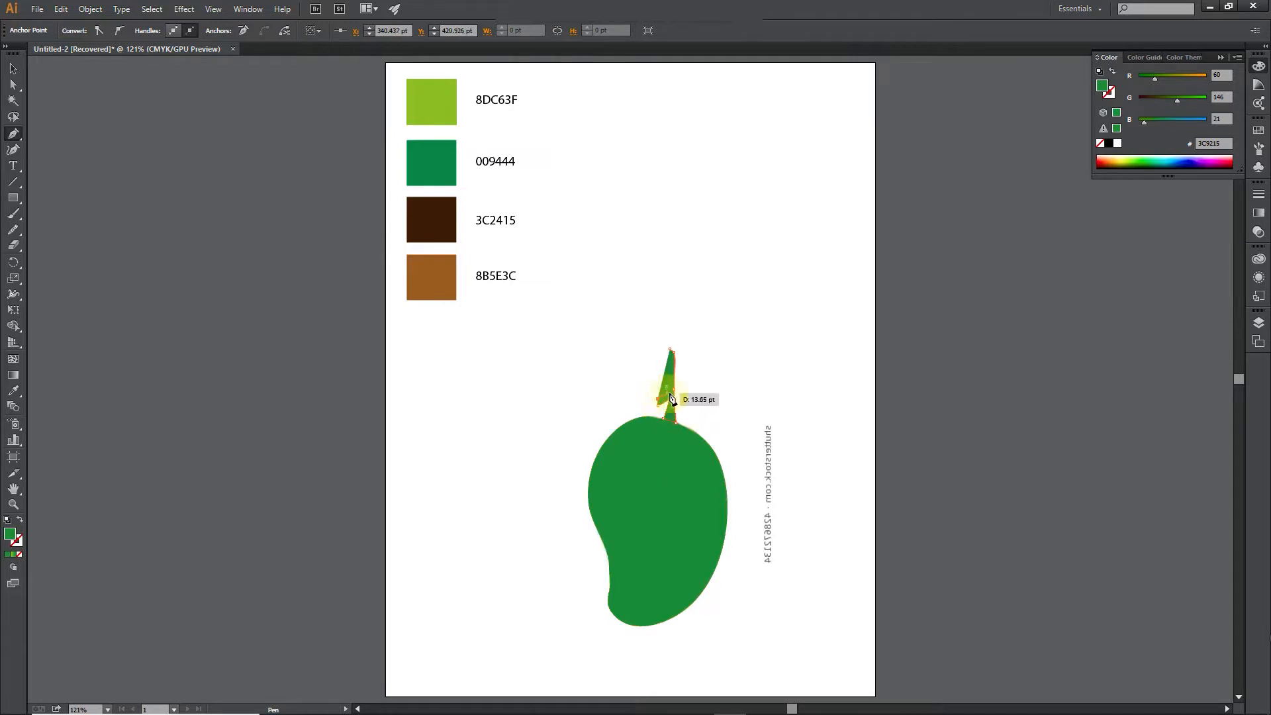
left_click(668, 395)
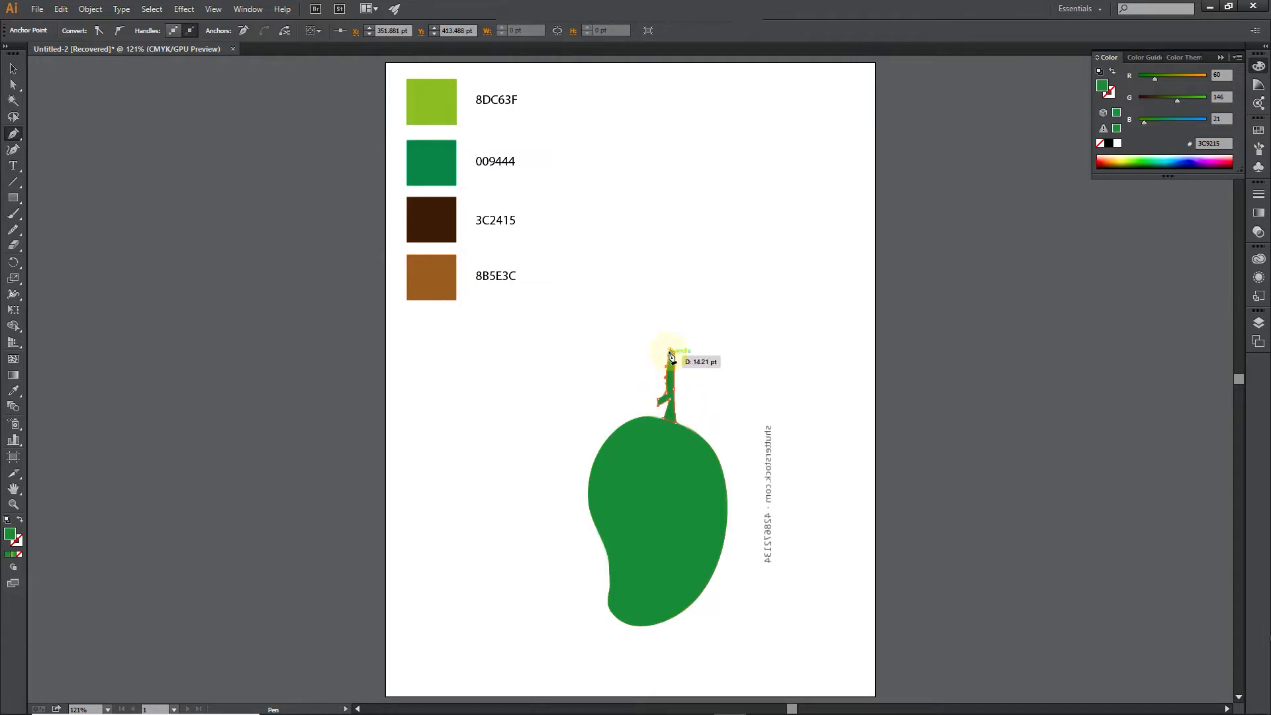
left_click(670, 349)
Step: Fill the stem shape with brown 8B5500
left_click(13, 68)
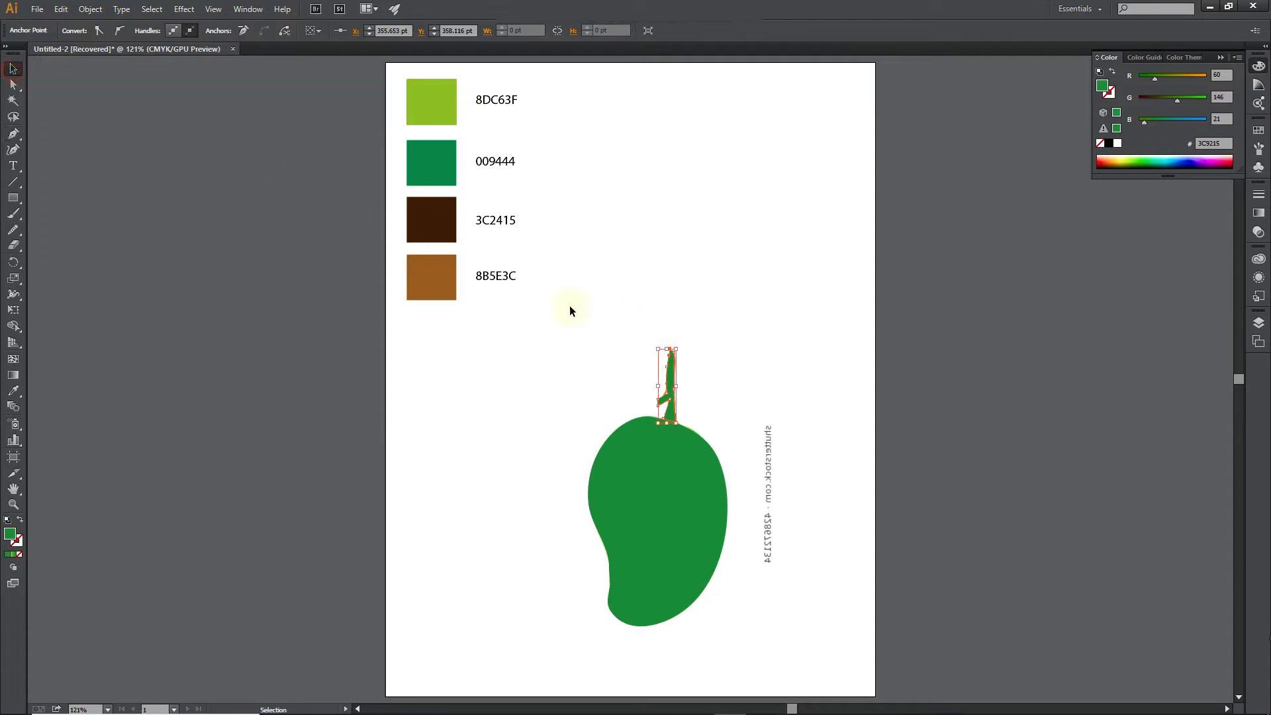
left_click(1117, 162)
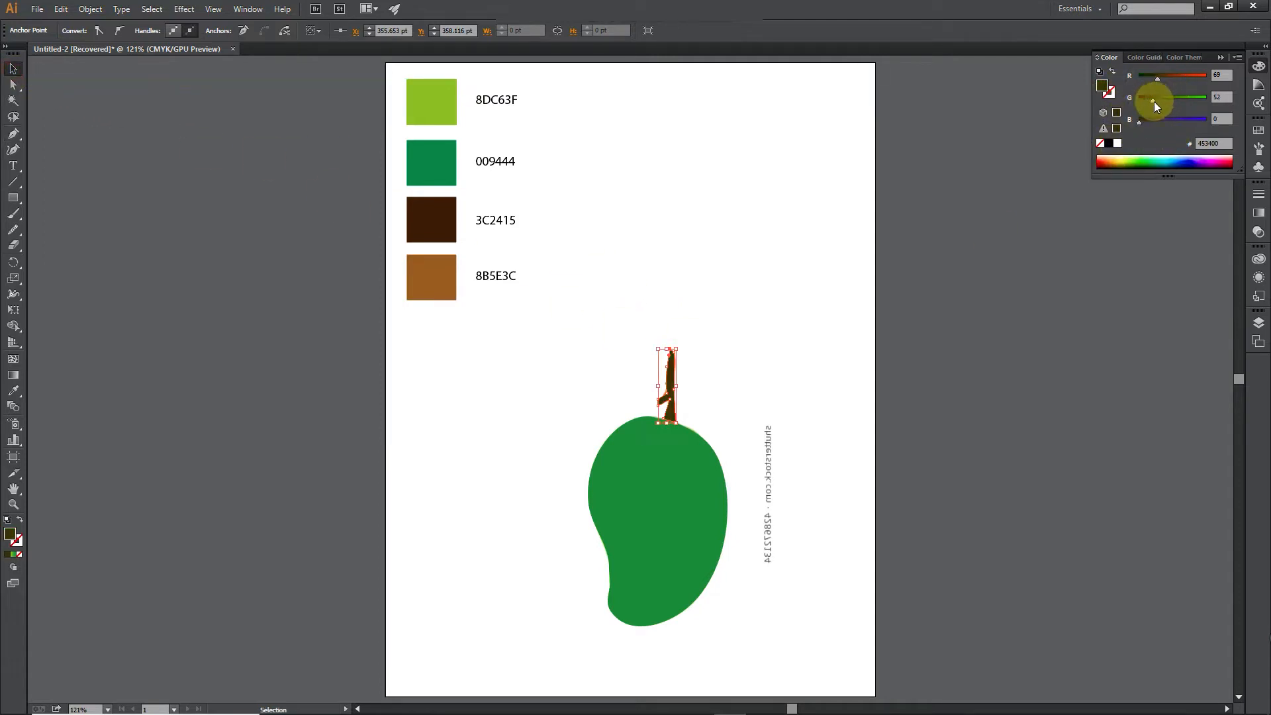
left_click_drag(1153, 102, 1148, 102)
left_click(1110, 164)
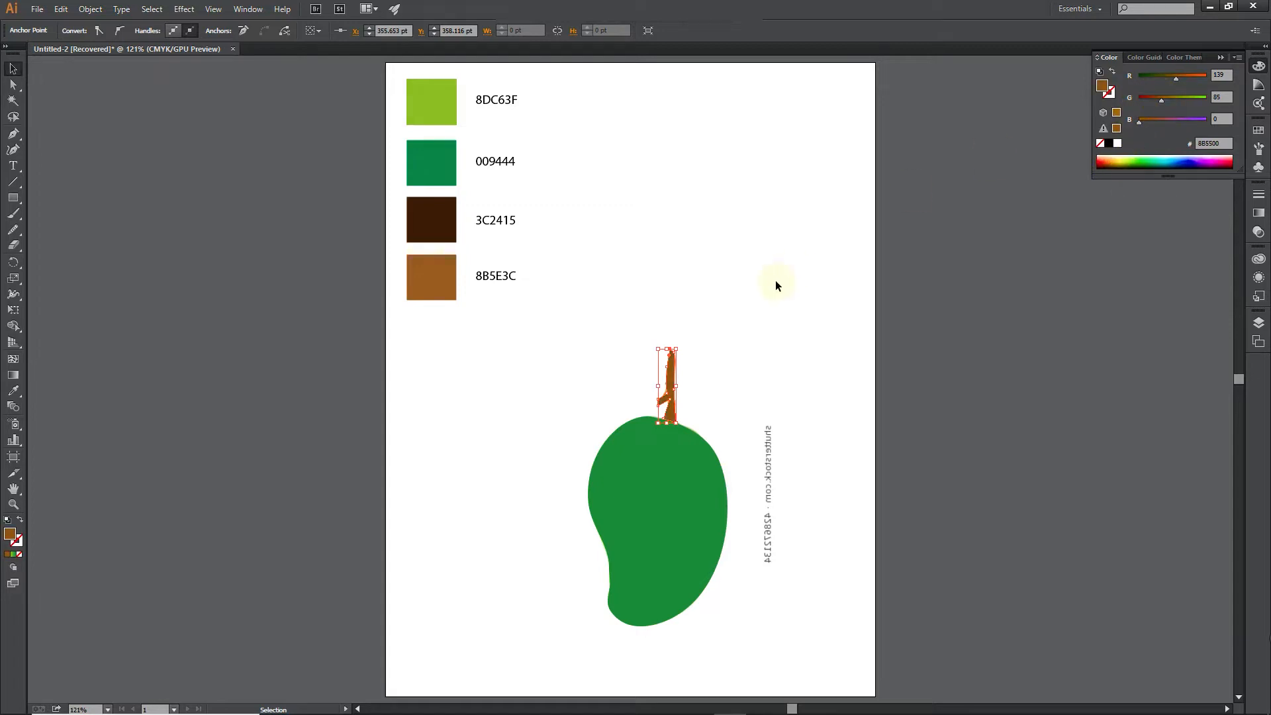
left_click(696, 382)
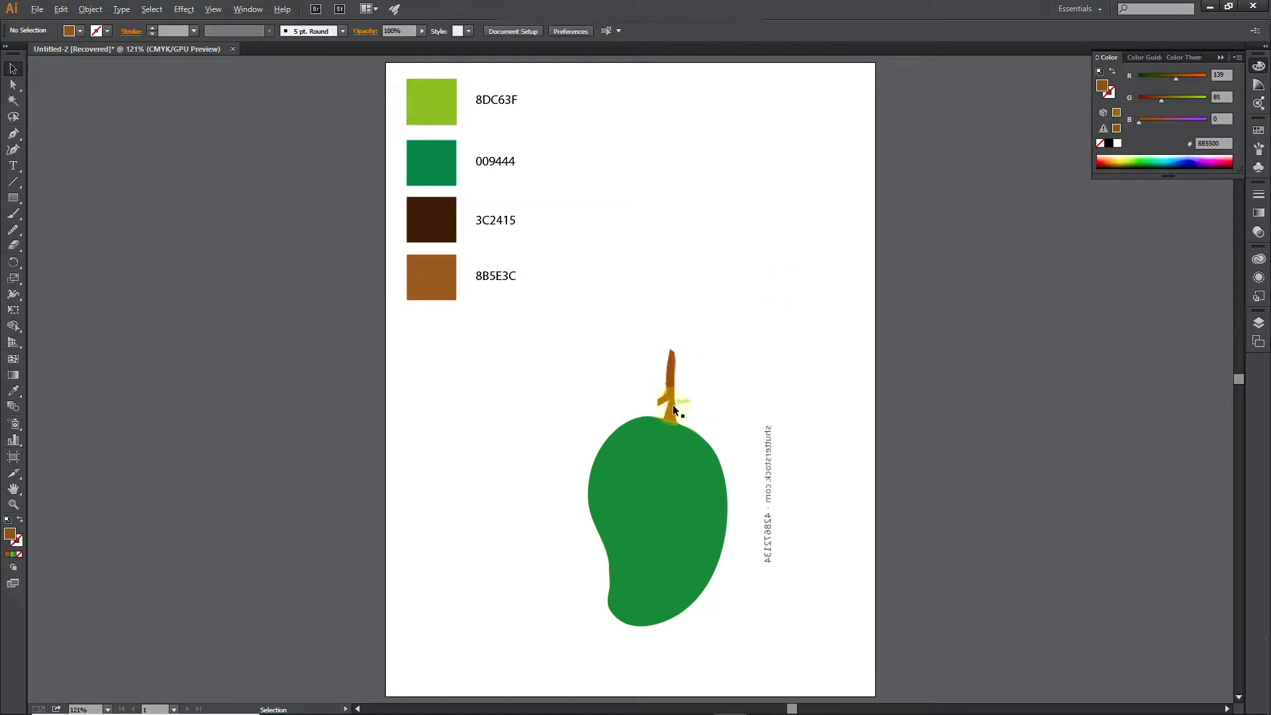
Step: Reshape the stem by moving its anchor points to widen the tip, narrow the base and follow the photo more closely
scroll(672, 404, "up", 3)
left_click(671, 392)
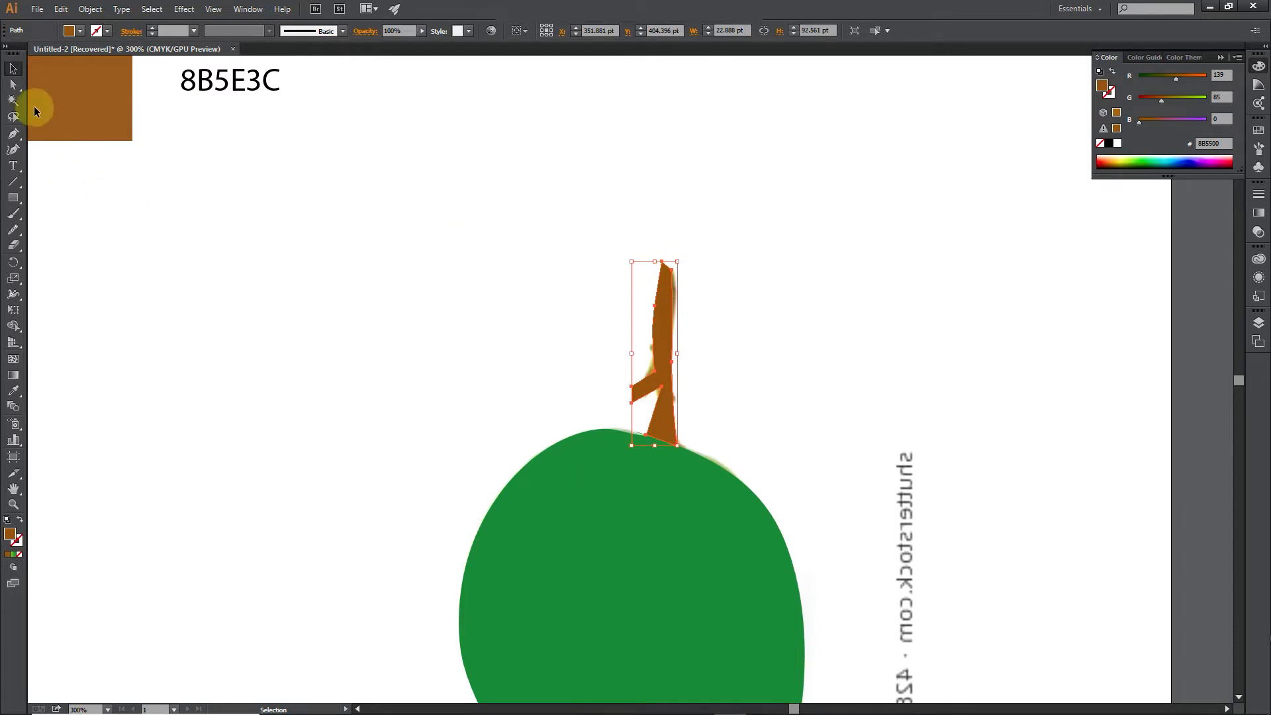
left_click(13, 84)
left_click(689, 300)
left_click_drag(671, 271, 677, 268)
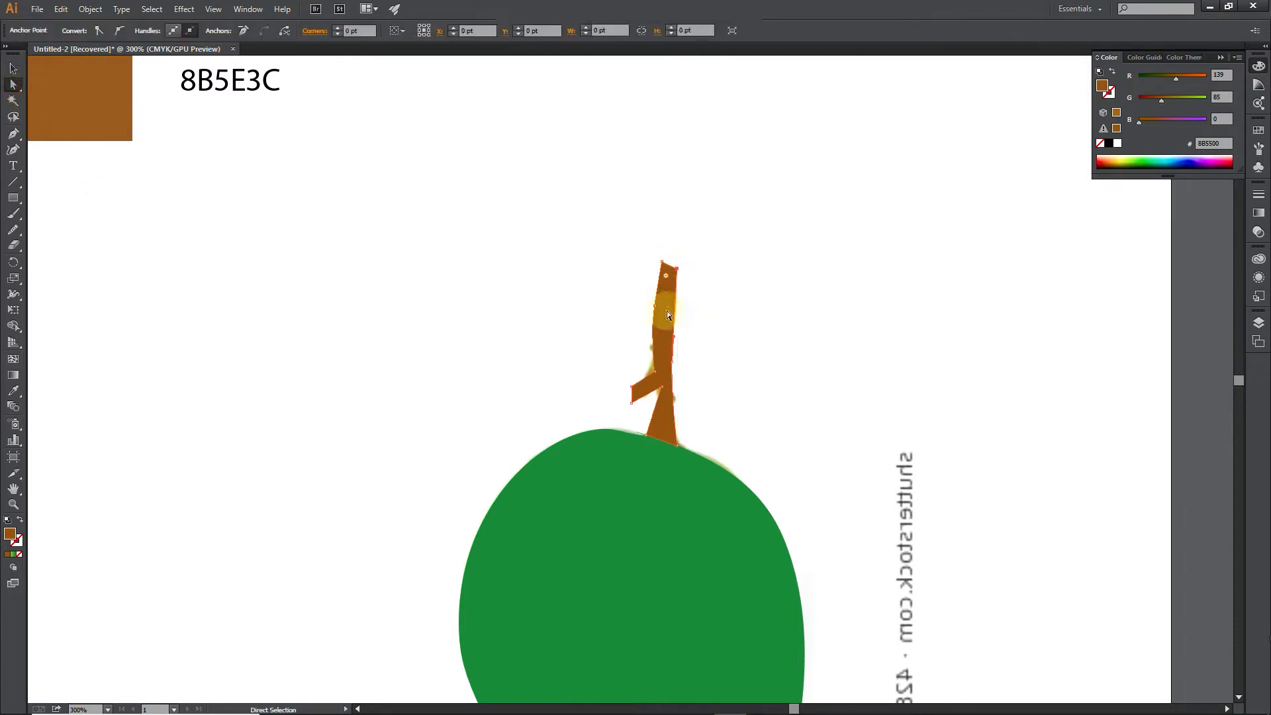
left_click_drag(656, 376, 662, 389)
left_click_drag(657, 438, 657, 437)
left_click(661, 374)
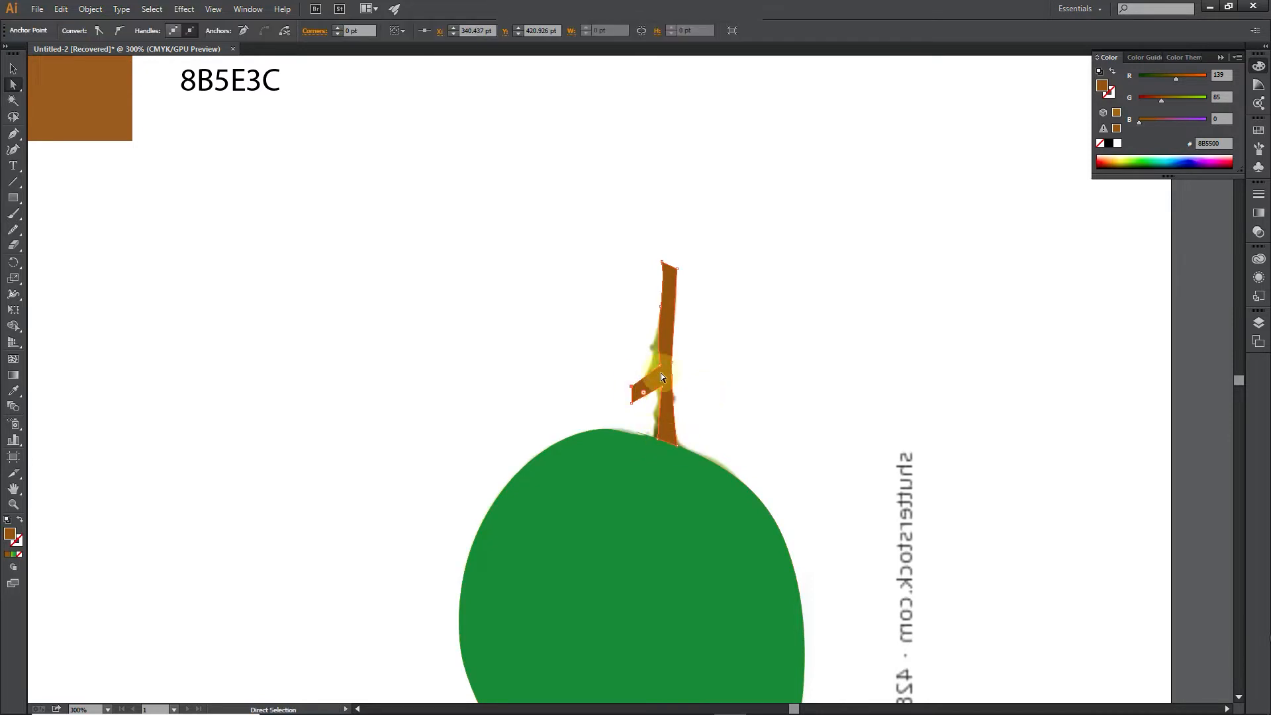
left_click_drag(659, 373, 659, 373)
left_click(720, 381)
scroll(721, 384, "down", 2)
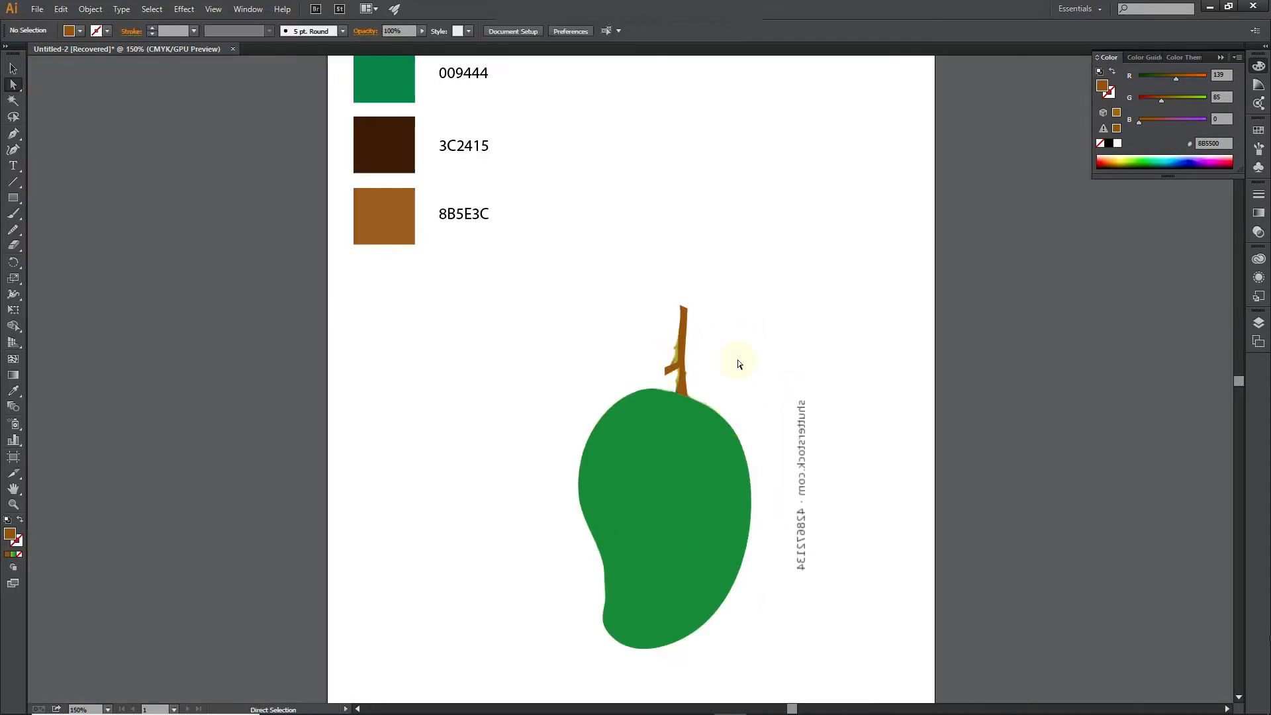
Step: Fine-tune the anchor points where the side twig joins the stem to straighten the stem's left edge
scroll(700, 364, "up", 3)
left_click(650, 363)
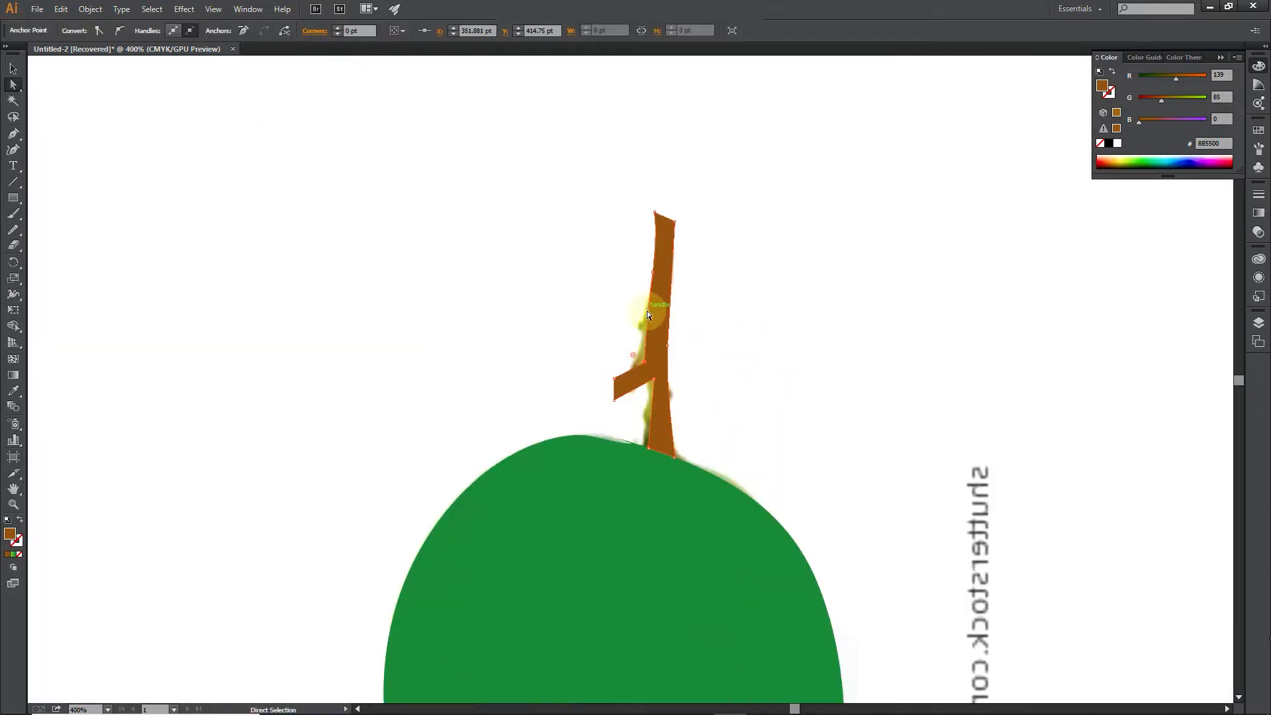
left_click(654, 374)
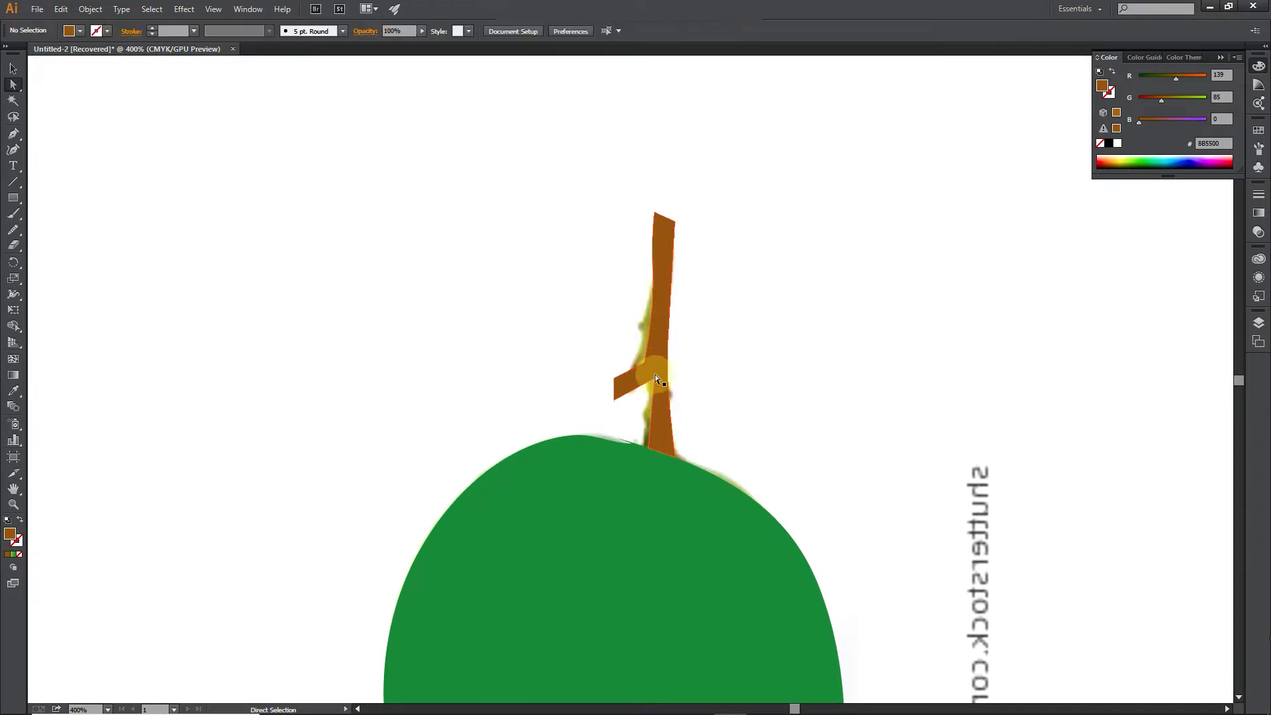
left_click(705, 391)
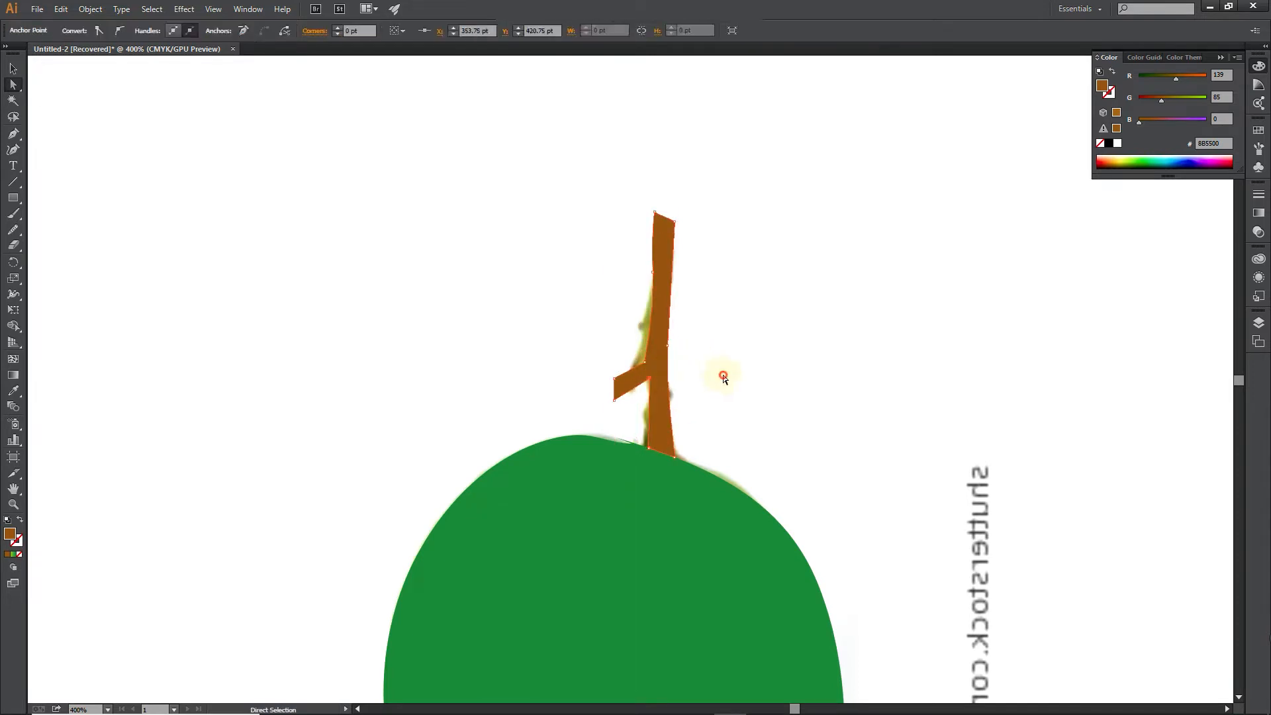
scroll(726, 377, "down", 3)
scroll(734, 394, "down", 1)
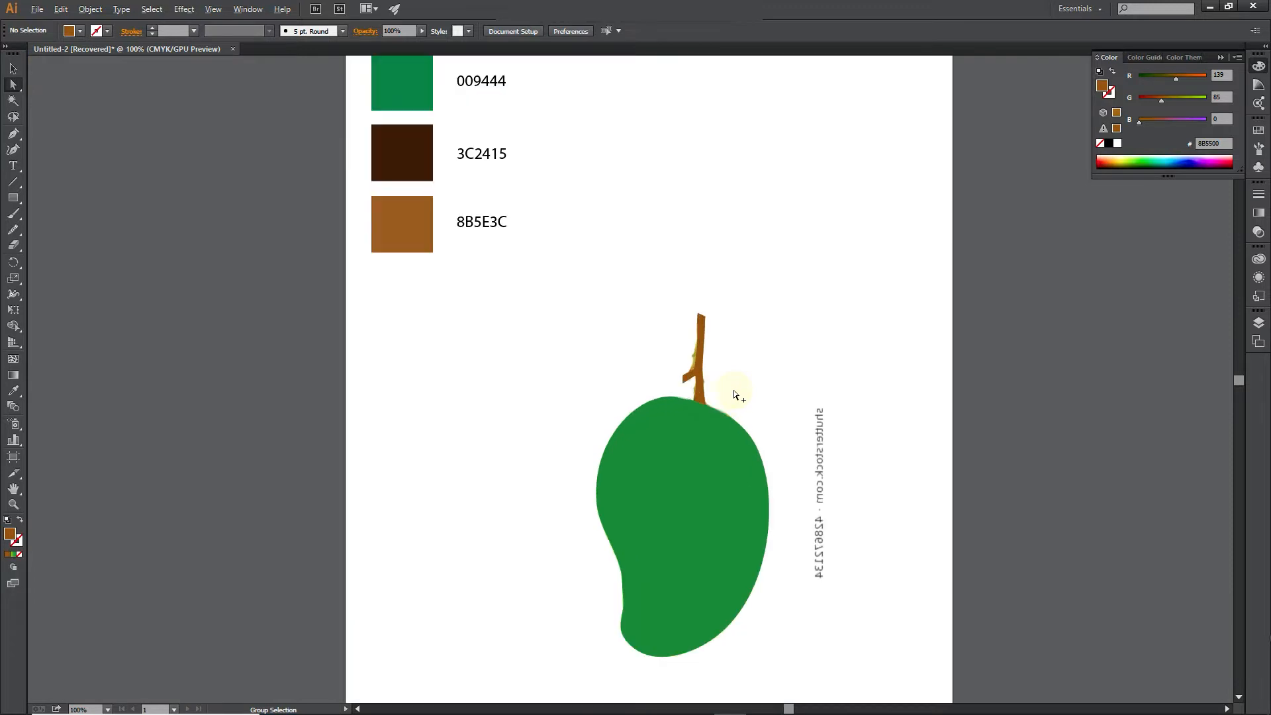
left_click(12, 68)
left_click(750, 475)
left_click(804, 356)
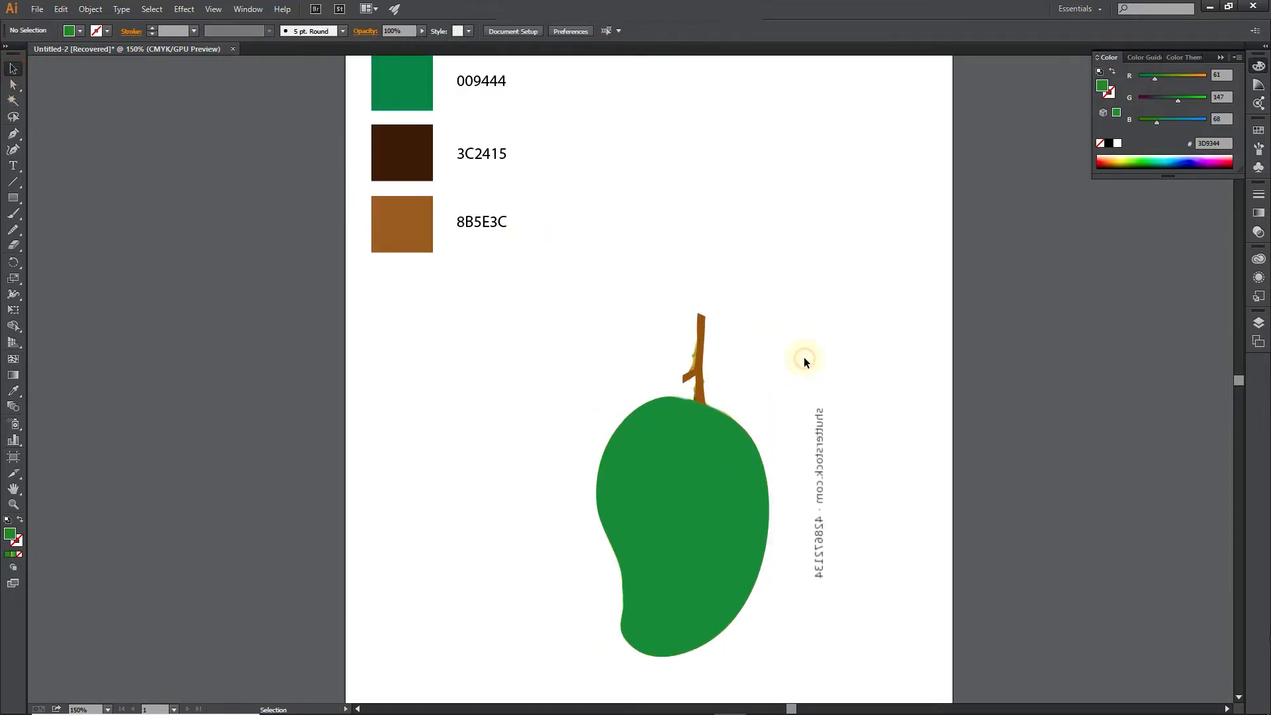
left_click(1259, 217)
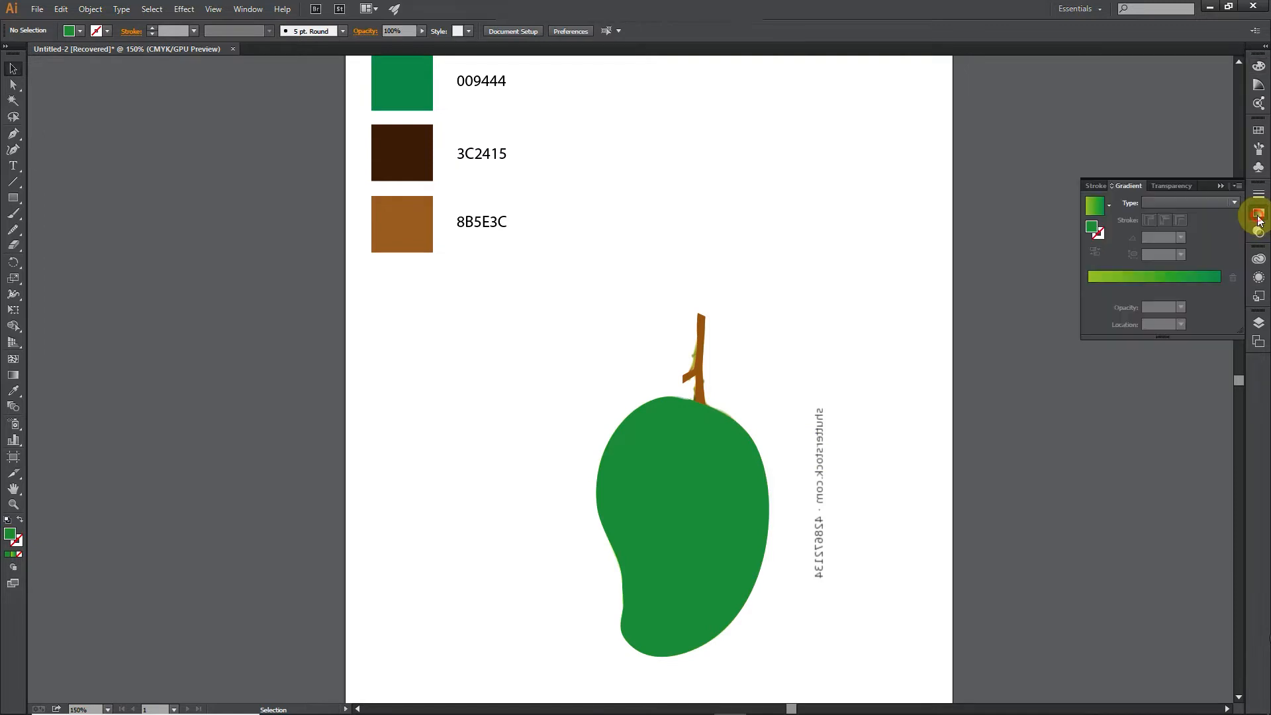
left_click(1258, 216)
Step: Move the four colour swatches and their hex labels from Layer 1 to Layer 2, then lock Layer 1
left_click(1257, 322)
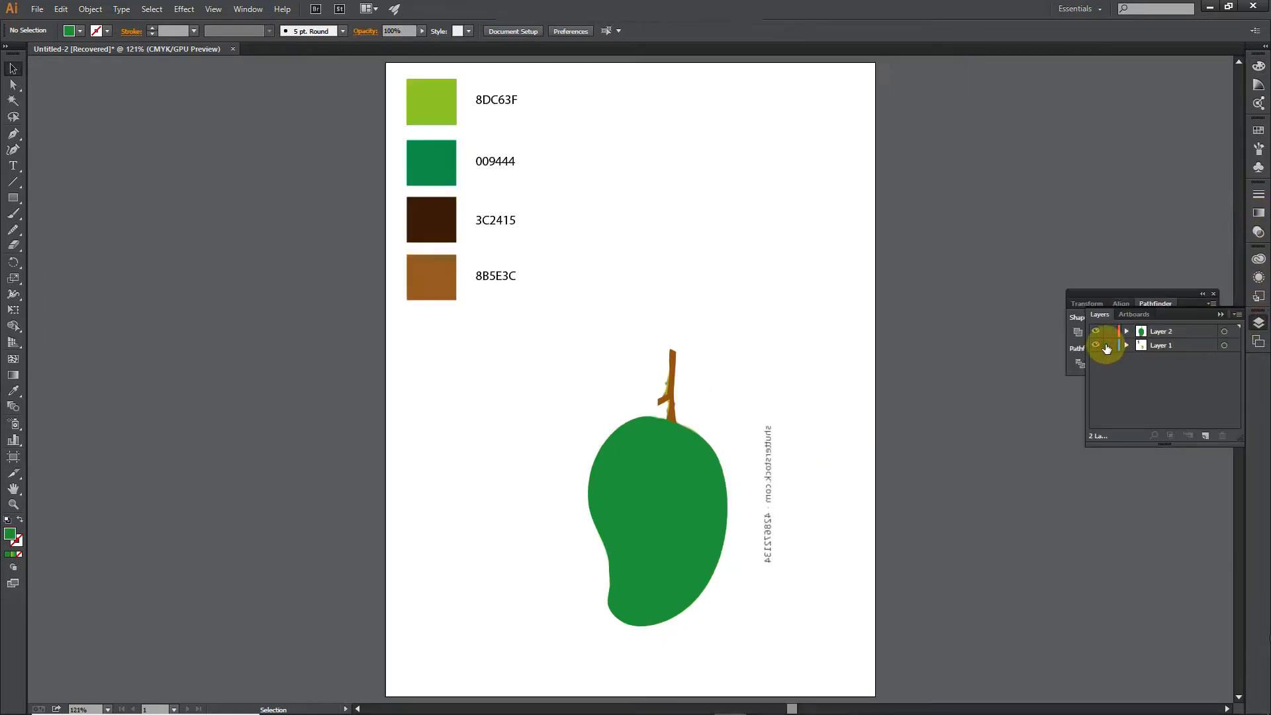
left_click_drag(530, 320, 403, 76)
key("Delete")
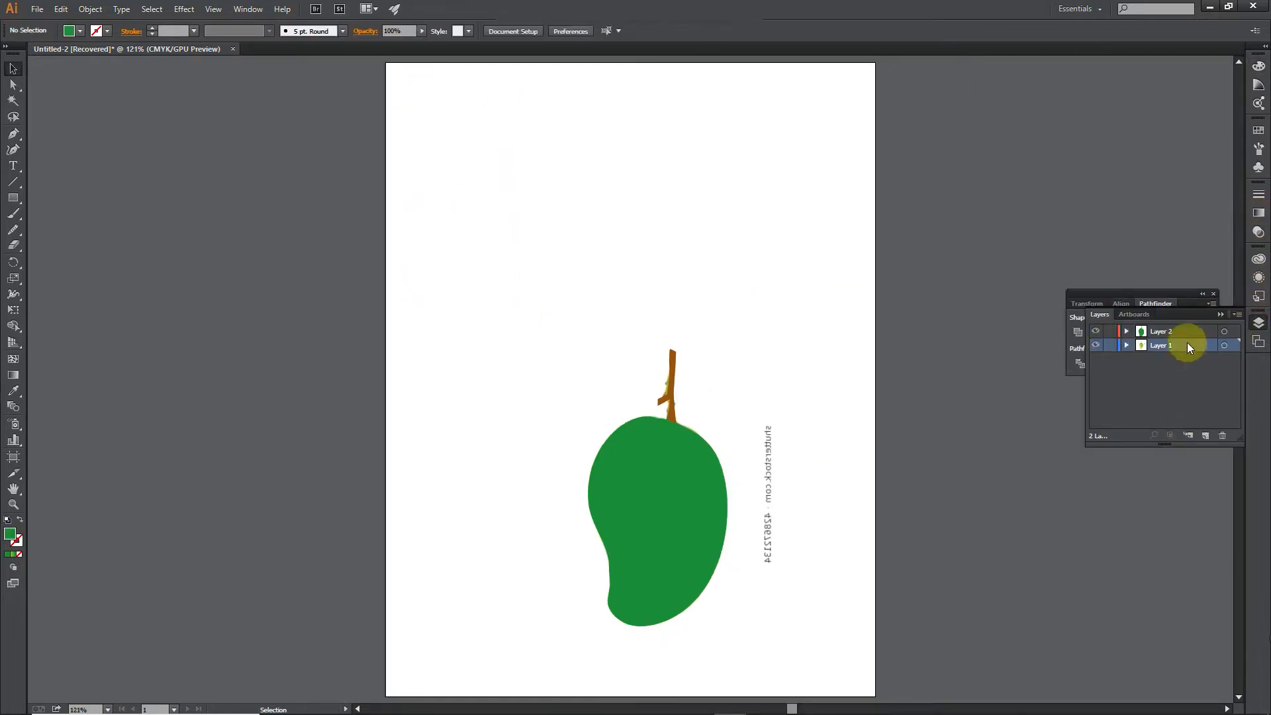
key("ctrl+v")
left_click_drag(584, 284, 421, 98)
left_click(692, 153)
left_click(1114, 347)
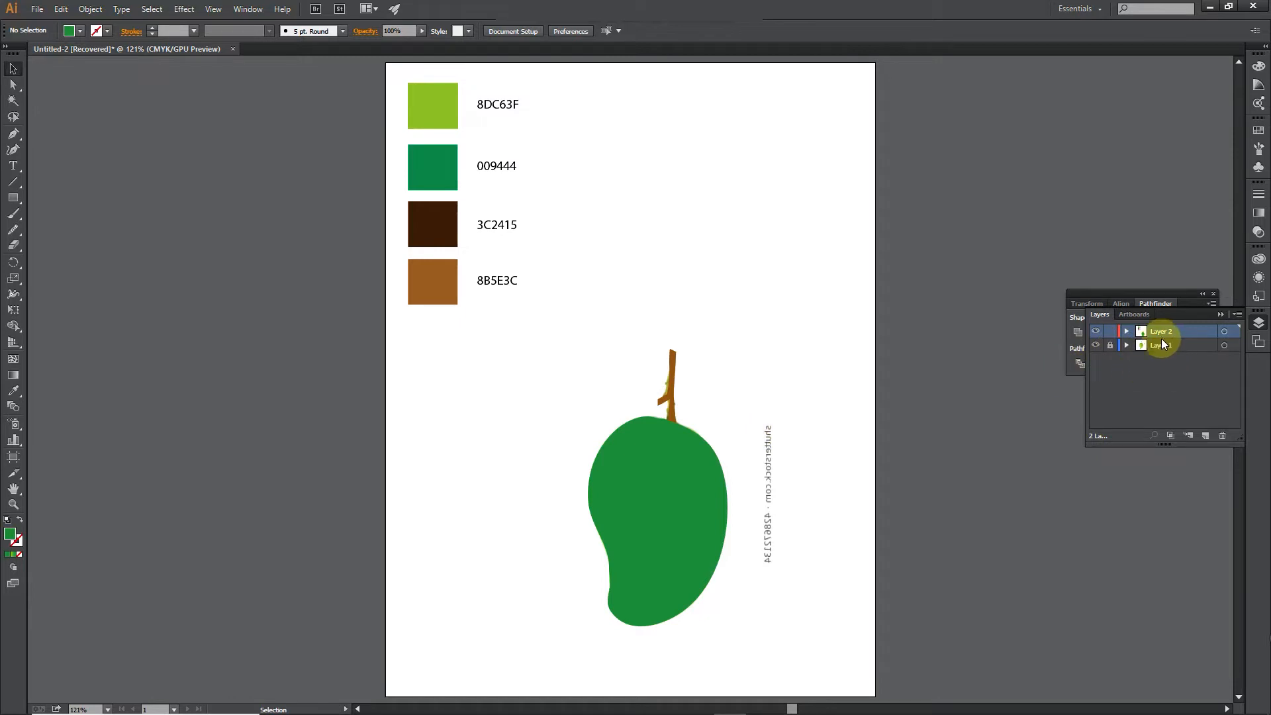
Step: Draw a closed wavy band with the Pen tool diagonally across the mango's upper half, about 213 pt wide and 169 pt high
left_click(665, 467)
scroll(716, 555, "up", 2)
scroll(713, 529, "down", 4)
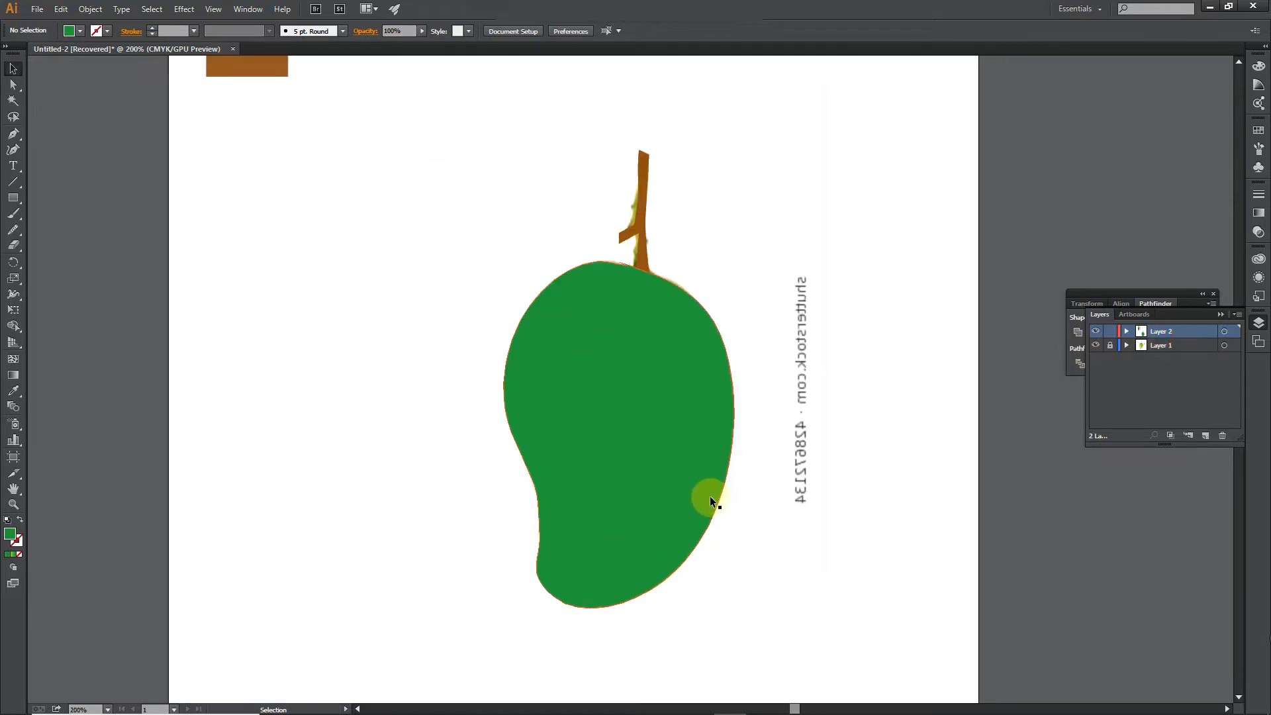
scroll(710, 495, "up", 1)
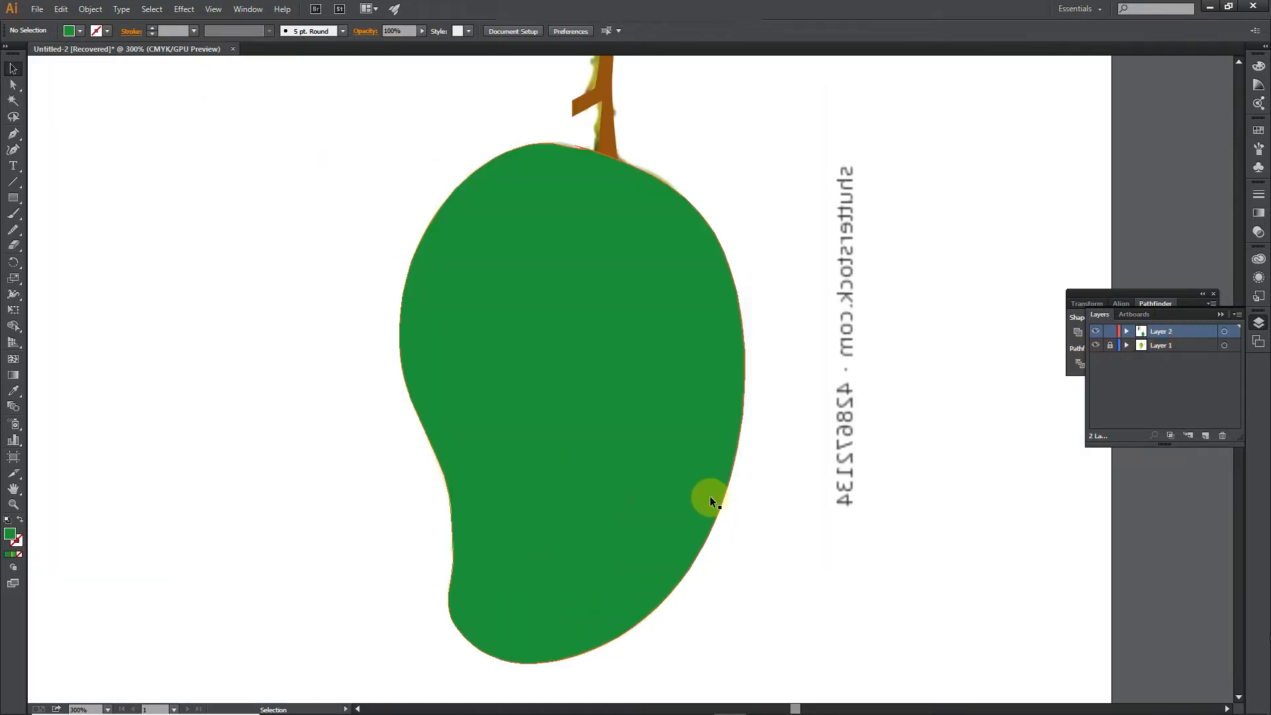
left_click(14, 133)
left_click(431, 173)
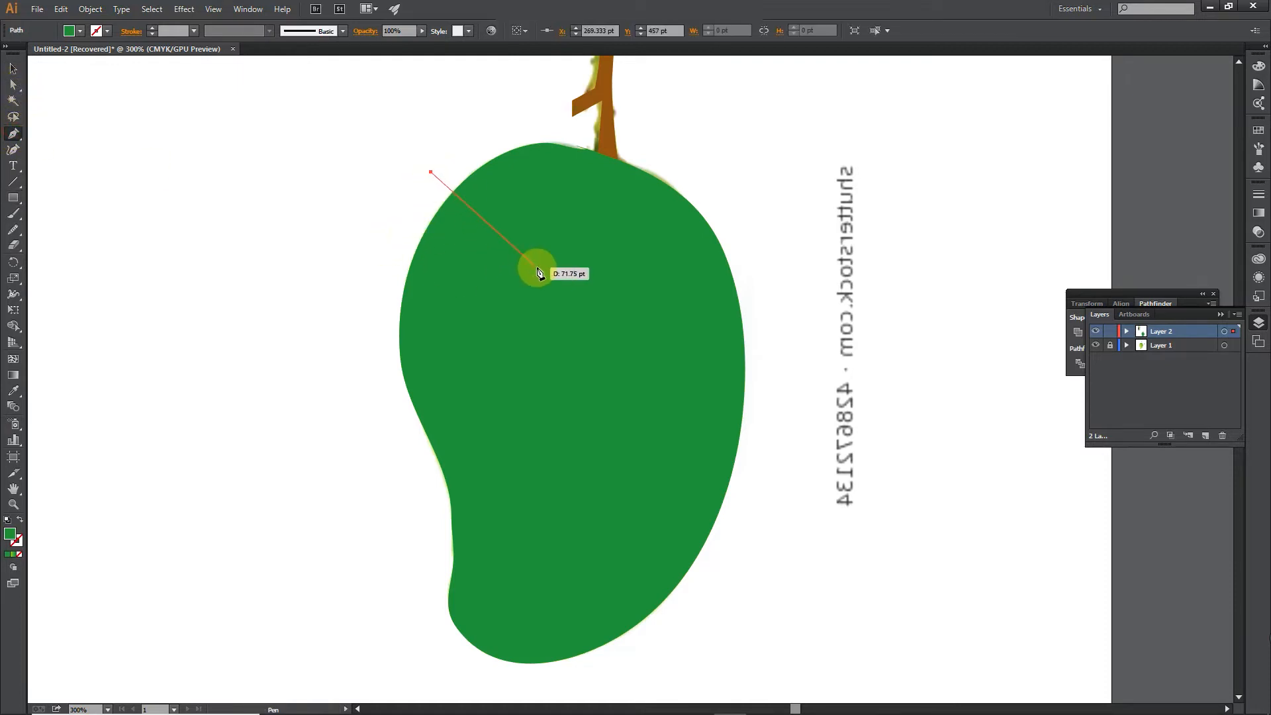
left_click_drag(542, 267, 639, 280)
left_click_drag(790, 380, 826, 467)
left_click(790, 380)
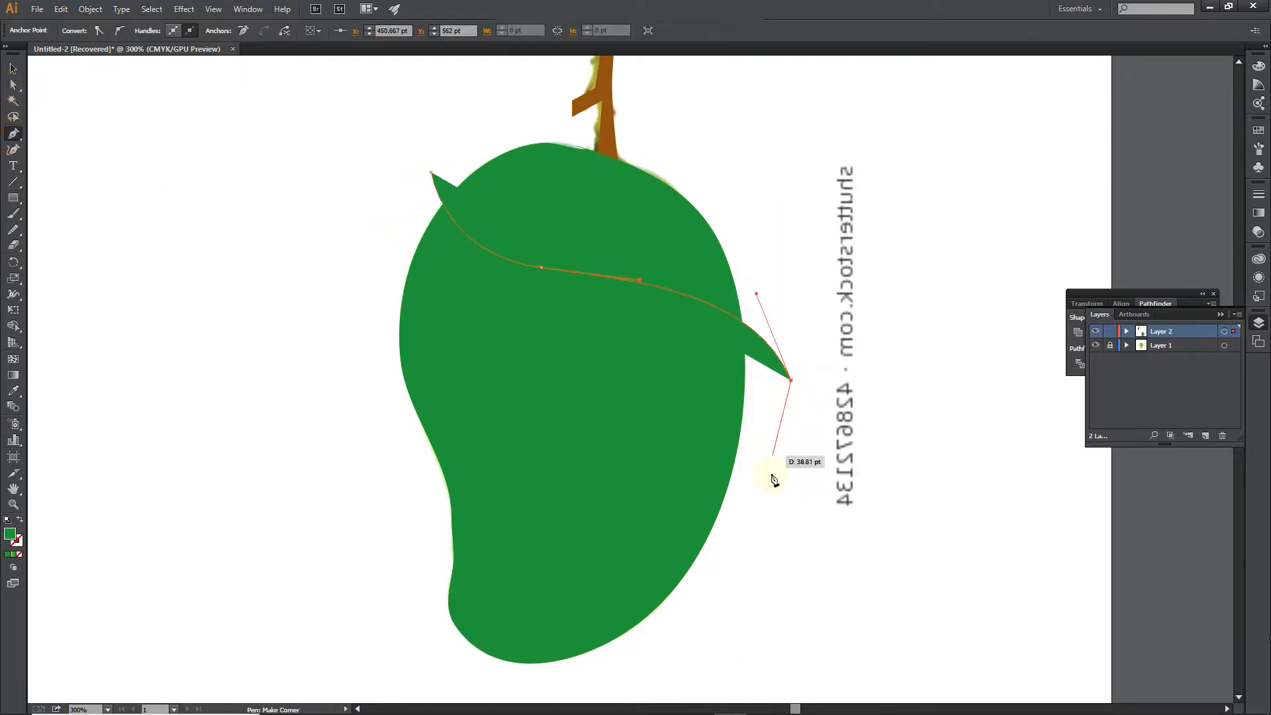
left_click(766, 508)
left_click_drag(611, 383, 467, 348)
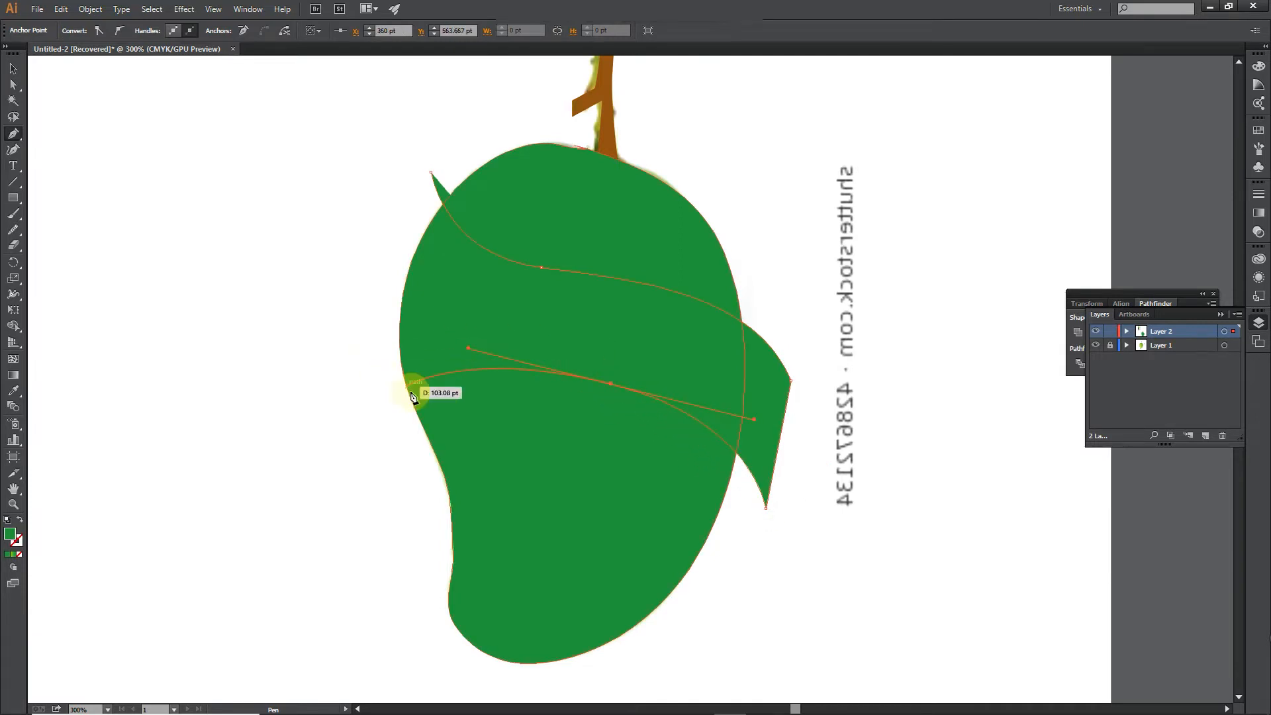
left_click_drag(401, 324, 367, 251)
left_click_drag(298, 102, 349, 132)
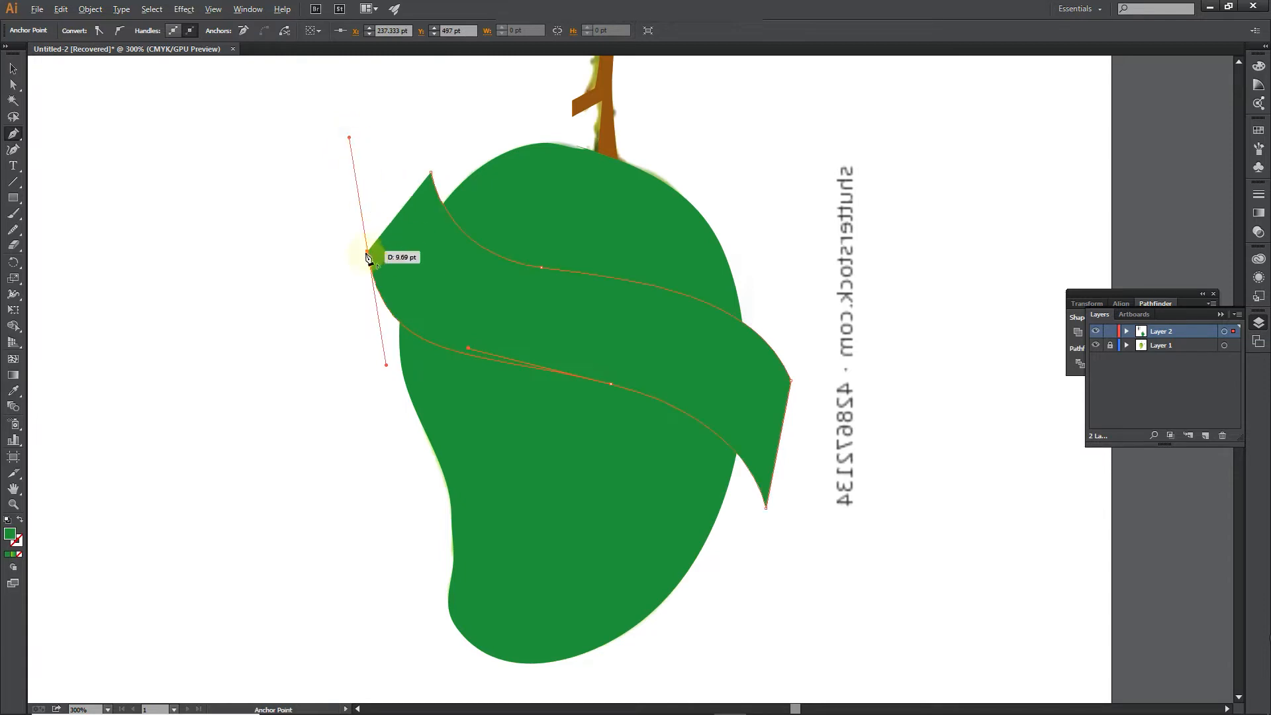
left_click(368, 253)
Step: Fill the wavy band with blue 0041D0
key("v")
left_click(1258, 66)
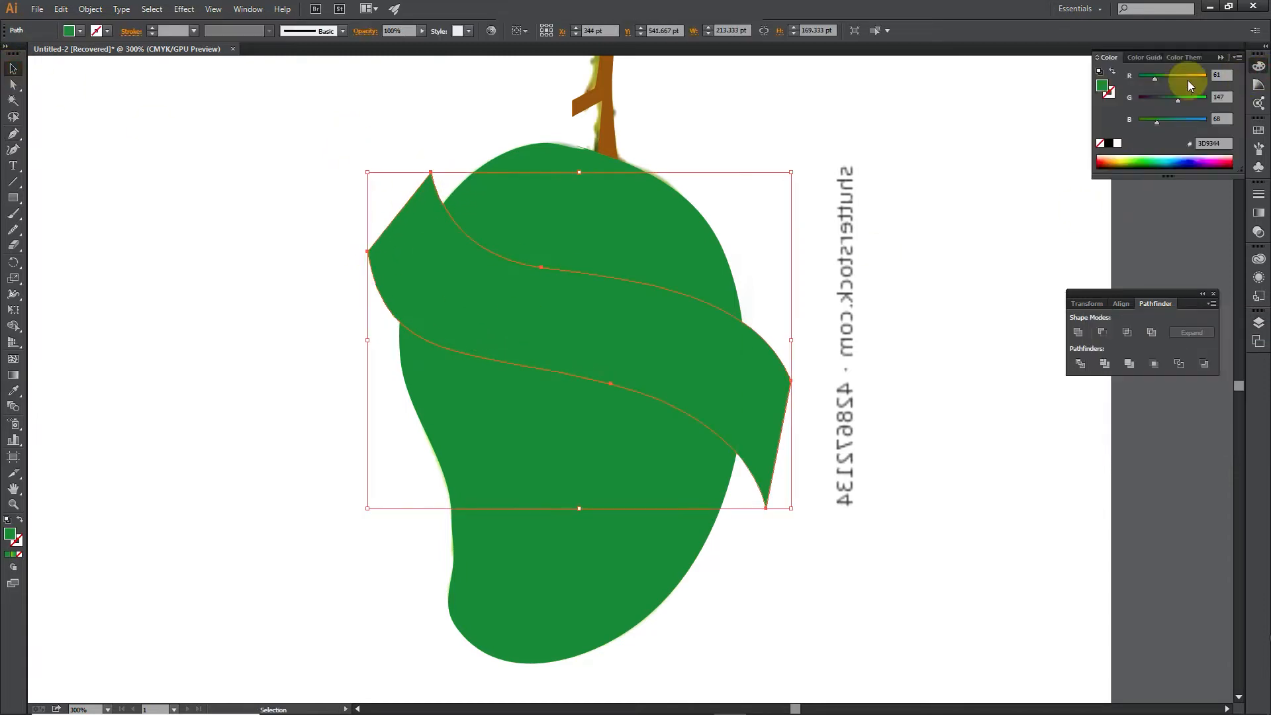
left_click(1193, 159)
key("ctrl+shift+a")
Step: Draw a second wavy blue band, about 185 by 97 pt, across the mango's lower part and shift it slightly right and up
key("p")
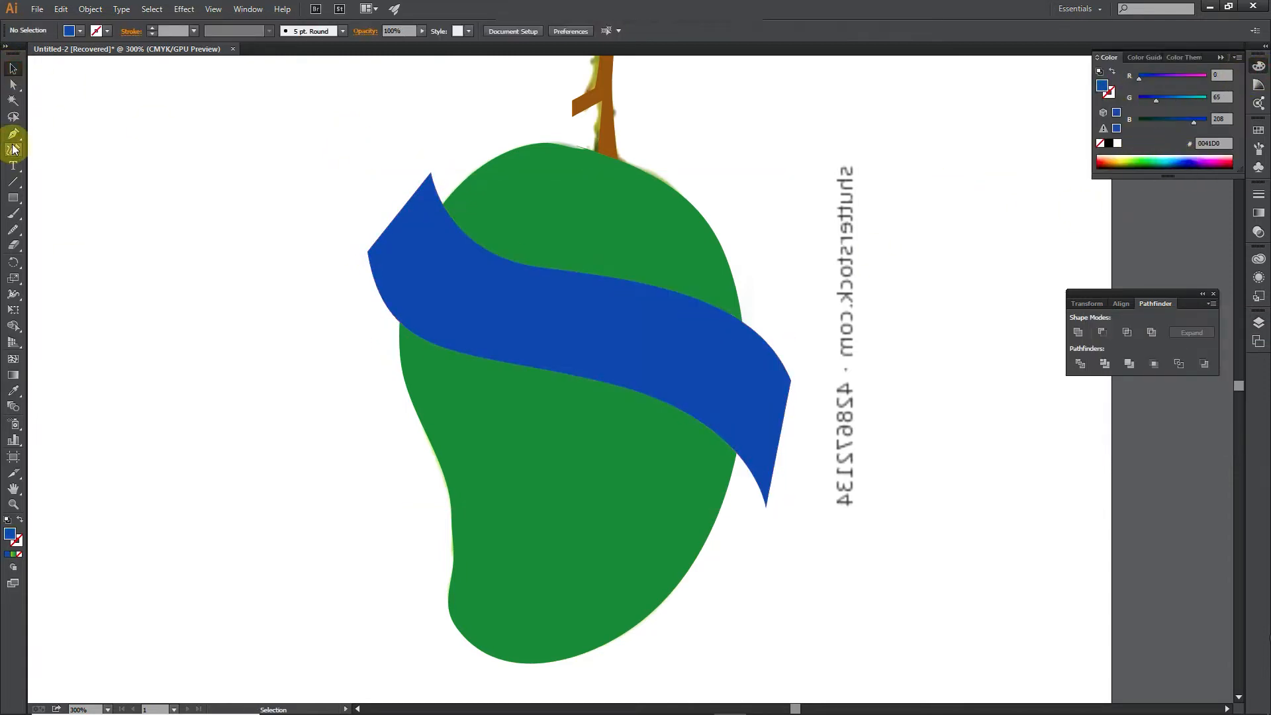
left_click(372, 440)
left_click_drag(484, 499, 555, 495)
left_click_drag(723, 556, 788, 647)
left_click(723, 557)
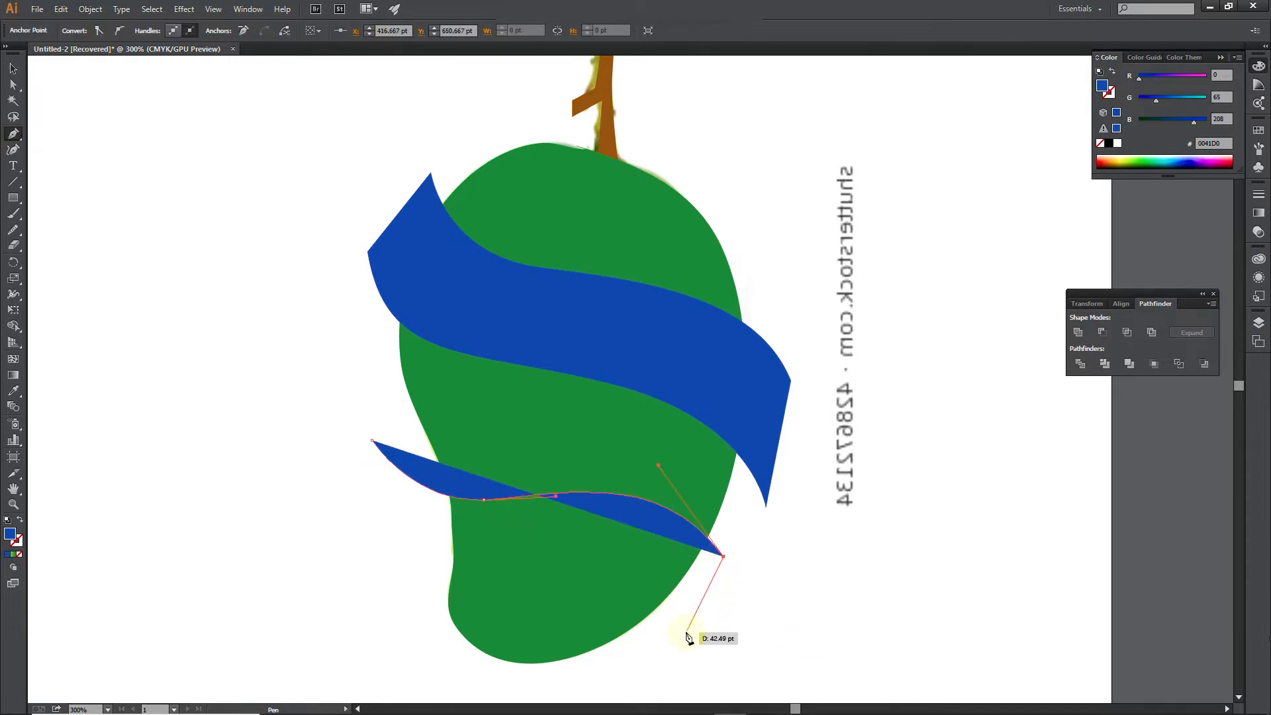
left_click_drag(684, 631, 471, 568)
left_click_drag(356, 544, 320, 483)
left_click(372, 440)
key("v")
left_click_drag(555, 529, 583, 518)
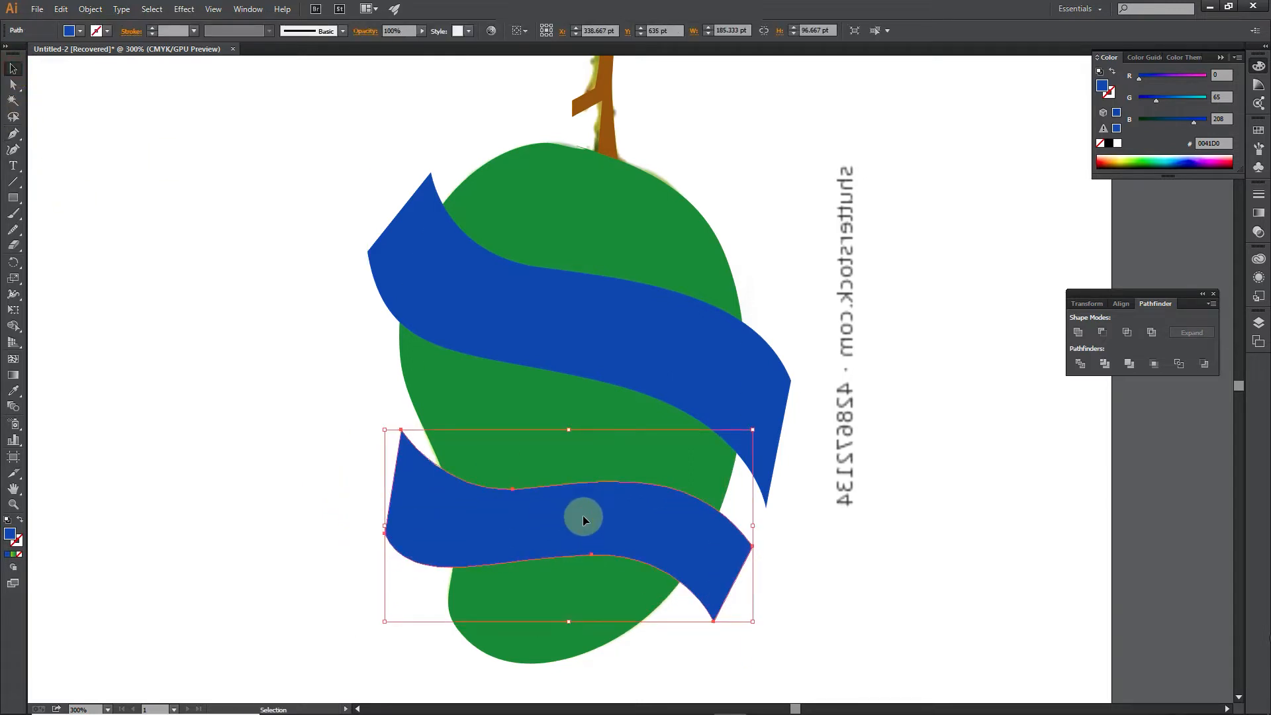
left_click(955, 280)
Step: Reshape the left end of the upper blue band by moving its corner points up and right and adjusting its curve handles
left_click(452, 213)
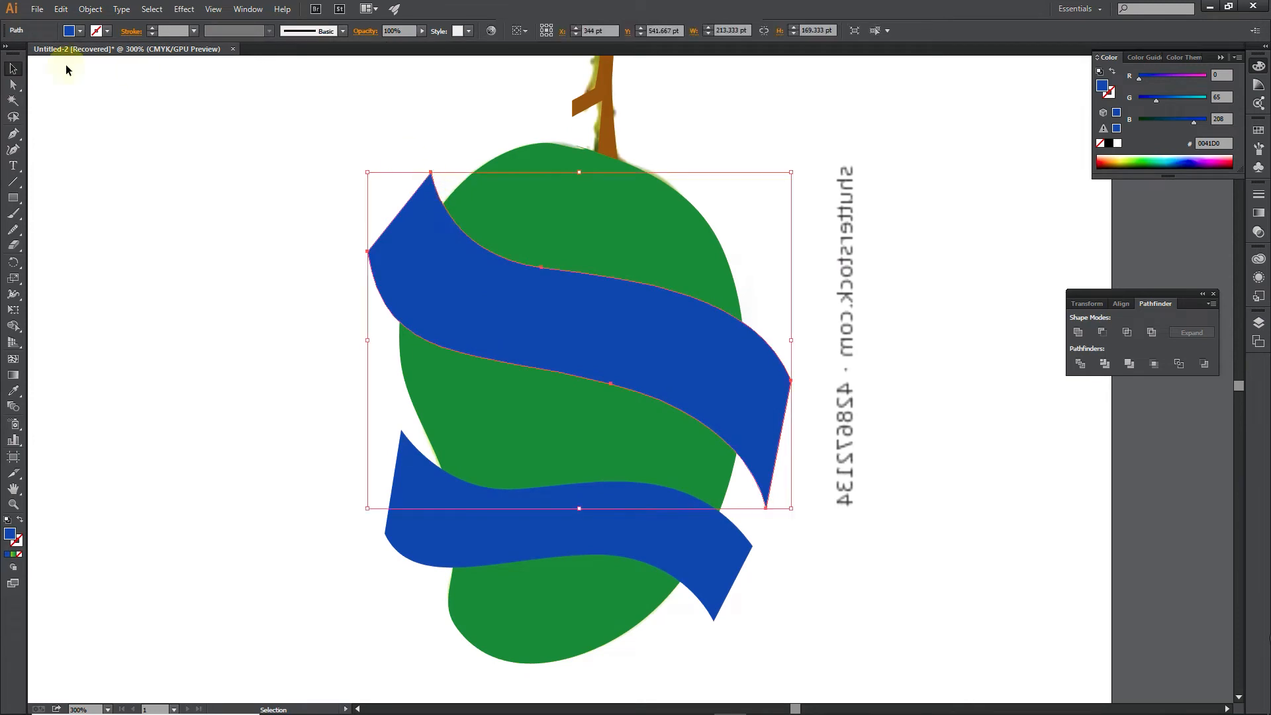
left_click(13, 85)
left_click(291, 138)
left_click_drag(431, 173, 465, 139)
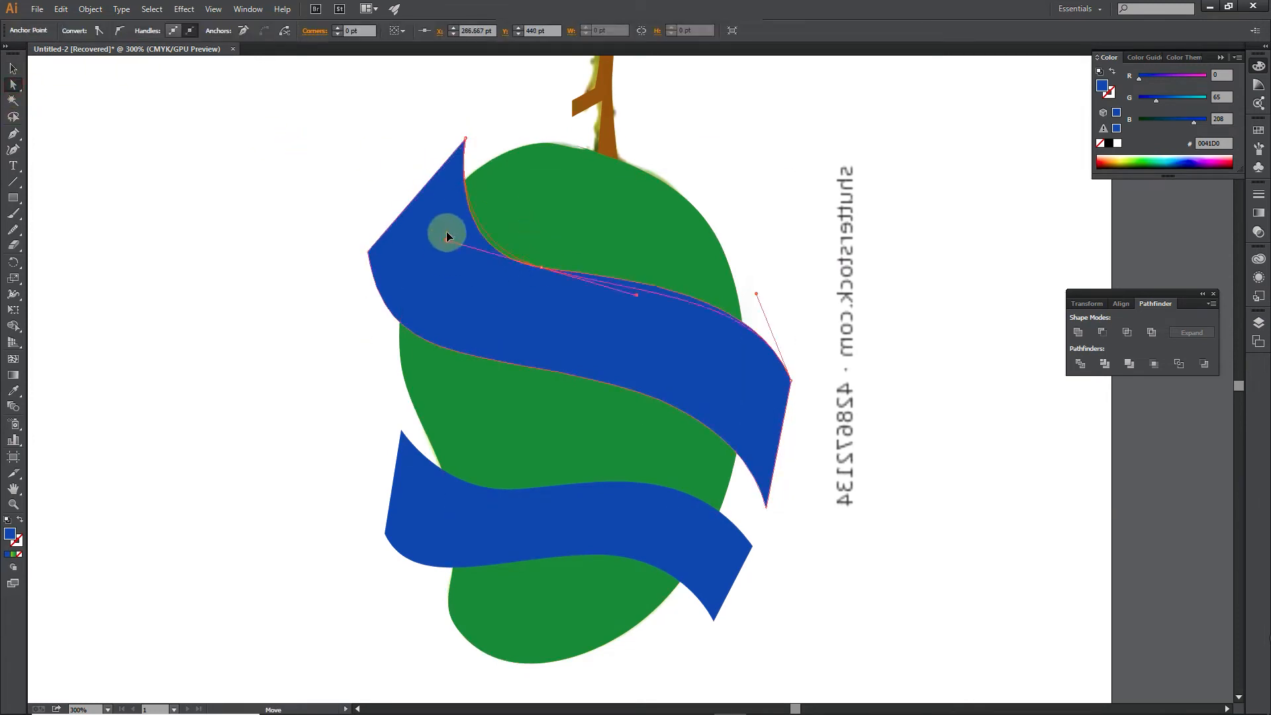
left_click_drag(446, 232, 460, 235)
left_click_drag(542, 268, 581, 269)
left_click_drag(491, 231, 486, 256)
left_click_drag(367, 249, 388, 235)
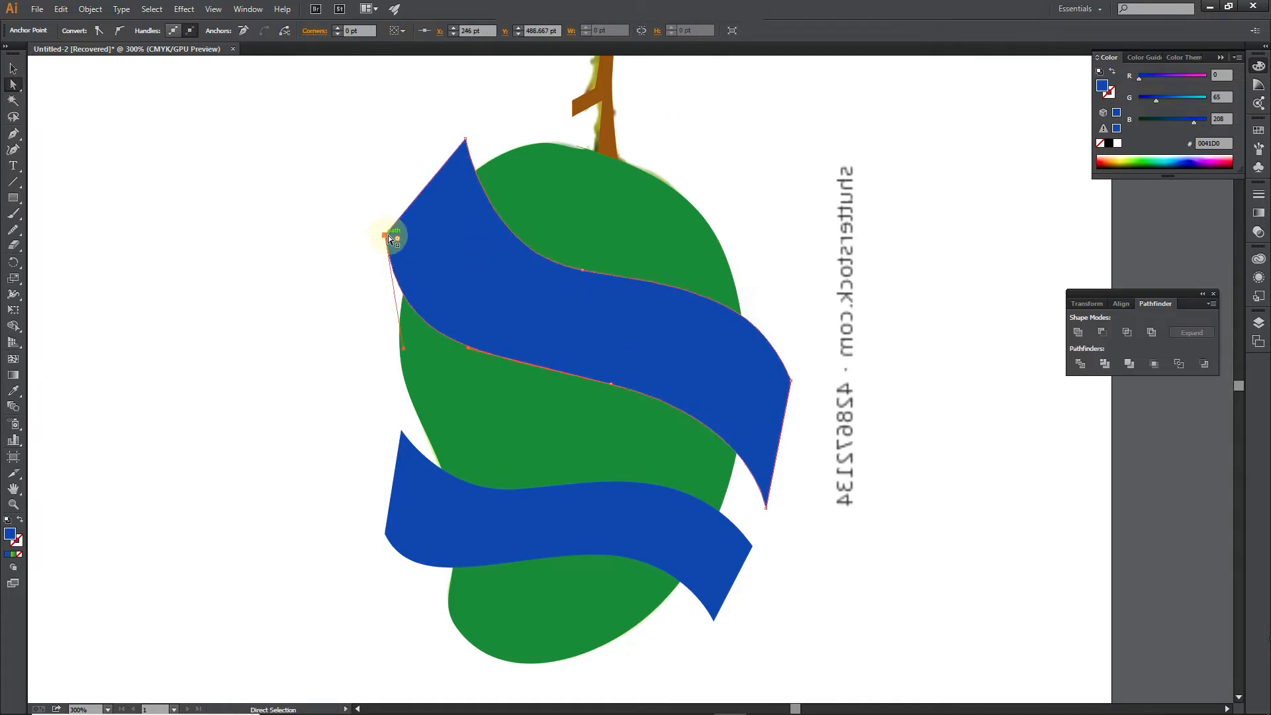
left_click_drag(472, 347, 473, 371)
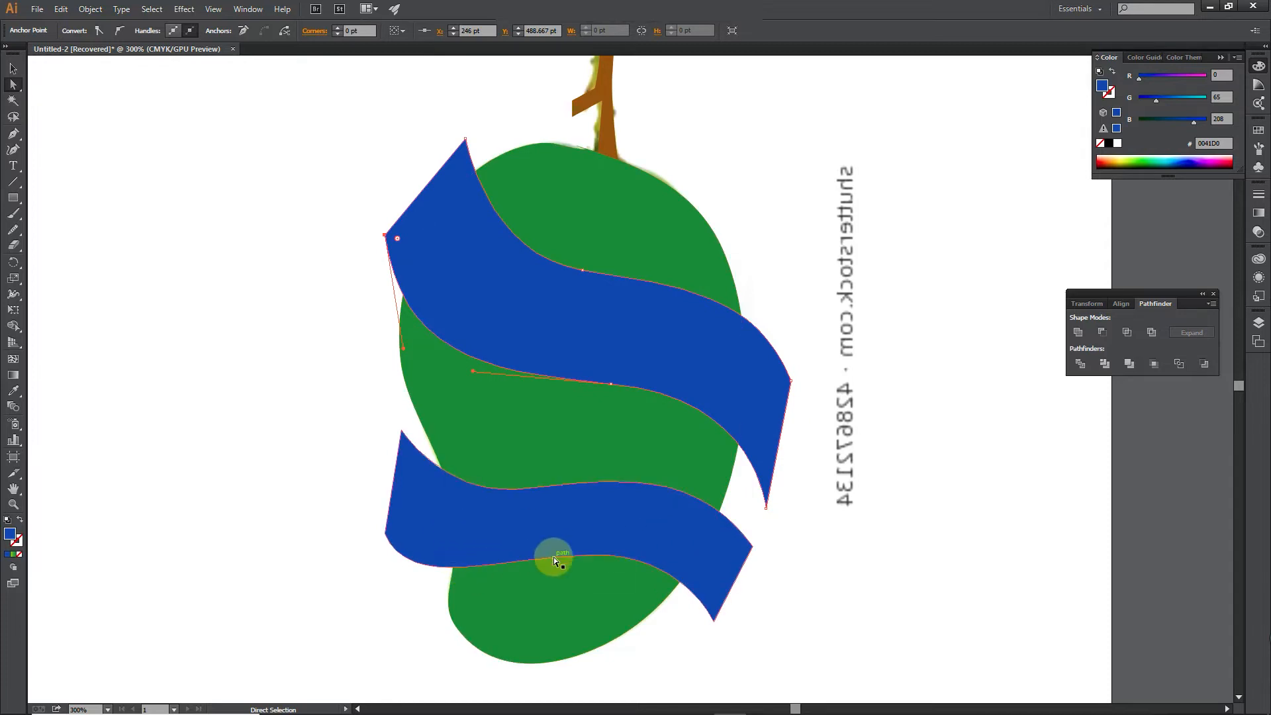
Step: Pull the upper blue band's lower right corner inward and bend its lower edge to curve more steeply there
mouse_move(765, 507)
left_mouse_down()
mouse_move(740, 509)
mouse_move(754, 525)
left_mouse_up()
mouse_move(759, 398)
left_mouse_down()
mouse_move(756, 410)
mouse_move(753, 379)
left_mouse_up()
mouse_move(752, 525)
left_mouse_down()
mouse_move(750, 487)
mouse_move(734, 510)
left_mouse_up()
left_click(920, 520)
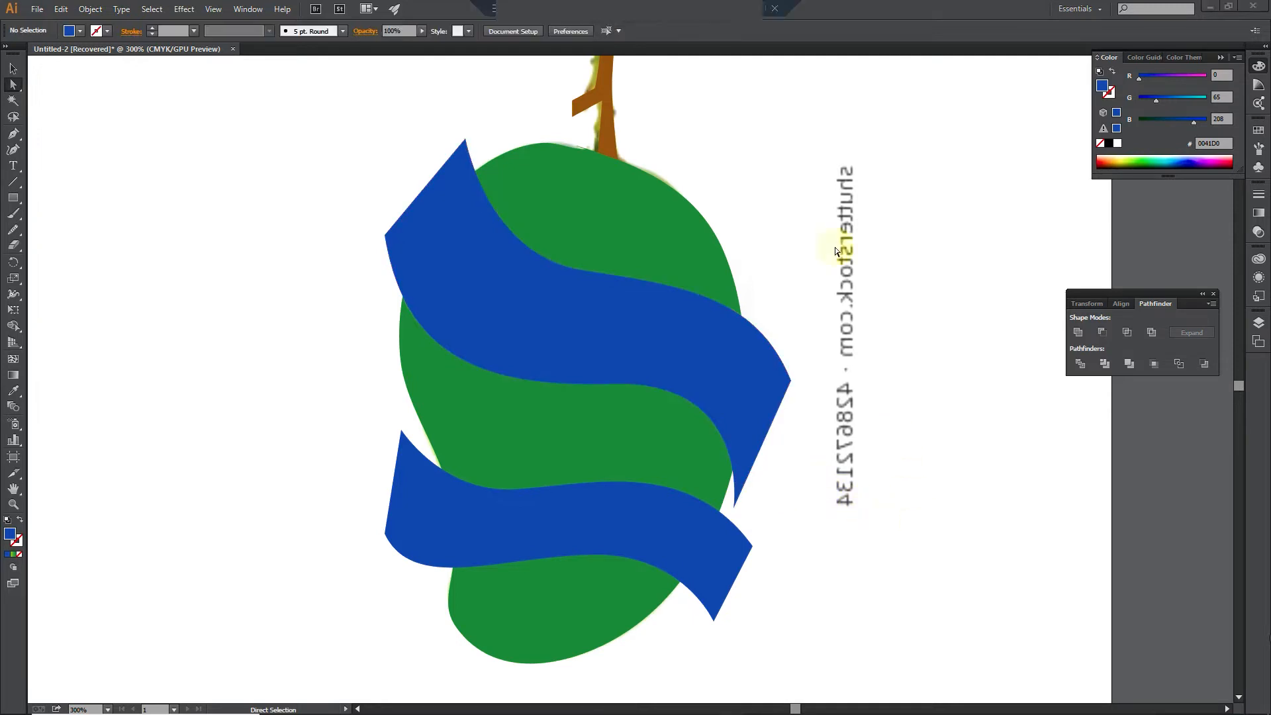
Step: Subtract both blue bands from the green mango shape with Minus Front
left_click(14, 70)
left_click_drag(469, 361, 317, 306)
left_click_drag(318, 245, 773, 555)
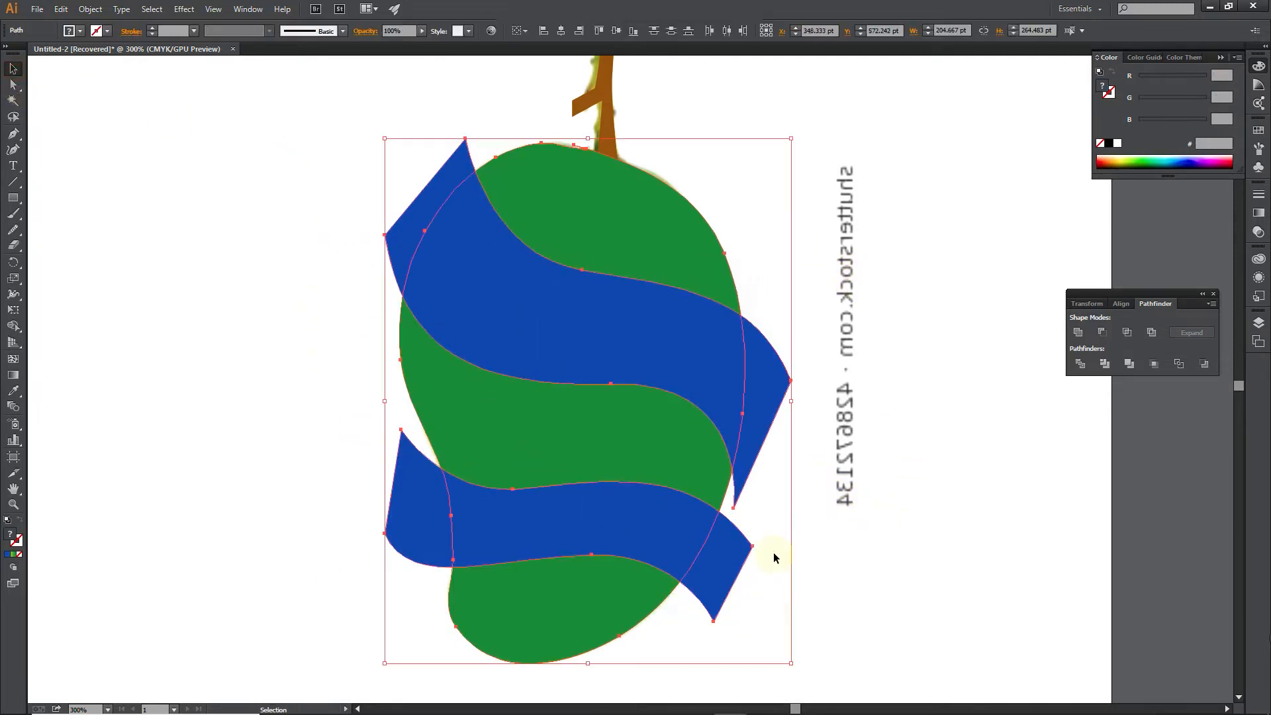
left_click(1259, 323)
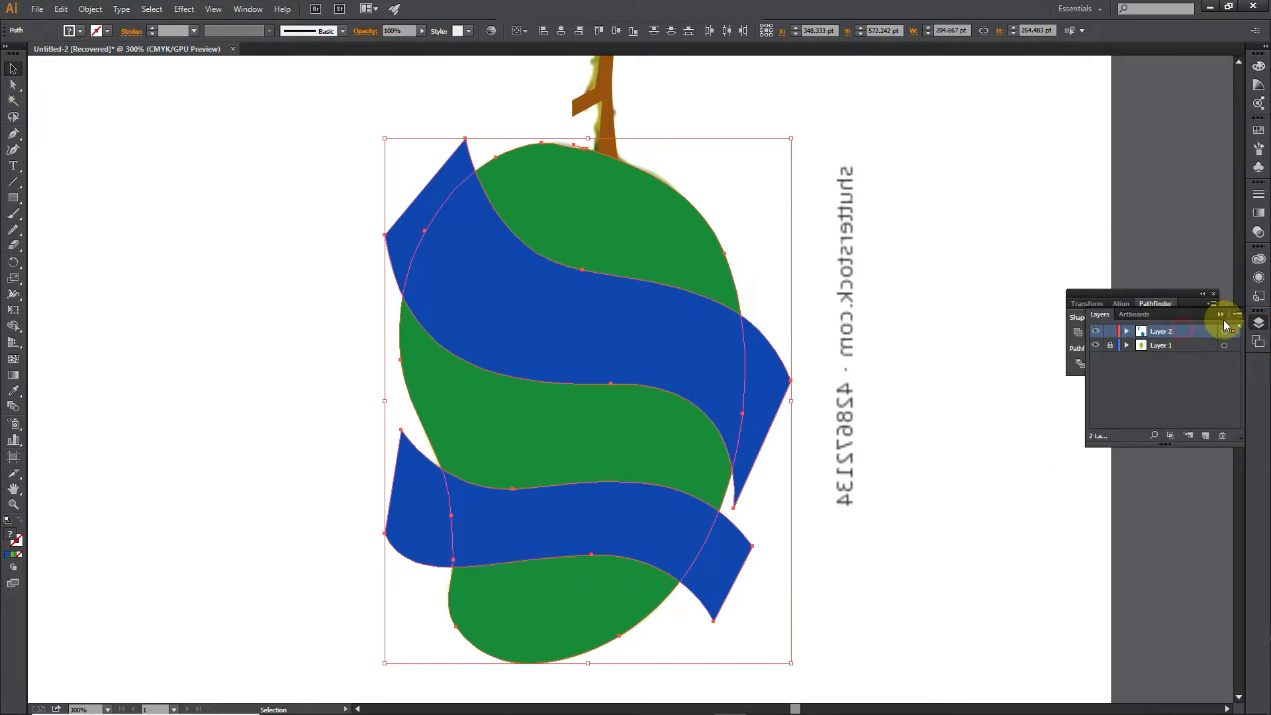
left_click(1259, 322)
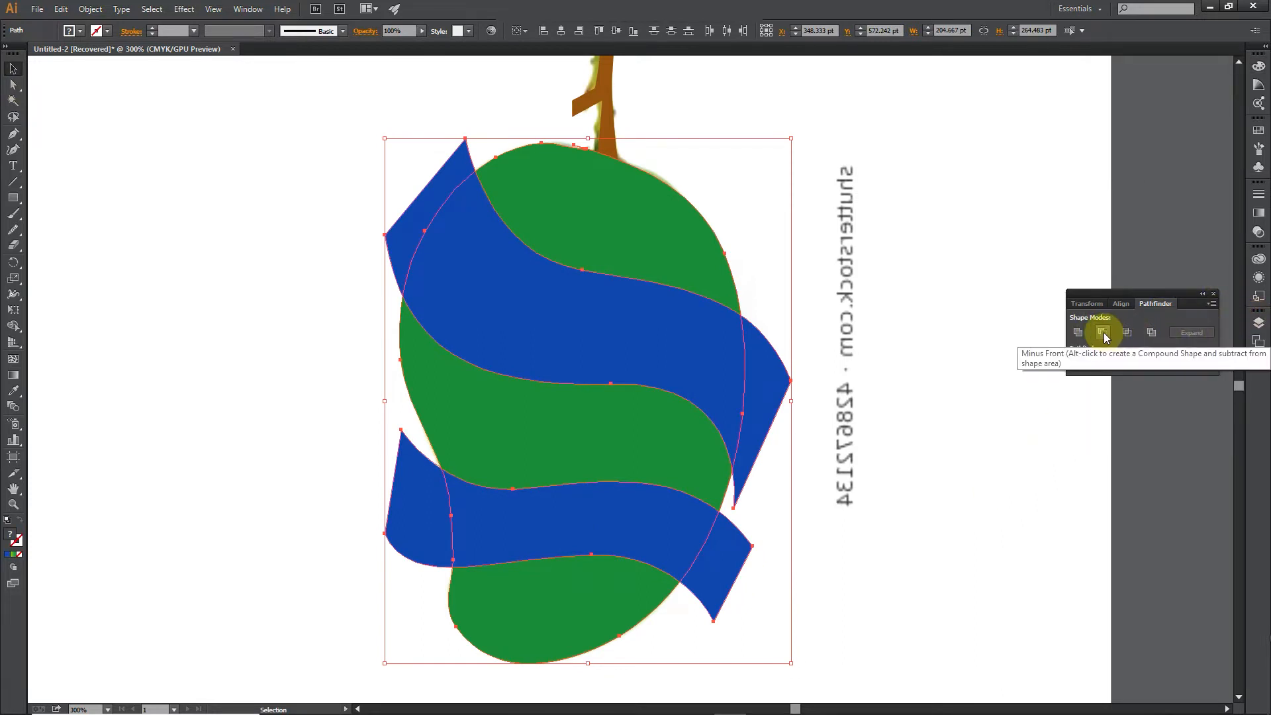
left_click(1102, 333)
left_click(864, 348)
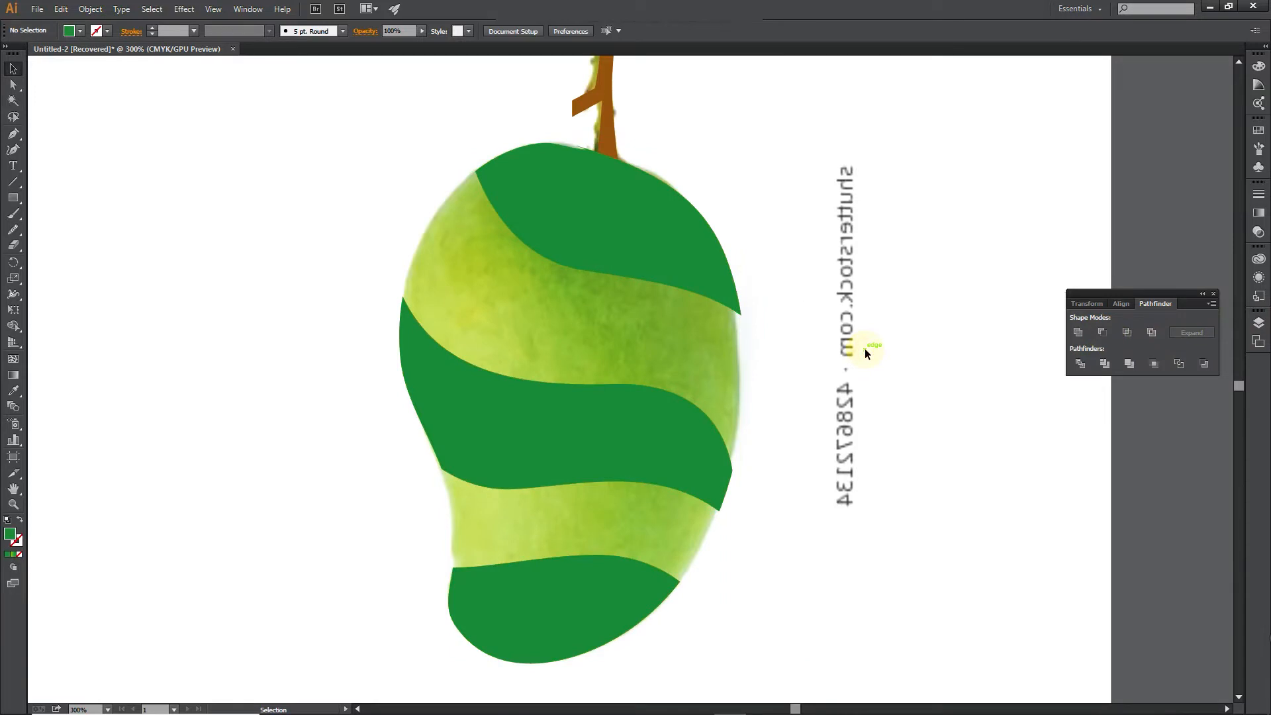
Step: Move the right corner point of the mango's top segment slightly inward
left_click(720, 277)
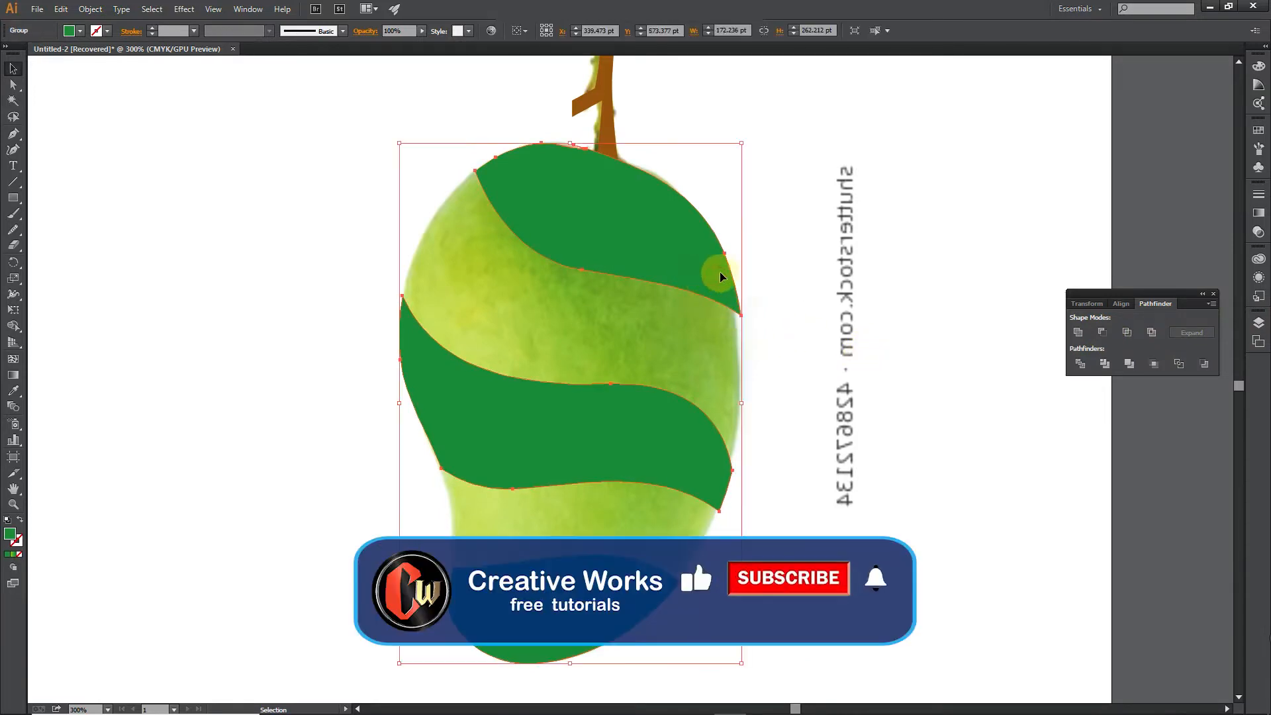
left_click(765, 311)
left_click(14, 84)
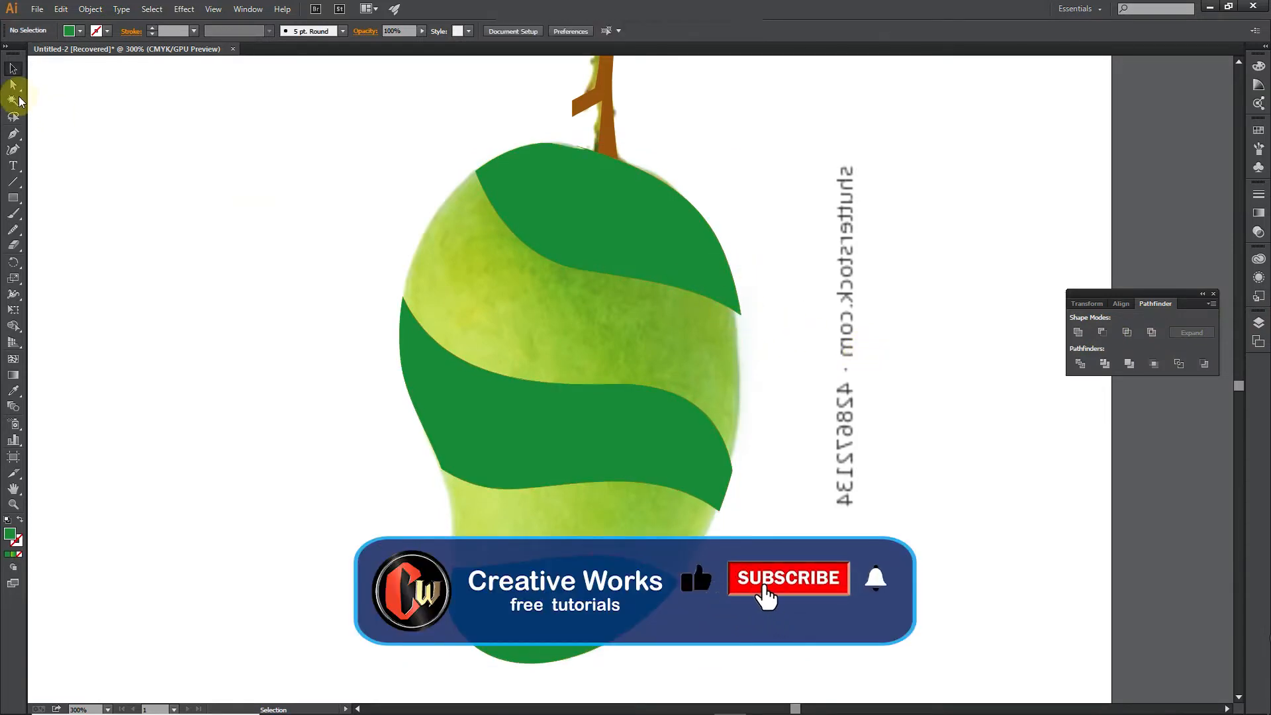
left_click(735, 310)
left_click(791, 258)
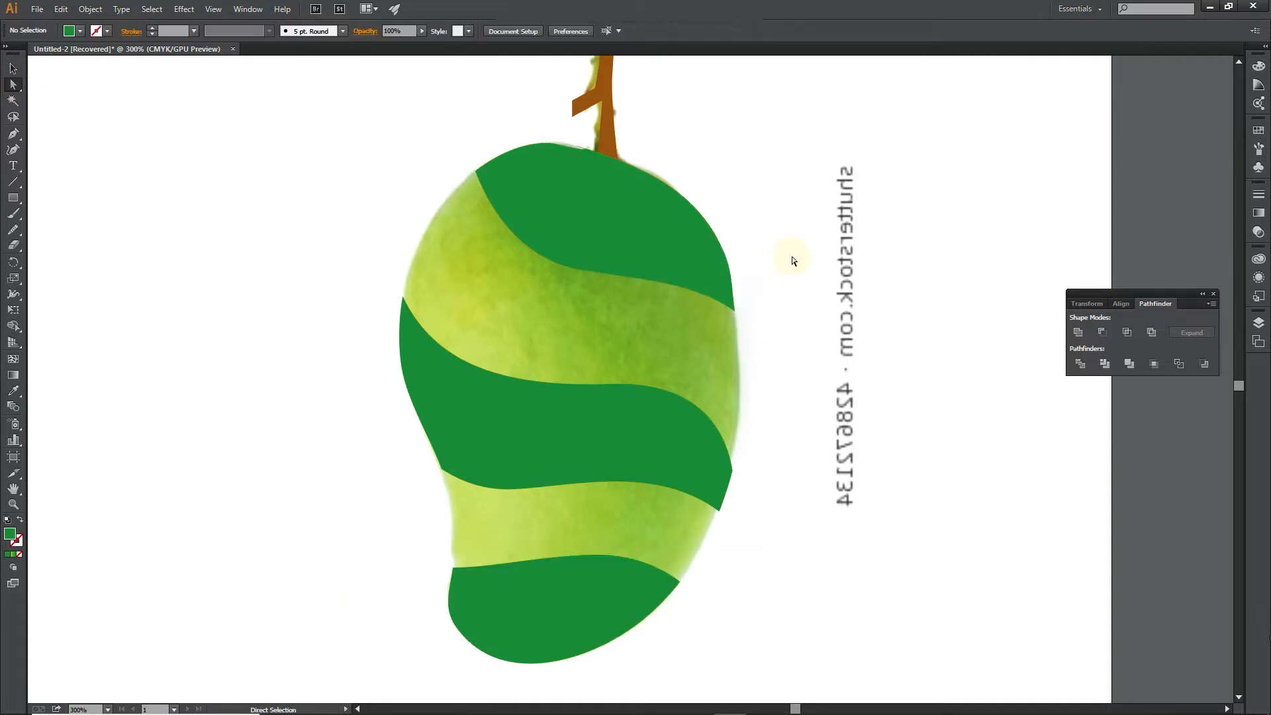
Step: Smooth the outline of the mango's top segment near its right corner with the Smooth tool
left_click(719, 259)
left_click(13, 227)
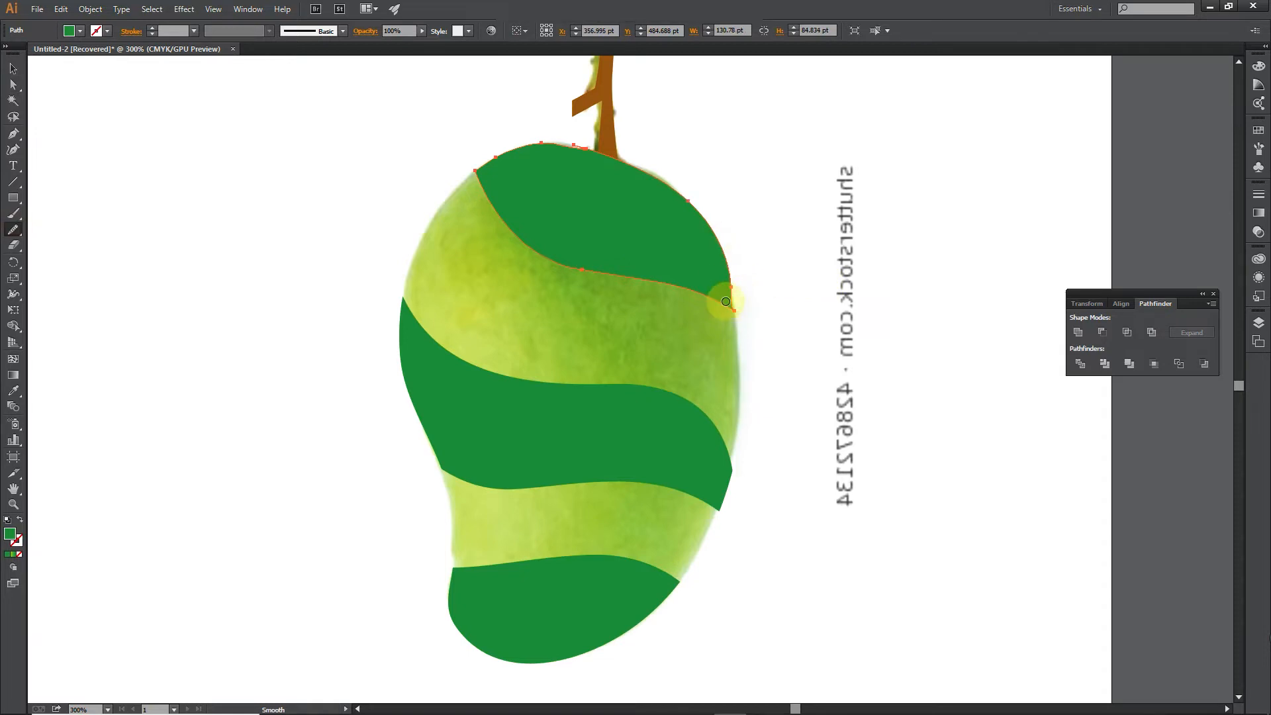
left_click_drag(726, 301, 734, 304)
Step: Delete the anchor point just above the top segment's right corner and add a new one on the edge farther up
key("a")
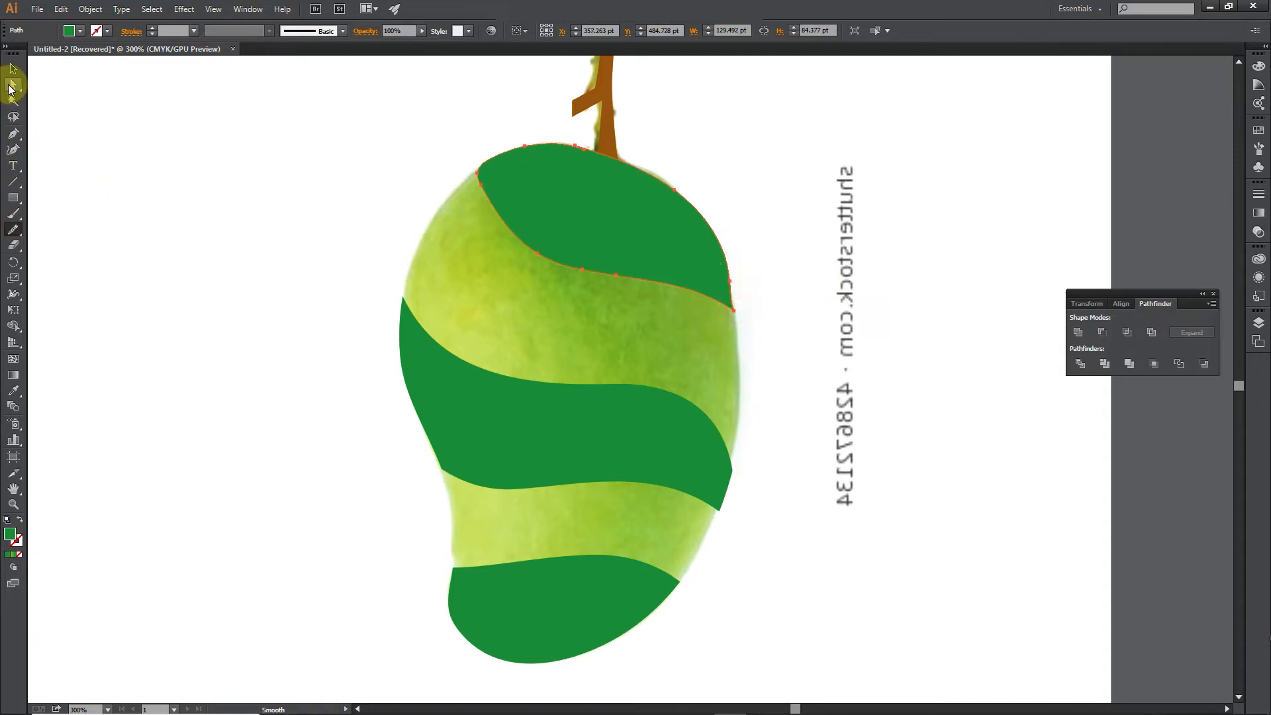
scroll(740, 300, "up", 2)
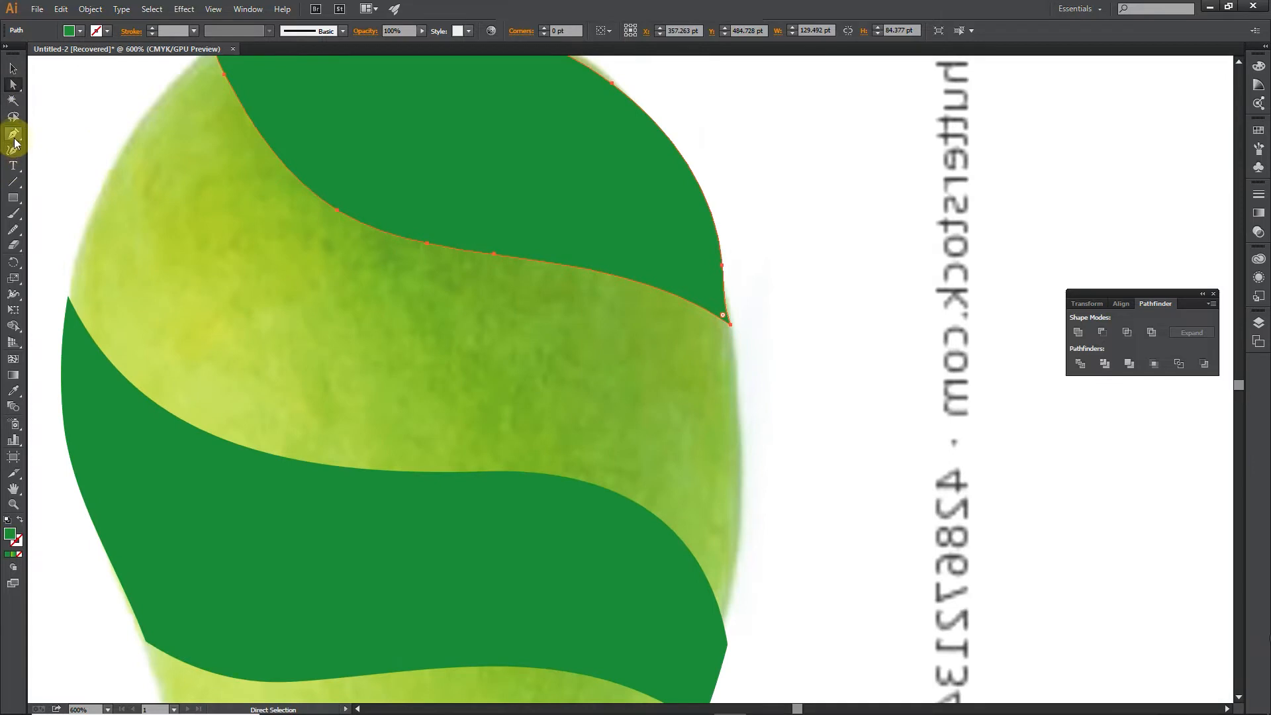
left_click(13, 134)
left_click(723, 268)
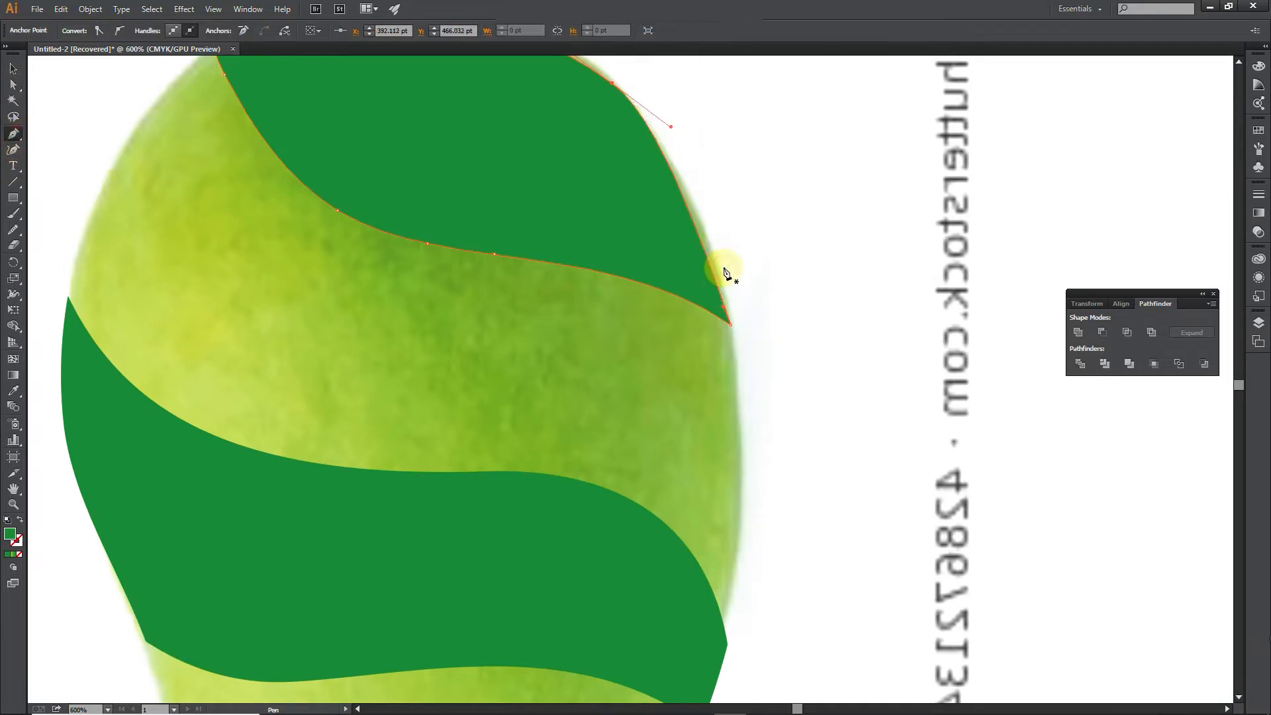
scroll(726, 340, "down", 1)
scroll(717, 264, "up", 1)
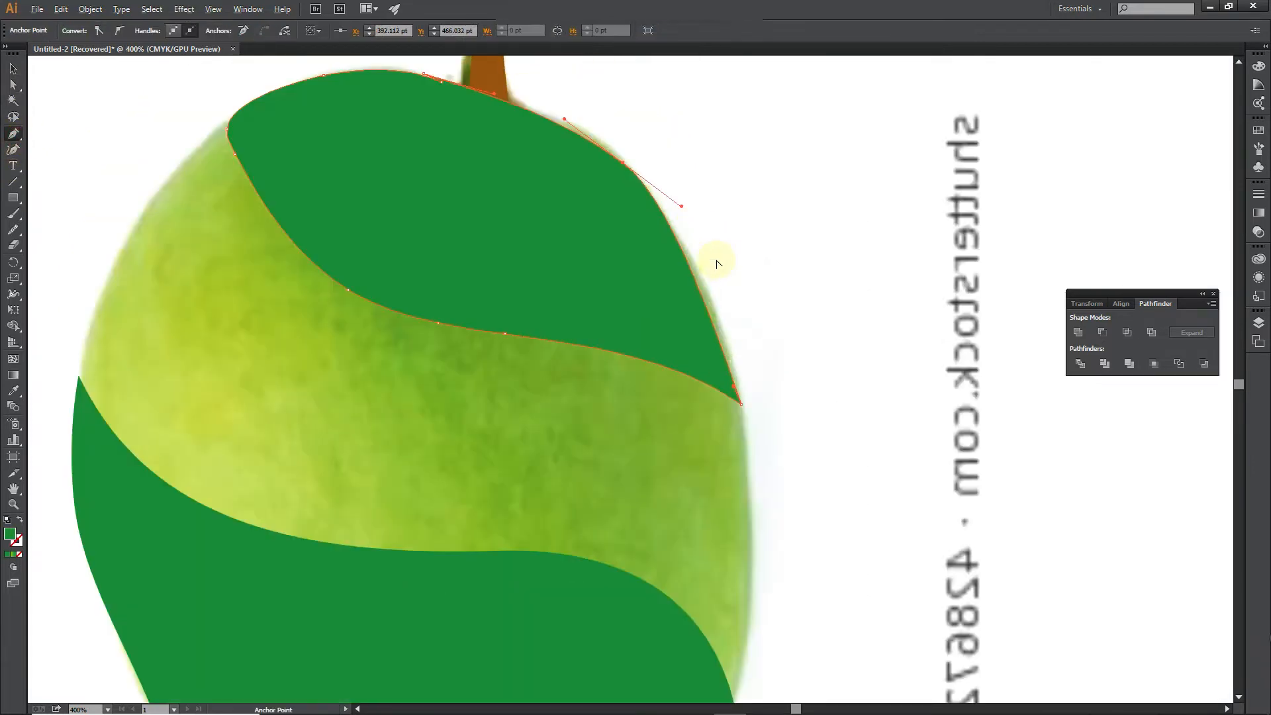
left_click(700, 293)
Step: Move the new anchor point slightly outward and adjust its handle so the top segment's right edge follows the photo
left_click(13, 85)
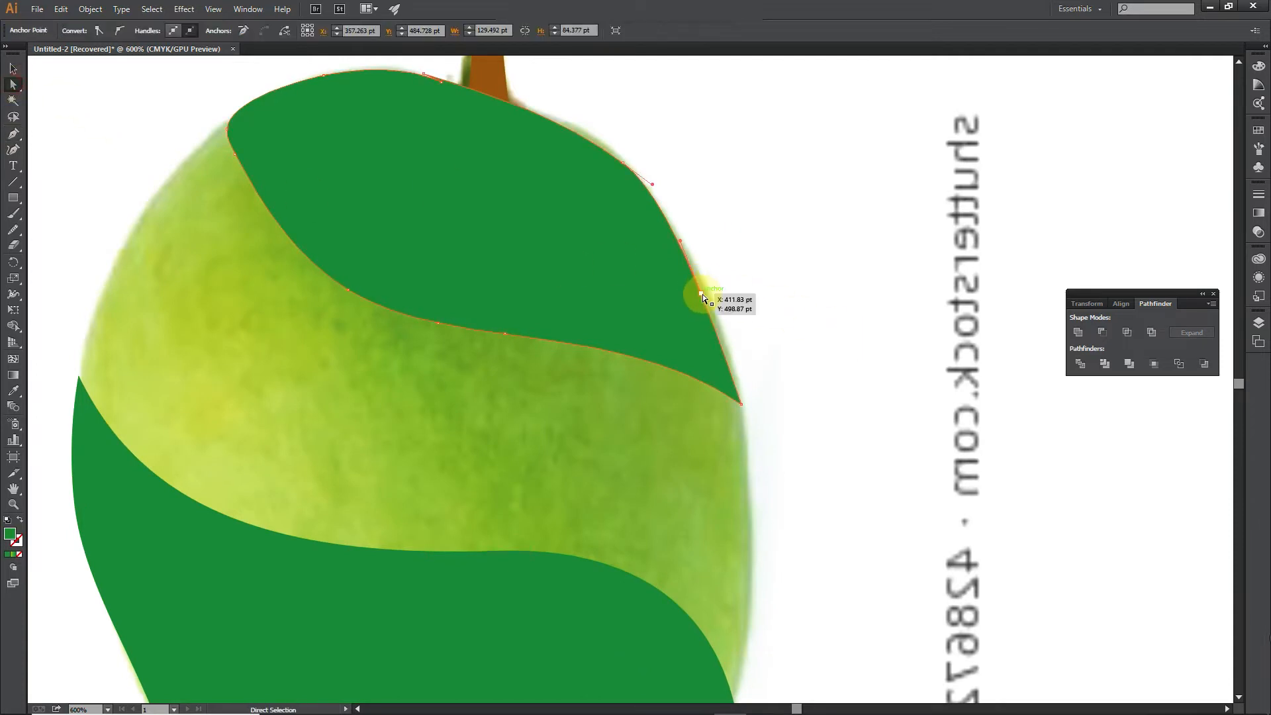
left_click_drag(701, 294, 708, 289)
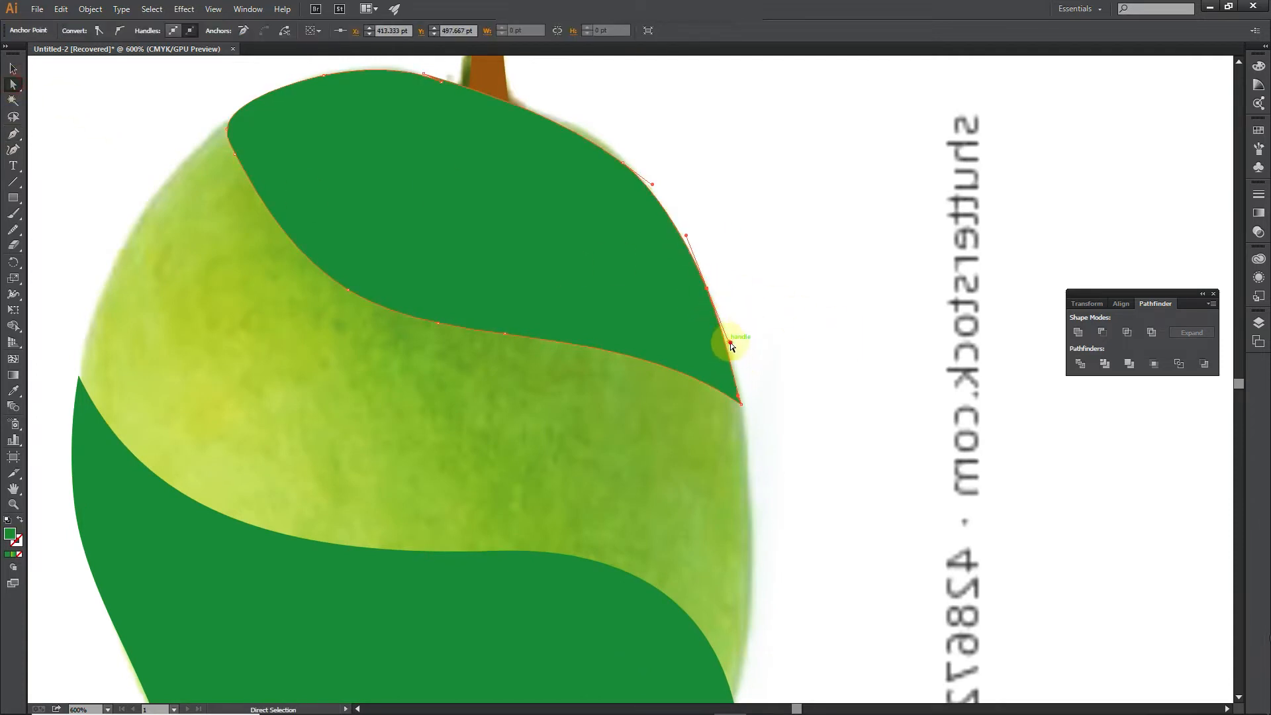
left_click_drag(736, 349, 735, 350)
left_click(755, 356)
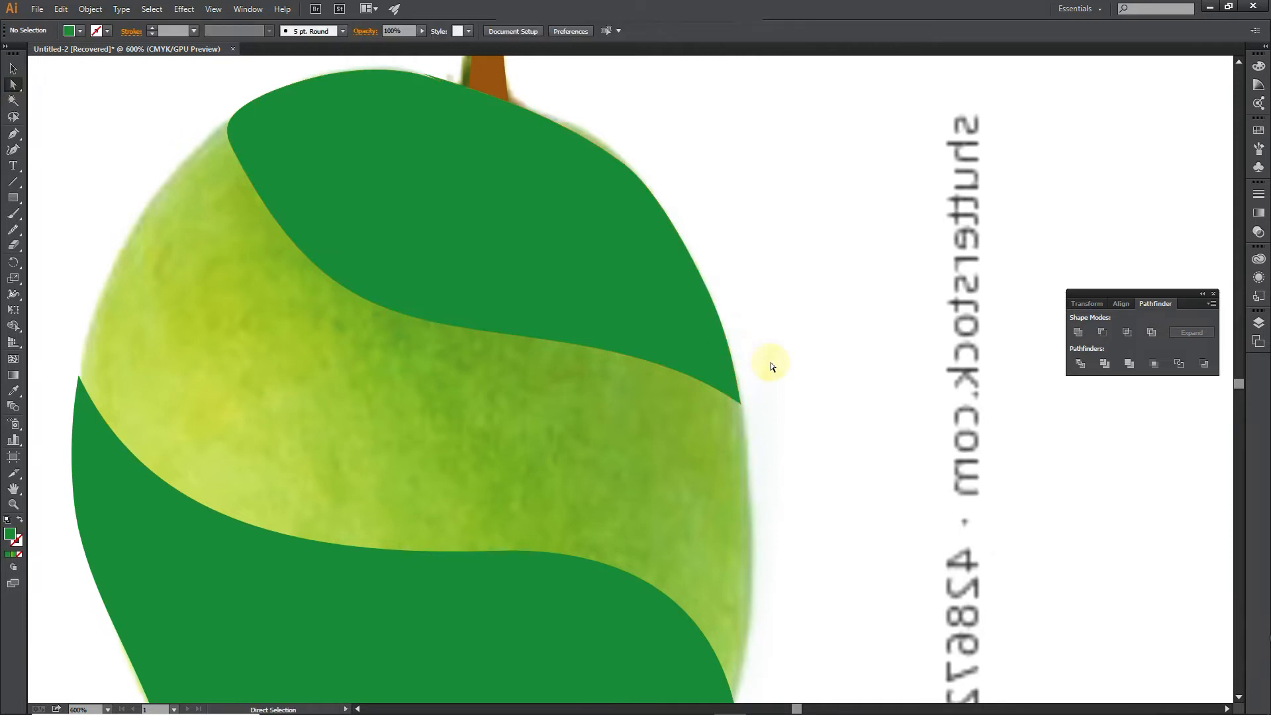
Step: Smooth the right edge of the mango's top segment with the Smooth tool
scroll(771, 363, "down", 3)
scroll(776, 381, "up", 2)
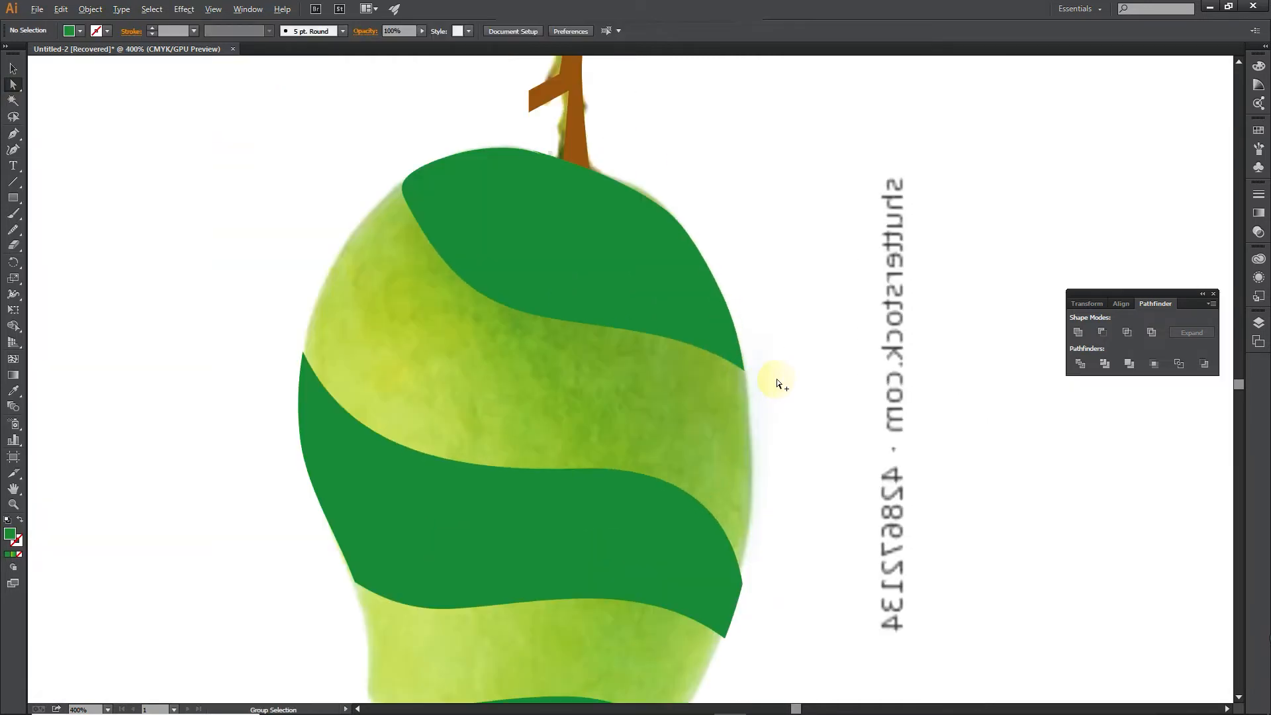
left_click(12, 229)
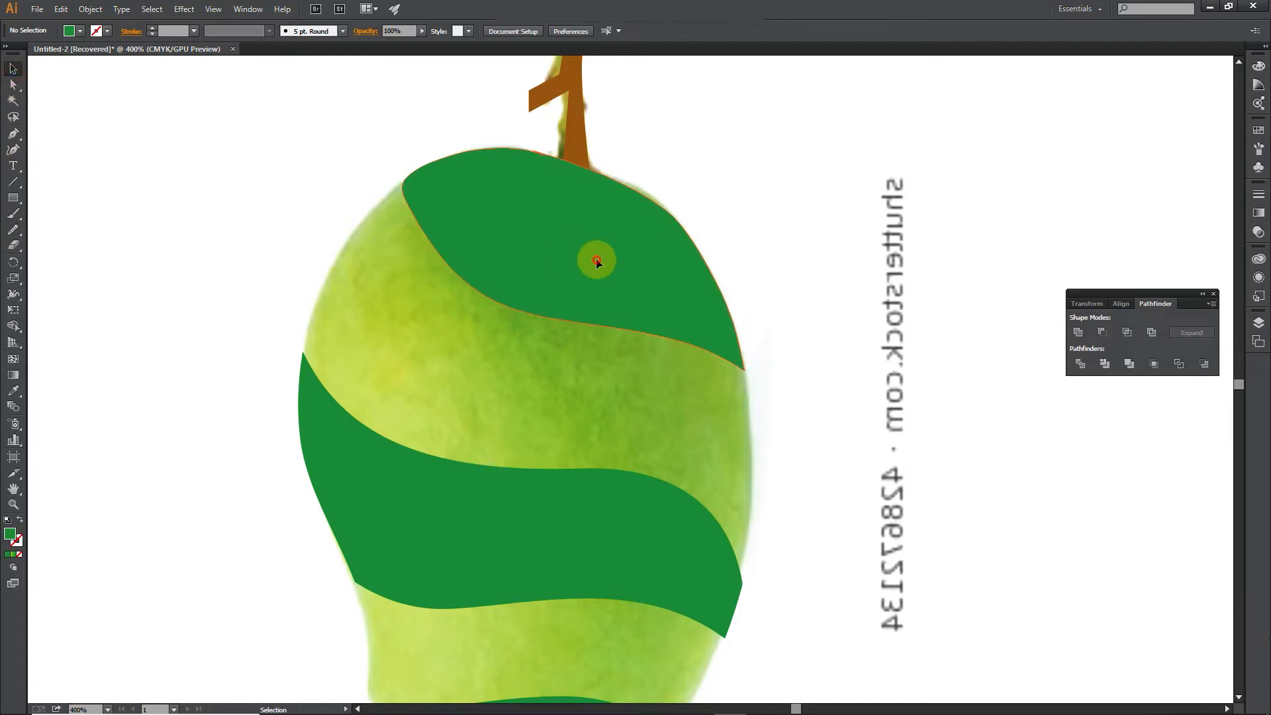
left_click(595, 260, "ctrl")
left_click_drag(687, 239, 744, 362)
left_click(13, 68)
left_click(182, 166)
scroll(713, 447, "up", 2)
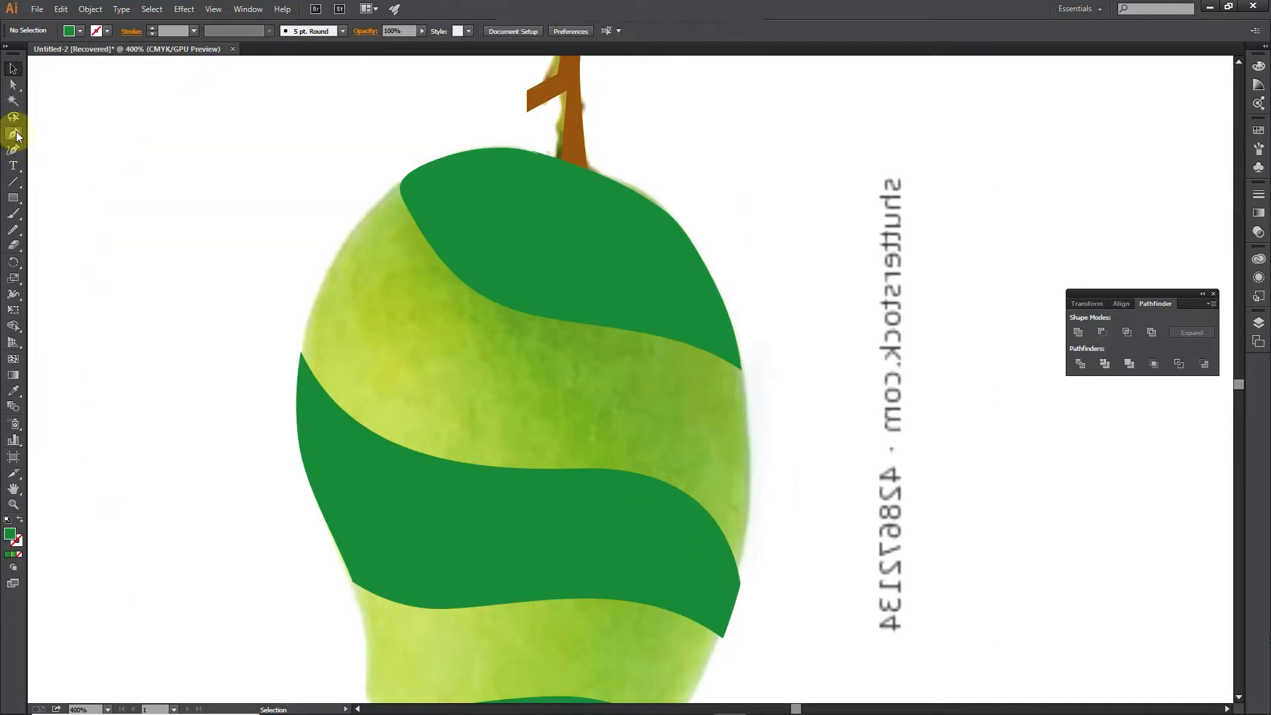
Step: Draw a closed wavy shape with the Pen tool below the top segment's right corner, following the mango's right edge and overlapping the segment
left_click(12, 133)
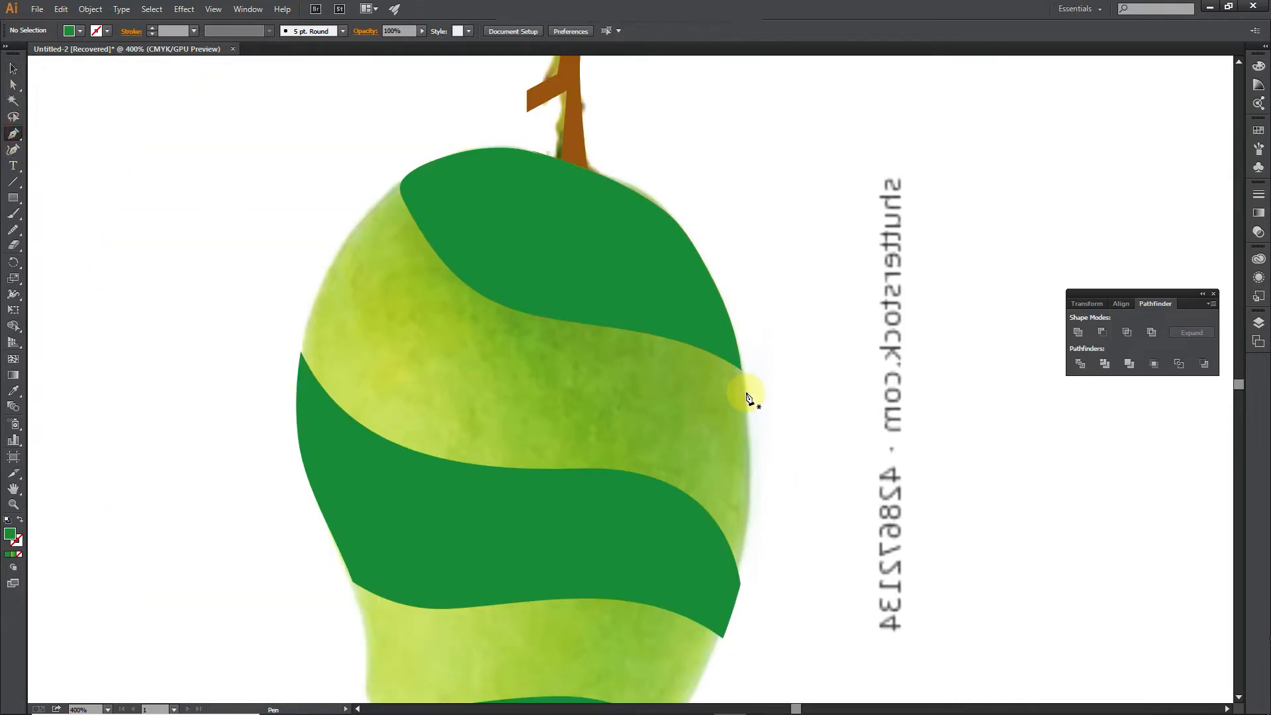
left_click(743, 373)
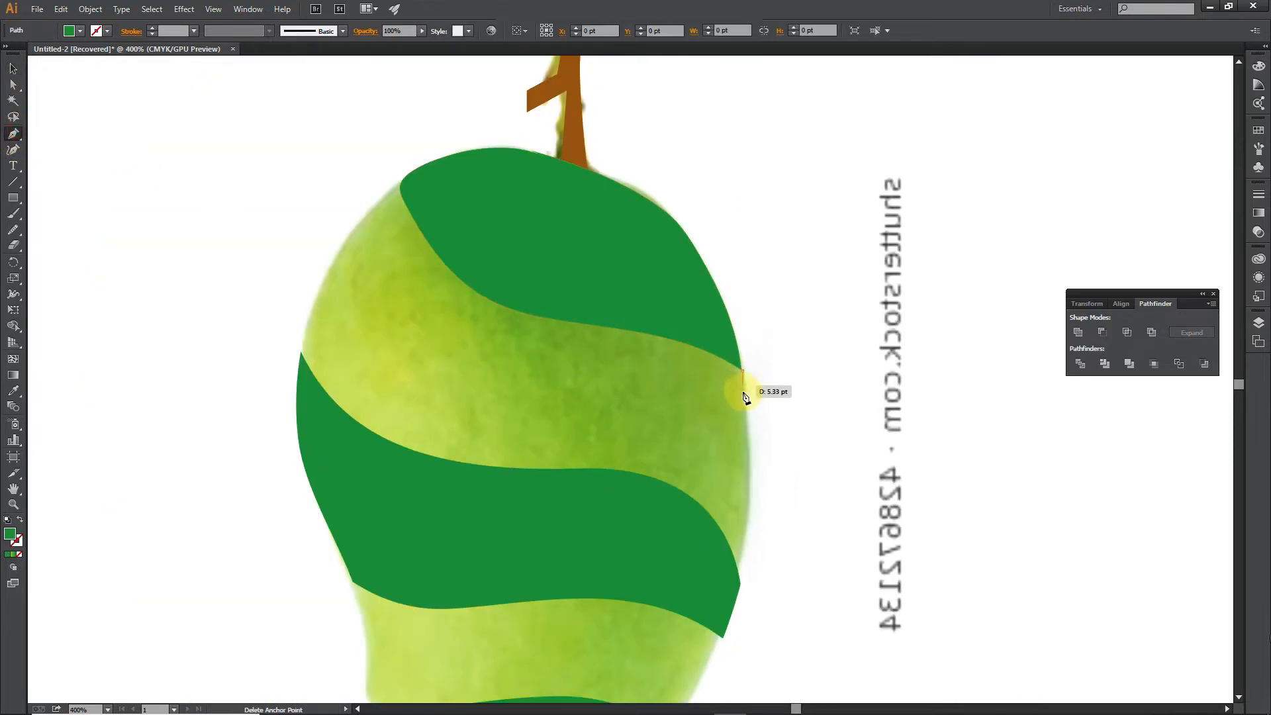
left_click(747, 441)
left_click_drag(748, 442, 745, 461)
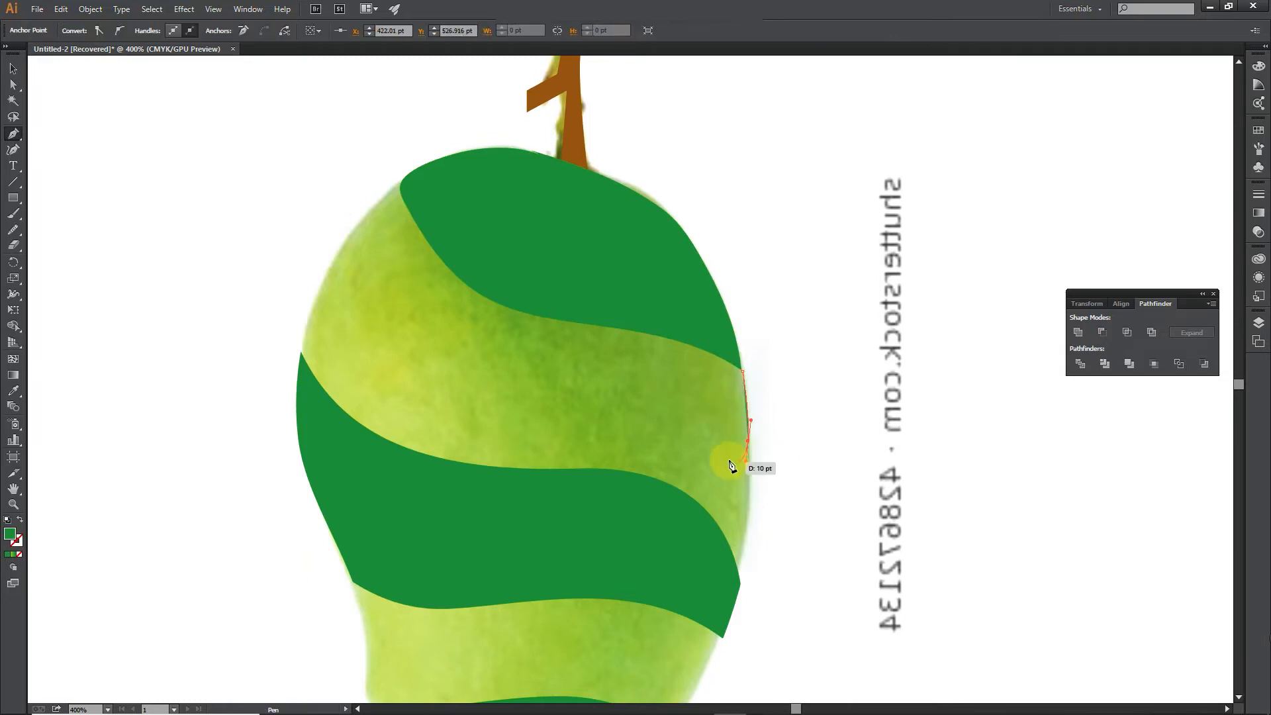
left_click_drag(656, 432, 652, 430)
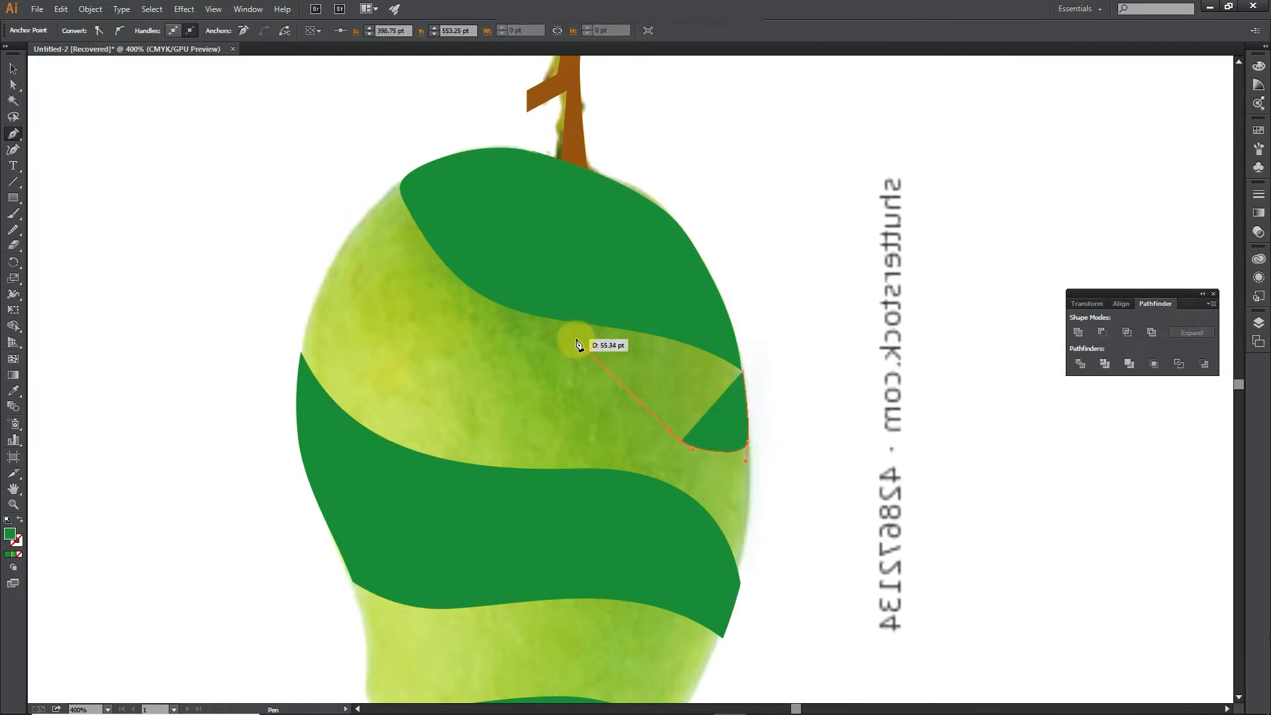
left_click_drag(490, 292, 486, 293)
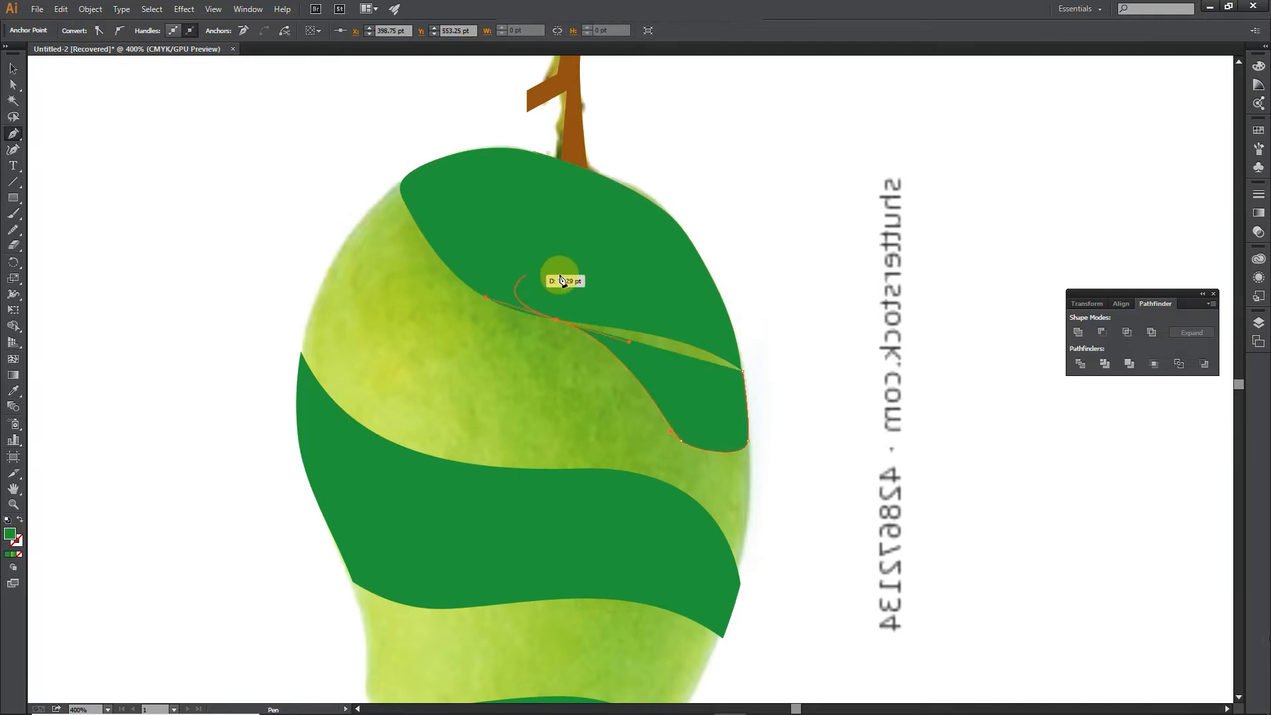
left_click(558, 321)
left_click(673, 275)
left_click(741, 369)
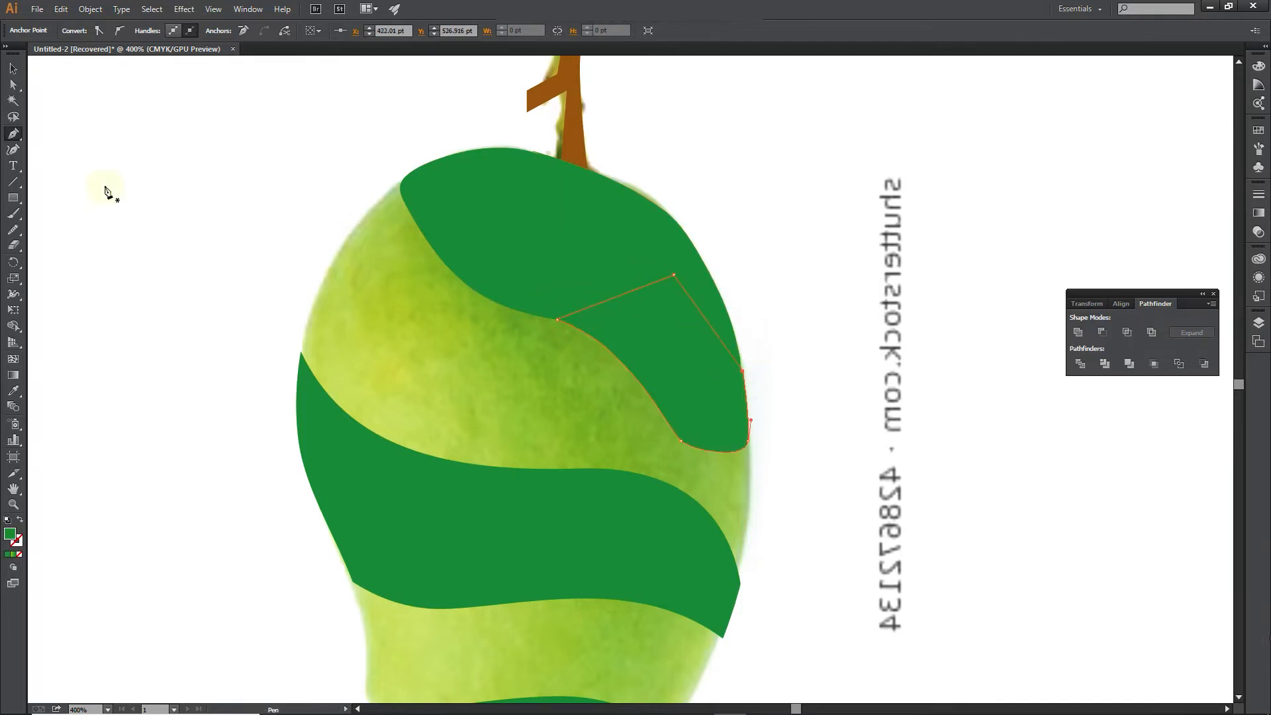
Step: Move the anchor point on the new shape's lower curve slightly up so the wave follows the photo more smoothly
key("v")
left_click(14, 85)
left_click(681, 442)
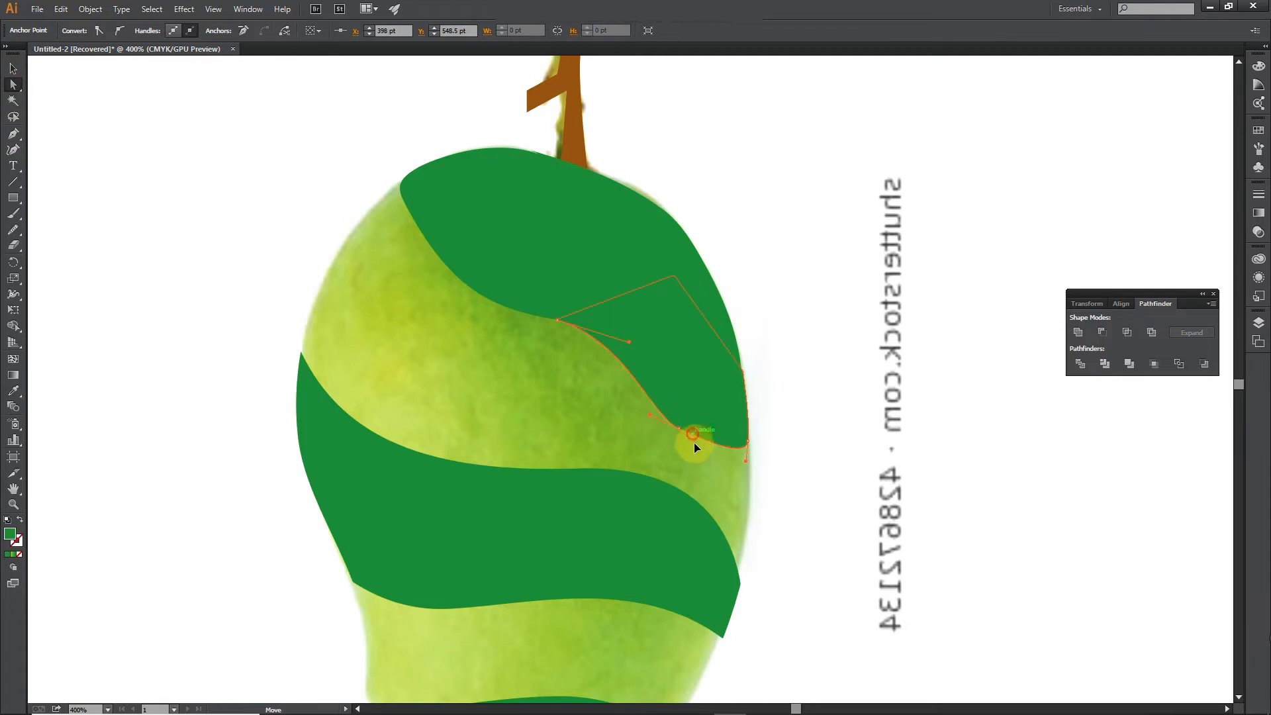
left_click(828, 437)
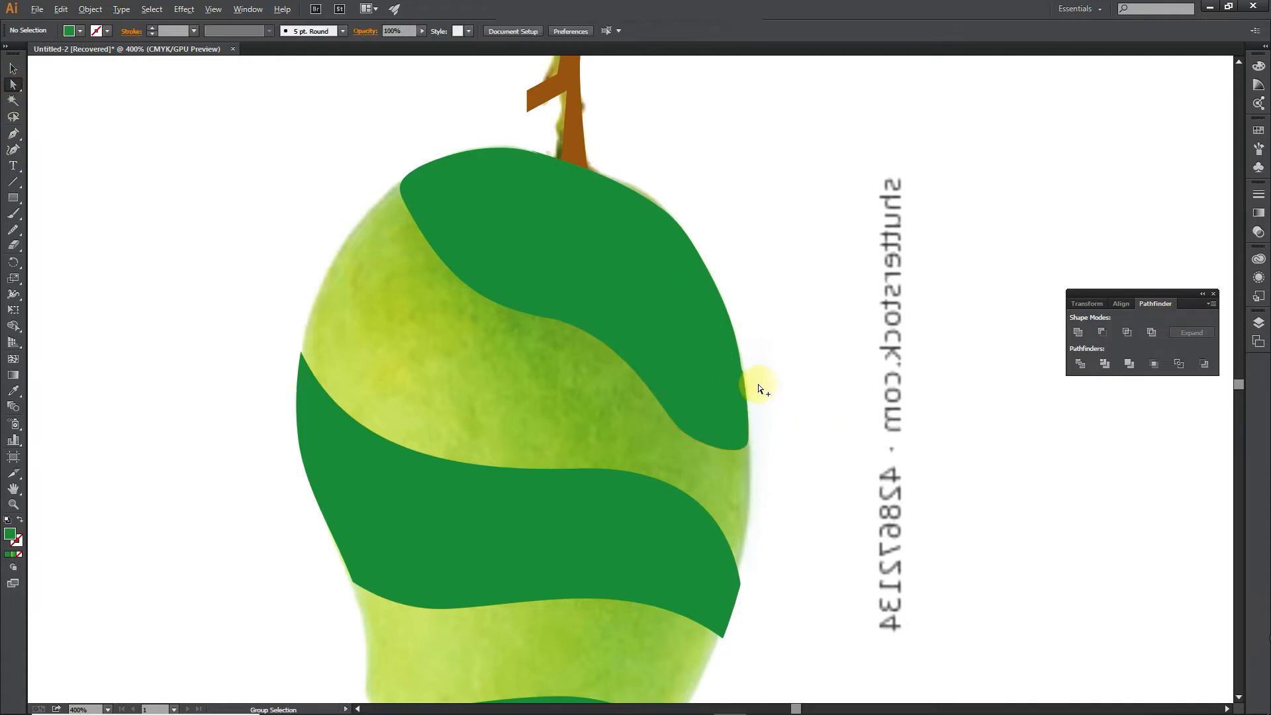
Step: Nudge the new shape's anchor point at the top segment's right corner into line with the mango's edge
scroll(757, 384, "up", 2)
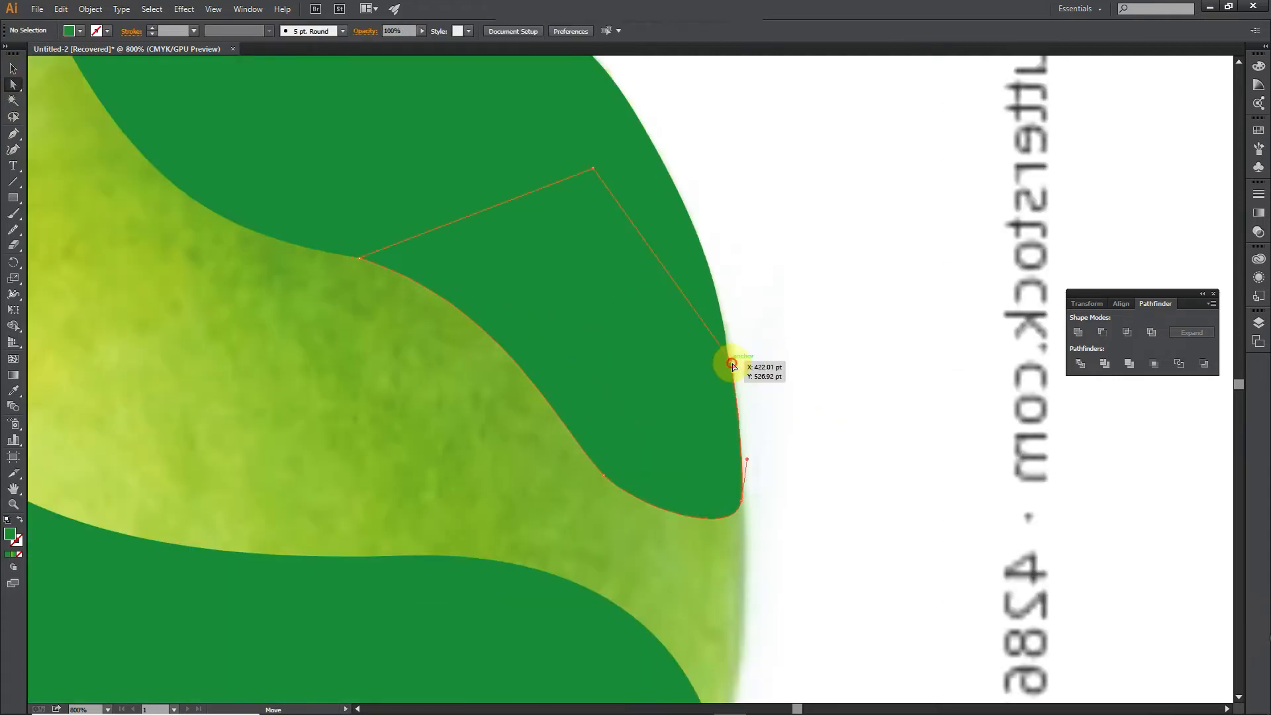
left_click_drag(732, 364, 733, 364)
left_click(768, 363)
left_click(712, 332)
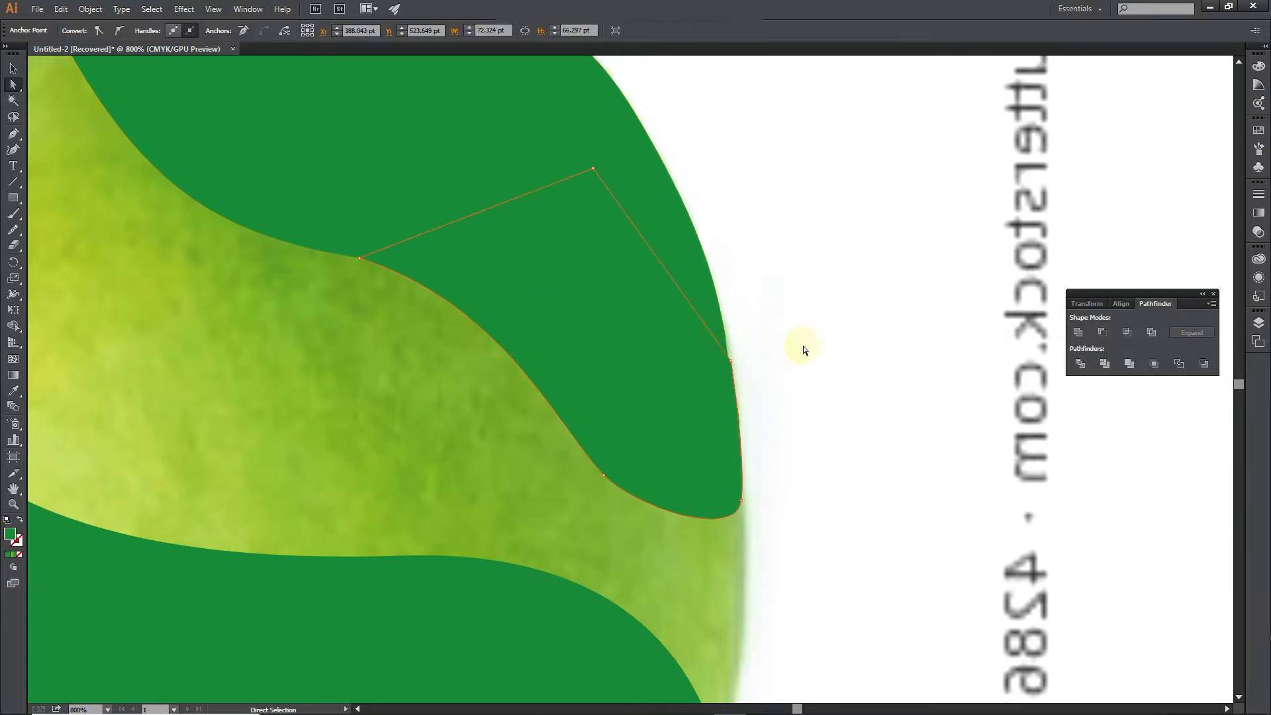
Step: Change the new shape's fill to a lighter green, hex 78C143
scroll(771, 400, "down", 3)
left_click(712, 300)
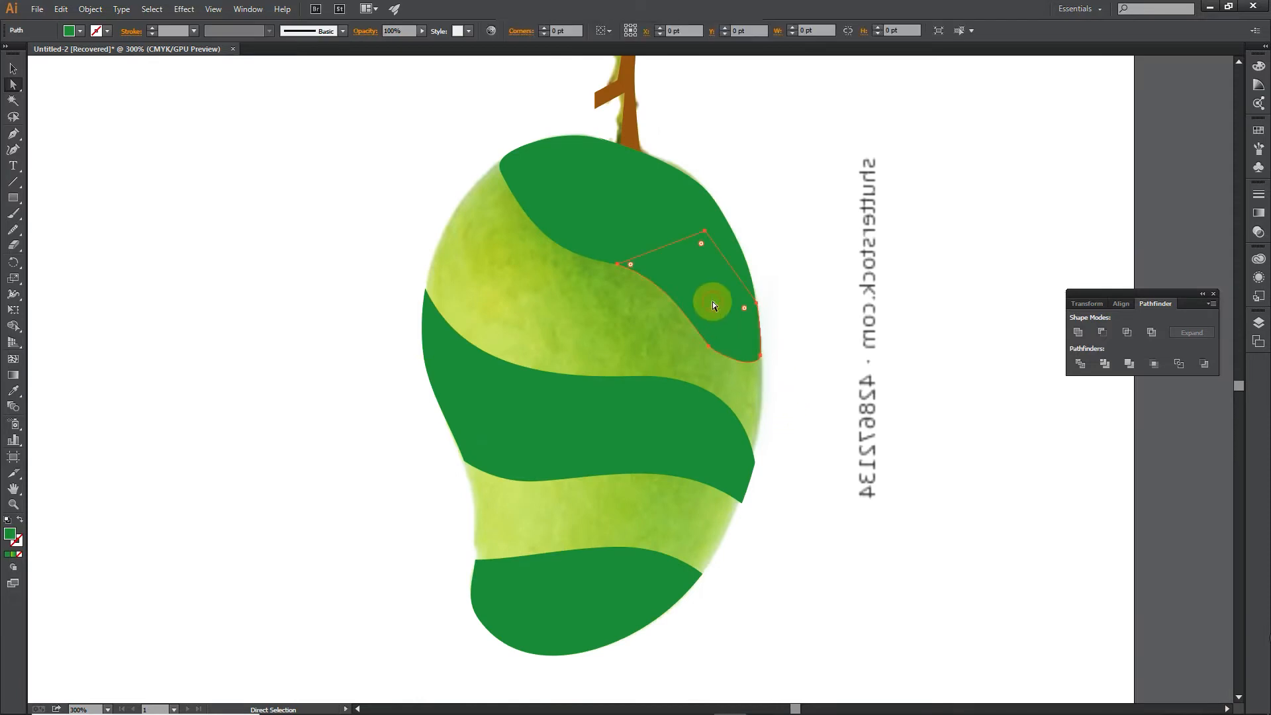
left_click(1258, 67)
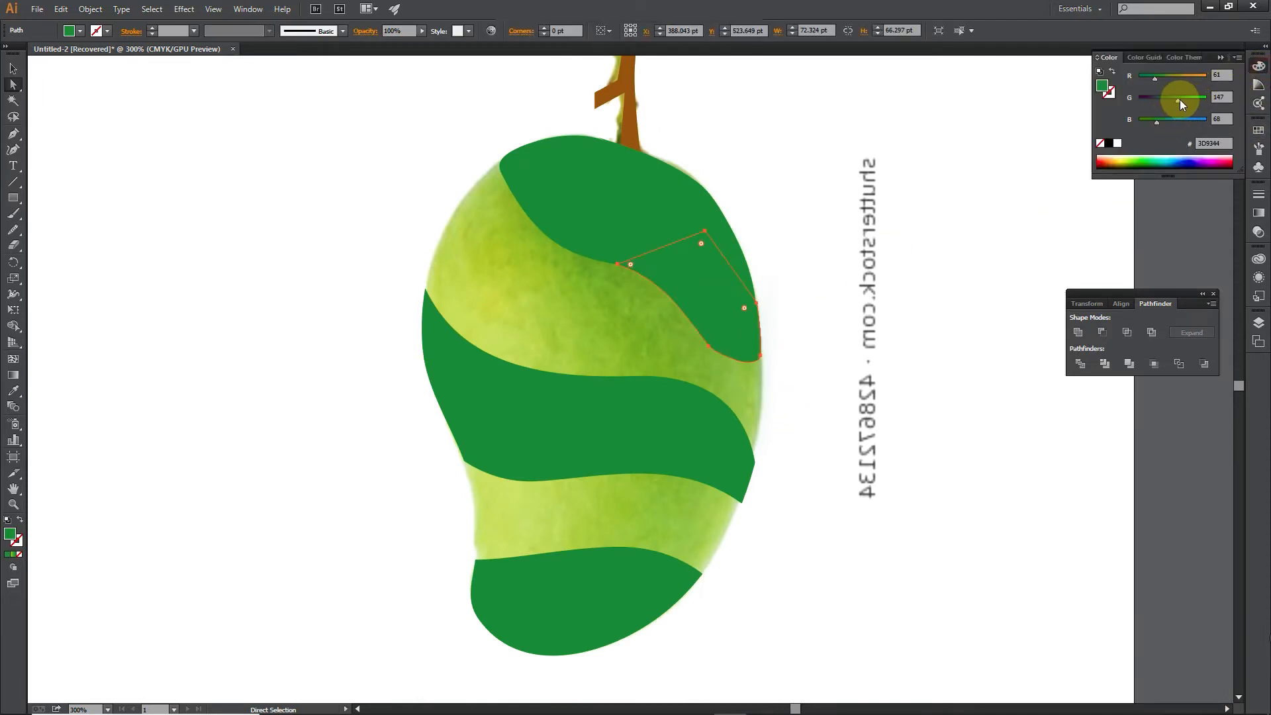
left_click_drag(1179, 100, 1239, 99)
Step: Send the light green shape to the back, behind the top dark green segment
right_click(721, 314)
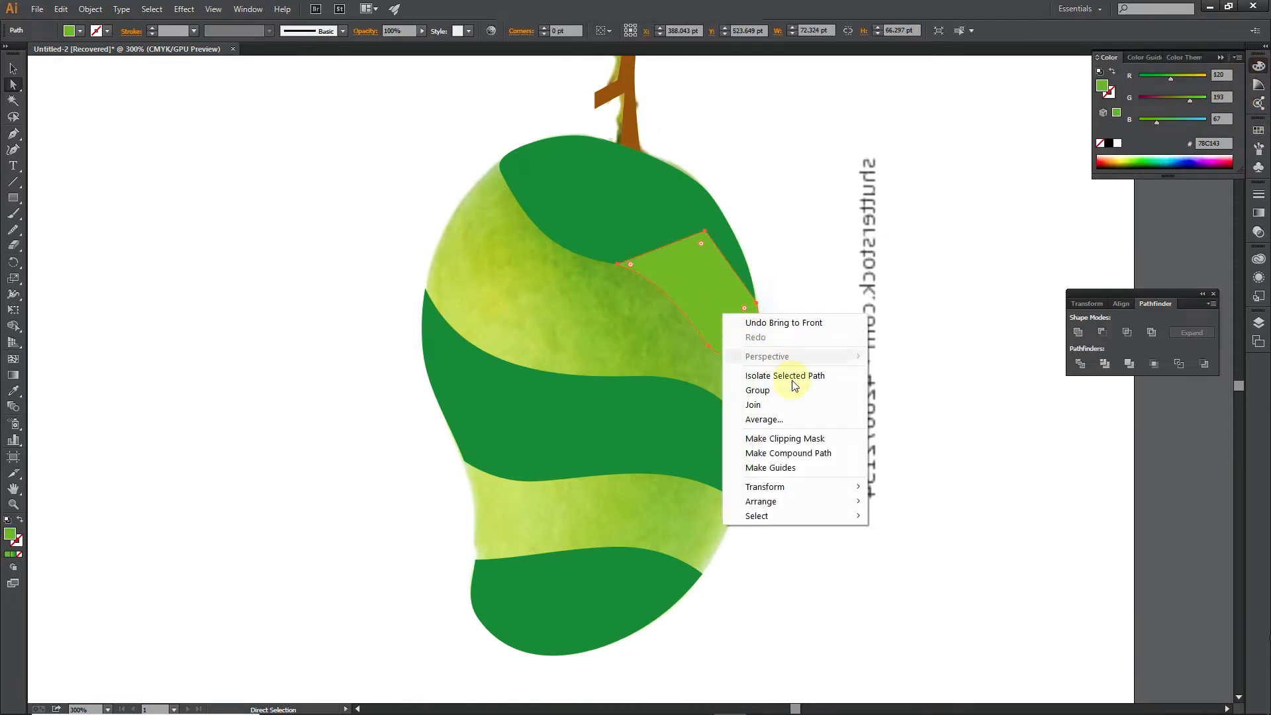
mouse_move(807, 500)
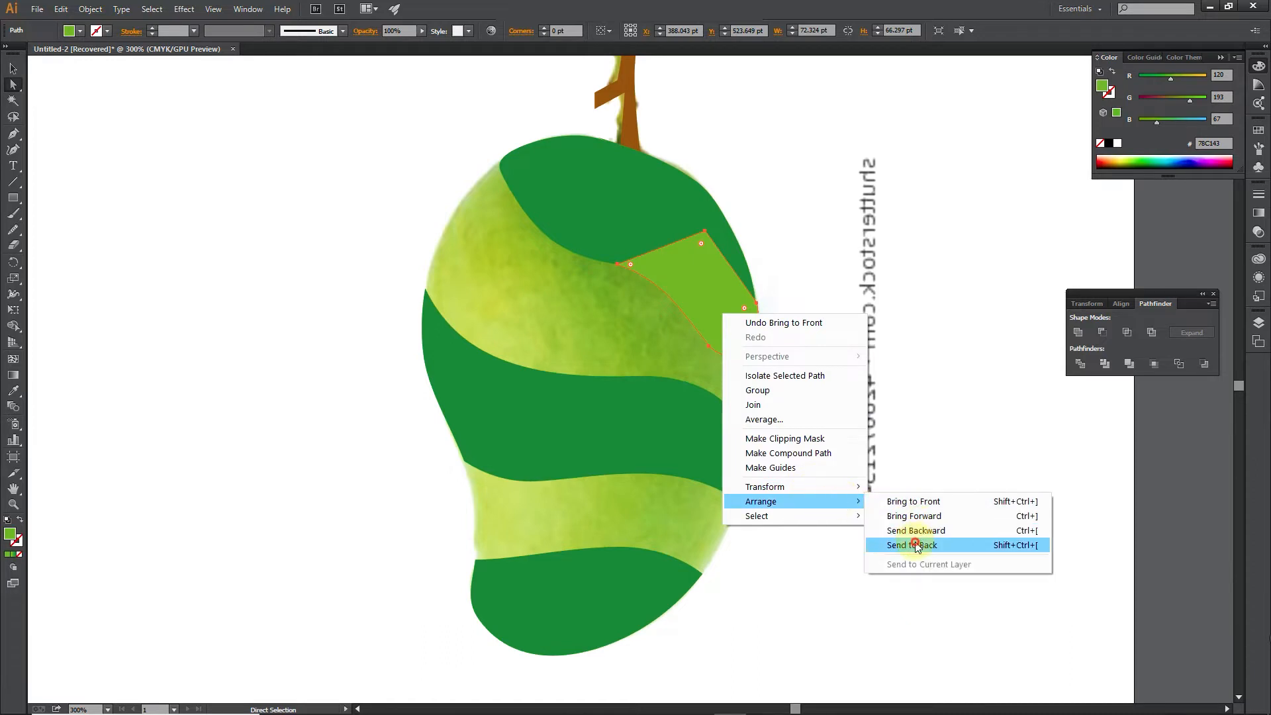
left_click(916, 545)
left_click(959, 411)
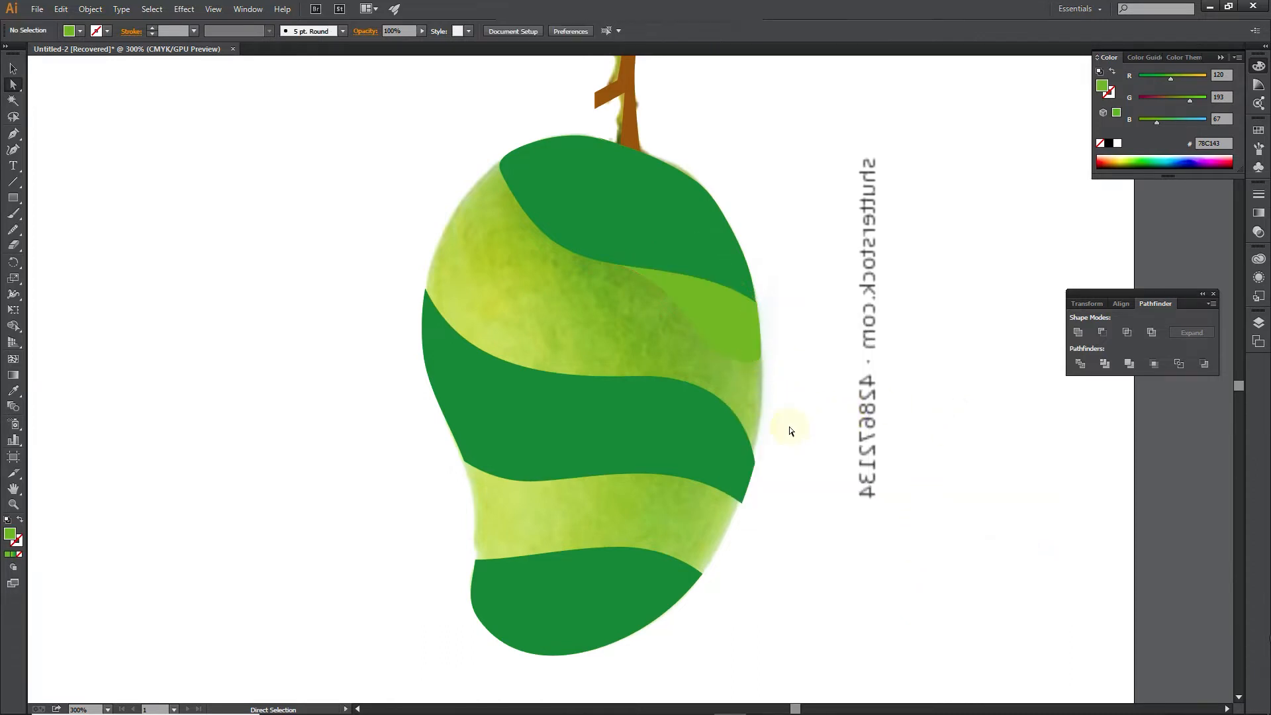
Step: Draw a closed light green wave with the Pen tool from the middle segment's upper left corner along its top edge, overlapping the segment
left_click(13, 133)
left_click(424, 288)
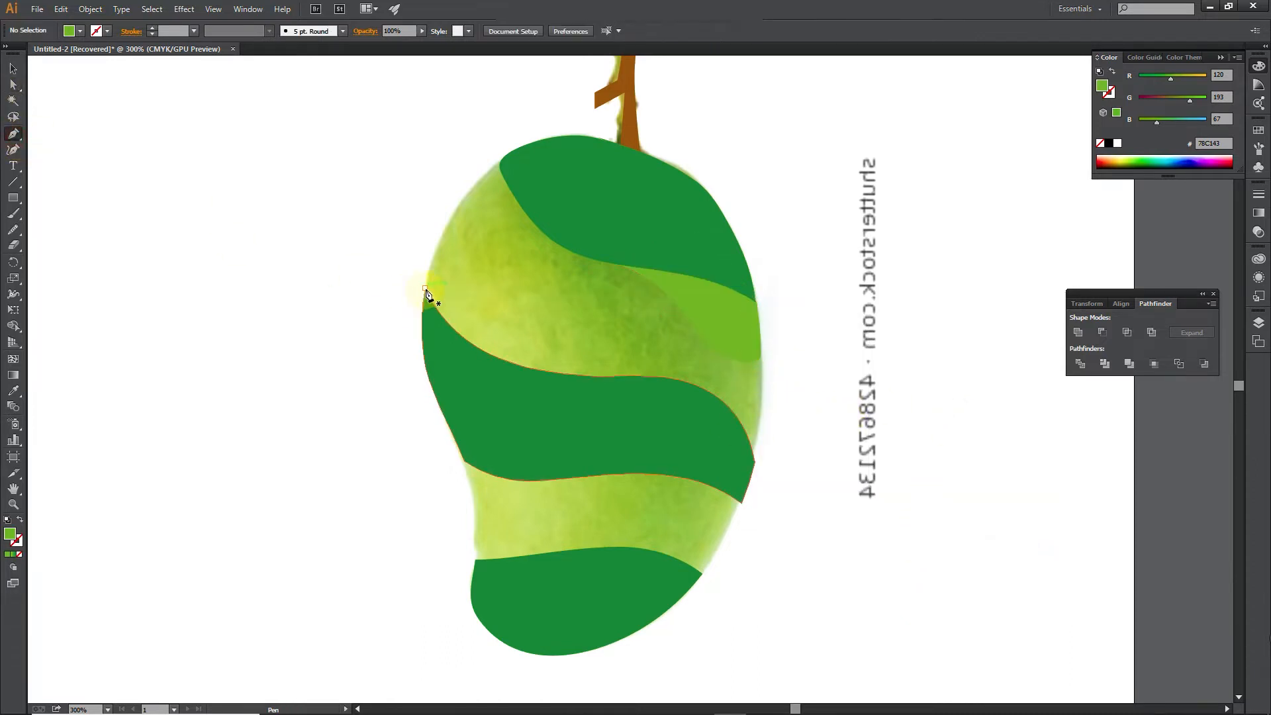
left_click(441, 231)
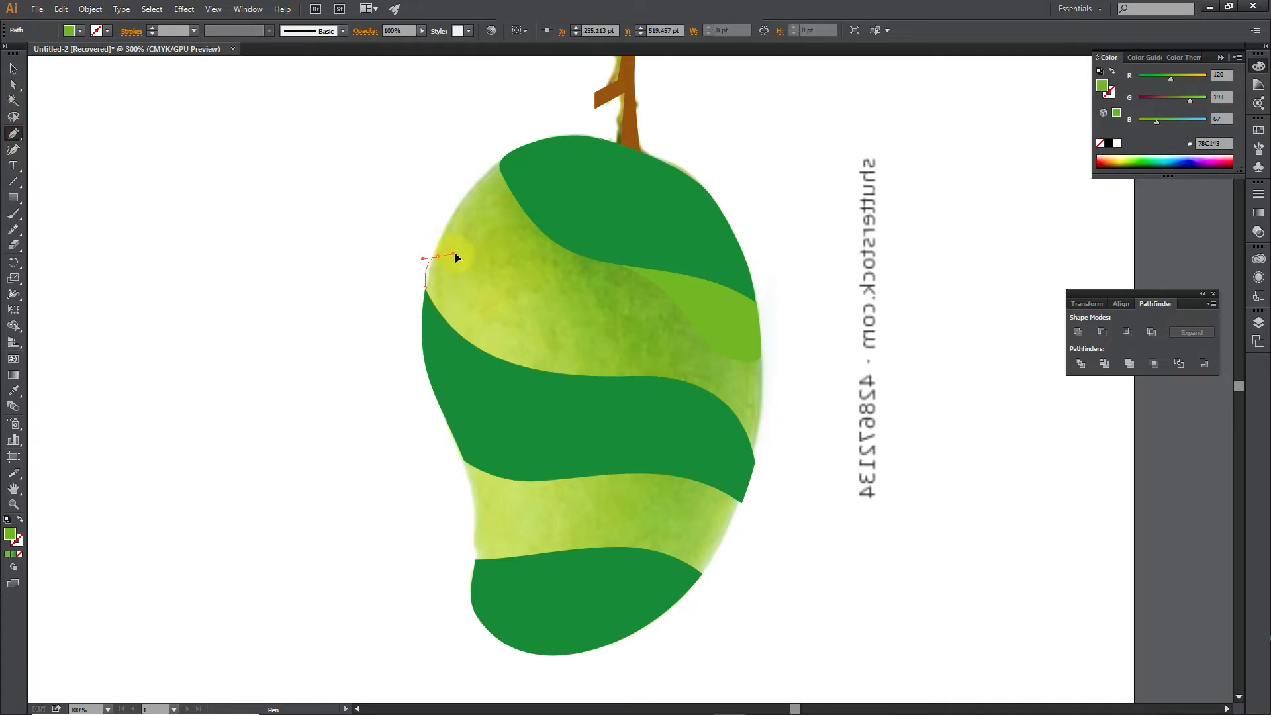
left_click_drag(455, 258, 507, 292)
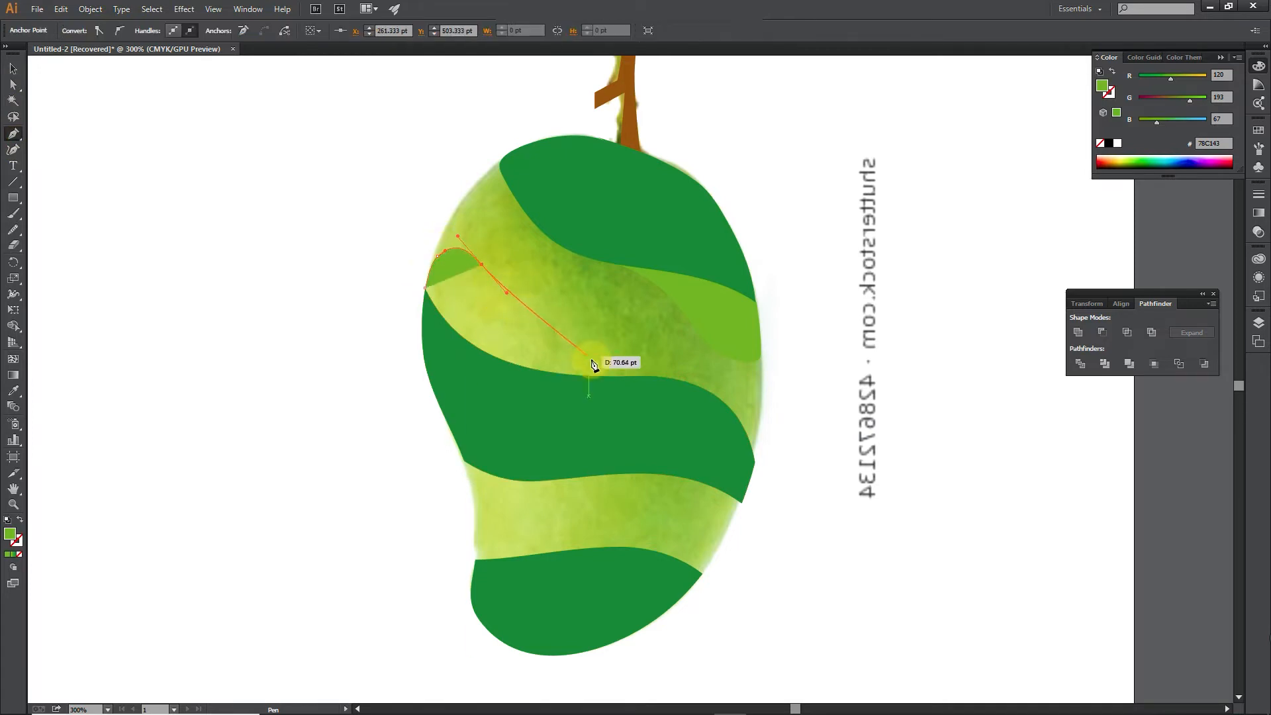
left_click_drag(617, 376, 679, 379)
left_click(693, 401)
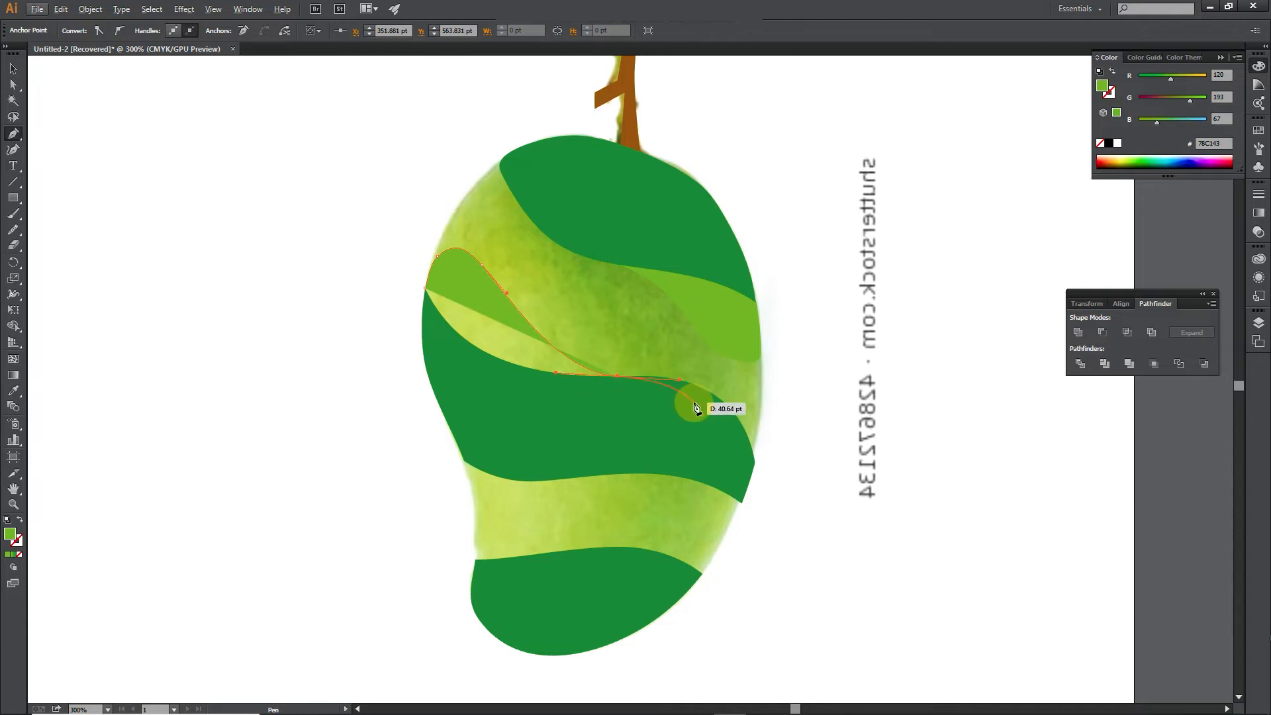
left_click(484, 408)
left_click_drag(427, 296, 426, 292)
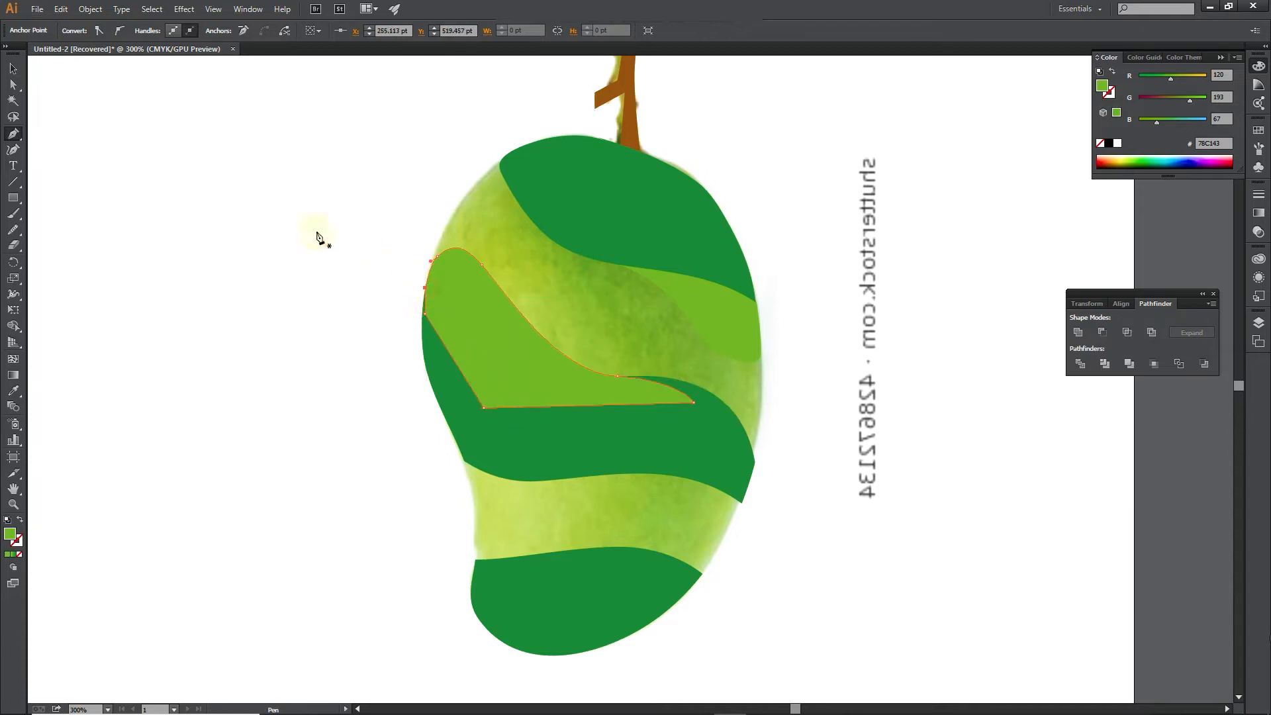
Step: Arrange the group of dark green segments in front of the left light green wave
left_click(12, 68)
right_click(564, 463)
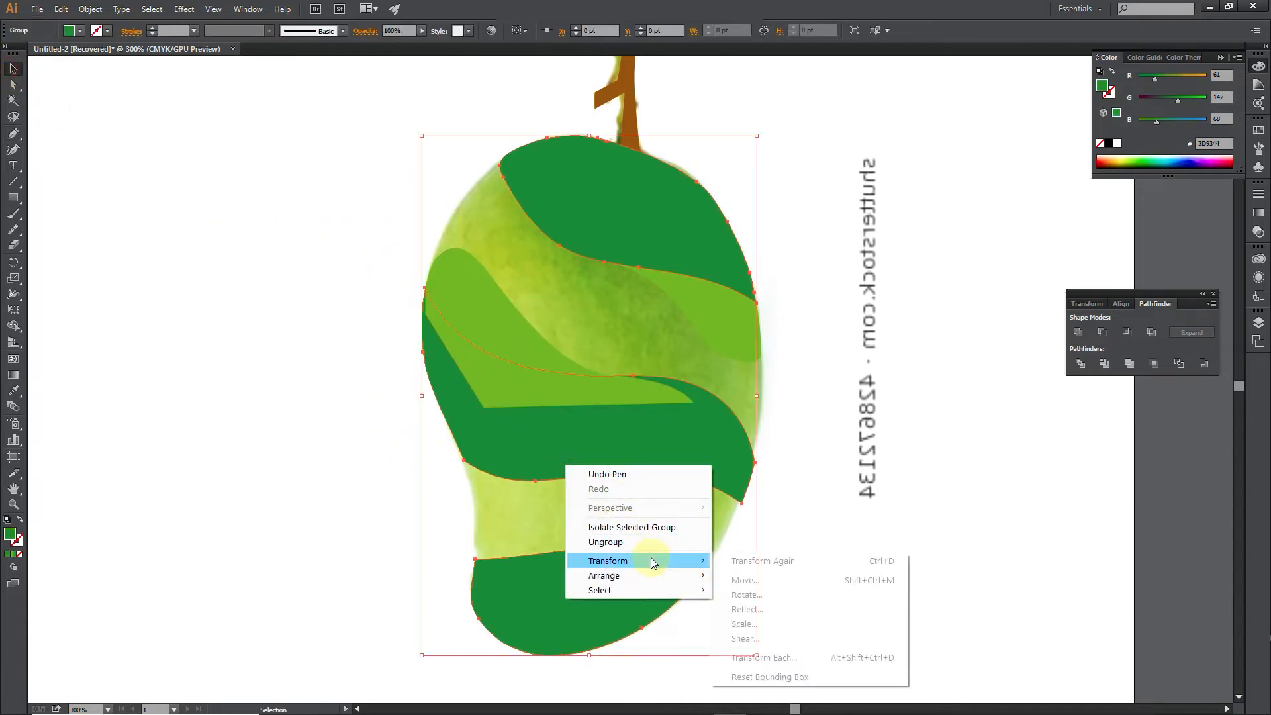
mouse_move(692, 576)
left_click(781, 616)
left_click(886, 558)
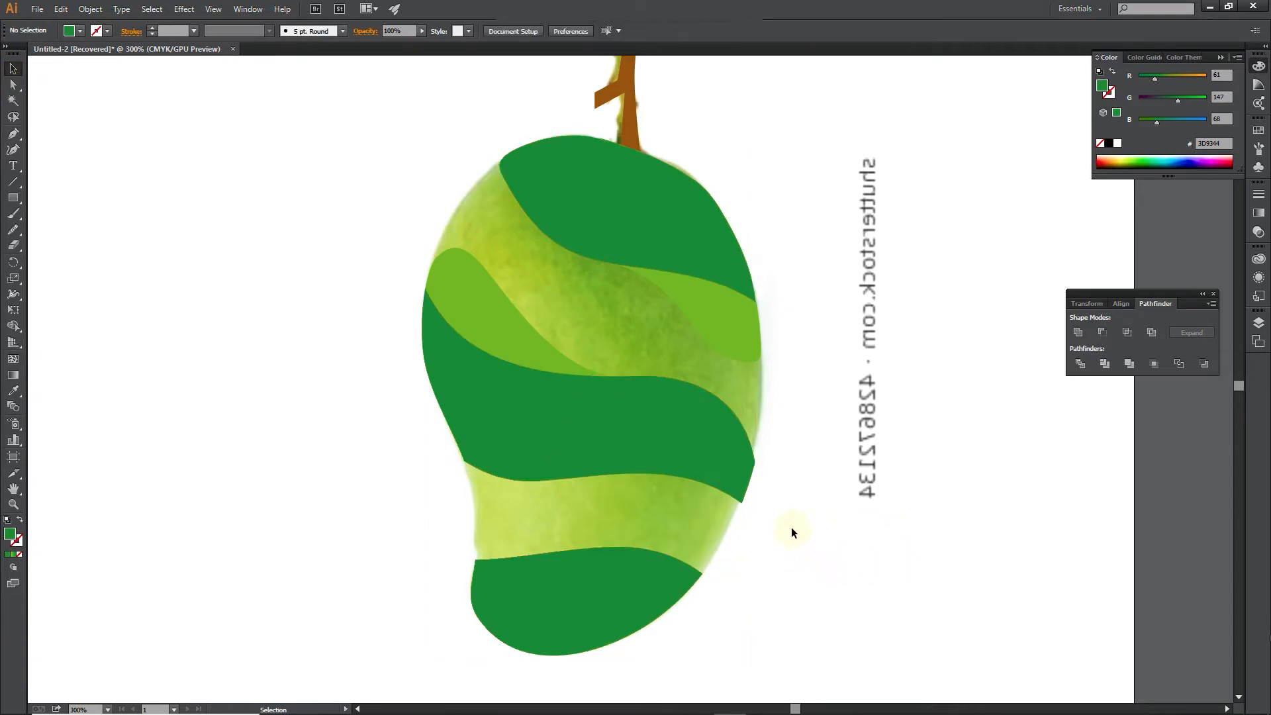
Step: Draw a closed wavy shape with the Pen tool below the middle segment's lower right corner, overlapping the segment
left_click(13, 133)
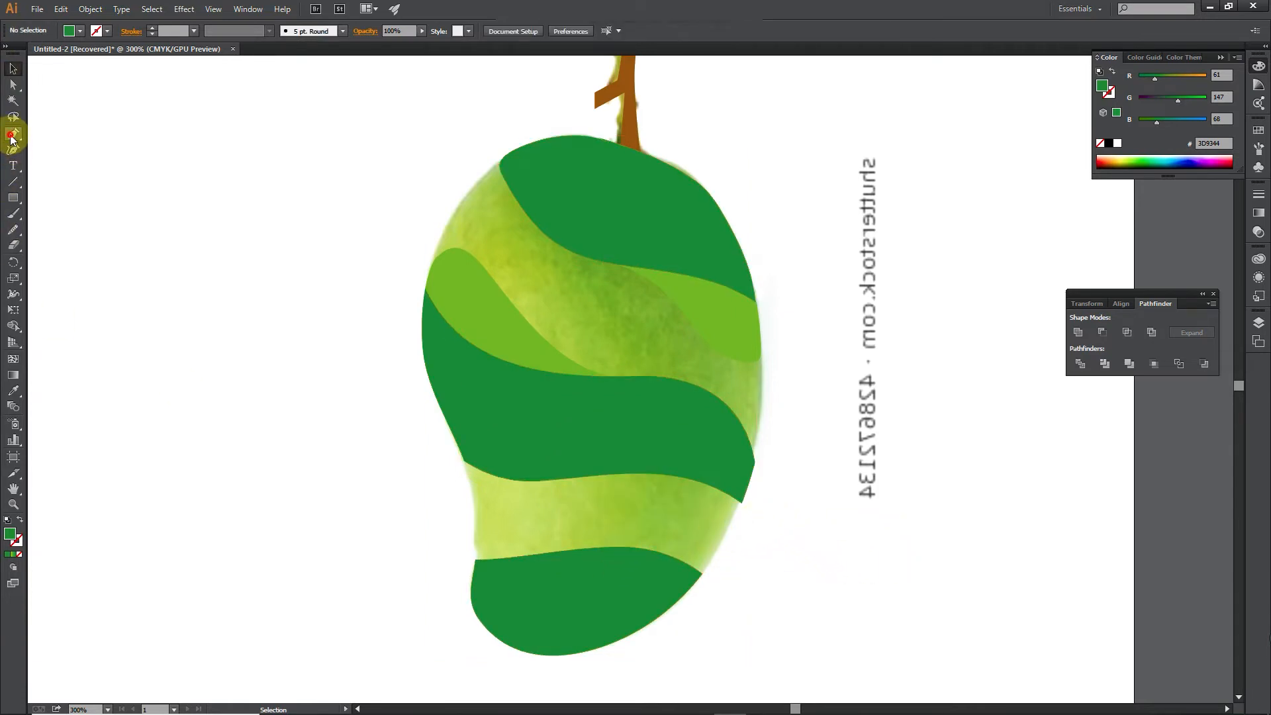
left_click(742, 504)
left_click_drag(721, 535, 649, 513)
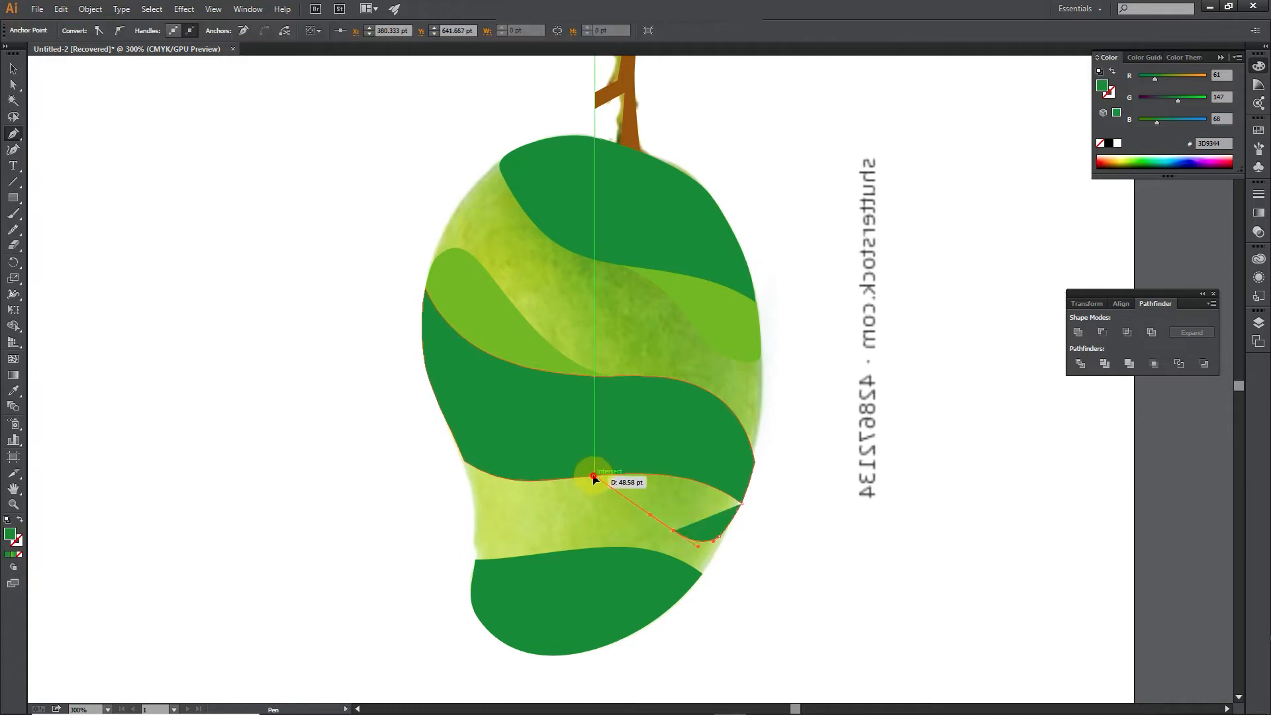
left_click_drag(595, 475, 572, 474)
left_click(553, 444)
left_click(748, 434)
key("ctrl+z")
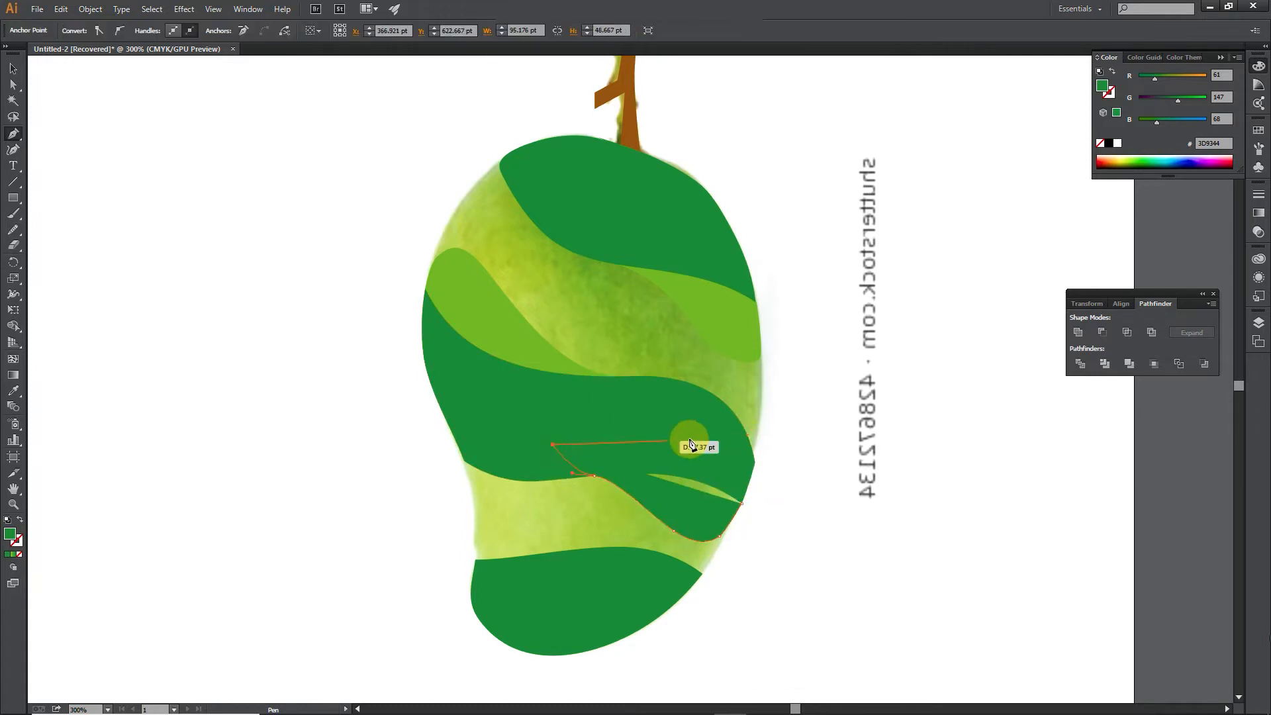
left_click(729, 437)
left_click_drag(744, 507, 744, 508)
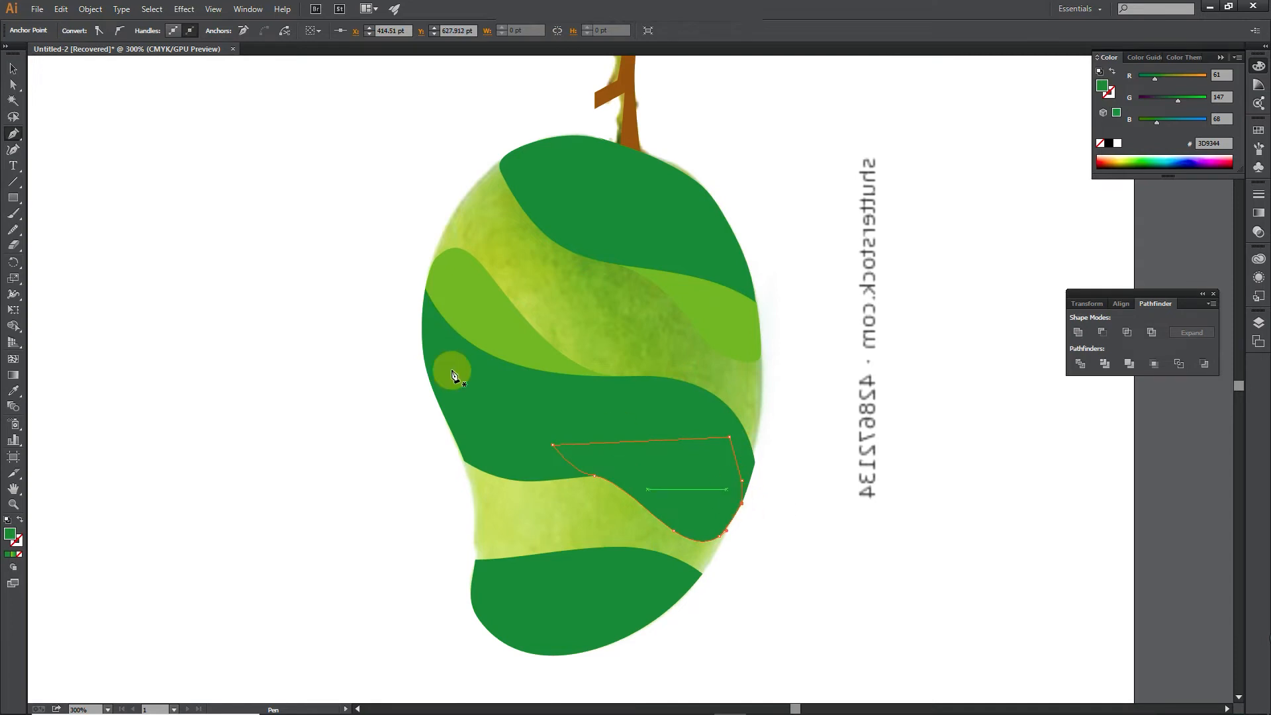
Step: Fill the lower right shape with the light green sampled from the left wave using the Eyedropper
left_click(10, 70)
left_click(695, 504)
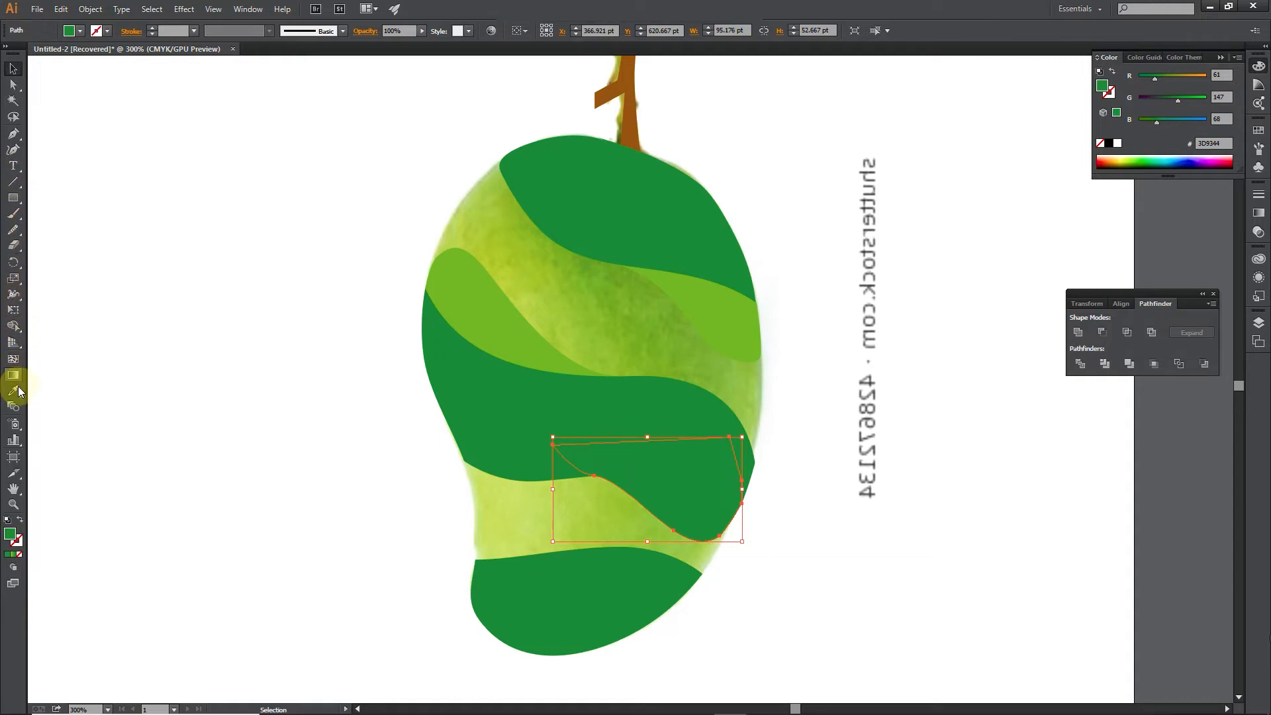
left_click(440, 285)
Step: Bring the group of dark green segments in front of the lower right light green shape
left_click(14, 69)
left_click(552, 405)
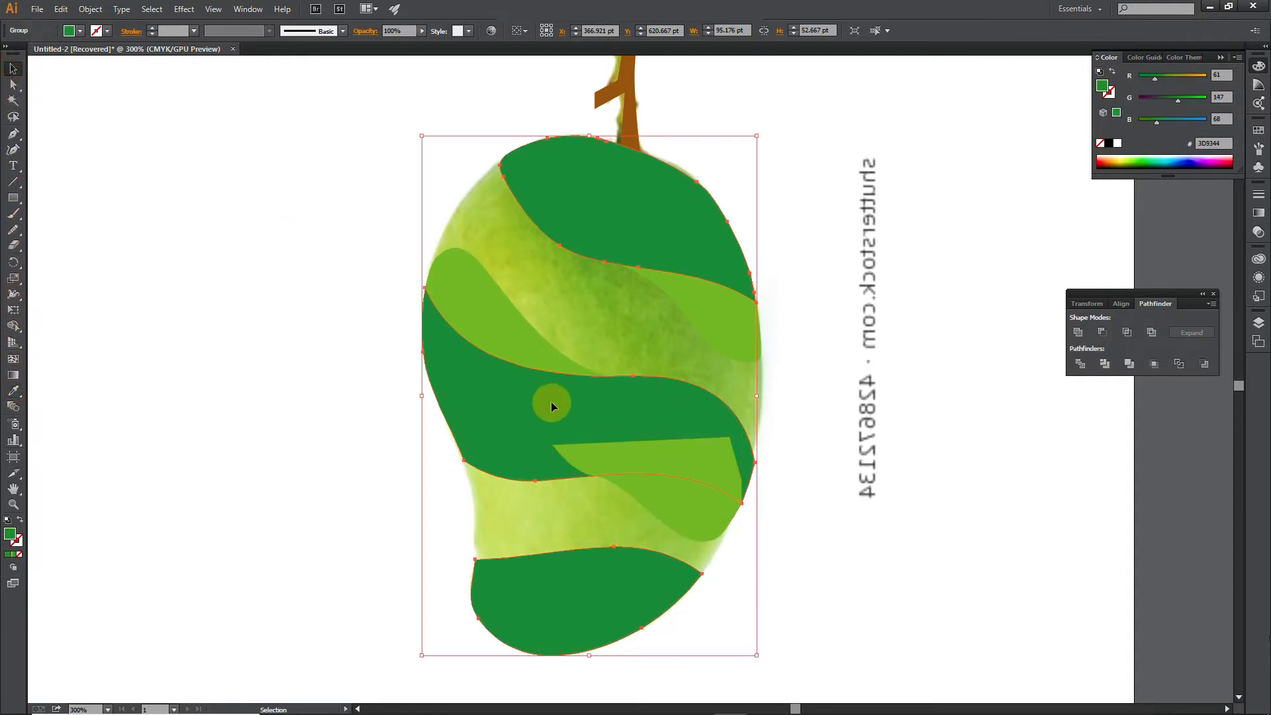
left_click(871, 550)
right_click(715, 414)
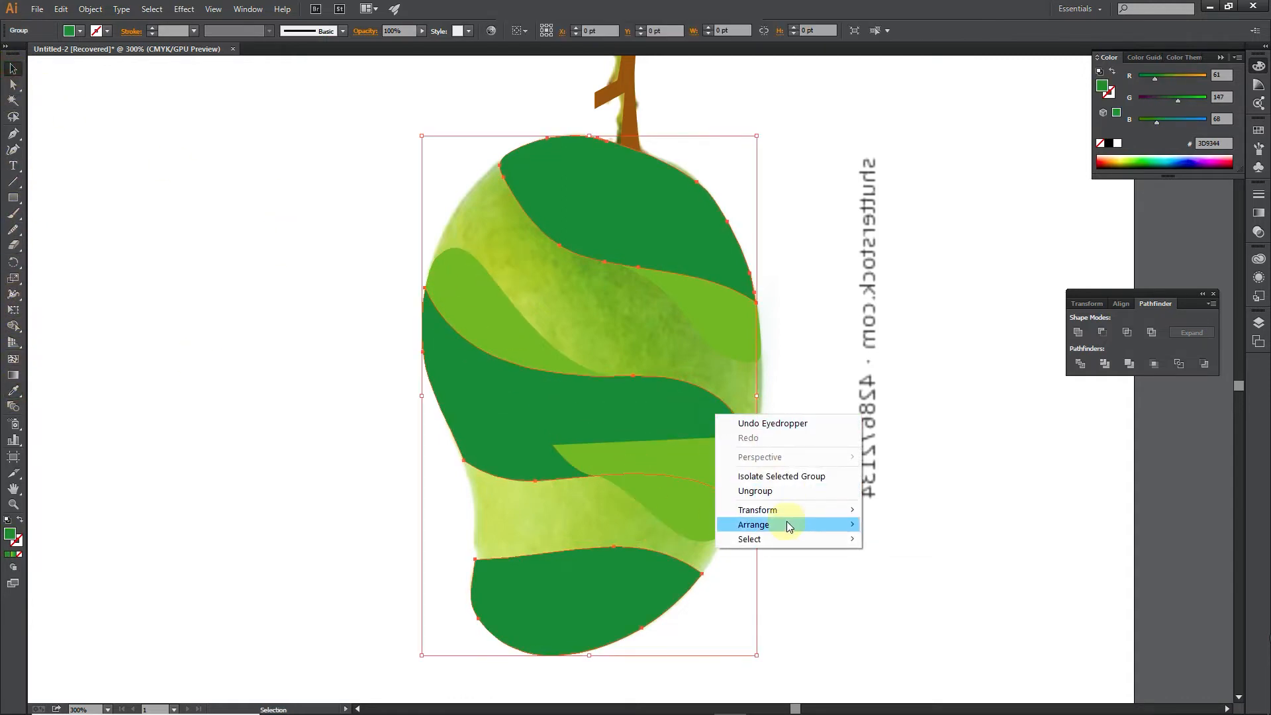
mouse_move(787, 523)
left_click(888, 524)
left_click(937, 446)
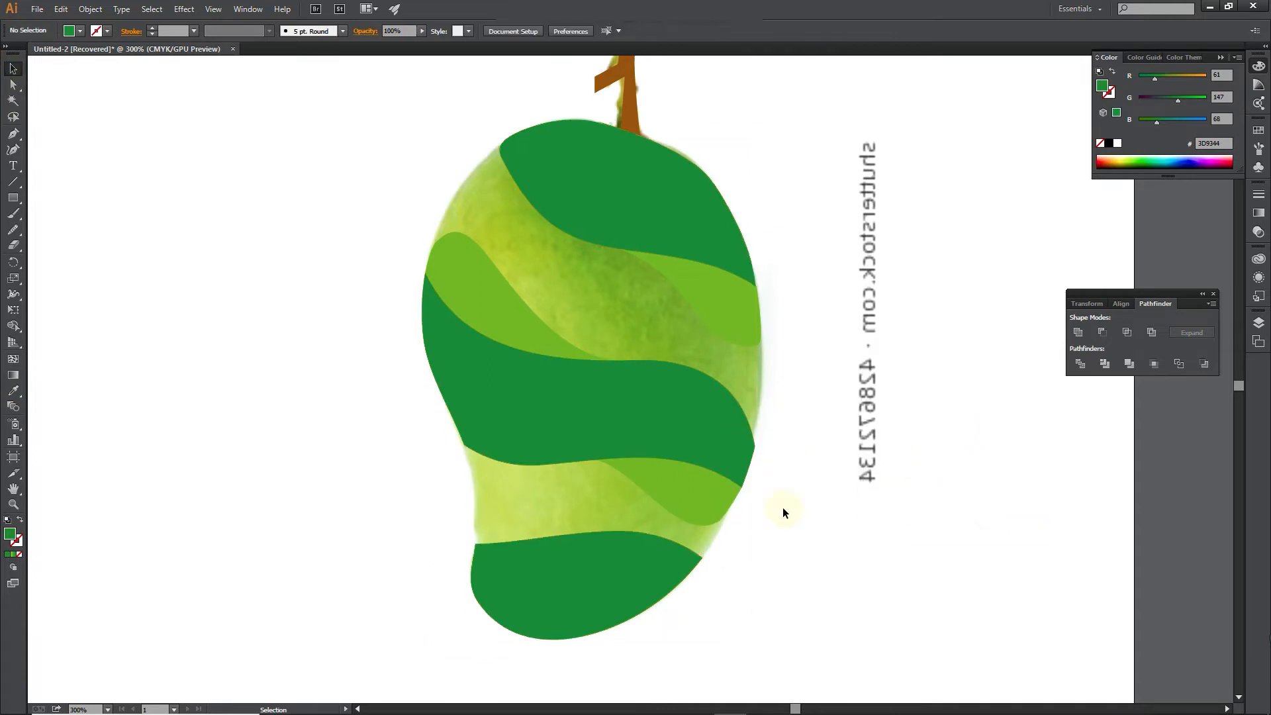
Step: Draw a closed curved shape with the Pen tool over the bottom dark segment's upper left edge, arching above it
scroll(782, 507, "down", 2)
left_click(550, 510)
left_click(50, 145)
key("p")
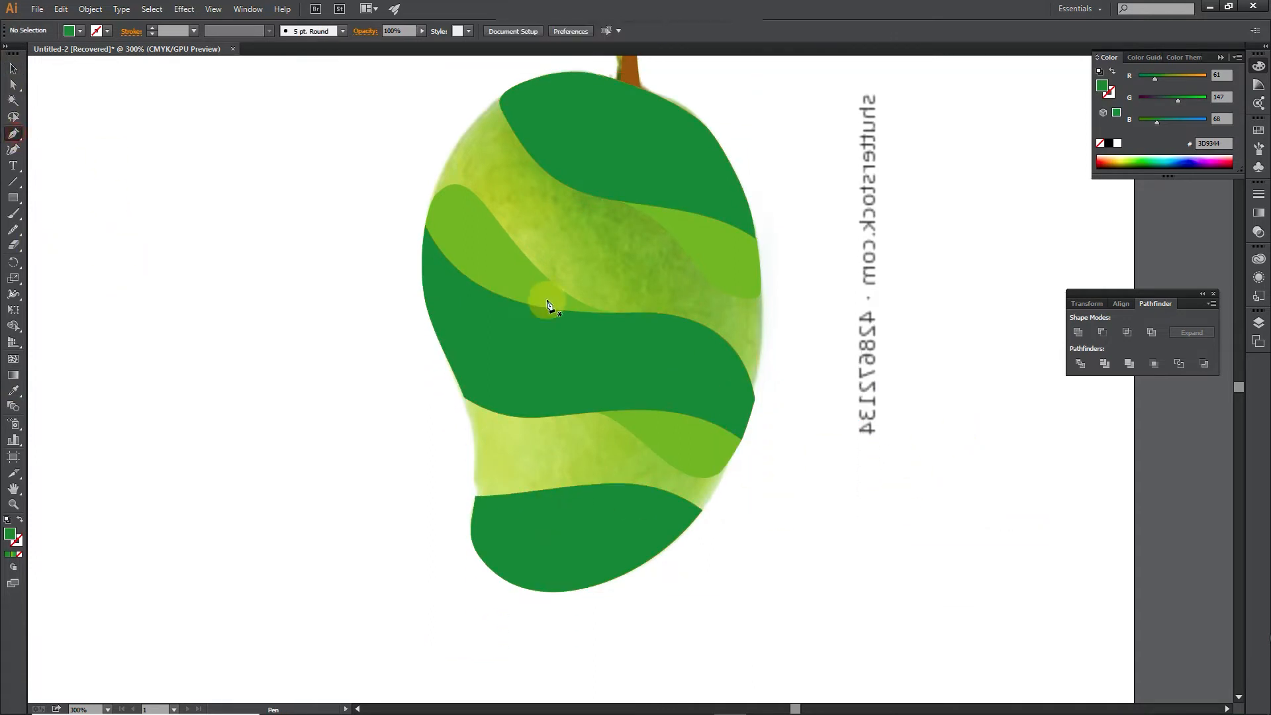
left_click(475, 496)
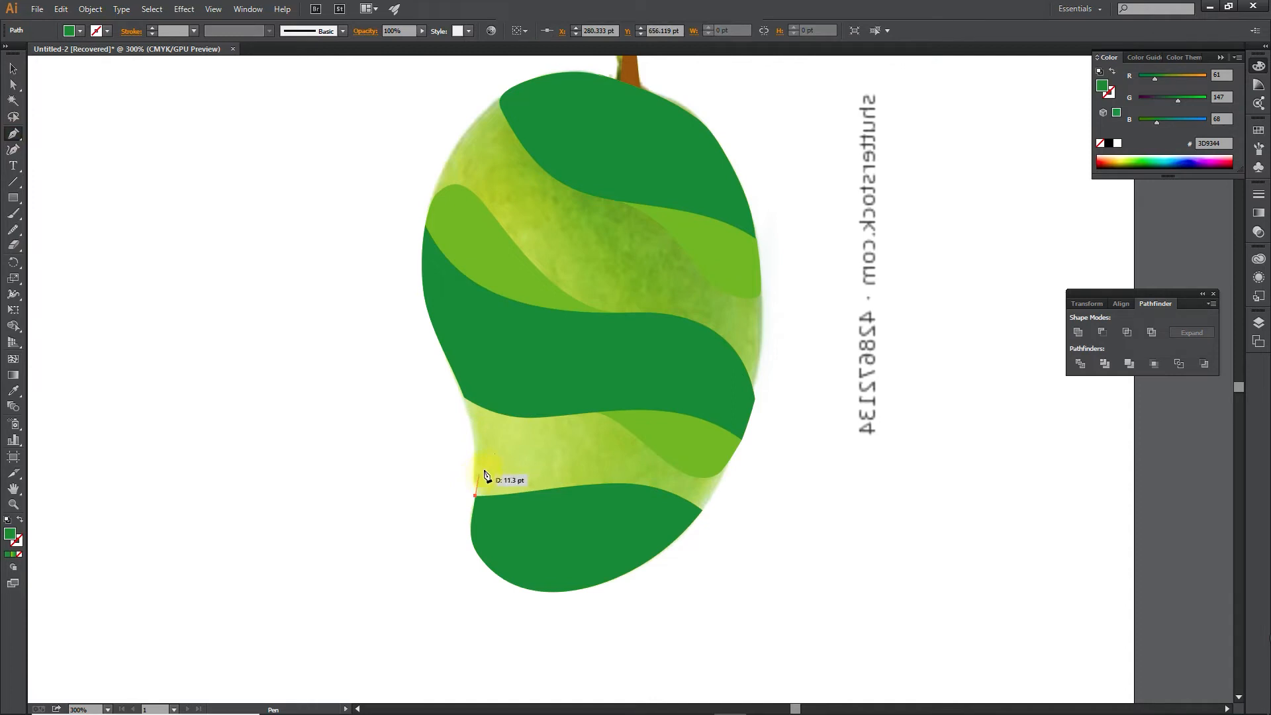
left_click_drag(522, 465, 517, 452)
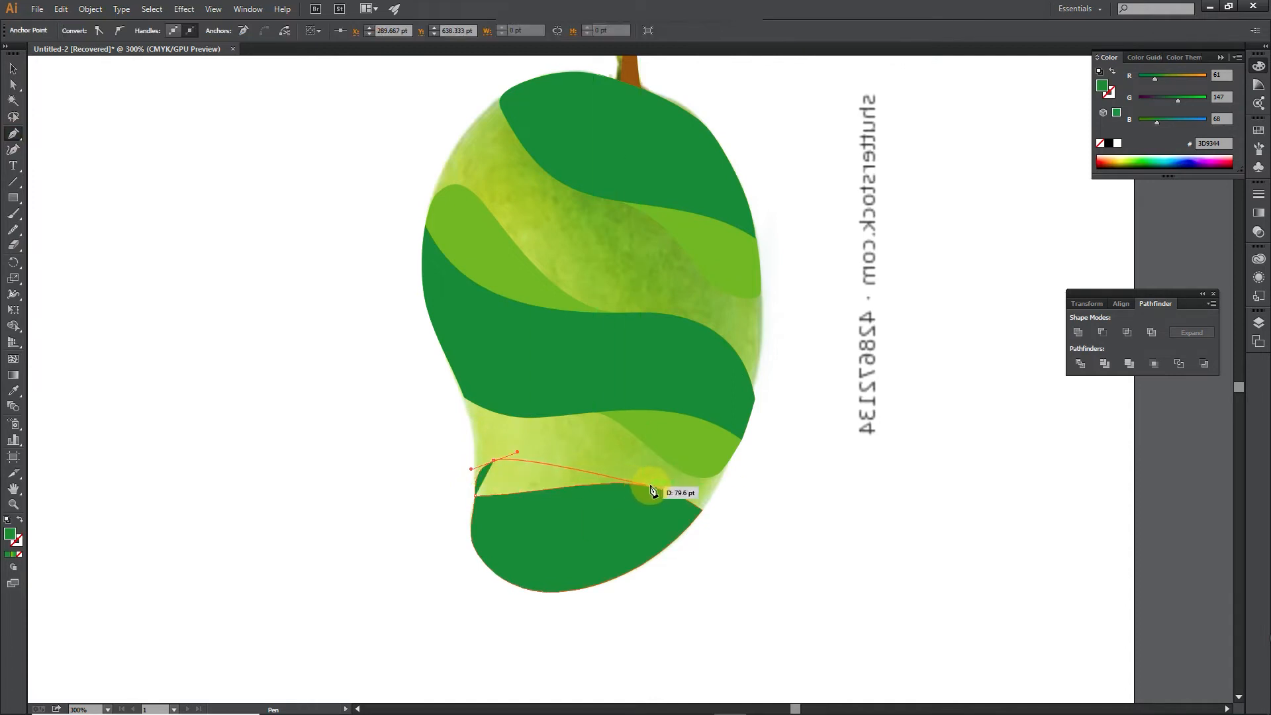
left_click_drag(688, 507, 689, 509)
left_click(588, 542)
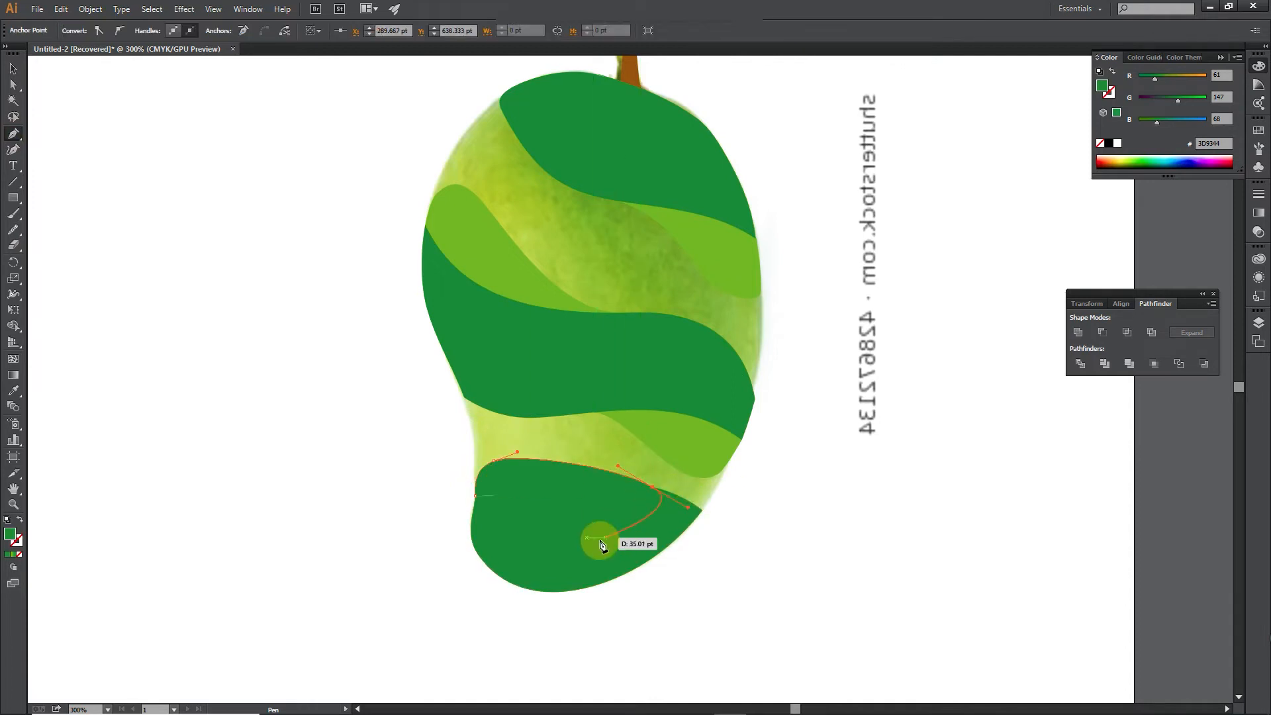
left_click(474, 495)
Step: Fill the lower left shape with the light green sampled from the left wave using the Eyedropper
left_click(13, 68)
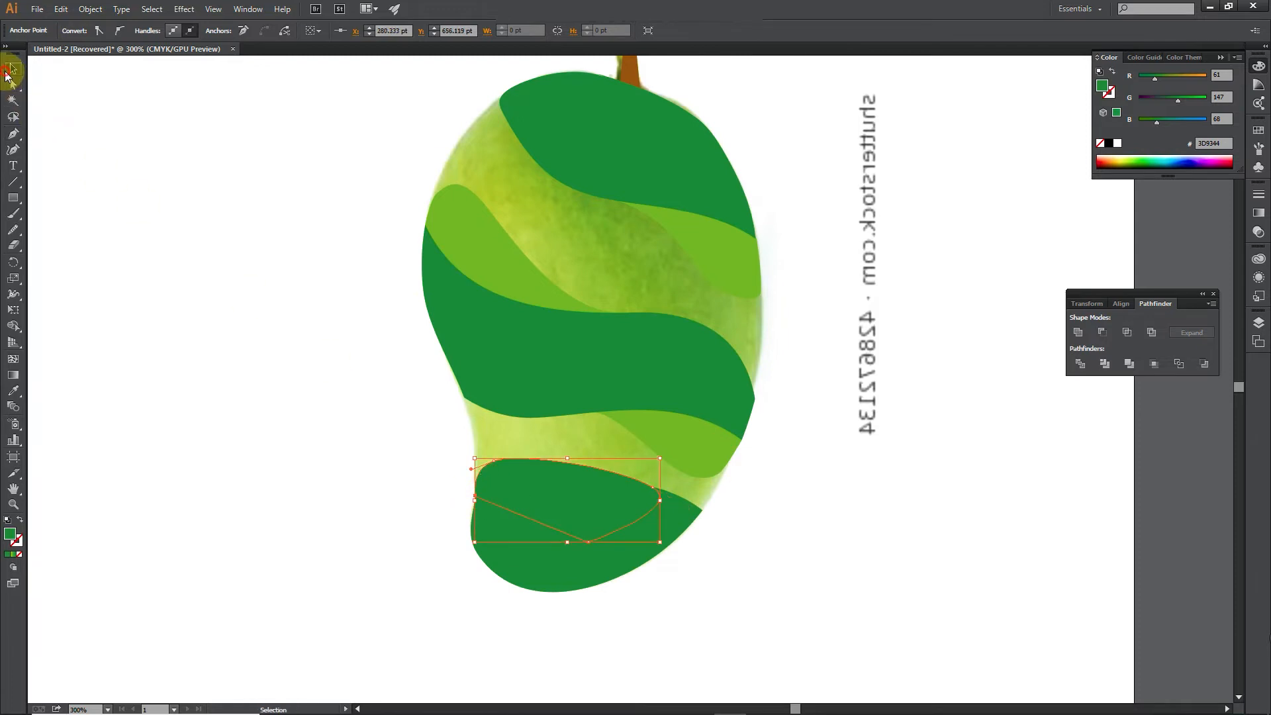
left_click(13, 363)
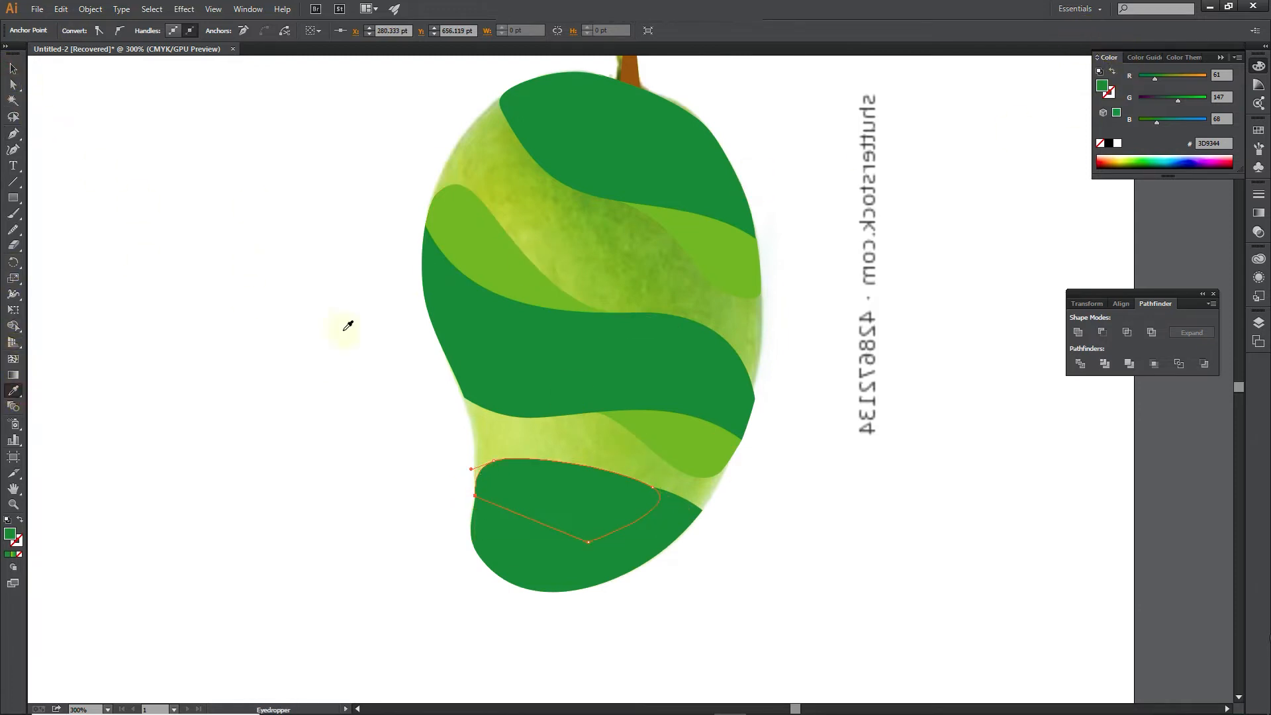
left_click(446, 244)
Step: Bring the group of dark green segments in front of the lower left light green shape
left_click(12, 68)
right_click(595, 563)
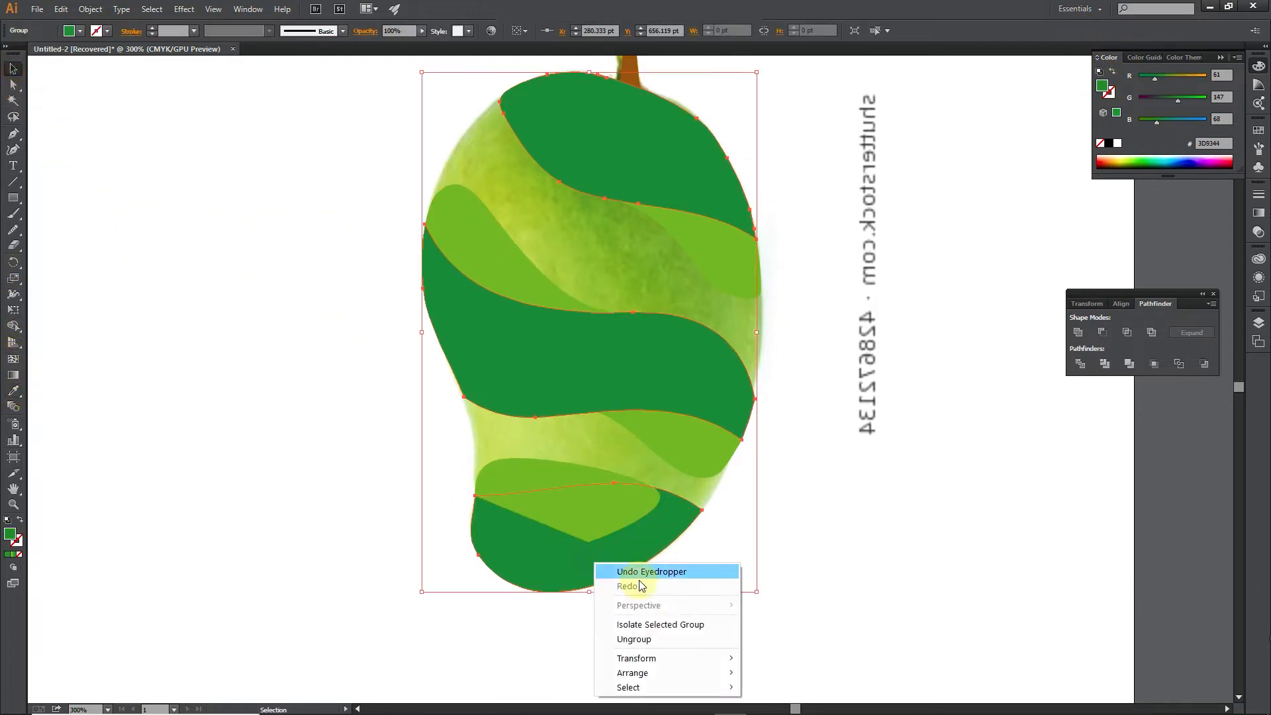
mouse_move(722, 672)
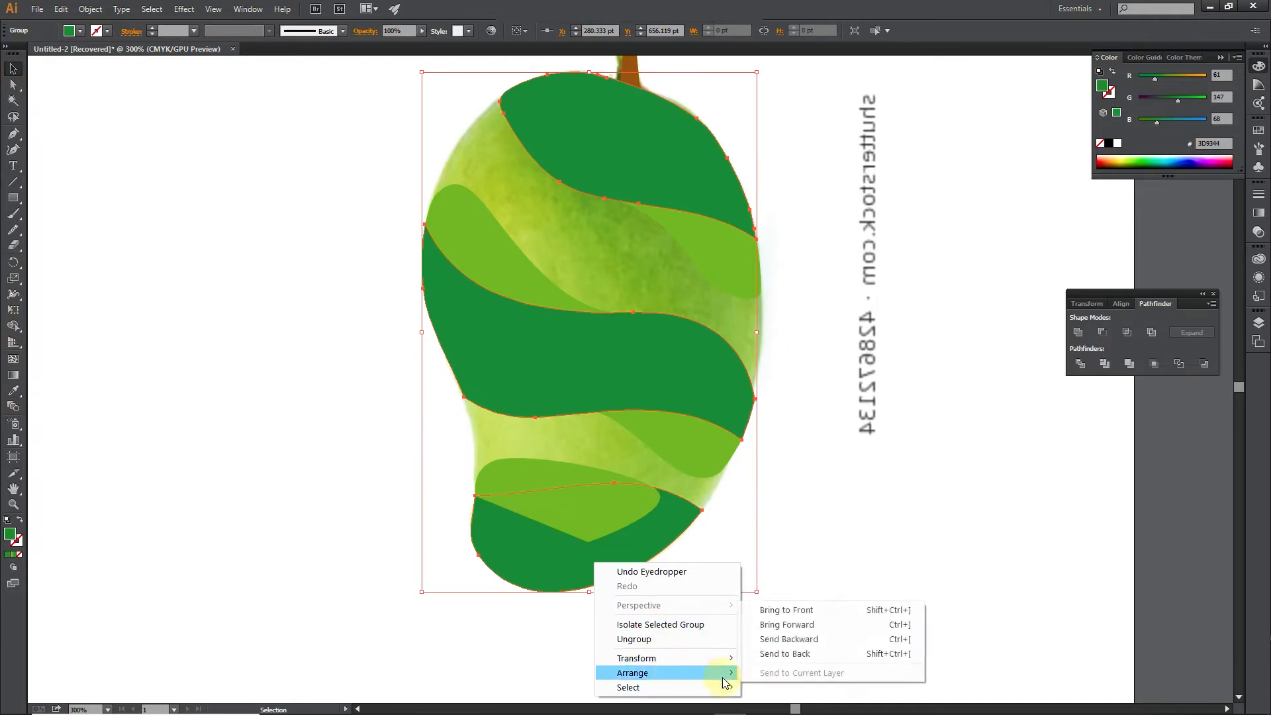
left_click(794, 614)
left_click(854, 524)
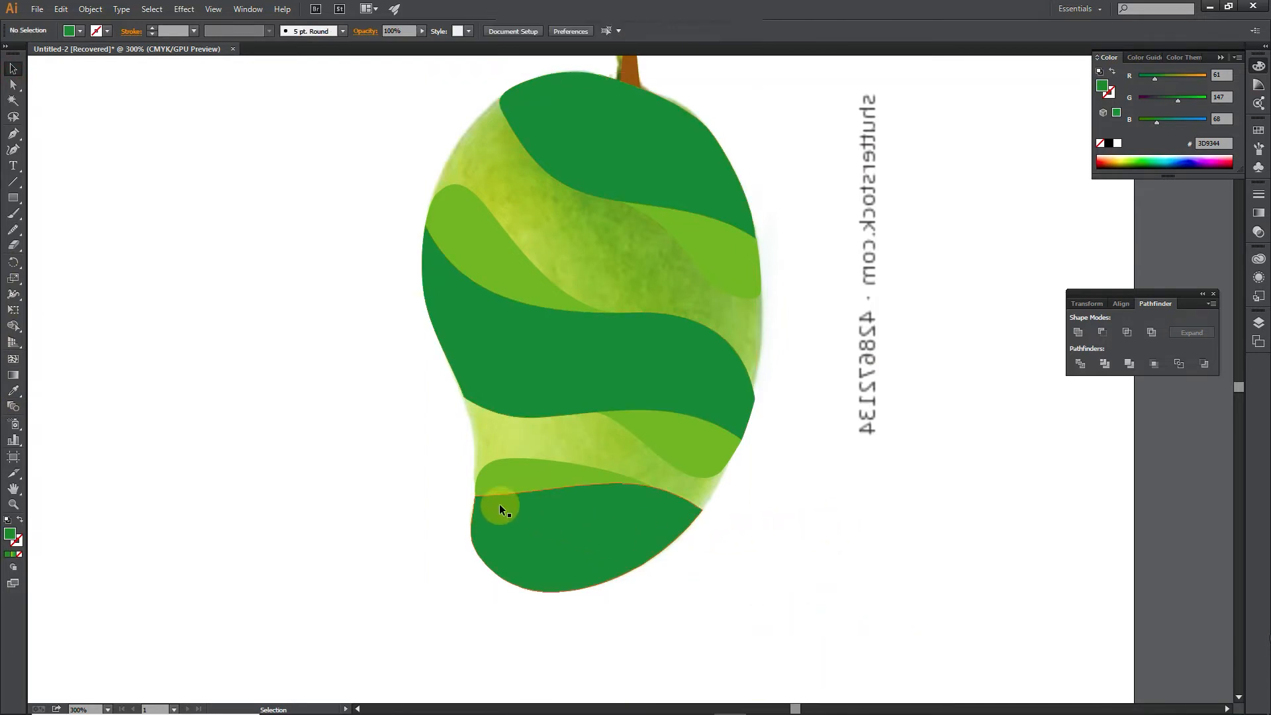
Step: Replace the lower left shape's upper anchor point with a new one on its top edge and raise it into an arch
left_click(481, 489)
scroll(487, 490, "up", 1)
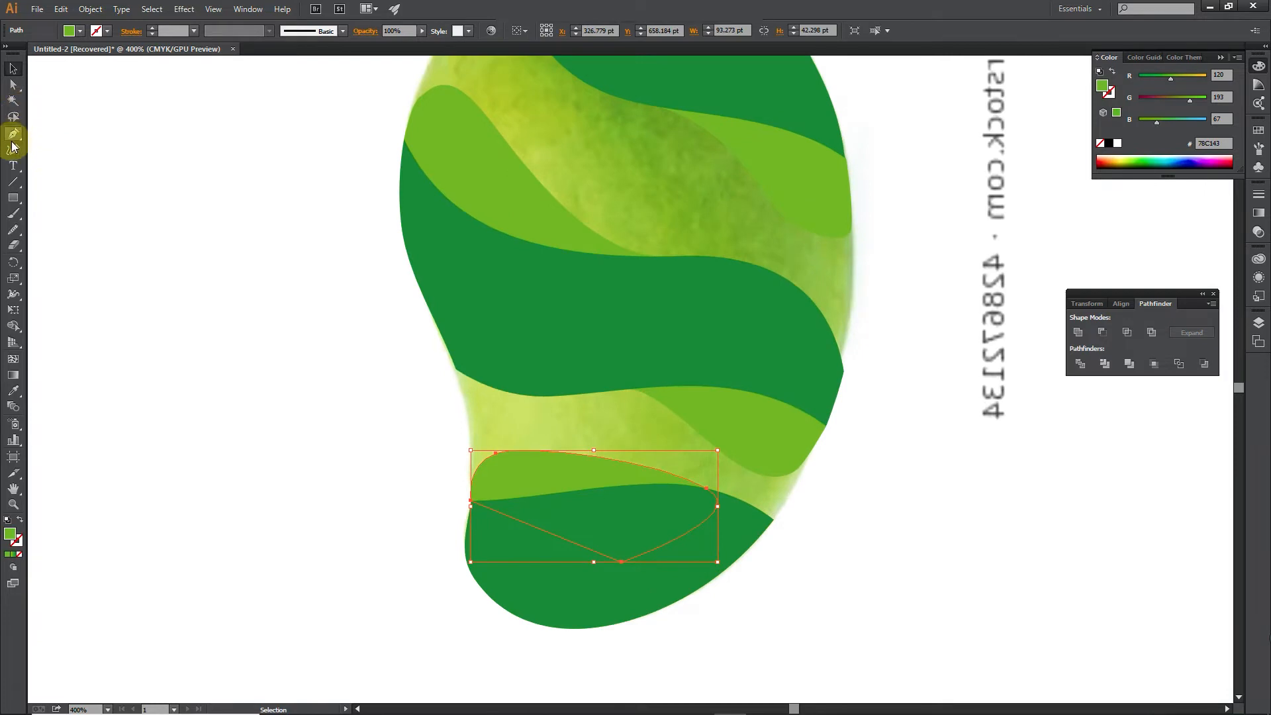
left_click(13, 135)
left_click(495, 454)
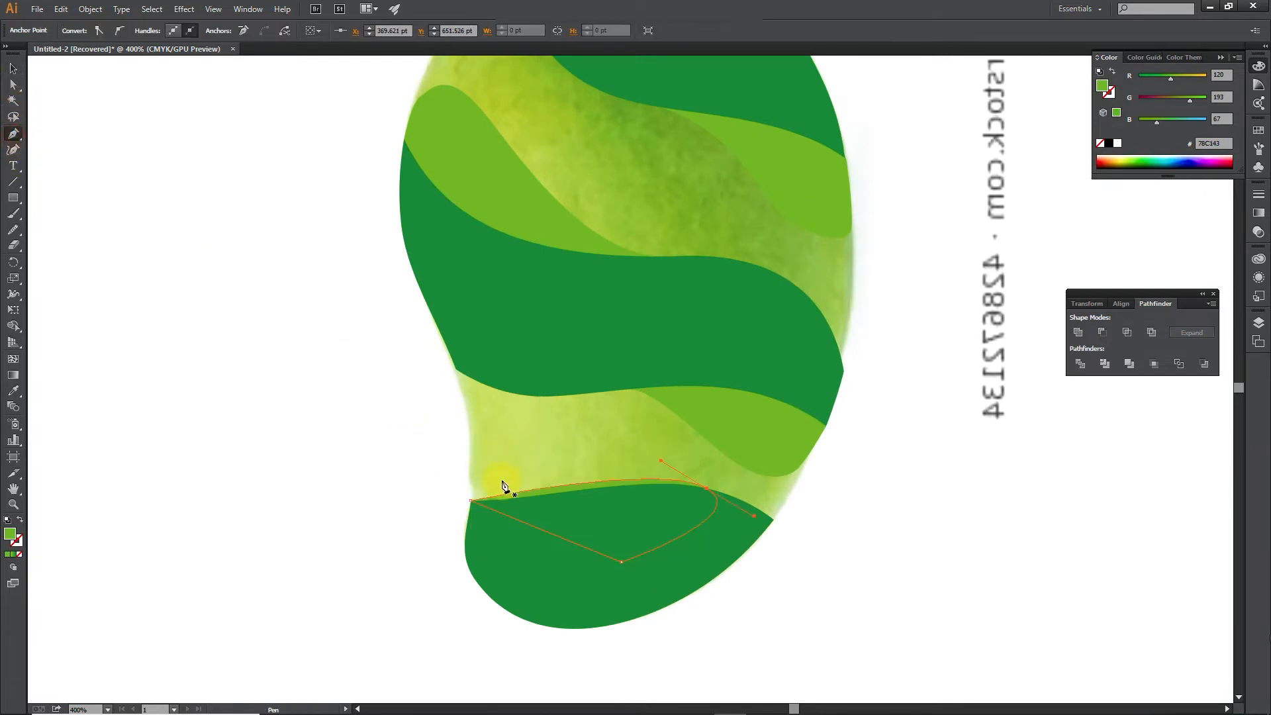
left_click(570, 507)
left_click(553, 490)
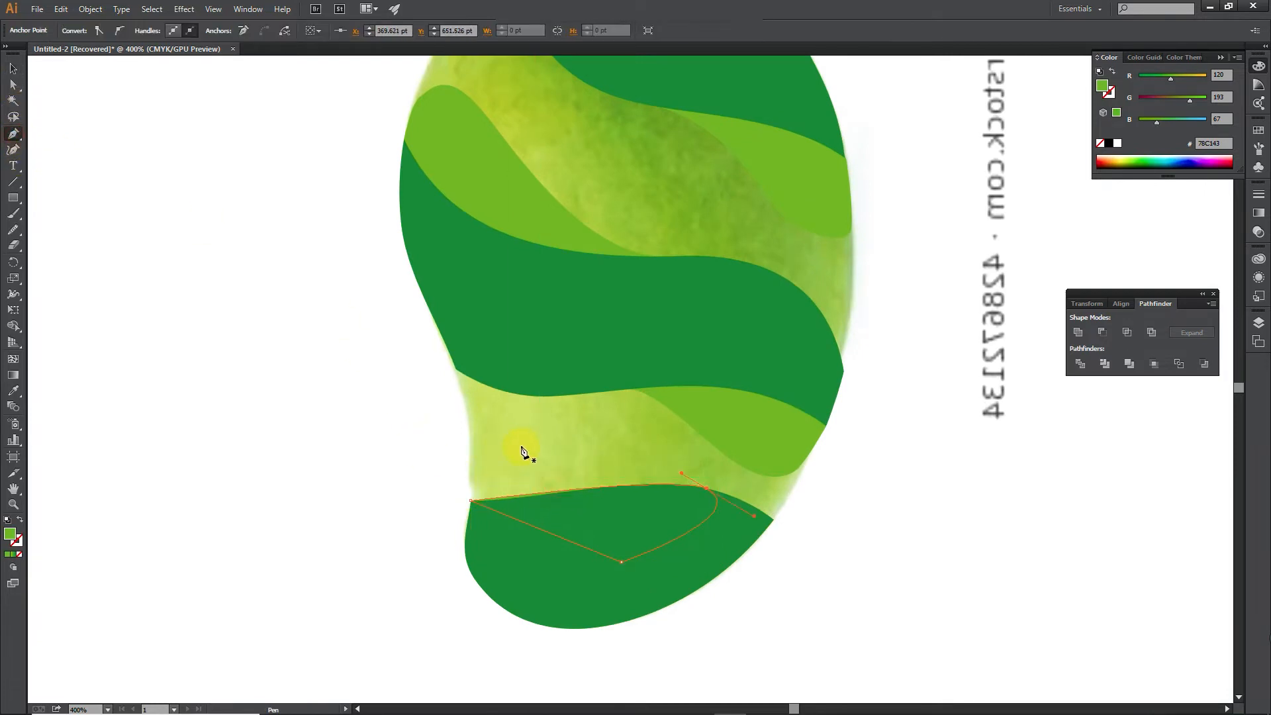
left_click(538, 493)
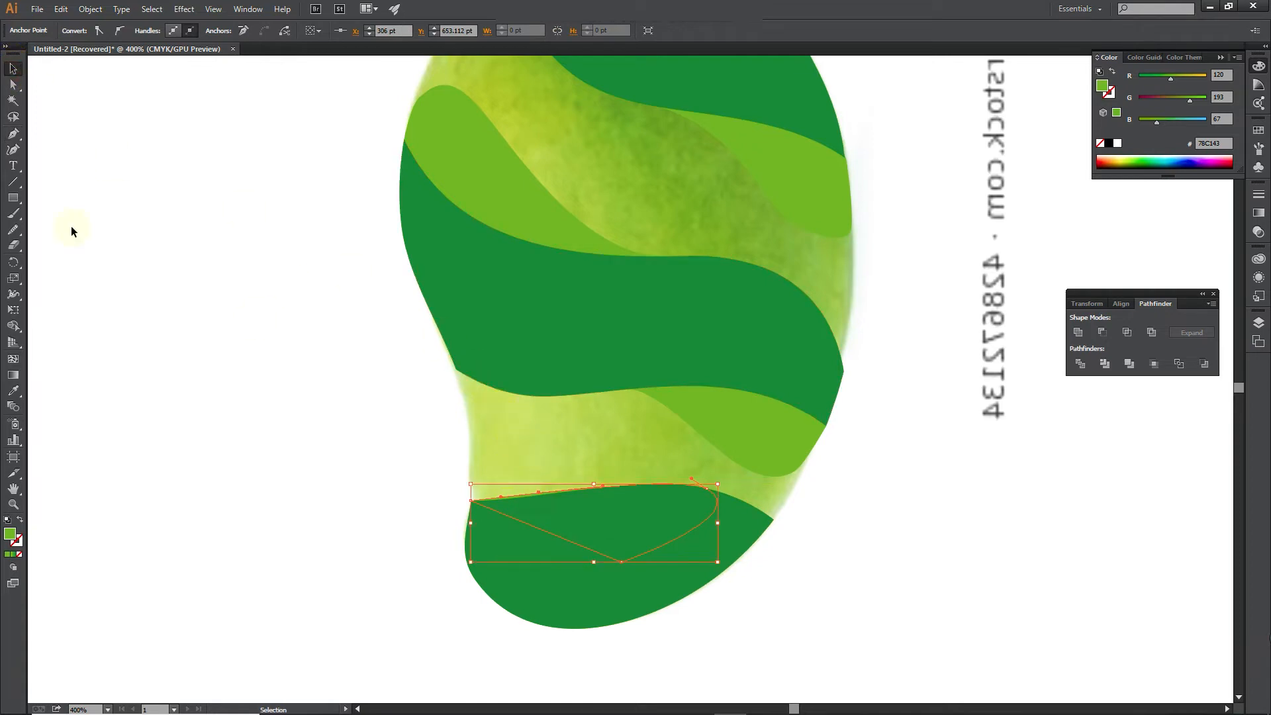
left_click(14, 84)
left_click_drag(541, 495, 519, 461)
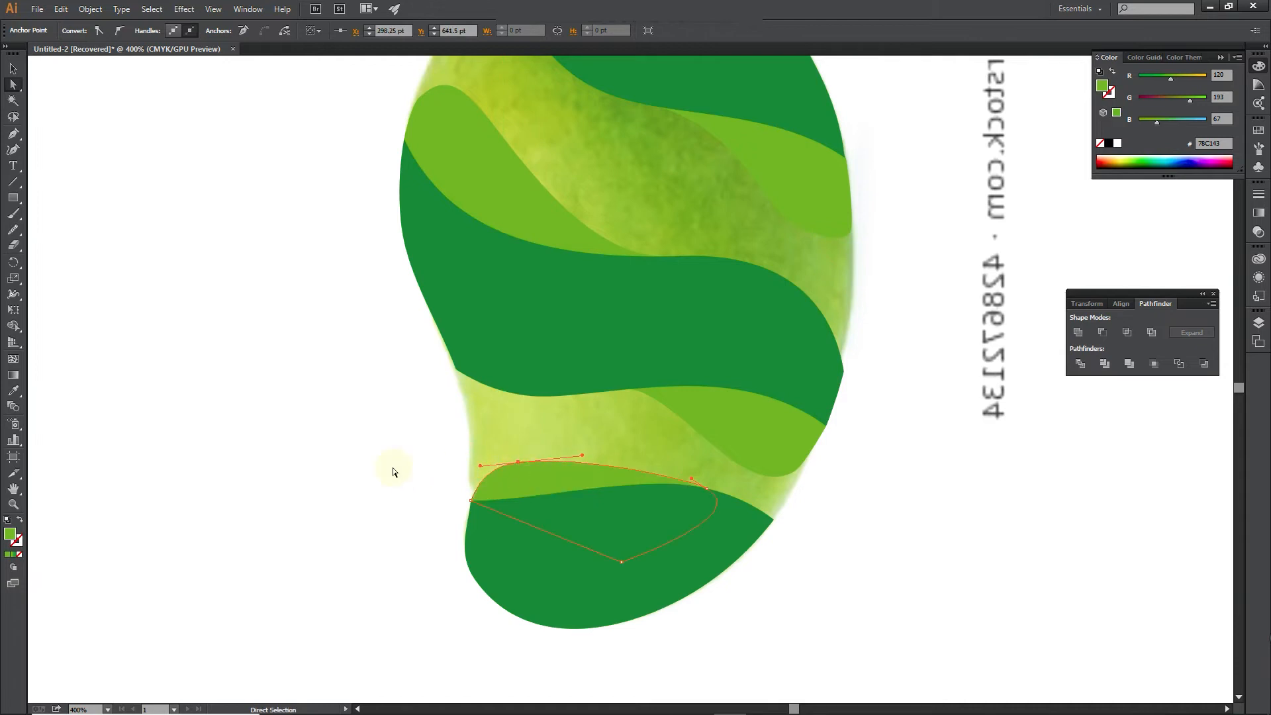
Step: Add an anchor point on the lower left shape's left curve, move it to the mango's outline and raise the neighbouring top anchor
scroll(396, 470, "down", 2, "alt")
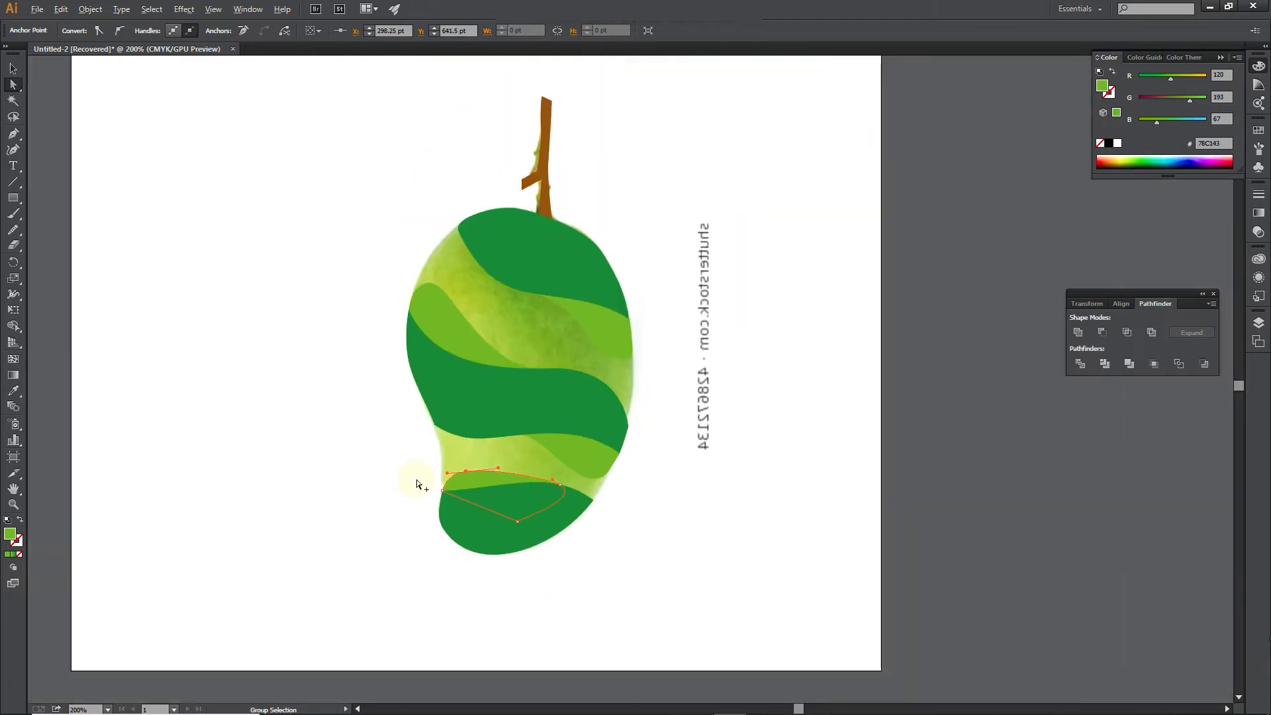
scroll(451, 480, "up", 3, "alt")
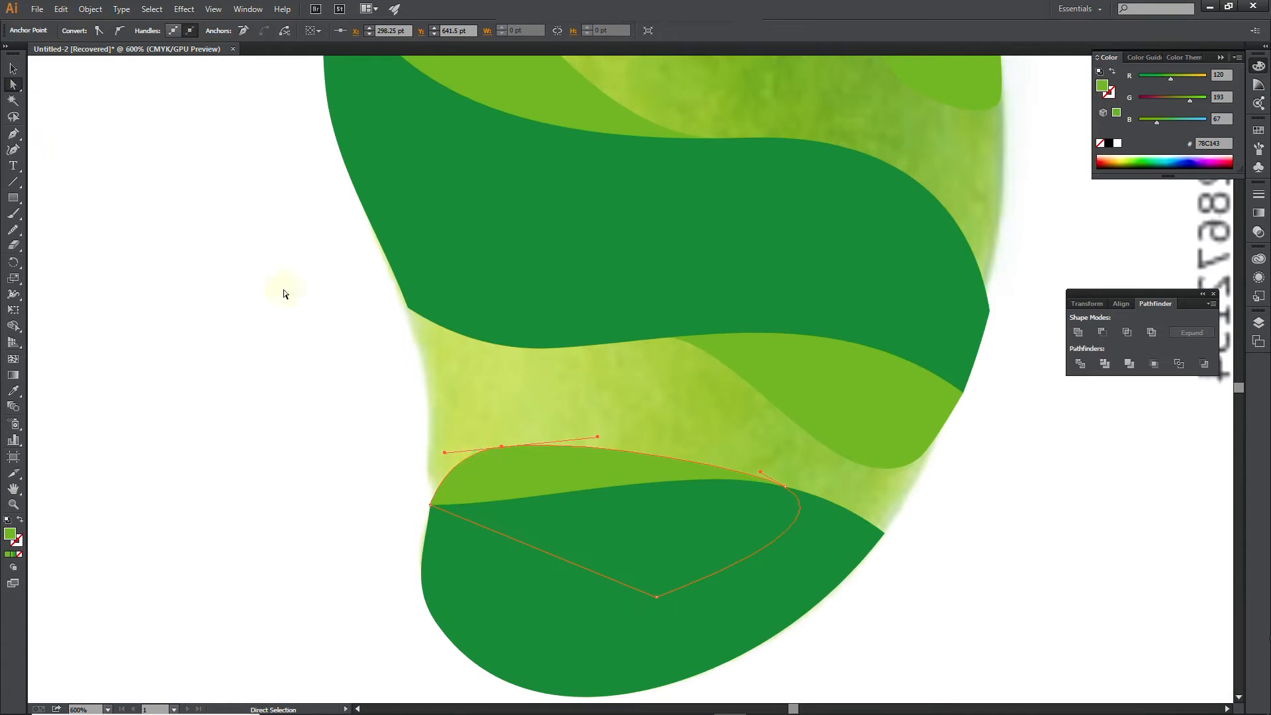
left_click(15, 130)
left_click(452, 468)
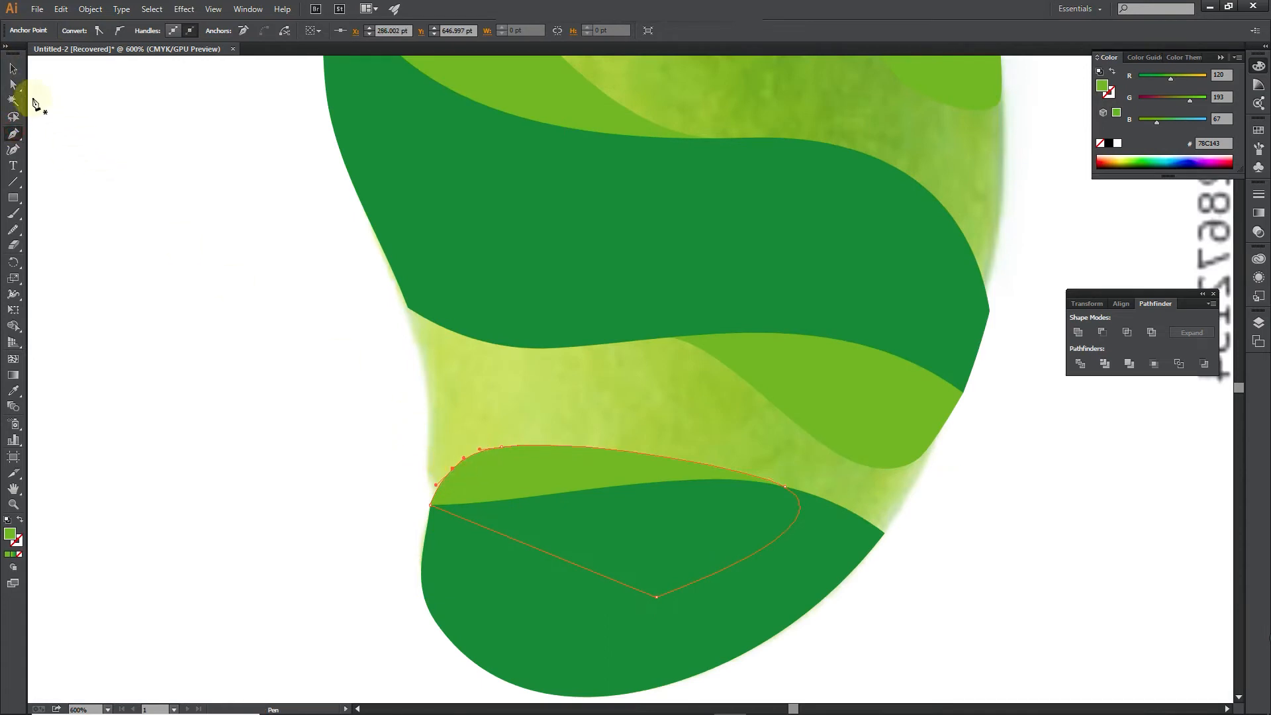
left_click(14, 85)
left_click_drag(476, 455, 417, 455)
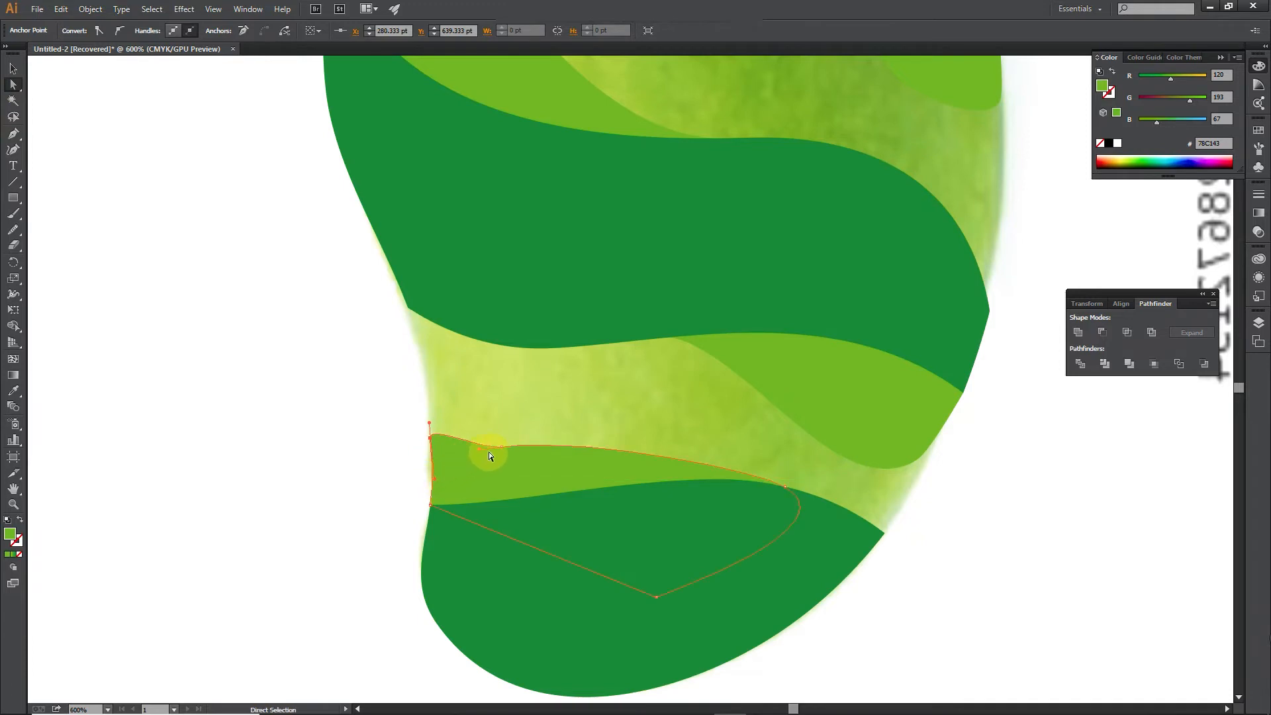
left_click_drag(501, 450, 464, 396)
Step: Round off the lower left shape's upper left corner by adjusting the curve at its top anchor point
scroll(333, 421, "down", 3)
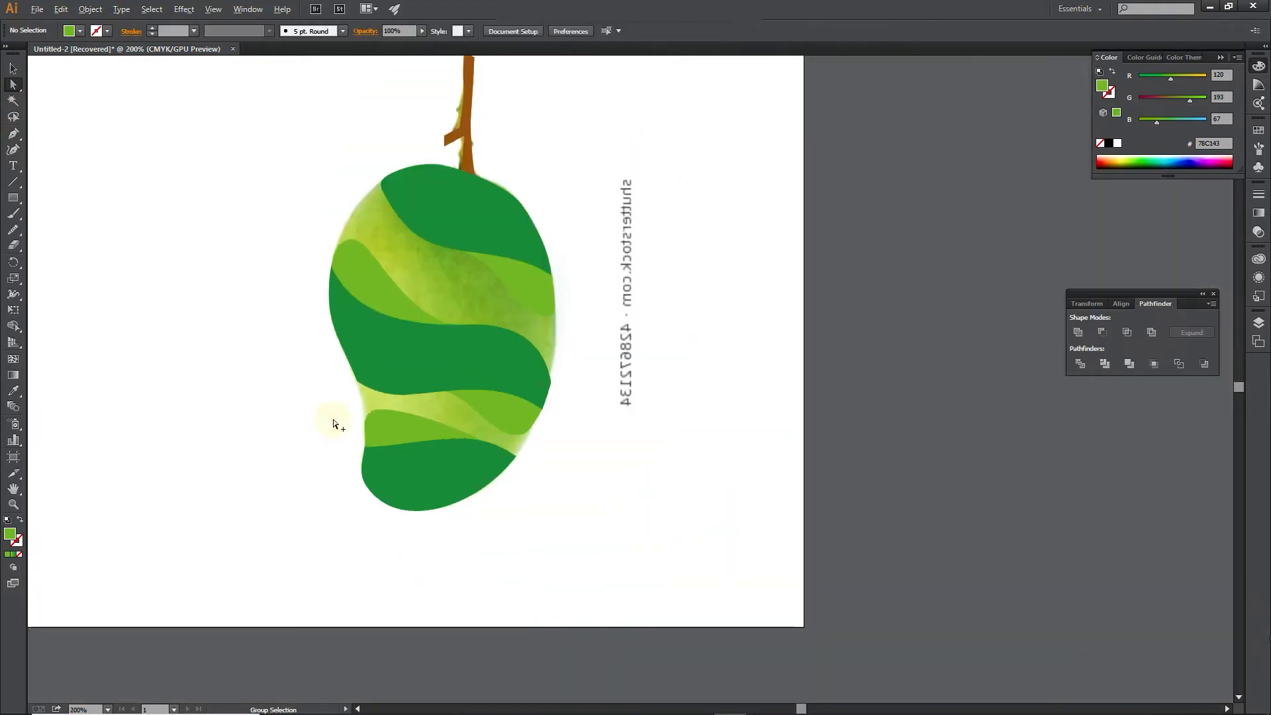
scroll(310, 391, "up", 2)
left_click(426, 452)
left_click(445, 429)
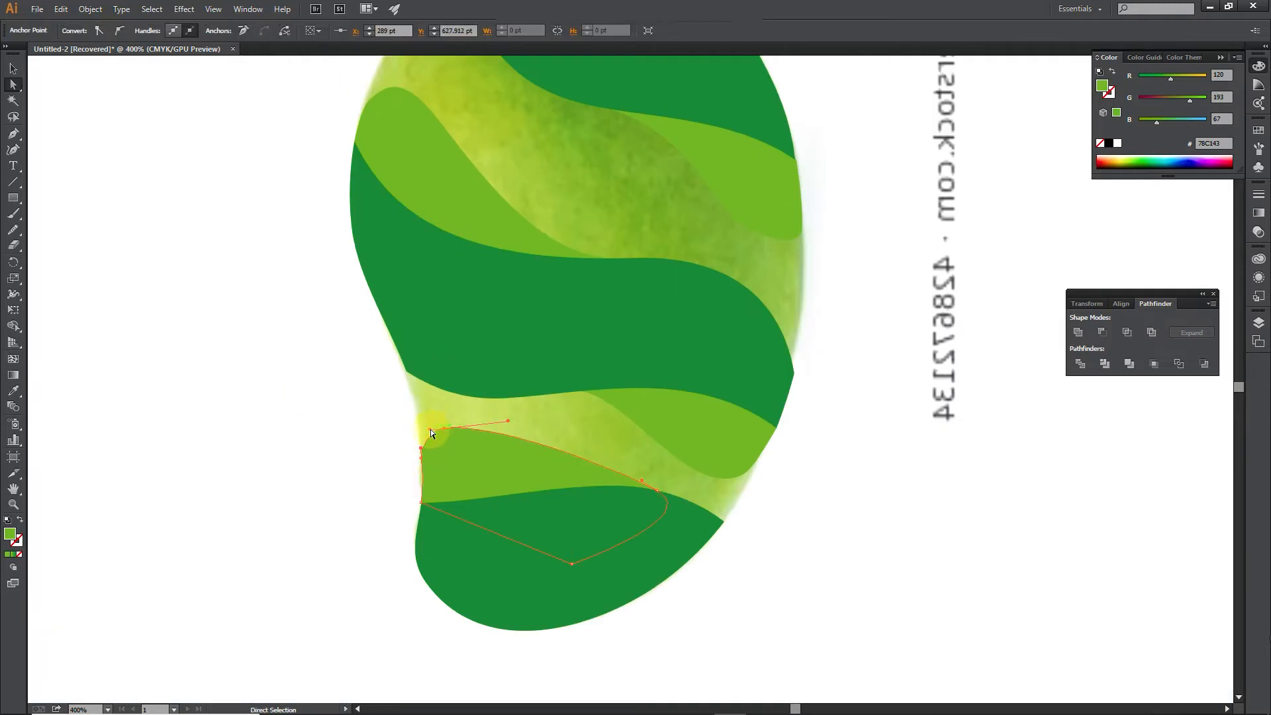
left_click_drag(430, 429, 443, 427)
left_click(391, 452)
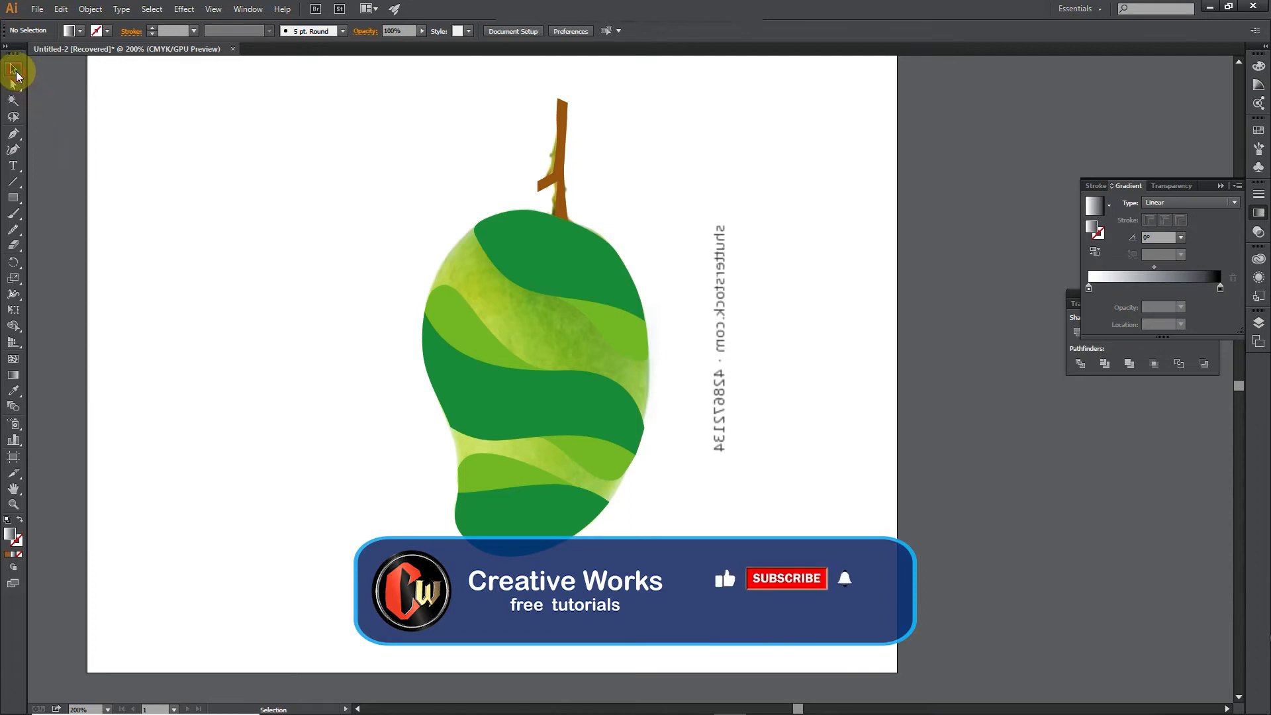
Step: Ungroup the dark green segments and check that they can be selected individually
left_click(13, 68)
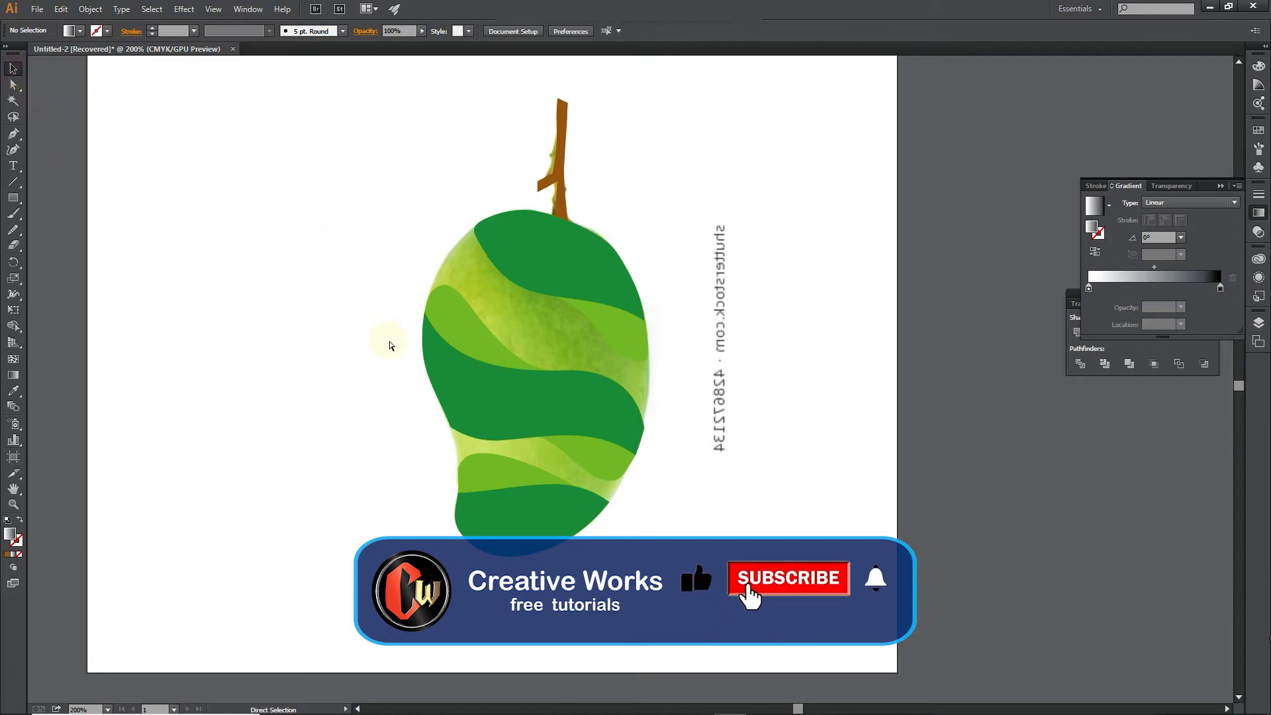
key("ctrl+0")
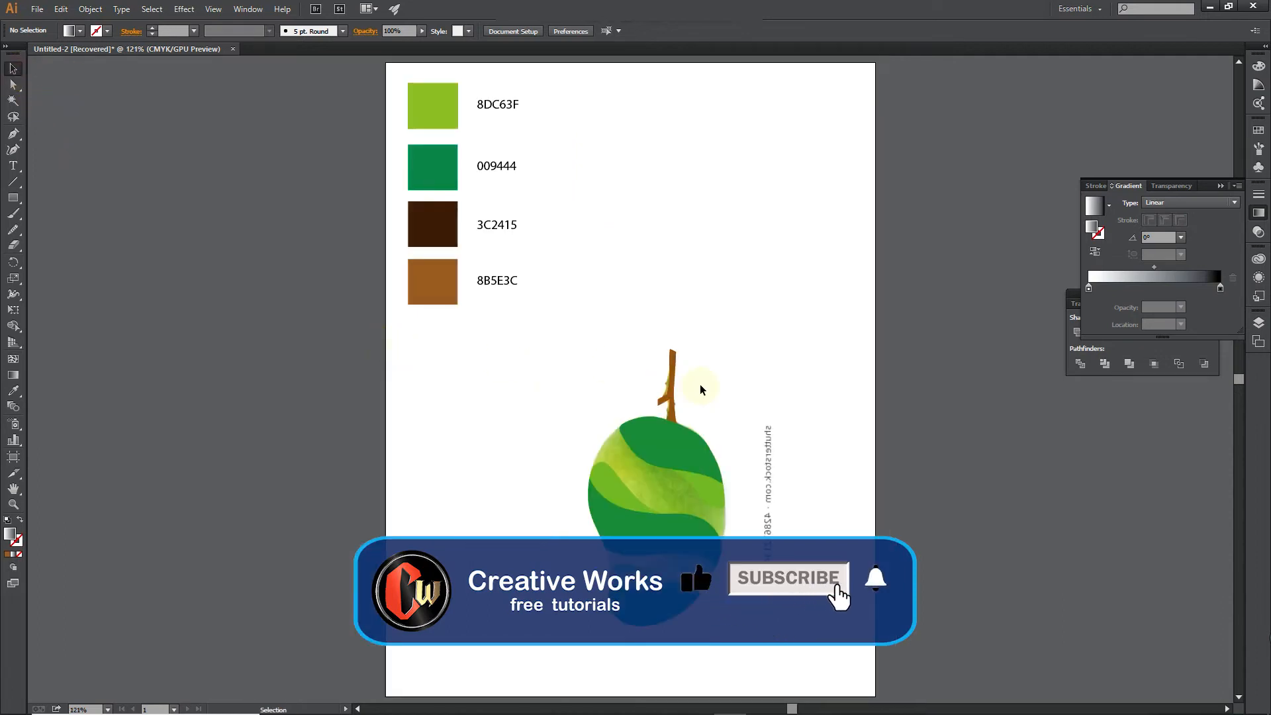
left_click(695, 441)
right_click(693, 441)
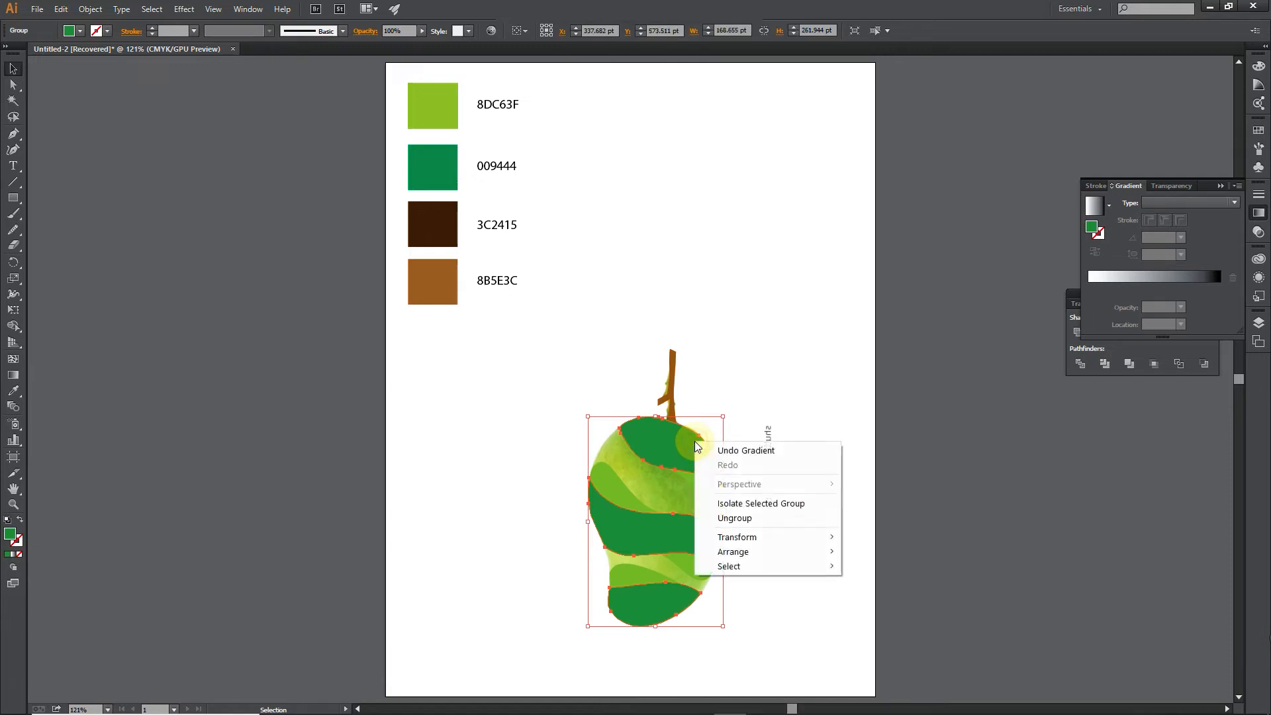
left_click(733, 518)
left_click(744, 382)
left_click(693, 451)
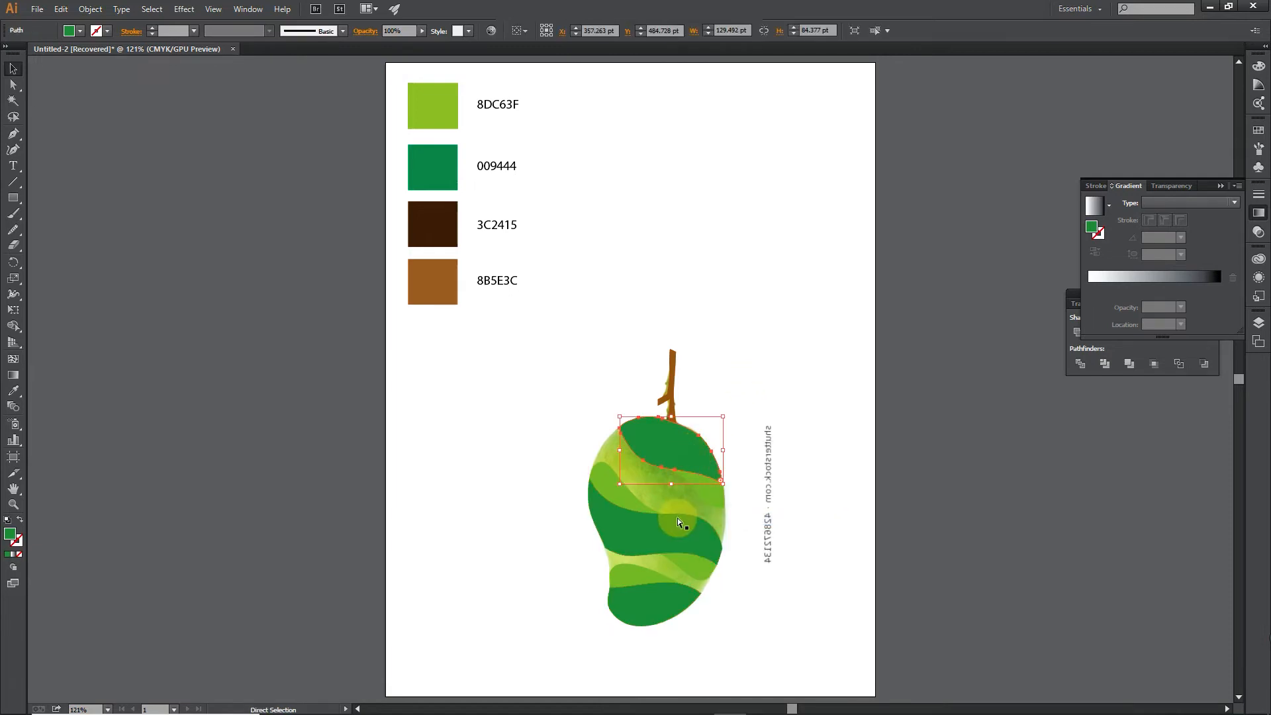
left_click(674, 528)
left_click(814, 443)
left_click(576, 437)
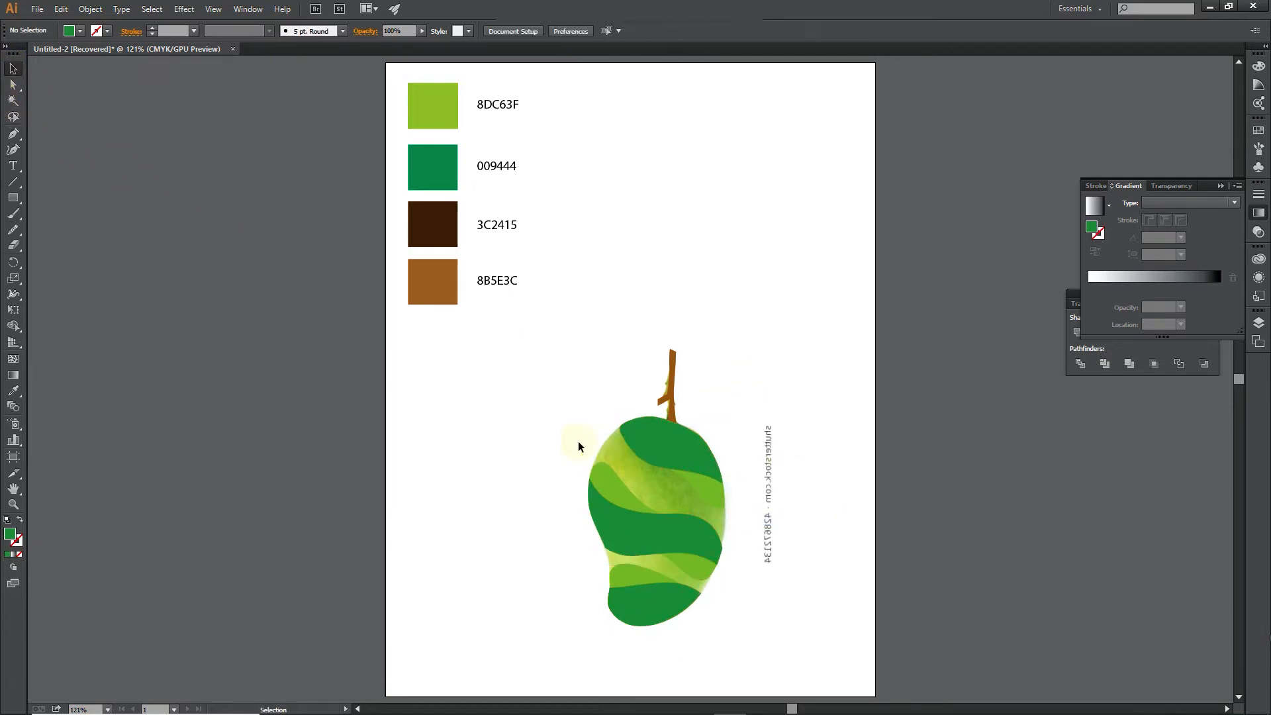
Step: Group the top, middle and bottom dark green segments together
left_click(653, 440)
left_click(625, 535, "shift")
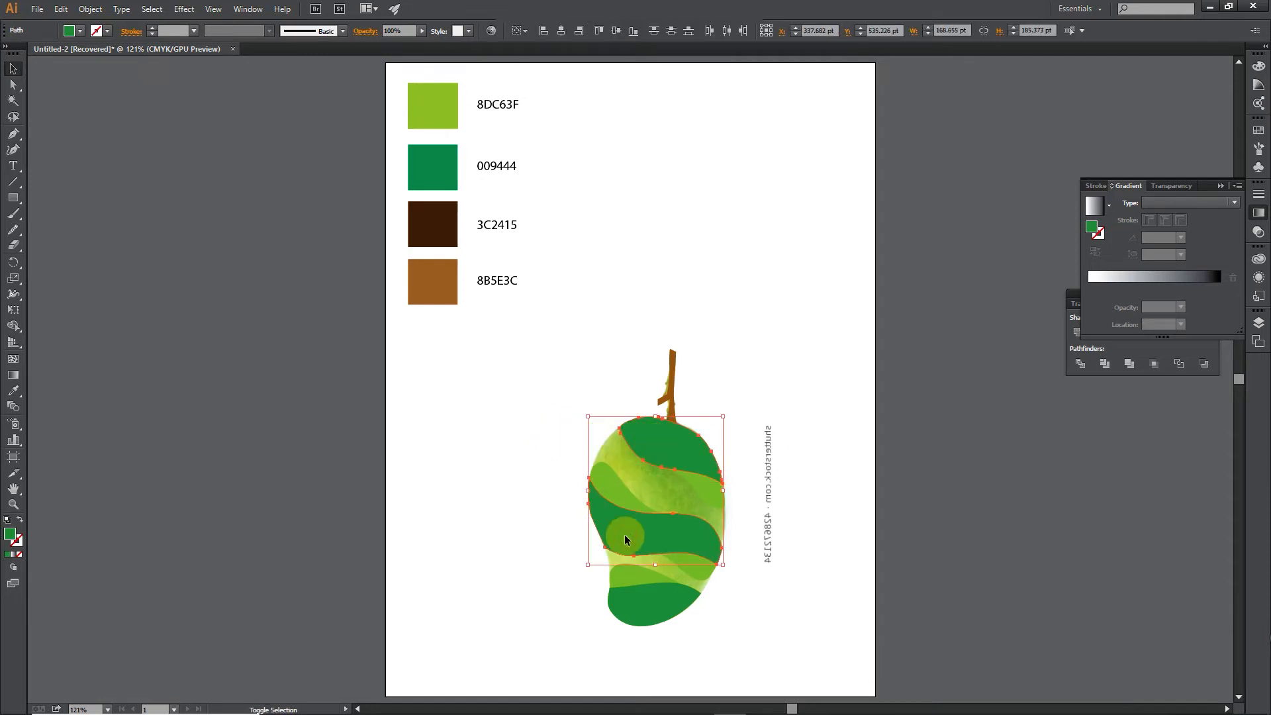
left_click(622, 602, "shift")
right_click(649, 544)
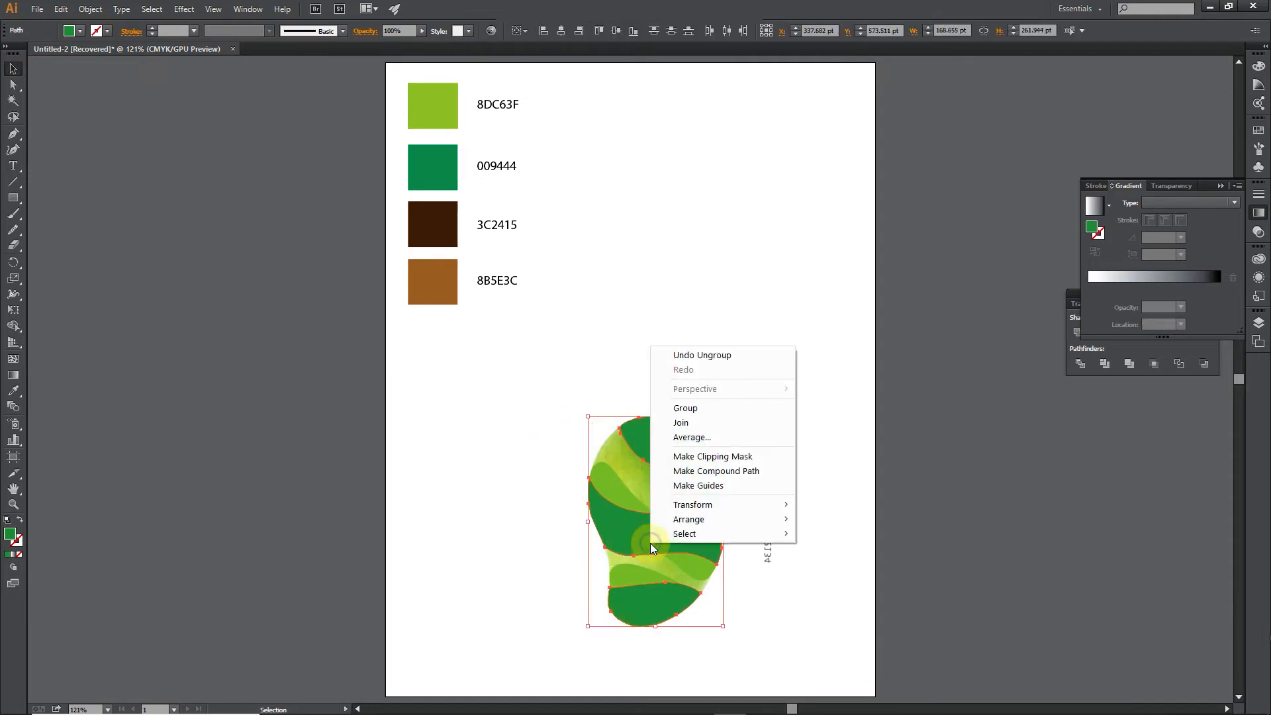
left_click(693, 409)
left_click(849, 394)
Step: Group the four light green wave shapes together
left_click(701, 491)
left_click(616, 485, "ctrl")
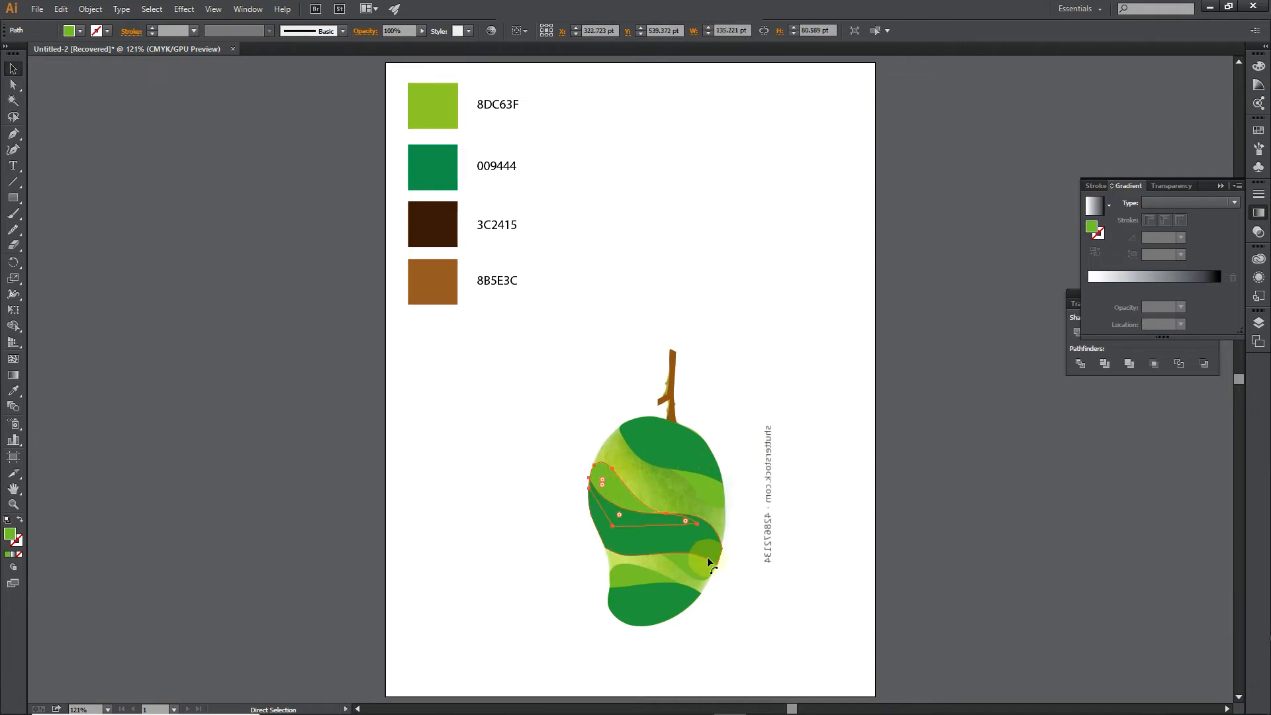
left_click(615, 488, "shift")
left_click(695, 482, "shift")
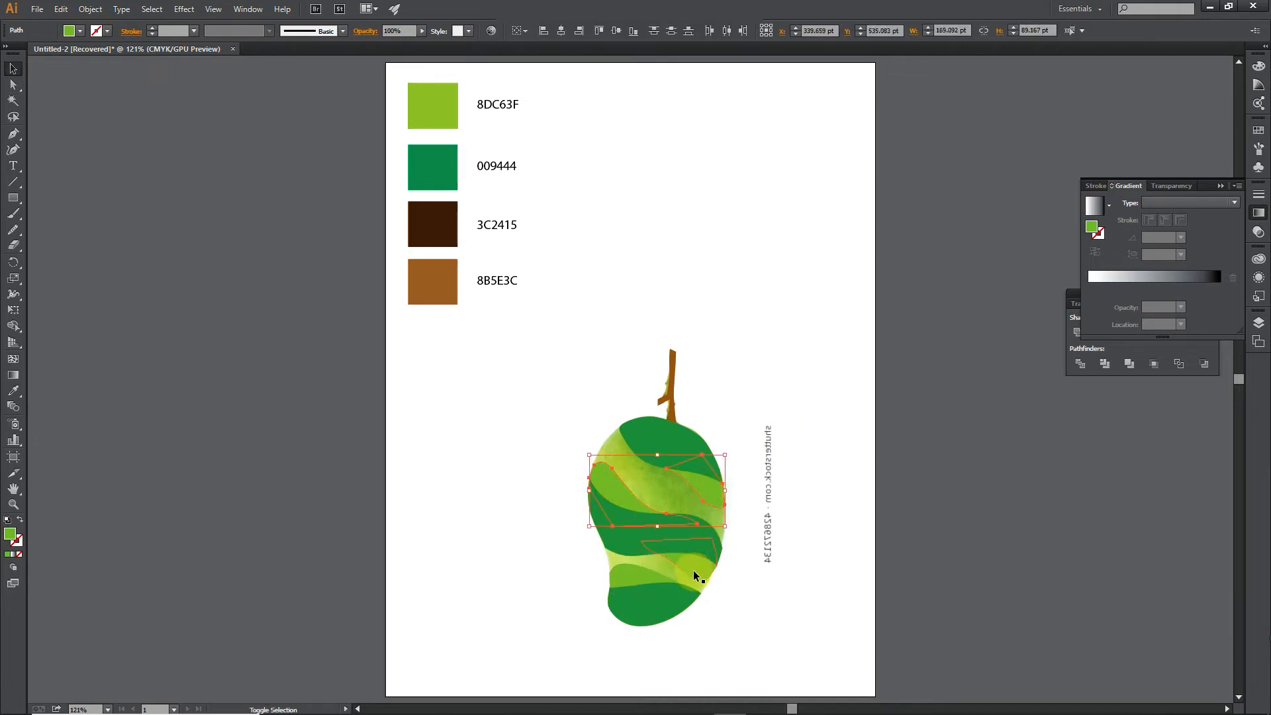
left_click(641, 574, "shift")
right_click(638, 501)
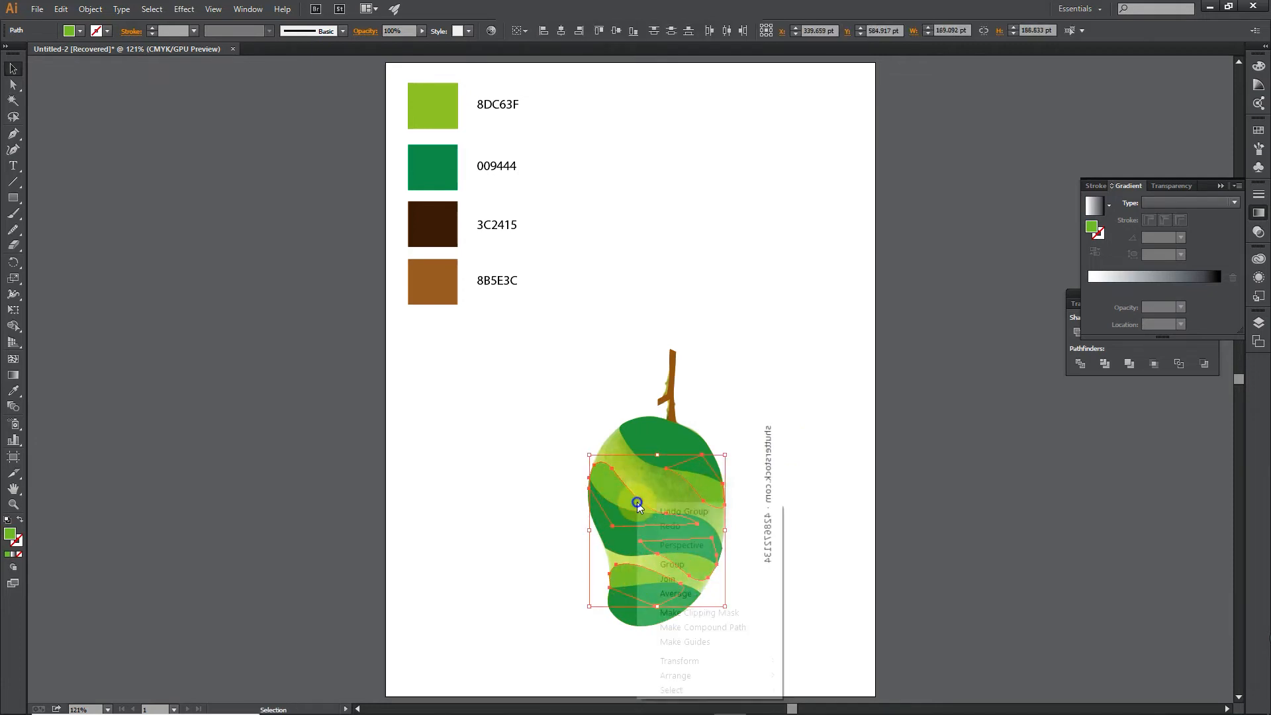
left_click(682, 563)
left_click(811, 513)
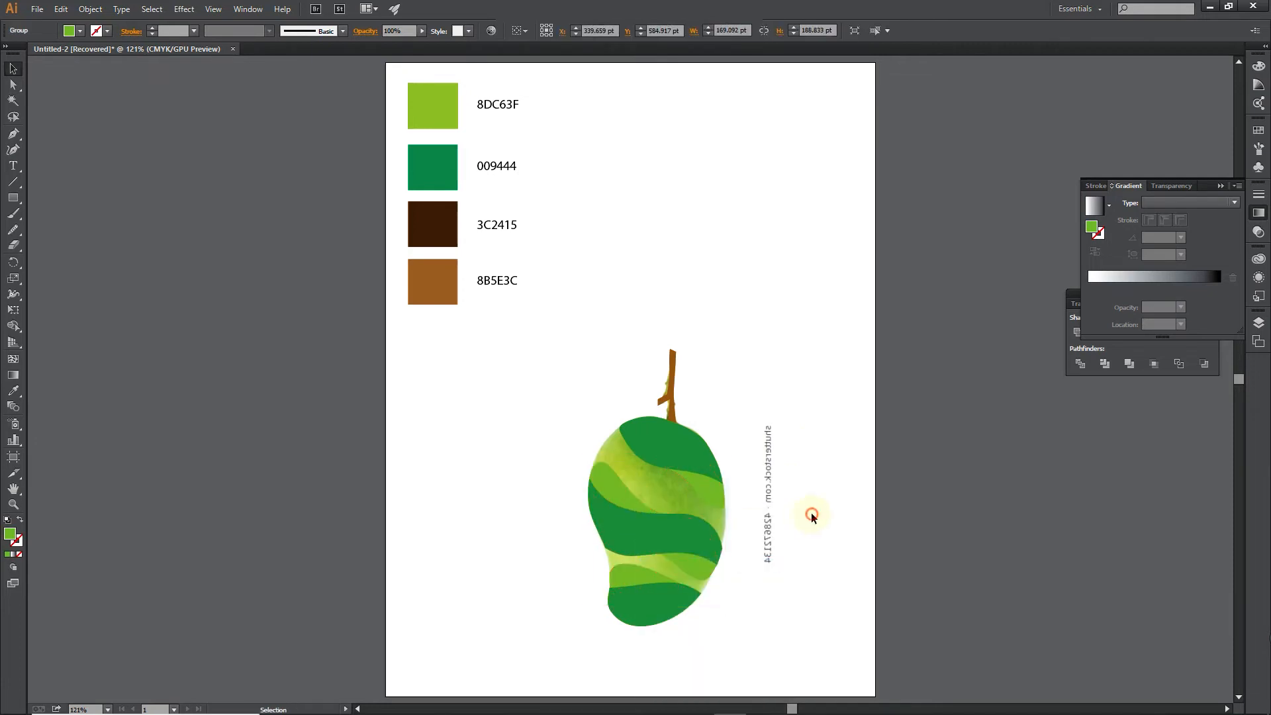
Step: Choose the White, Black gradient preset as the current fill with no artwork selected
left_click(682, 457)
left_click(751, 347)
left_click(1108, 205)
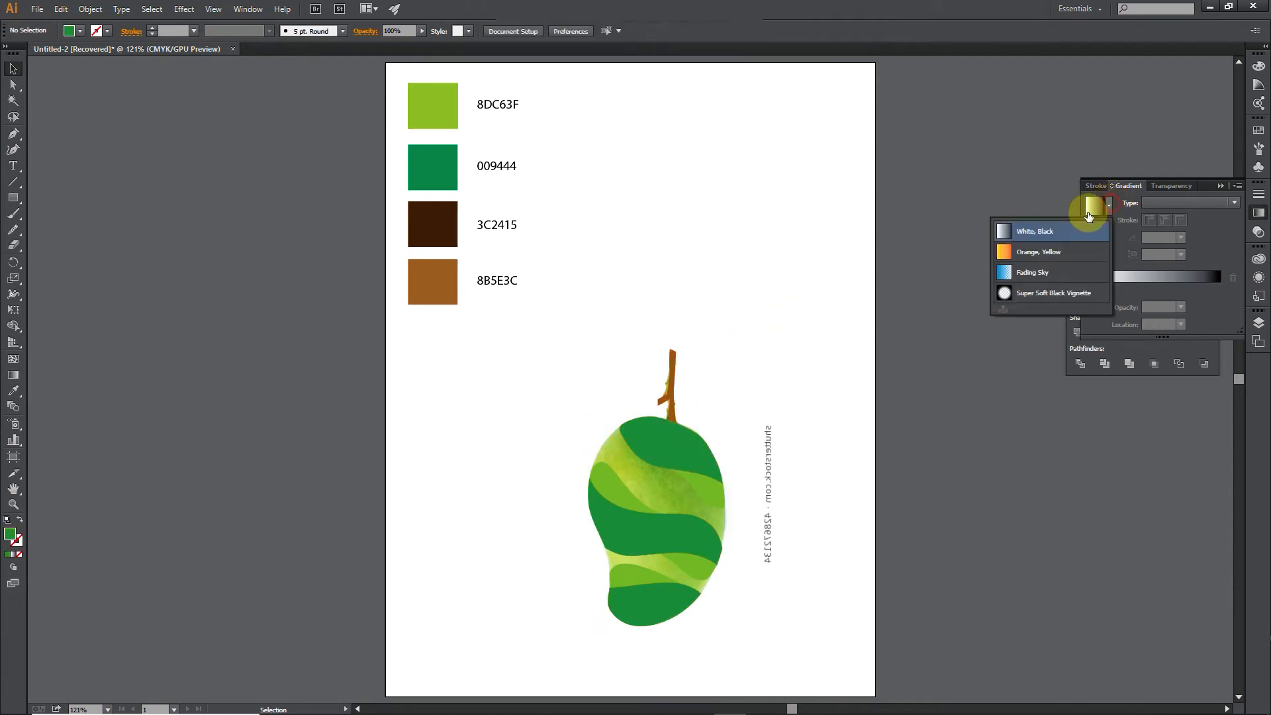
left_click(1036, 232)
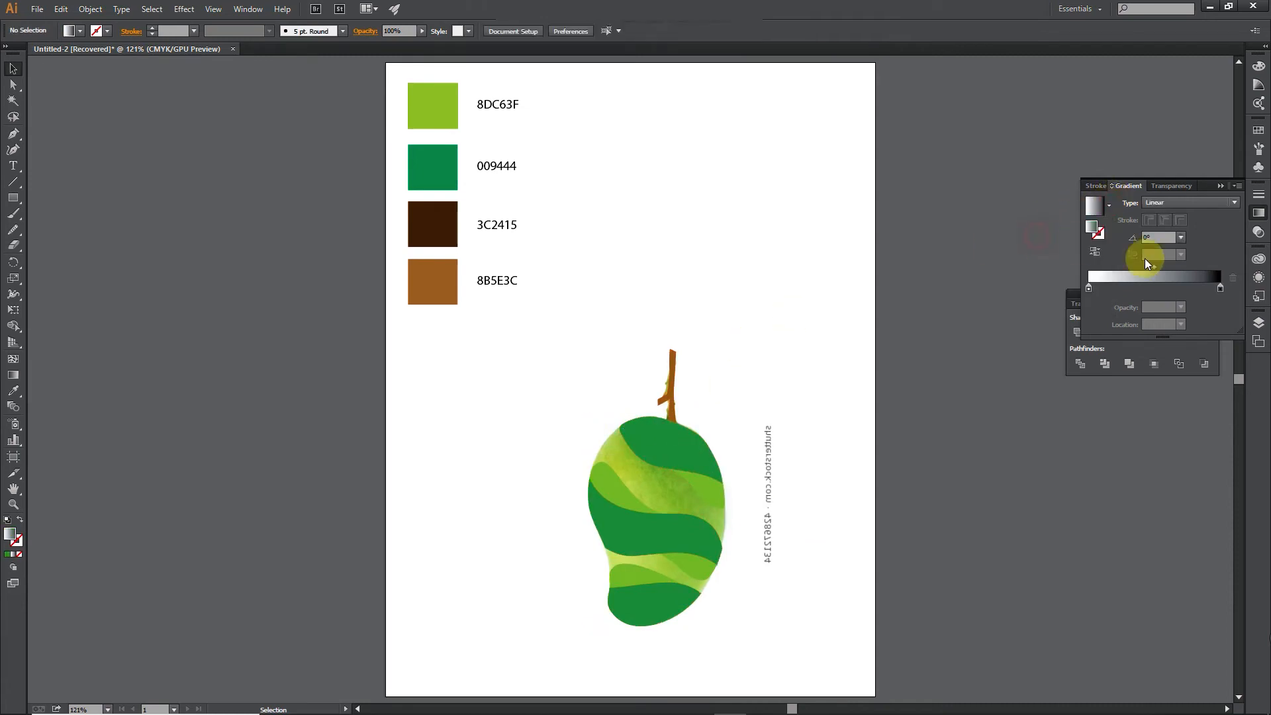
Step: Switch the gradient's starting color stop to RGB and set its hex color to 8DC63F
double_click(1088, 289)
left_click(1217, 302)
left_click(1184, 320)
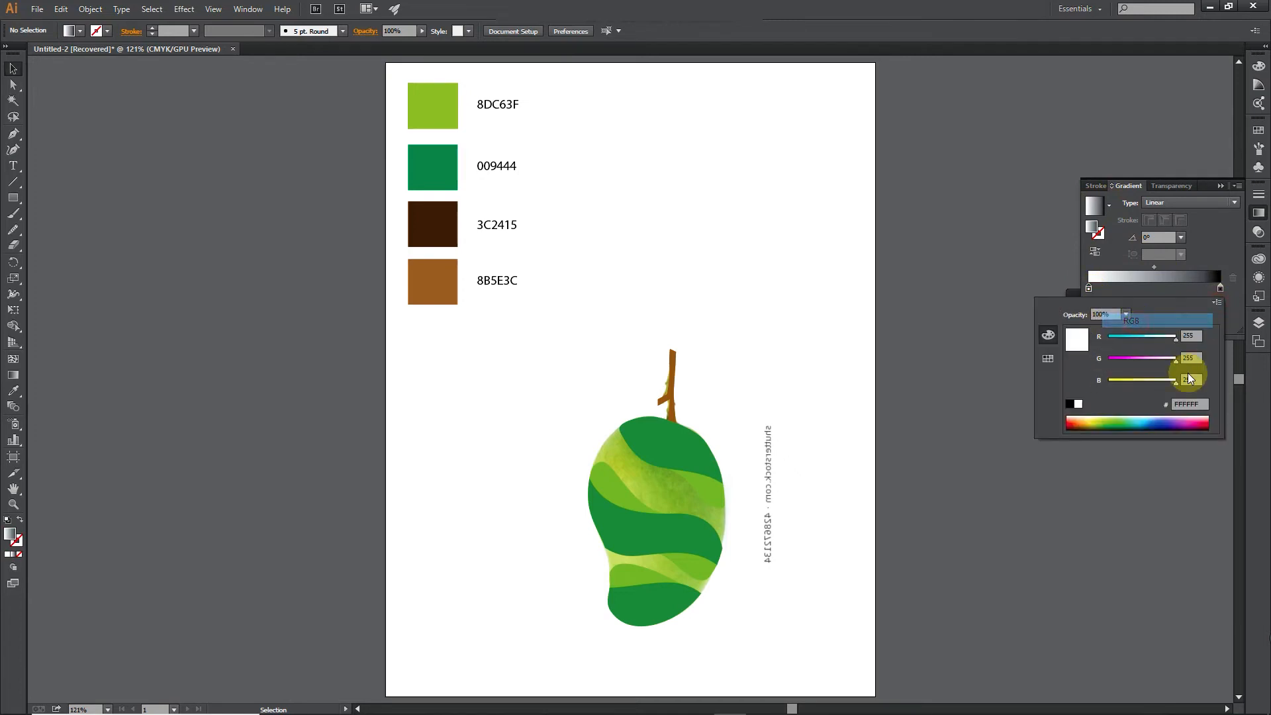
left_click_drag(1203, 404, 1120, 402)
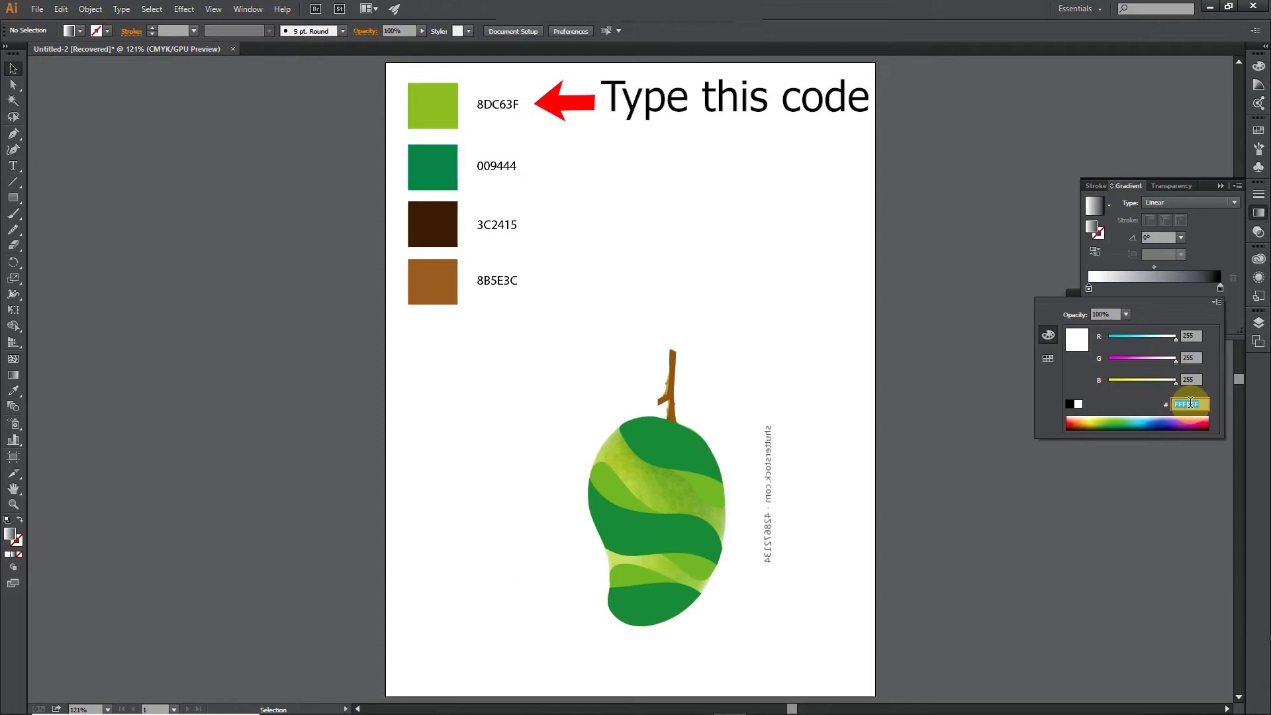
type("8DC")
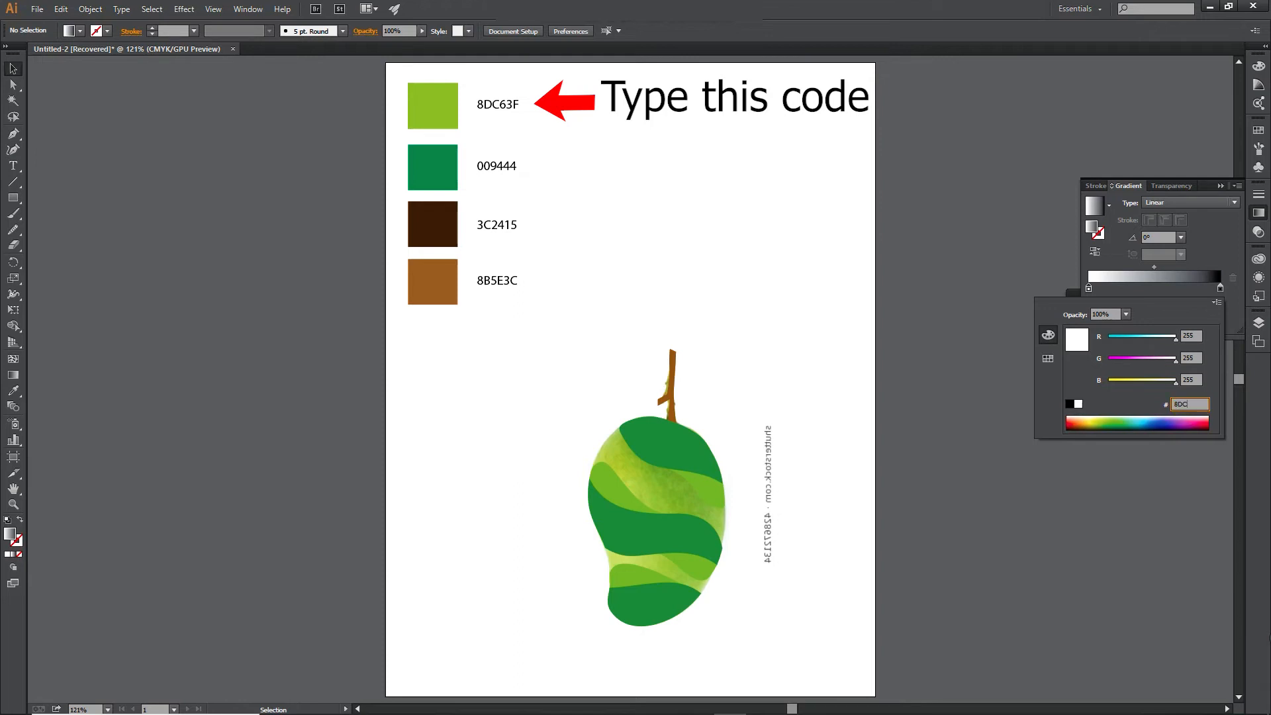
type("63F")
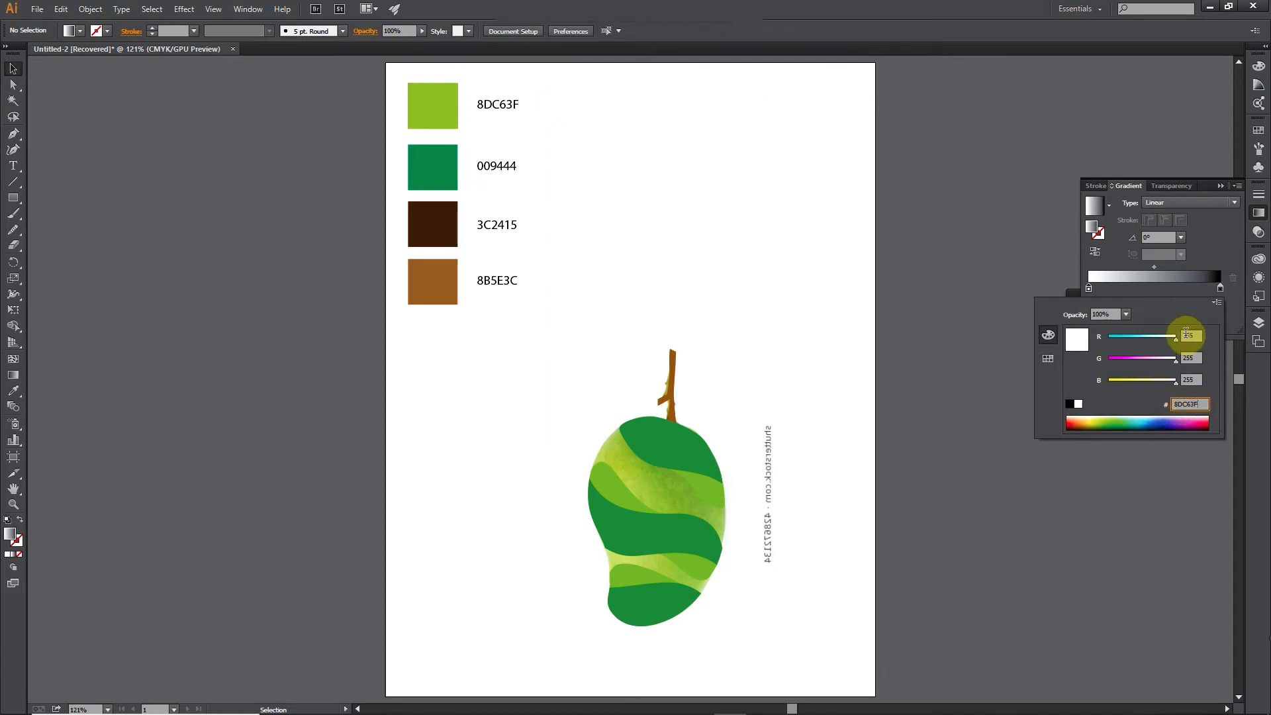
key("Return")
Step: Switch the gradient's ending color stop to RGB and set its hex color to 009444
left_click(1219, 287)
double_click(1220, 288)
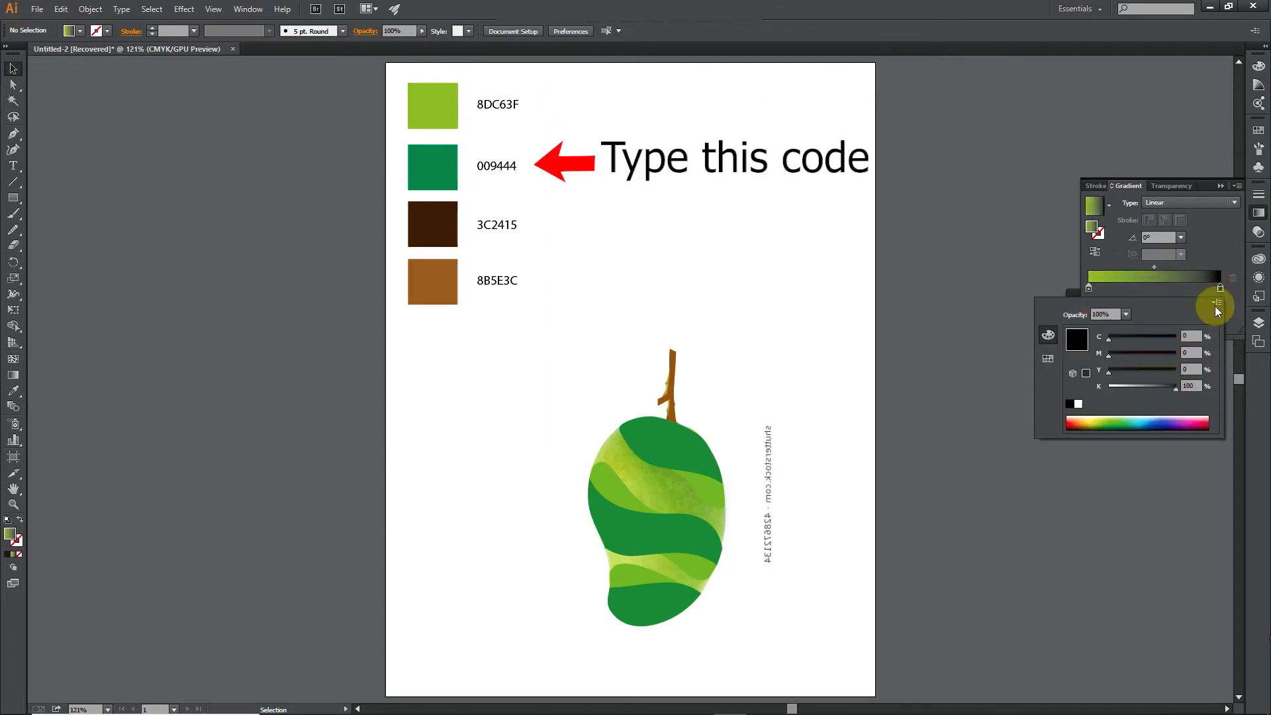
left_click(1217, 301)
left_click(1188, 320)
left_click(1204, 404)
type("00")
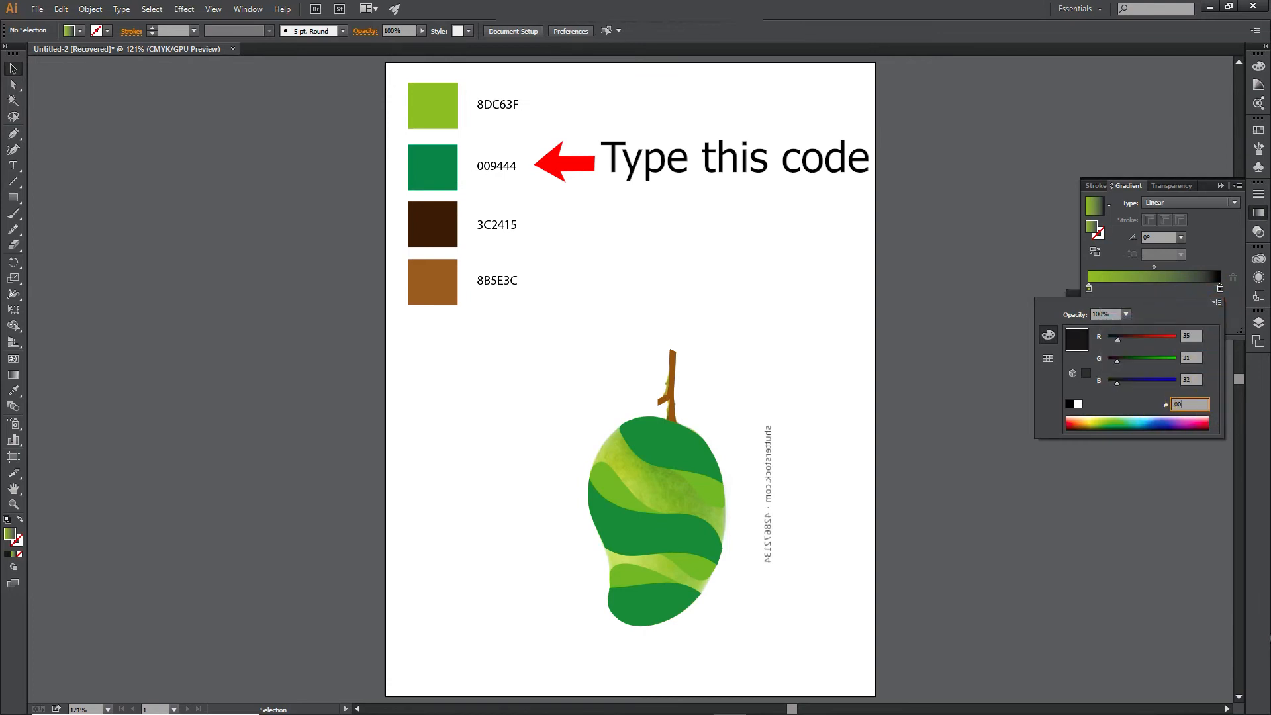
type("9444")
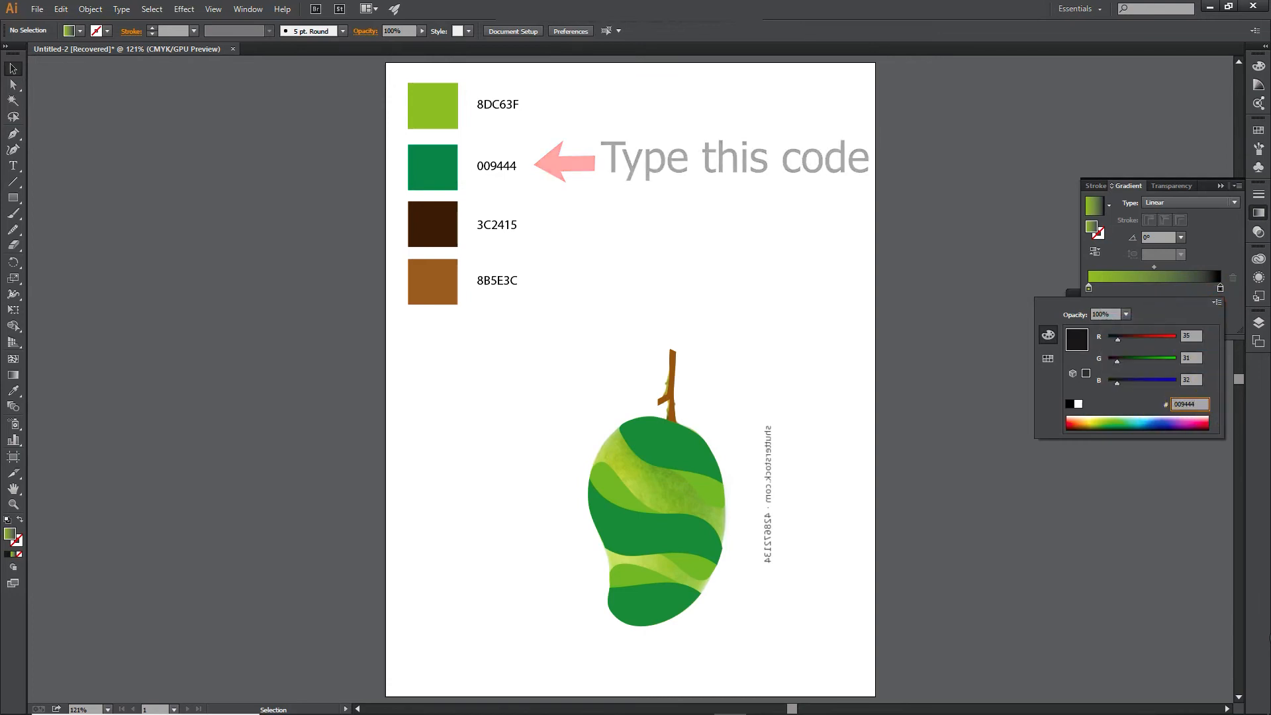
key("Return")
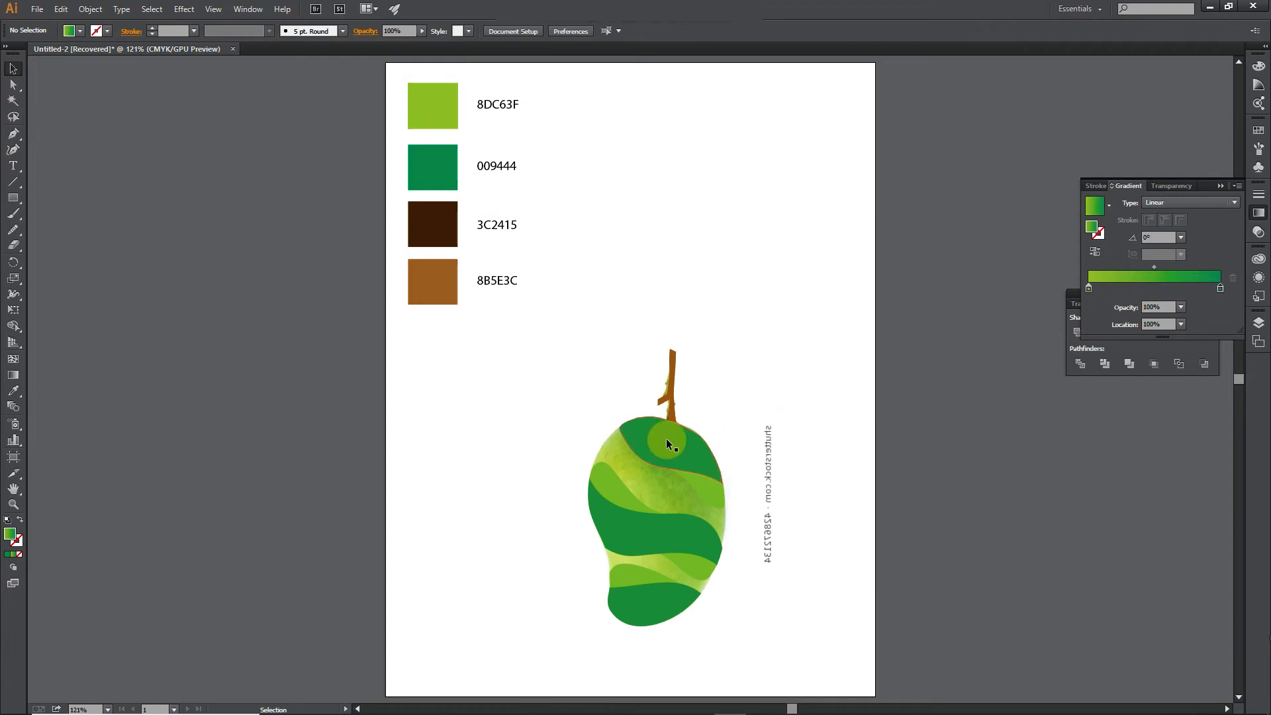
Step: Fill the dark green segment group with the green linear gradient, then deselect it
left_click(703, 455)
left_click(1136, 278)
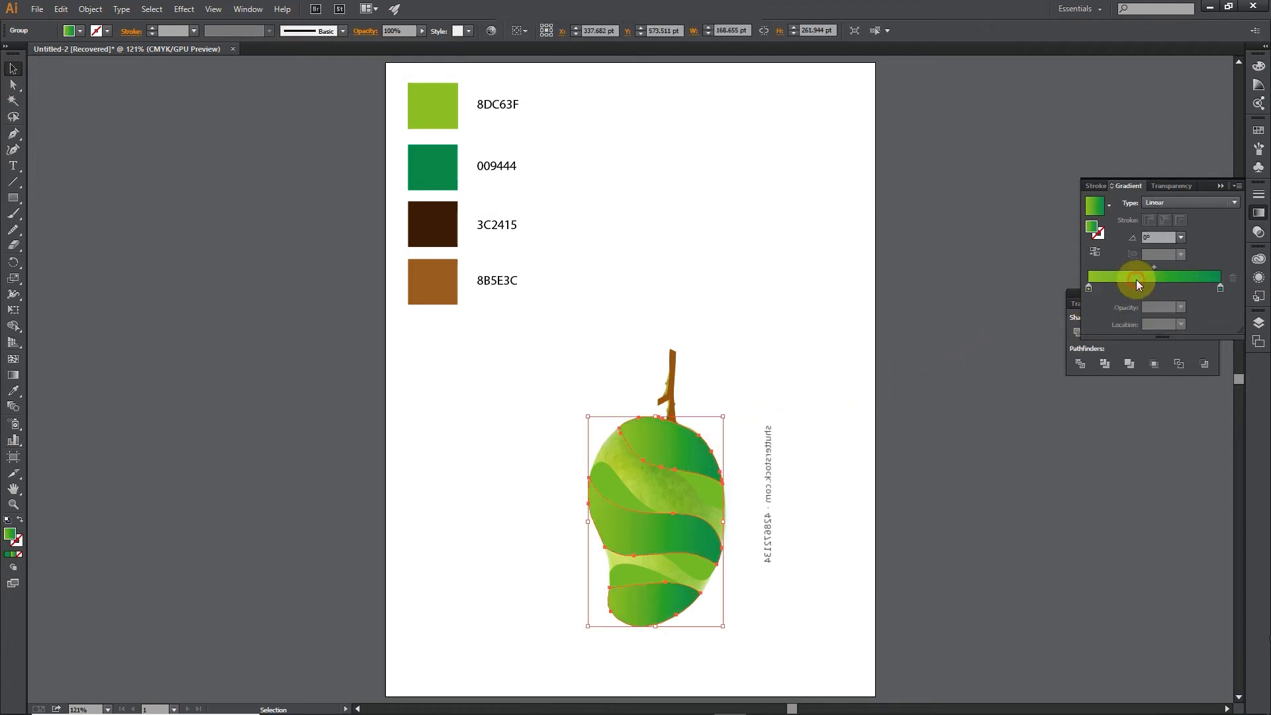
left_click(732, 465)
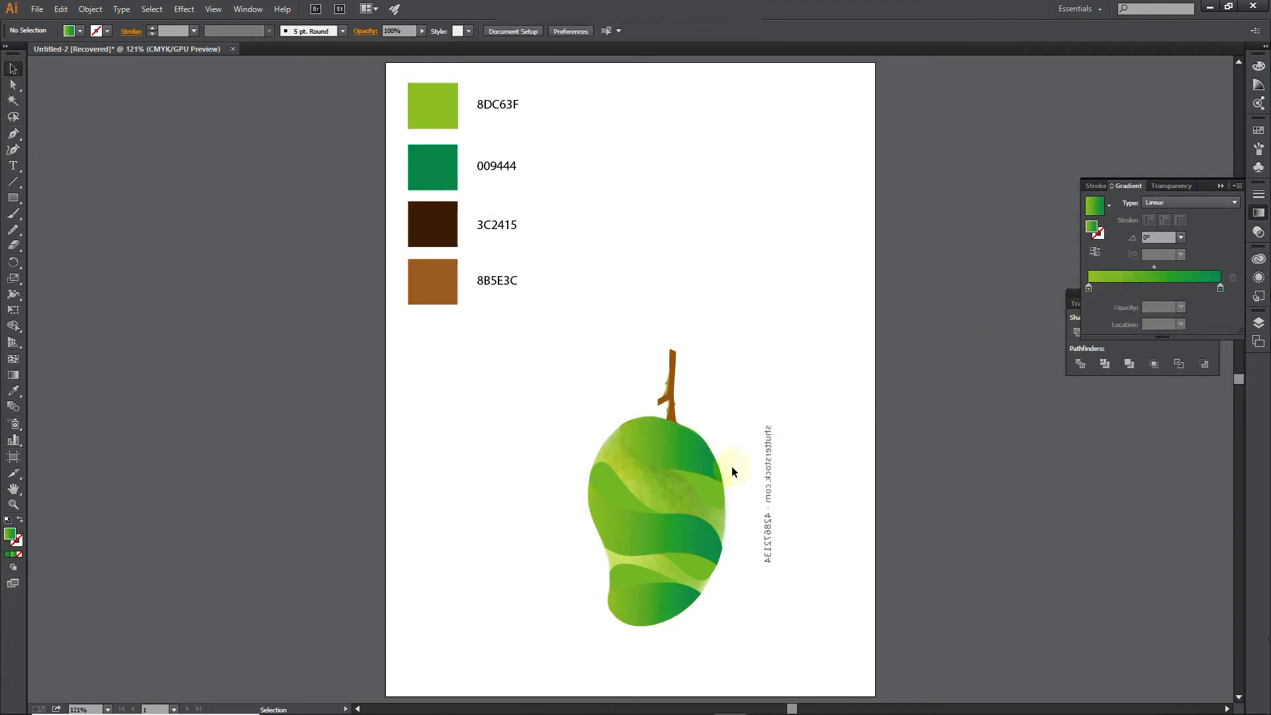
Step: Fill the light green wave group with the green linear gradient and reverse the gradient's direction
left_click(711, 495)
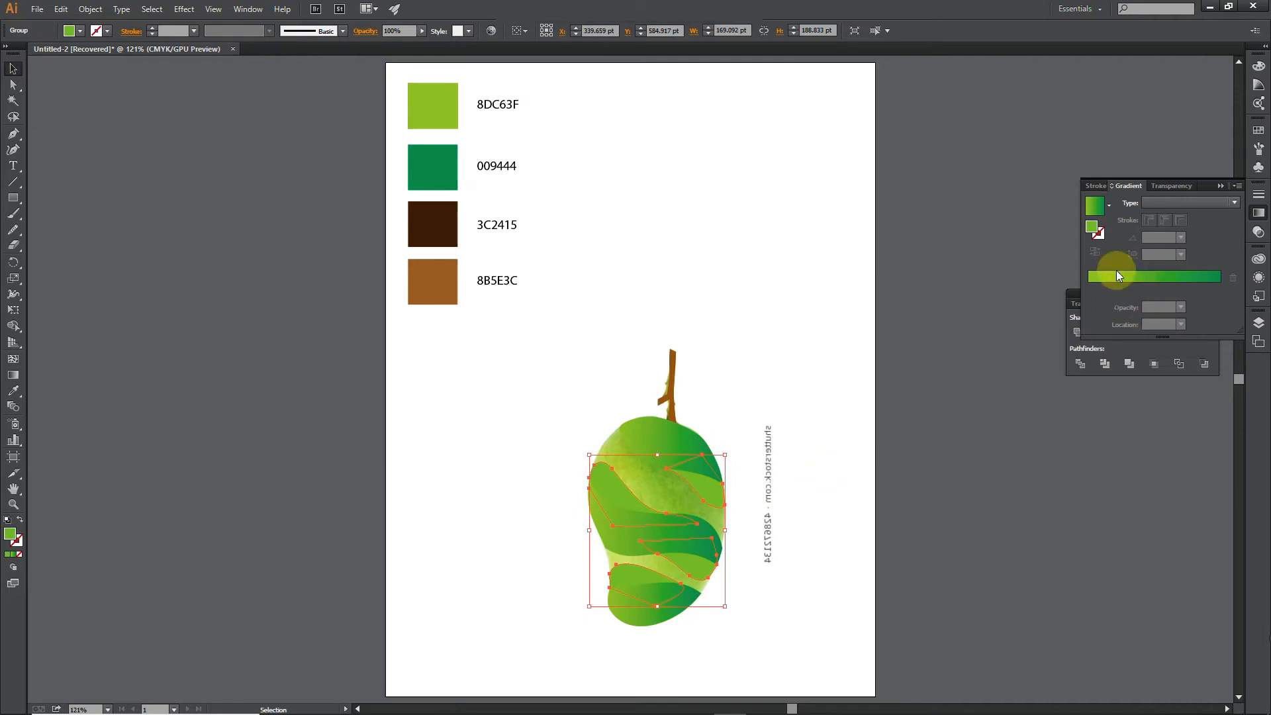
left_click(1138, 279)
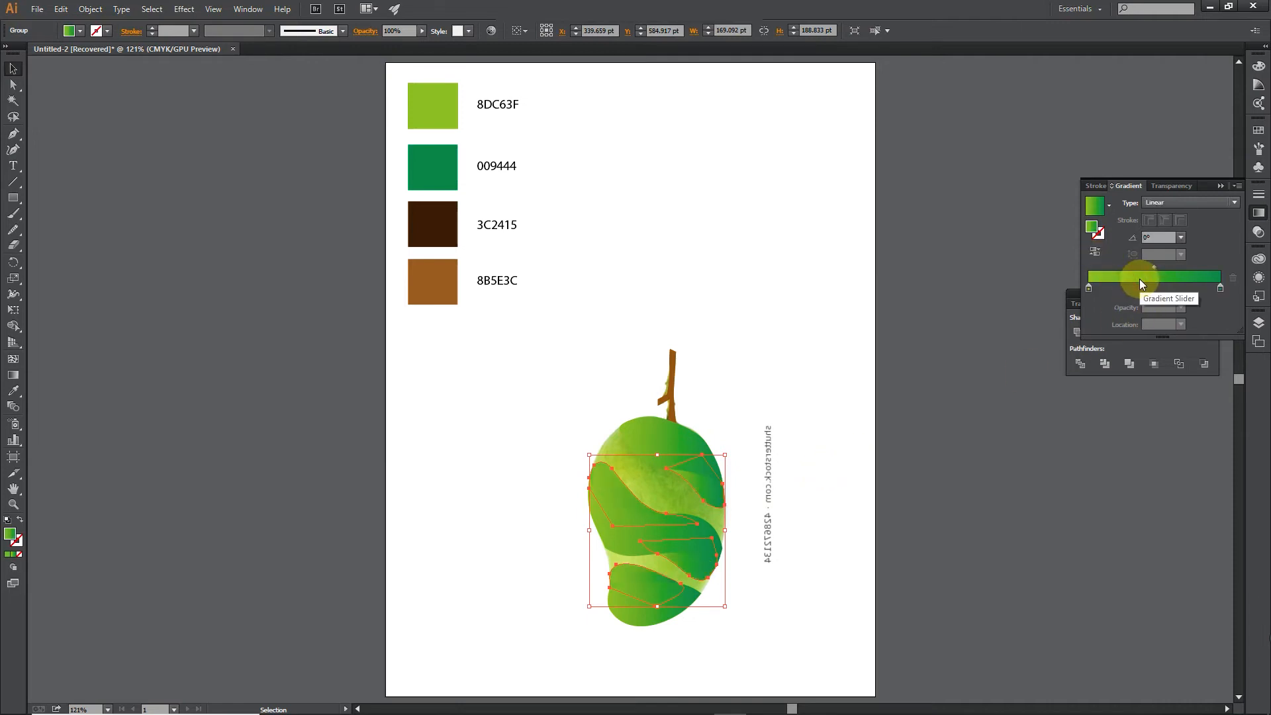
left_click(1099, 253)
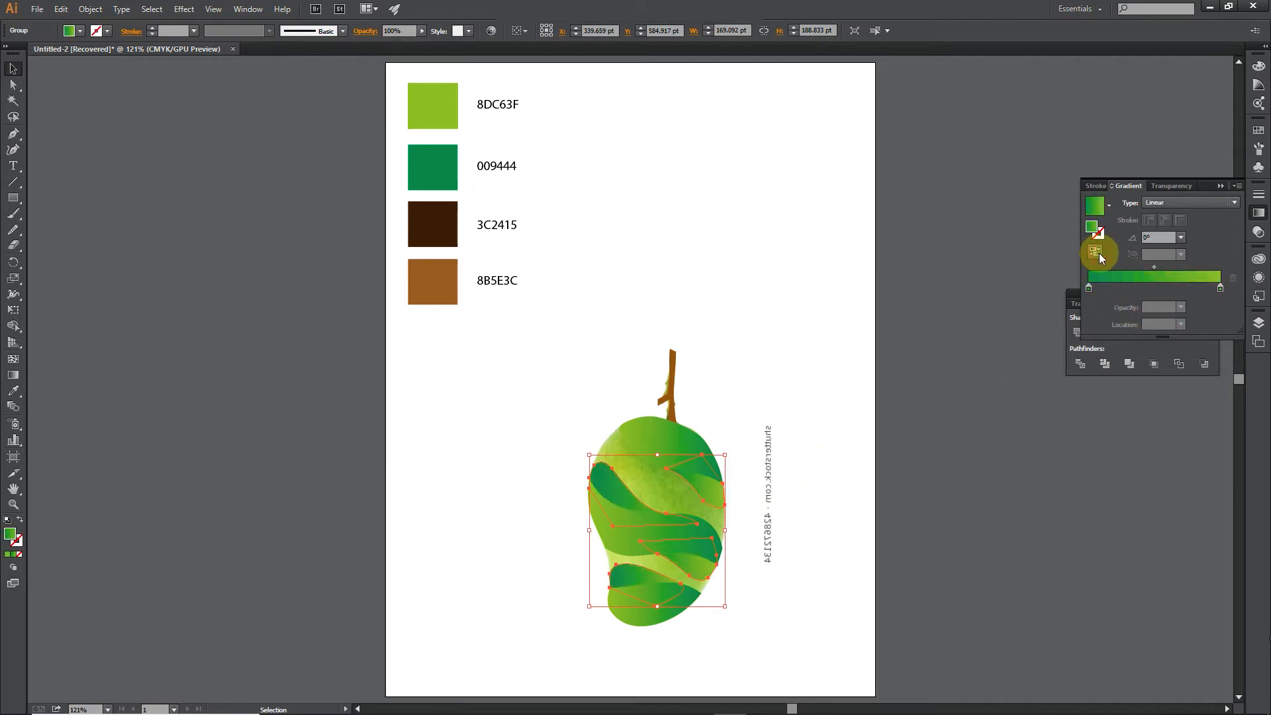
left_click(865, 299)
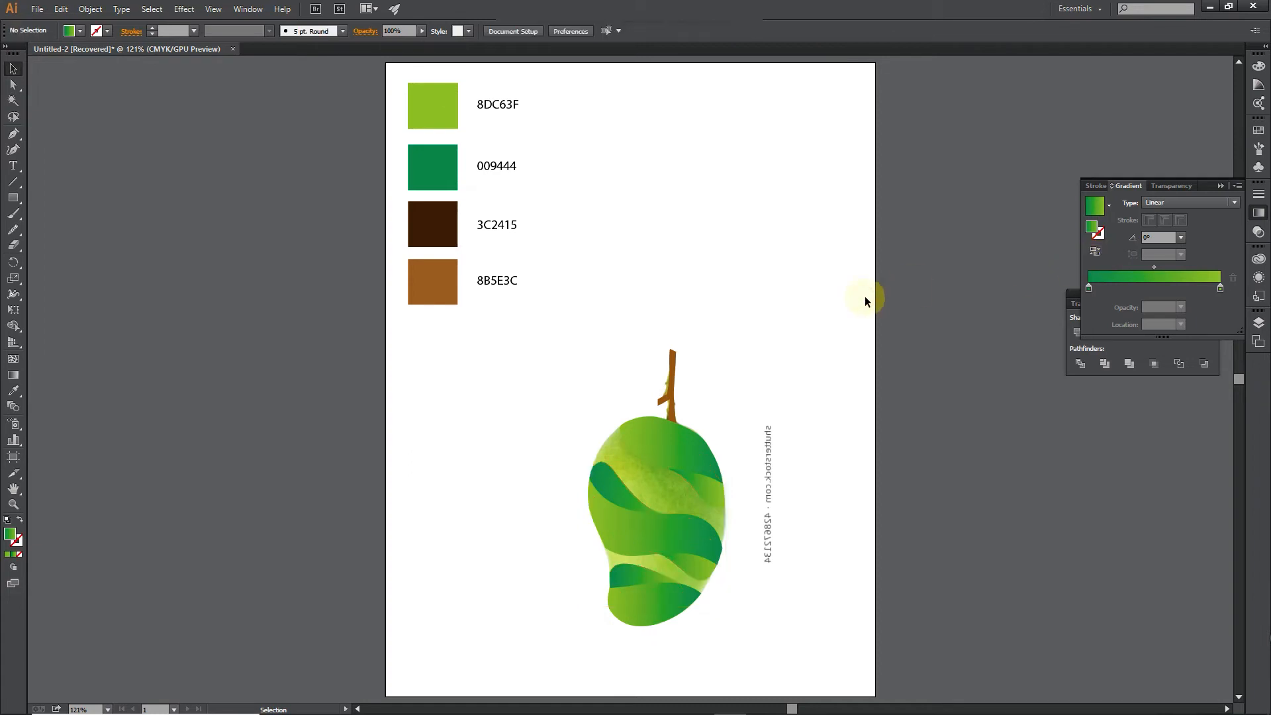
Step: Hide Layer 1 with the mango reference photo, and pick up the stem's brown fill as the current fill
left_click(1257, 322)
left_click(1096, 345)
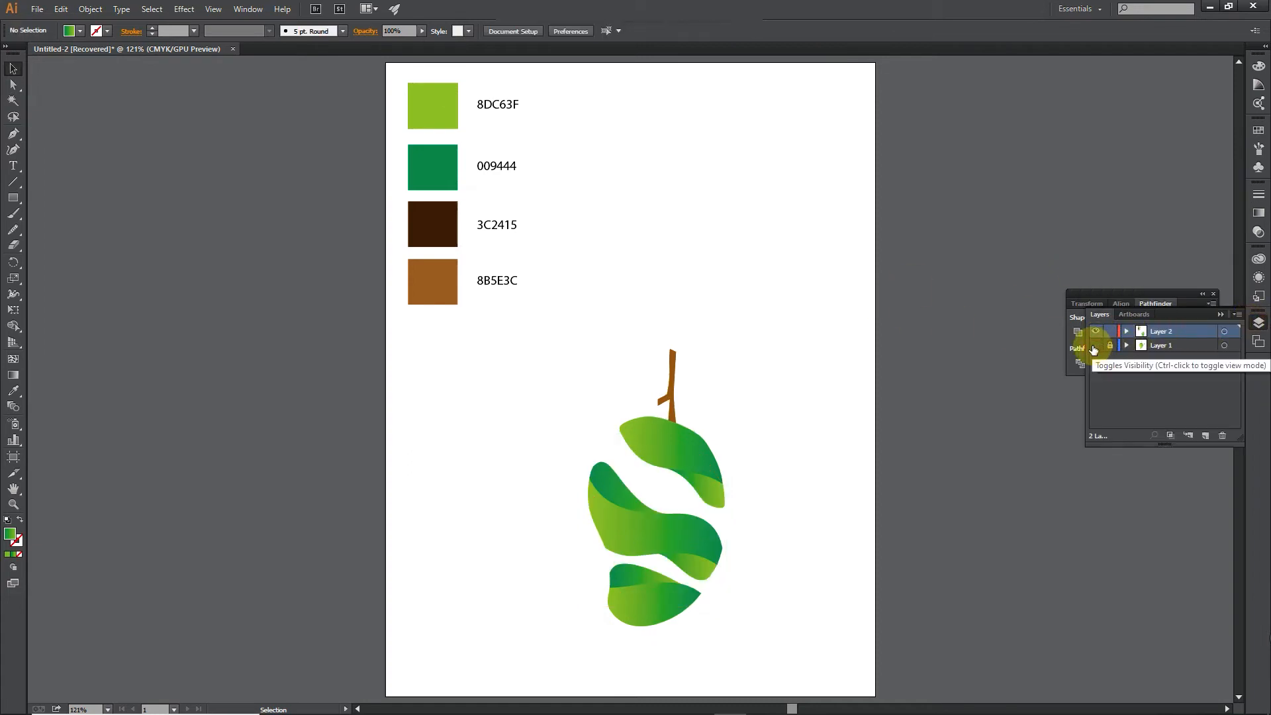
left_click(669, 401)
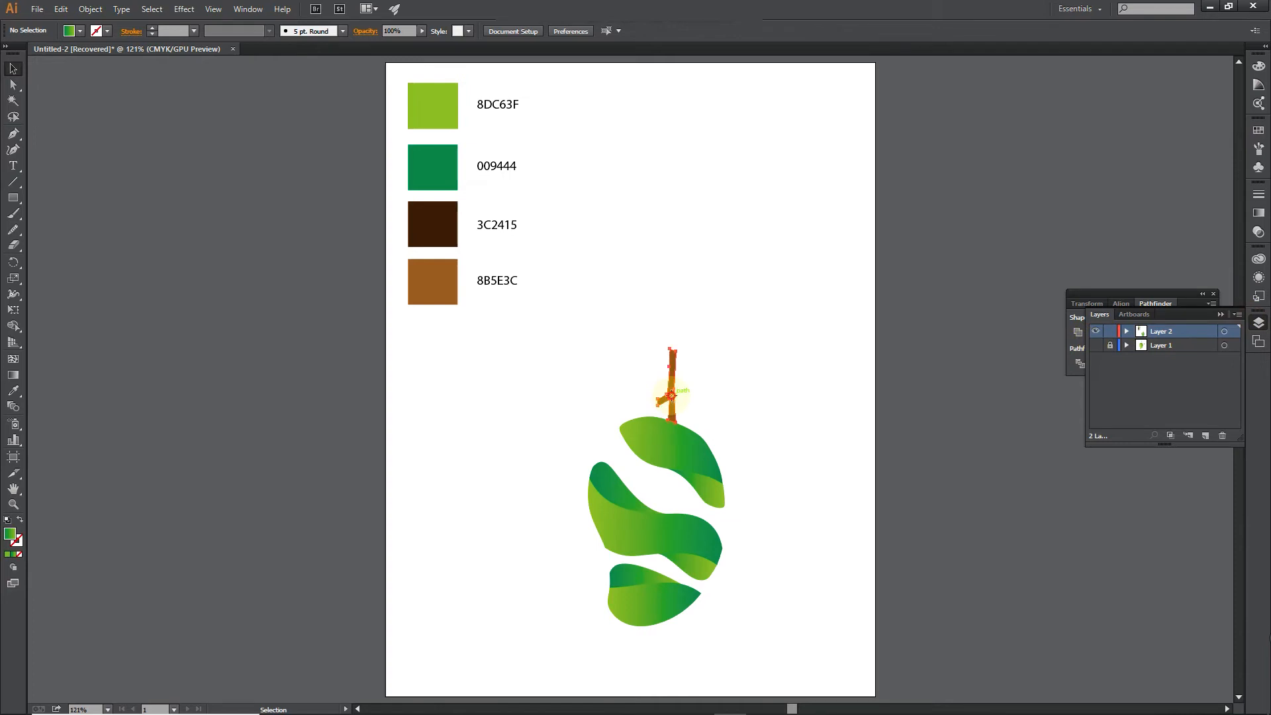
left_click(816, 387)
Step: Set the current fill back to the White, Black gradient preset with no artwork selected
left_click(1257, 212)
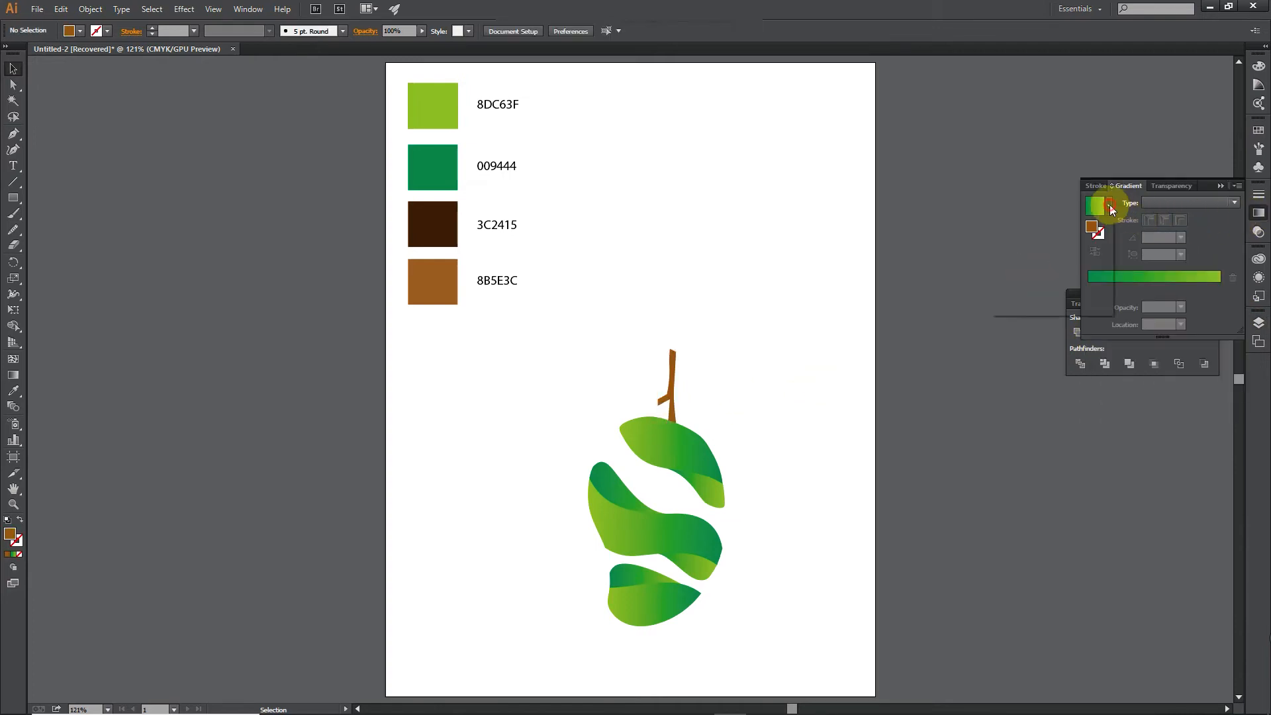
left_click(1109, 205)
left_click(1013, 229)
Step: Switch the white starting color stop to RGB and set its hex color to 3C2415
left_click(1088, 287)
double_click(1089, 288)
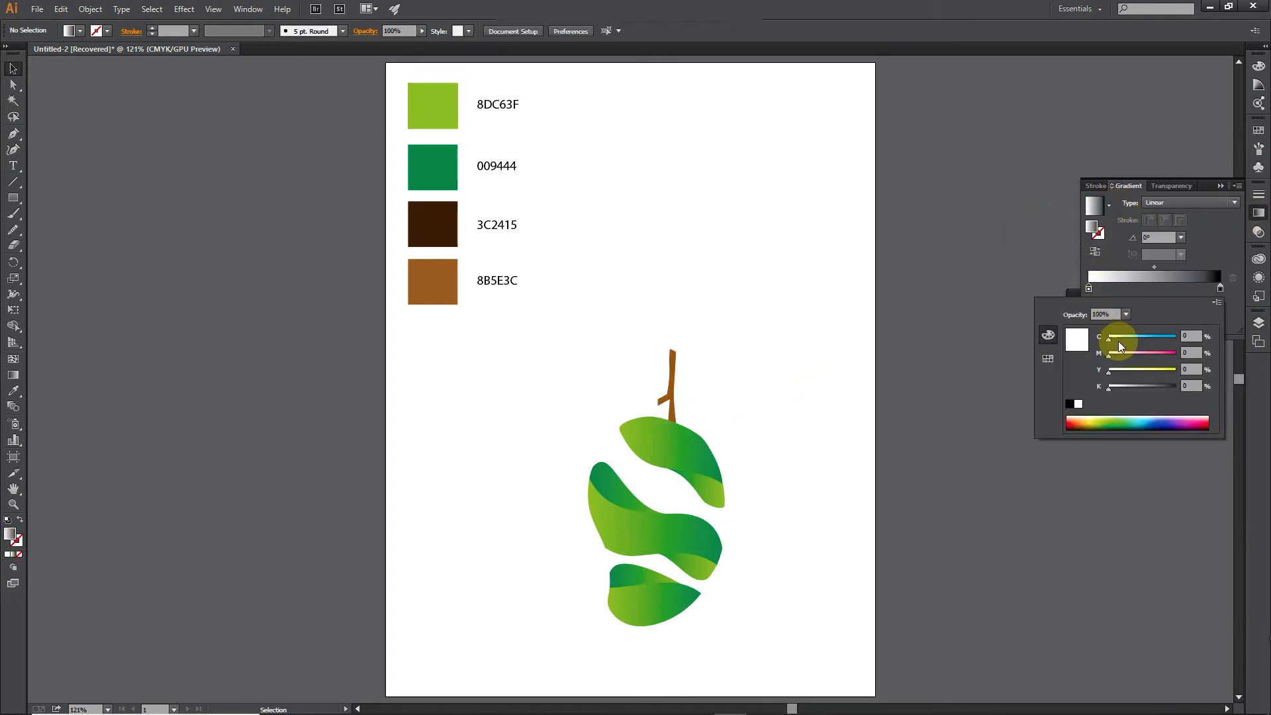
left_click(1217, 301)
left_click(1152, 306)
left_click(1216, 302)
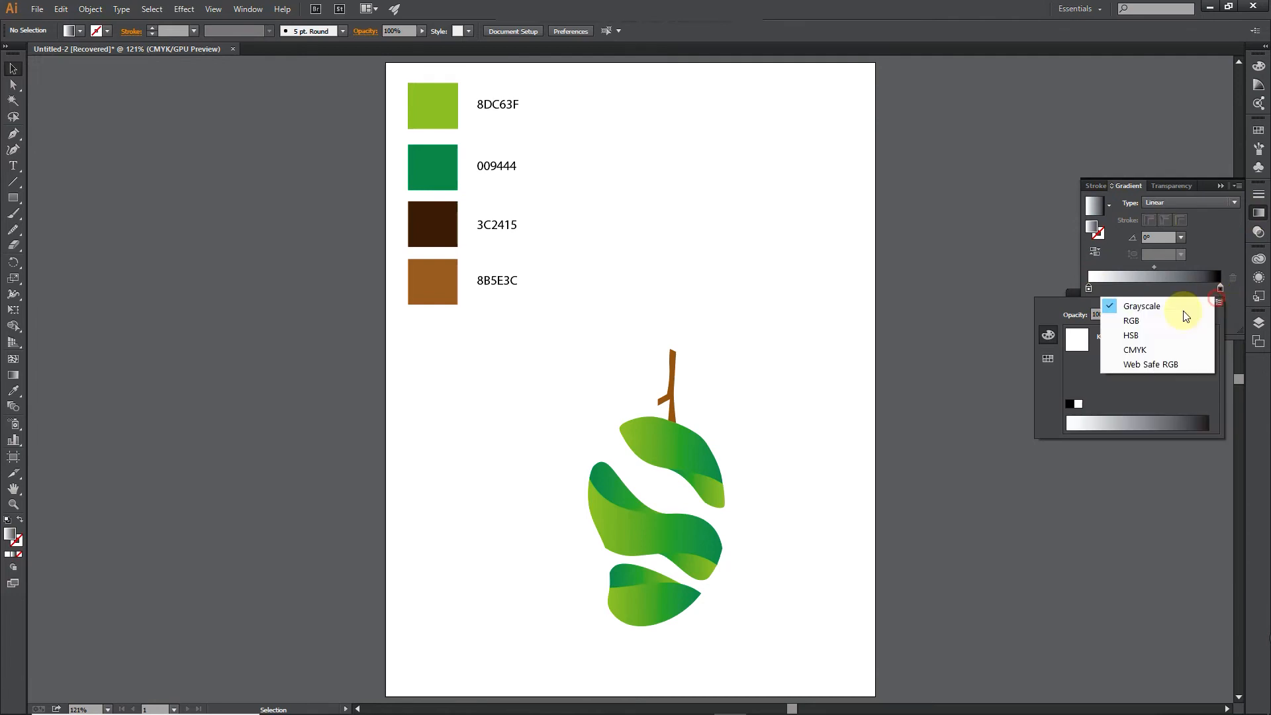
left_click(1171, 316)
left_click(1190, 405)
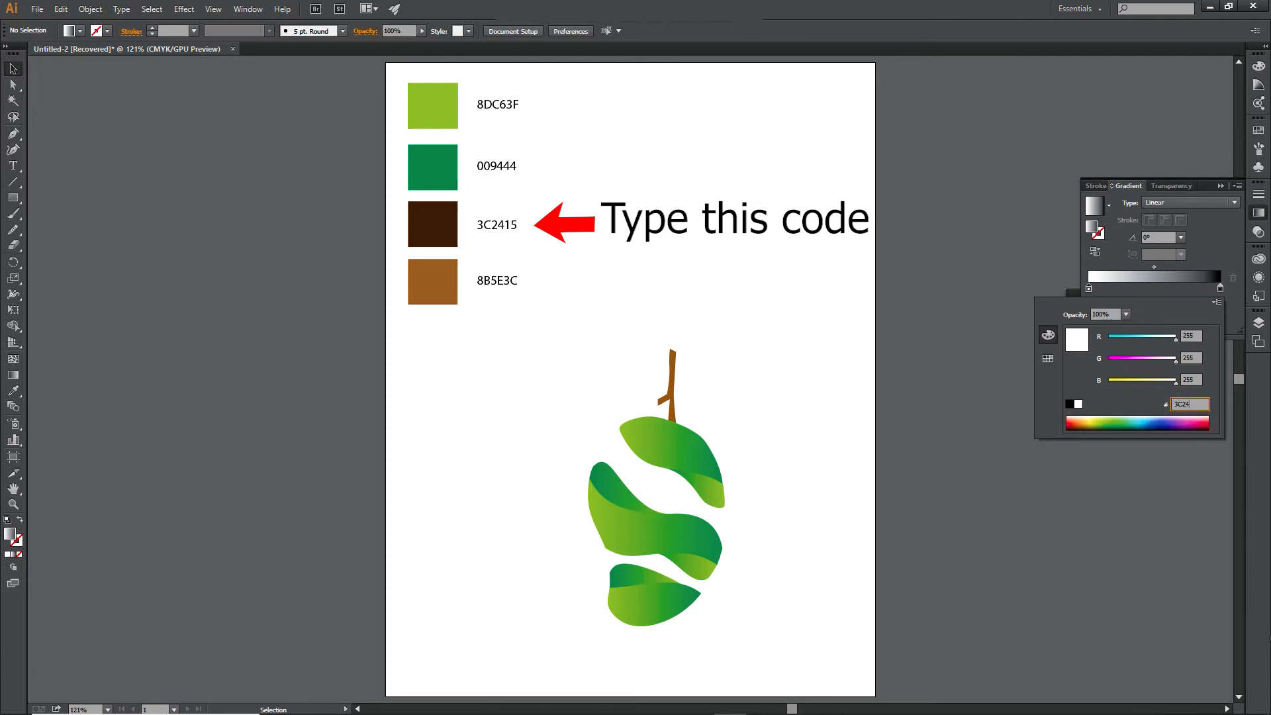
key("Return")
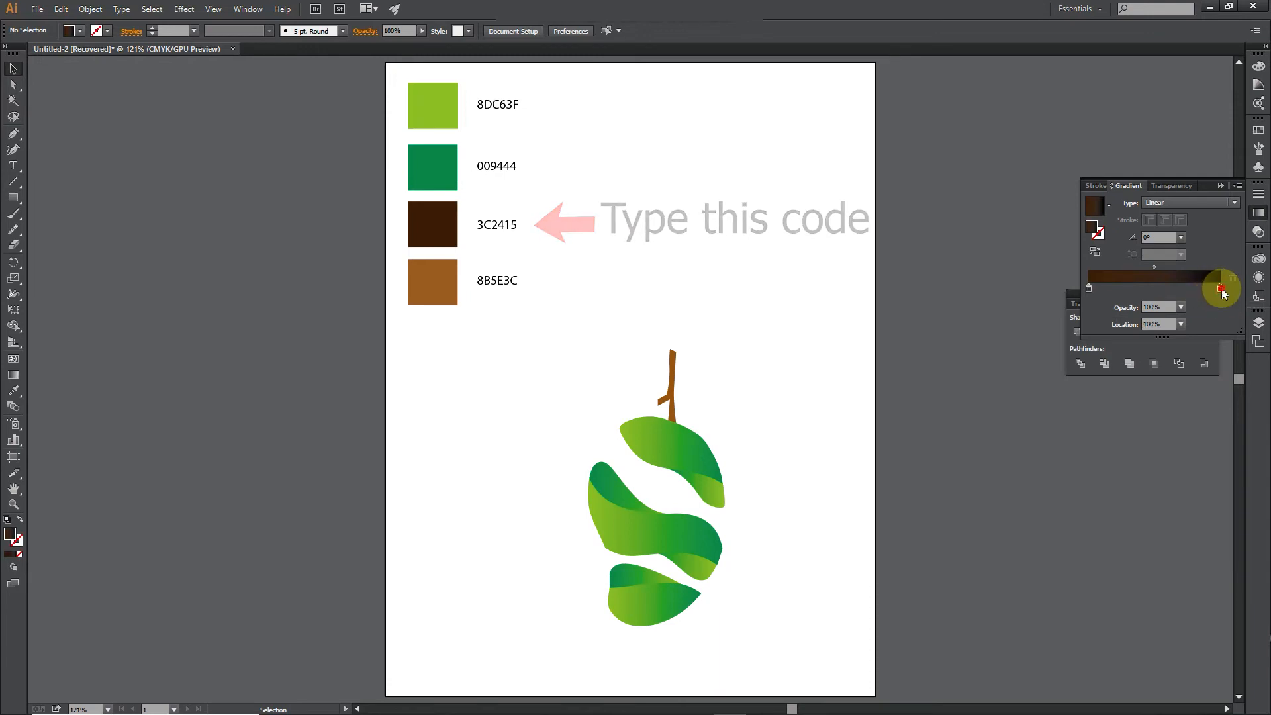
Step: Switch the black ending color stop to RGB and set its hex color to 8B5E3C
left_click(1220, 288)
left_click(1216, 303)
left_click(1185, 357)
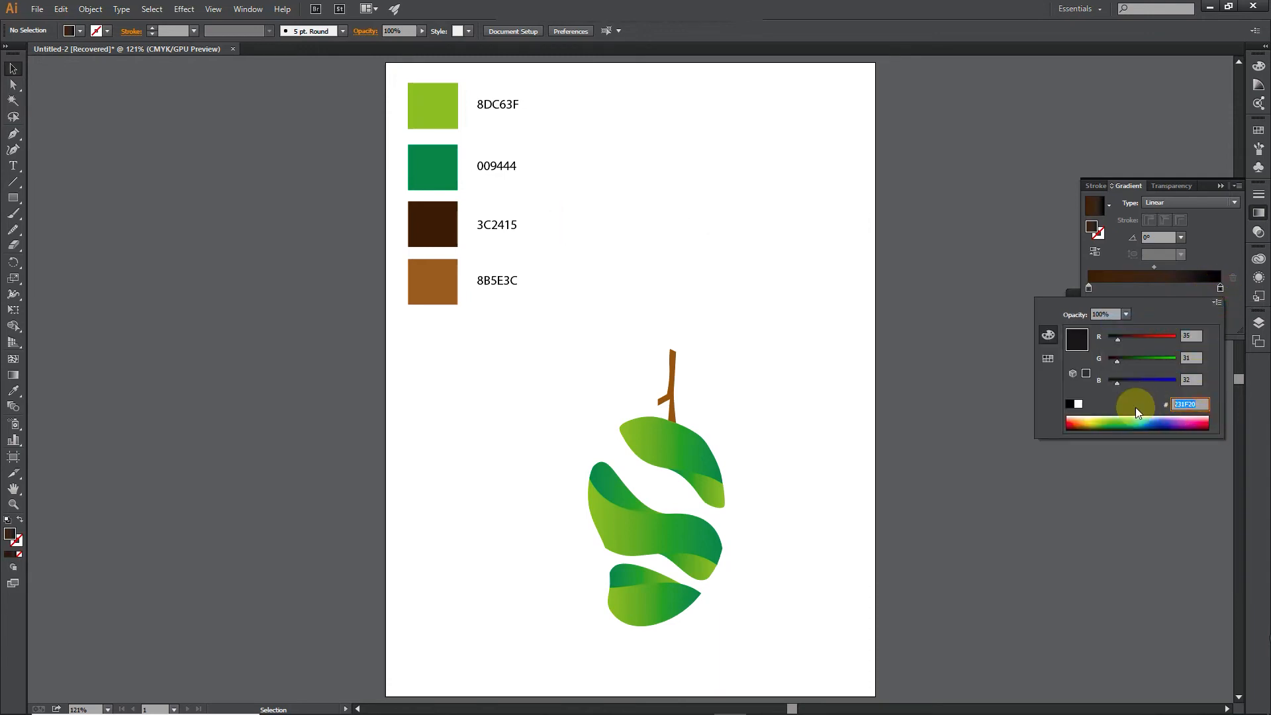
type("8B5E3C")
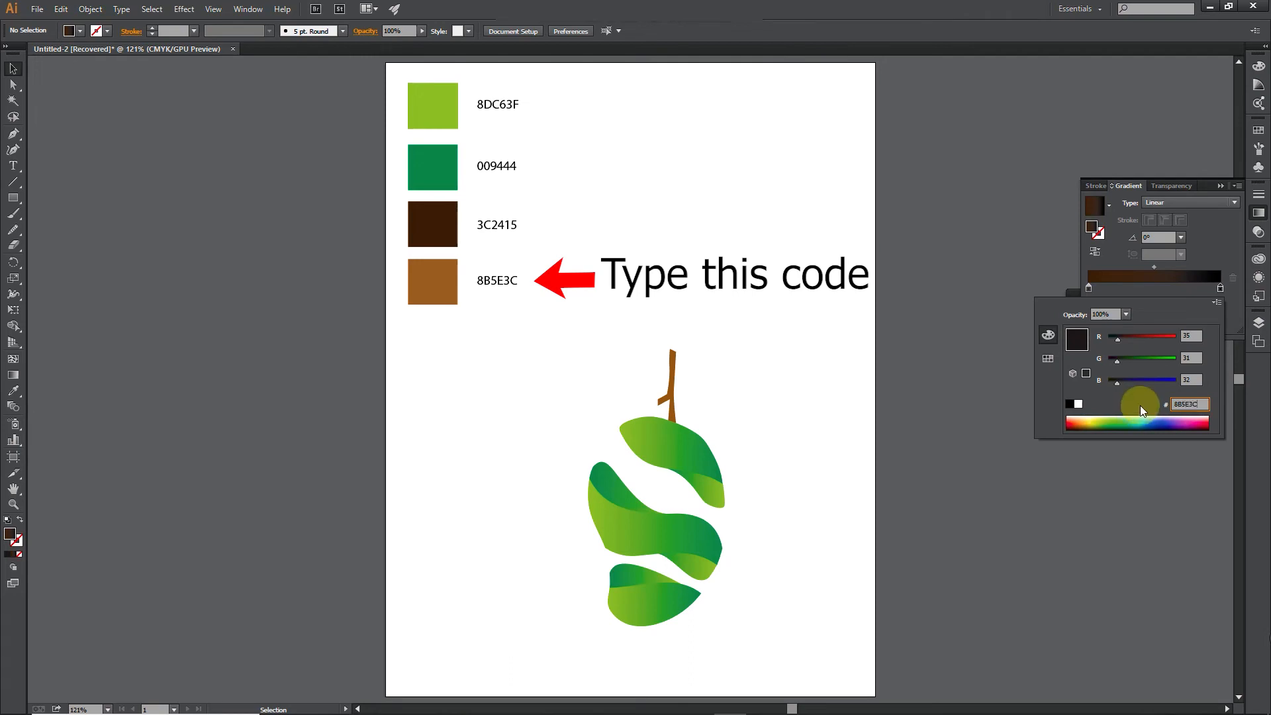
key("Return")
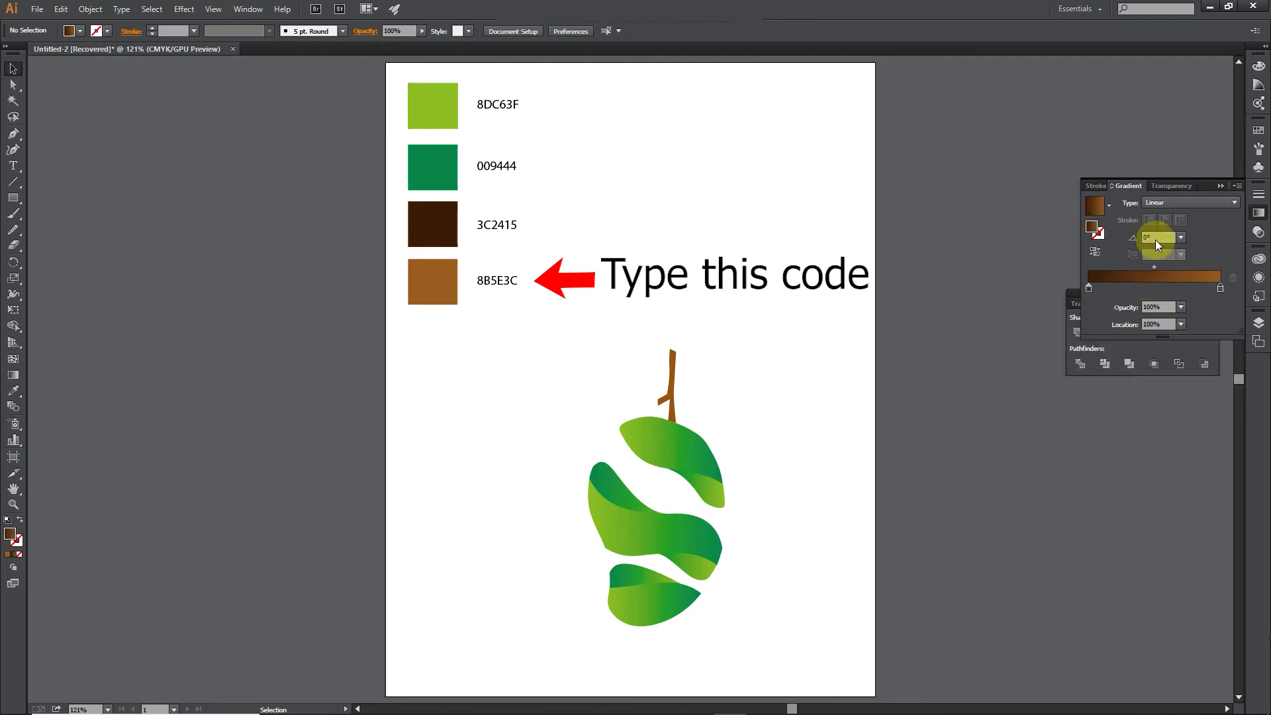
Step: Fill the stem with the brown linear gradient and shift the gradient midpoint to about 52%
left_click(672, 371)
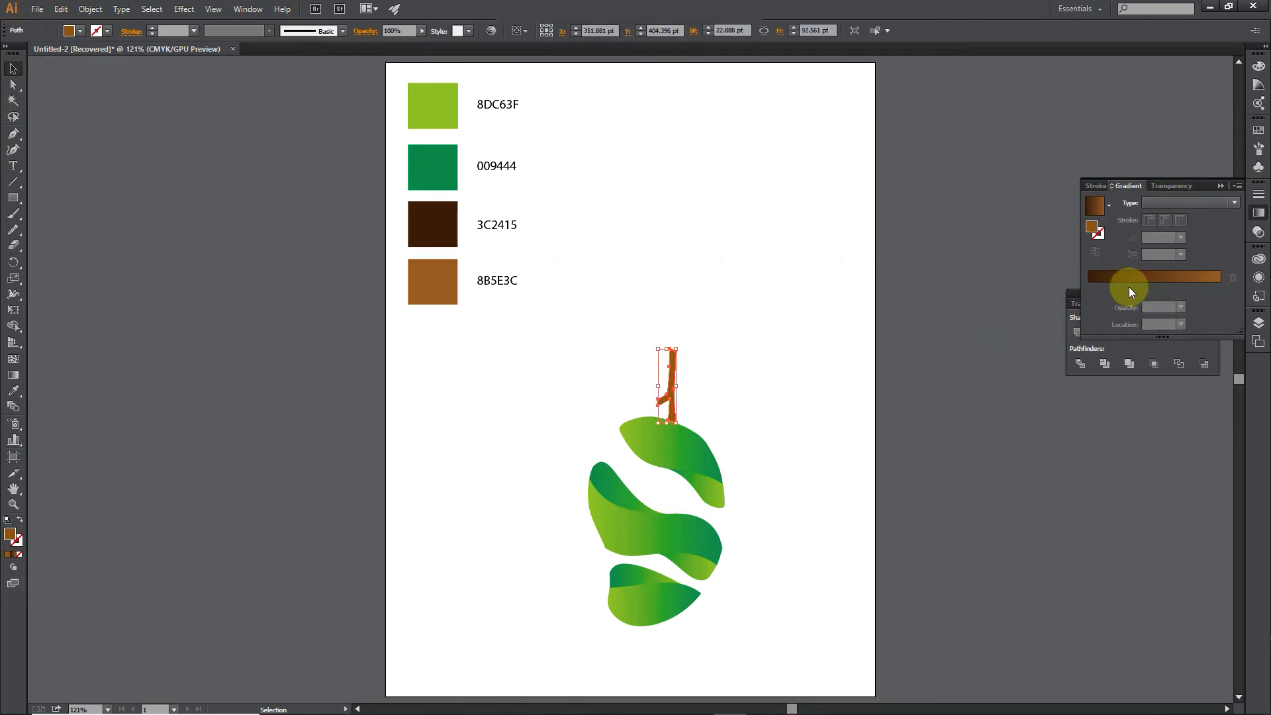
left_click(1139, 277)
left_click_drag(1154, 267, 1157, 267)
Step: Set the stem gradient's angle to 45° and reverse its direction, then deselect the stem
left_click(1180, 237)
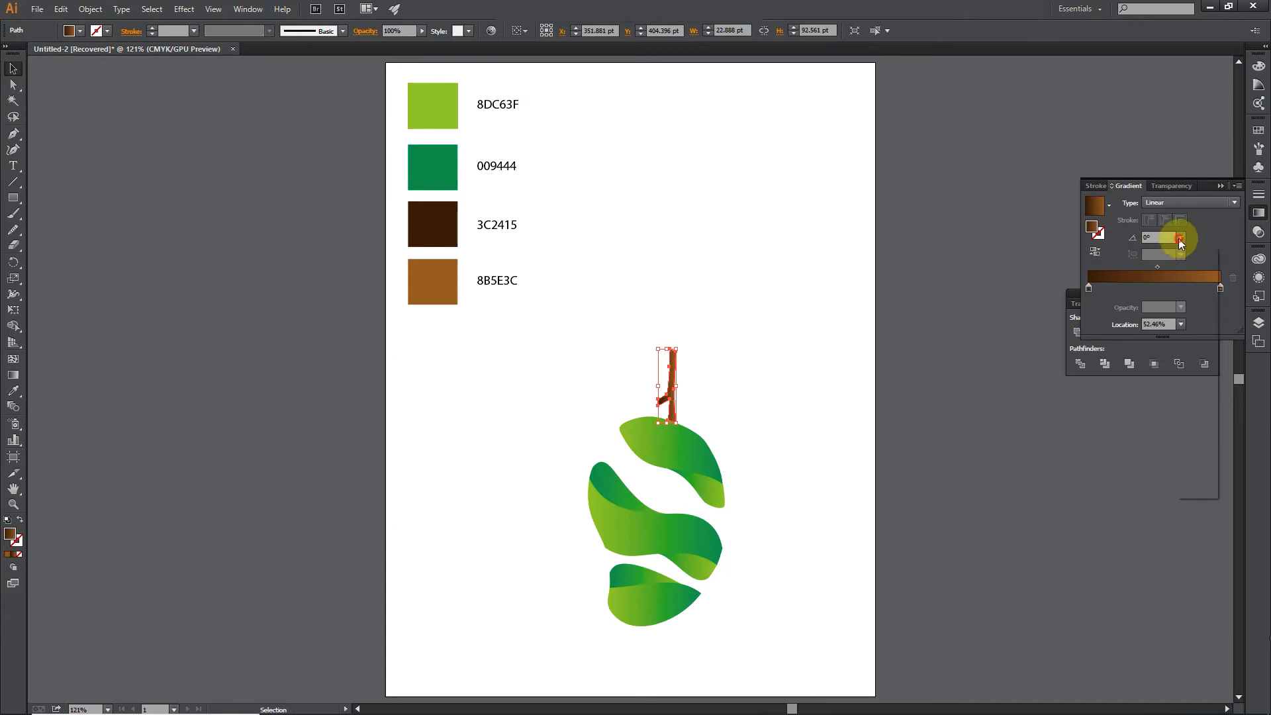
left_click(1194, 328)
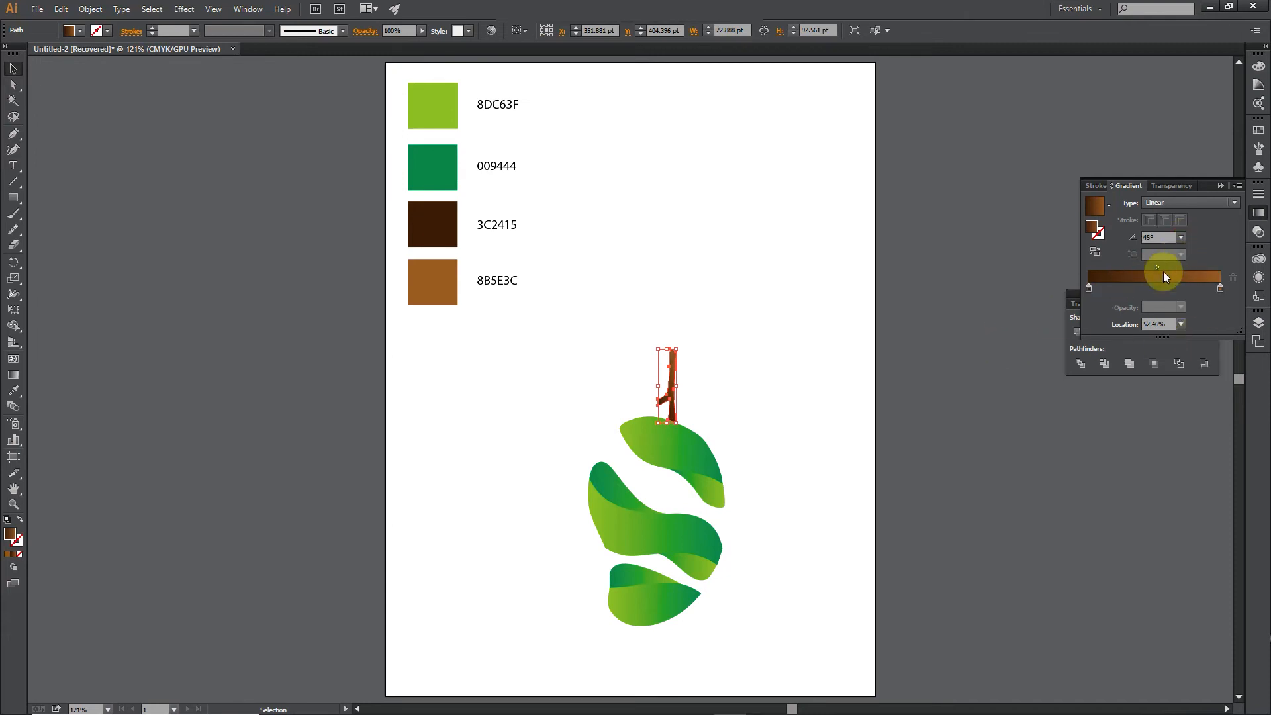
left_click(1094, 252)
left_click(812, 340)
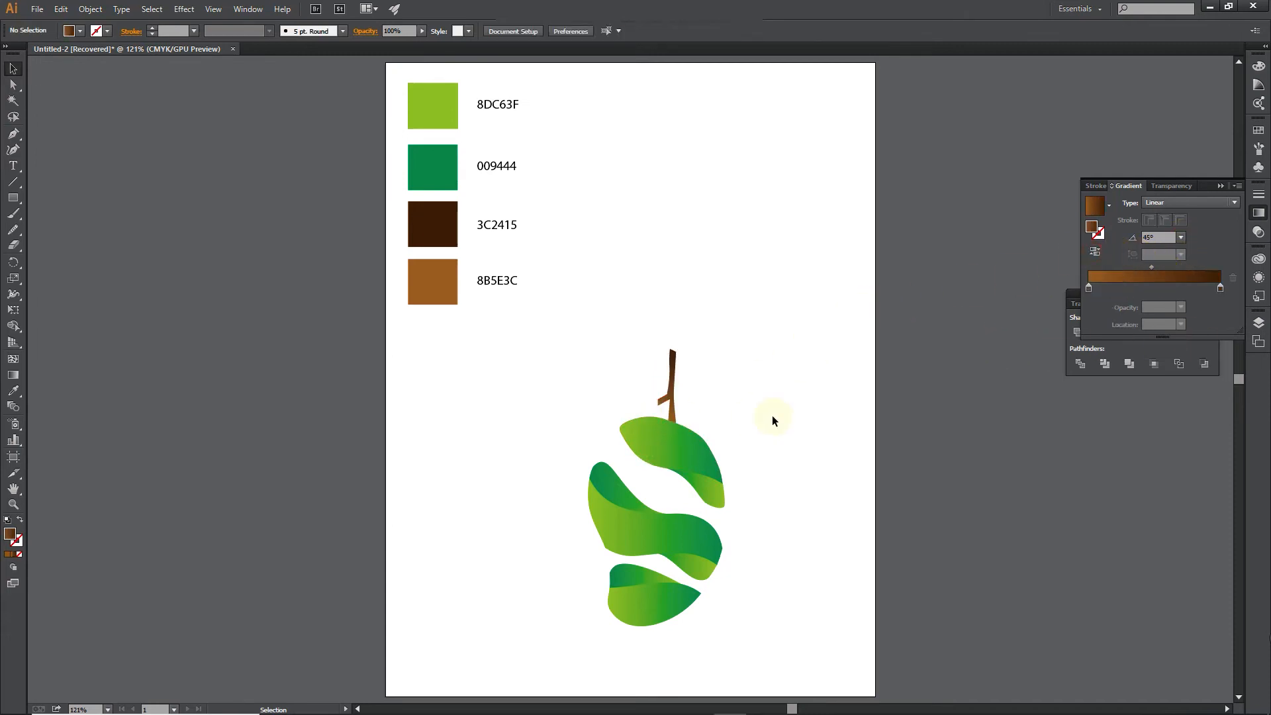
Step: Draw a pointed leaf about 76 by 32 pt to the right of the stem with the Pen tool and adjust its upper curve
scroll(728, 519, "up", 2)
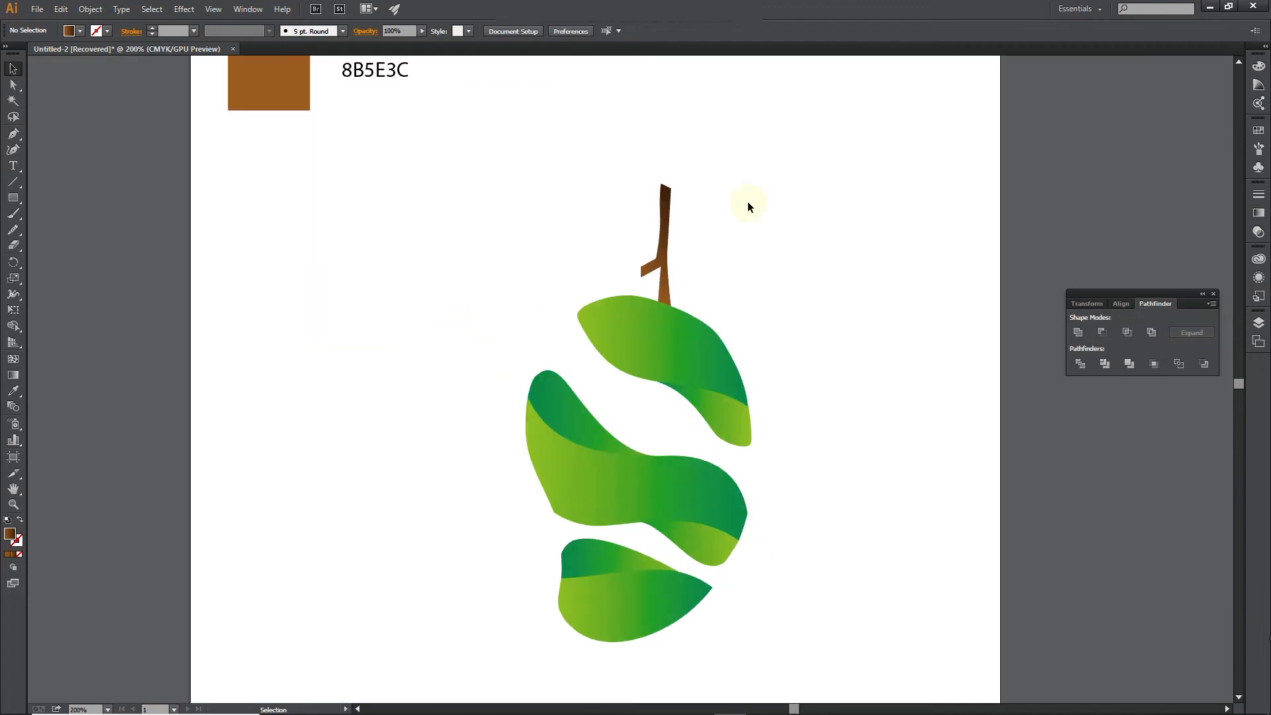
left_click(12, 85)
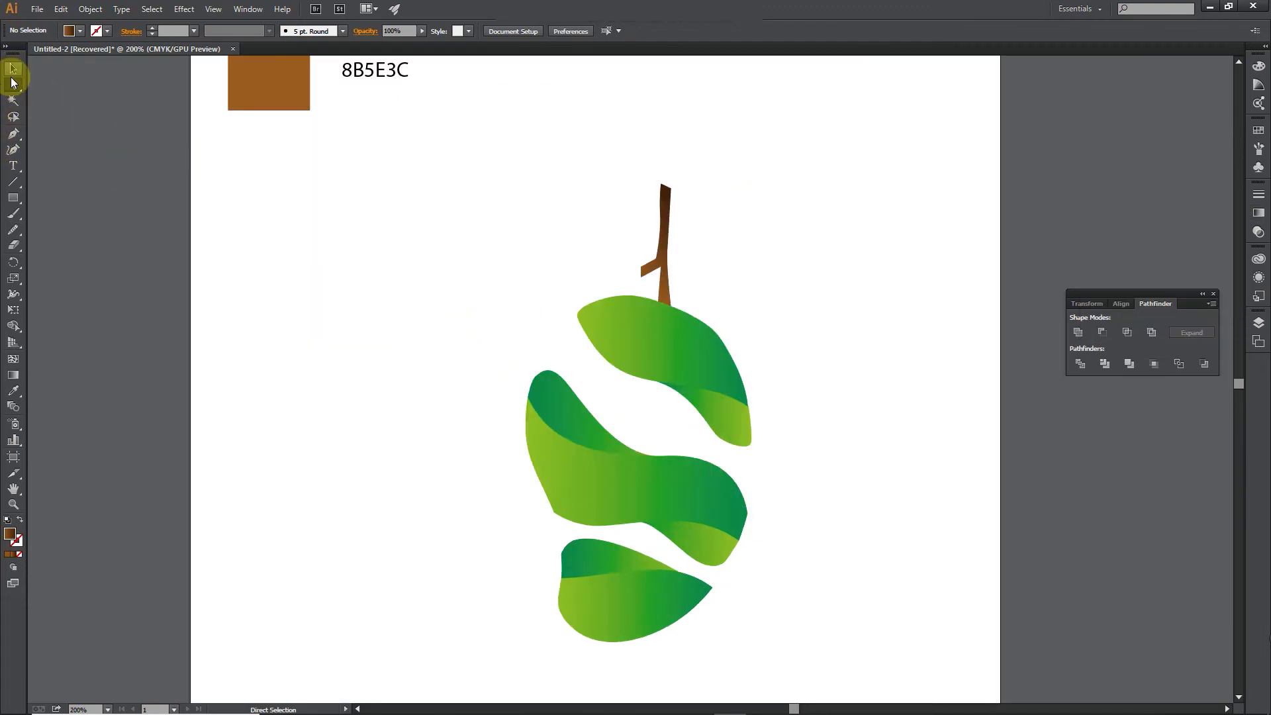
left_click(13, 133)
left_click(706, 250)
left_click_drag(806, 211, 900, 221)
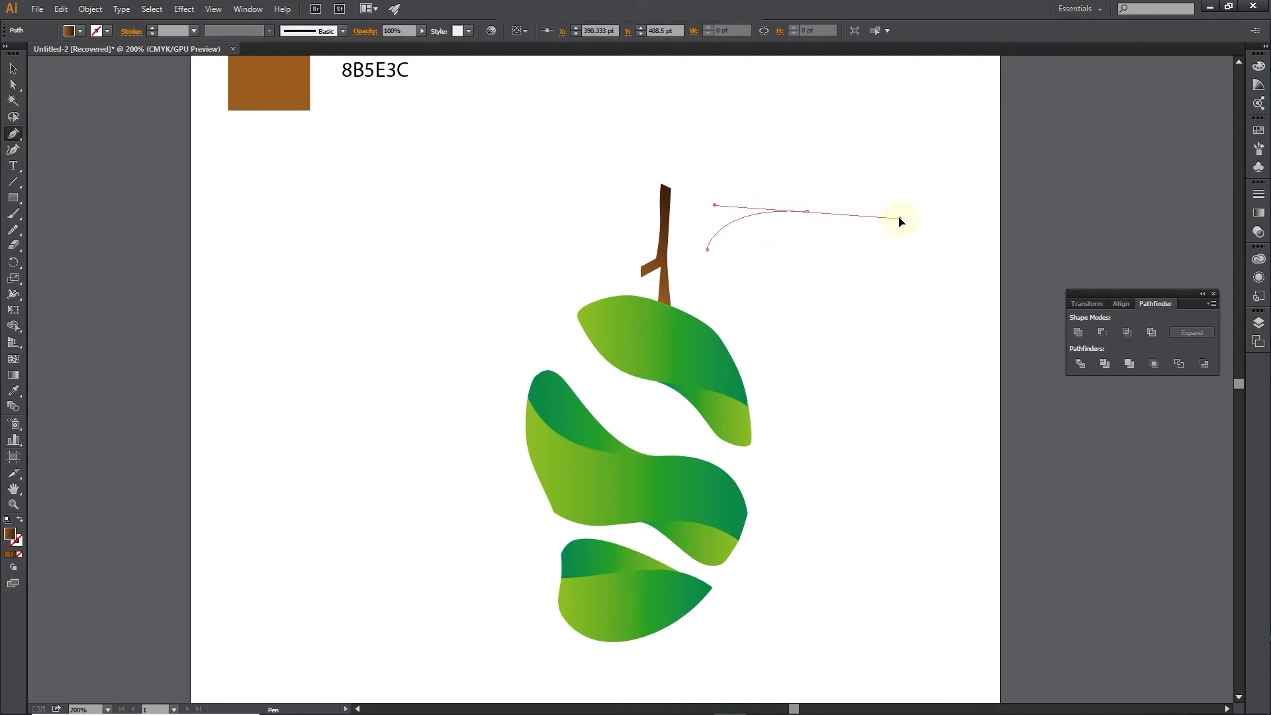
left_click(806, 211)
left_click_drag(707, 250, 639, 235)
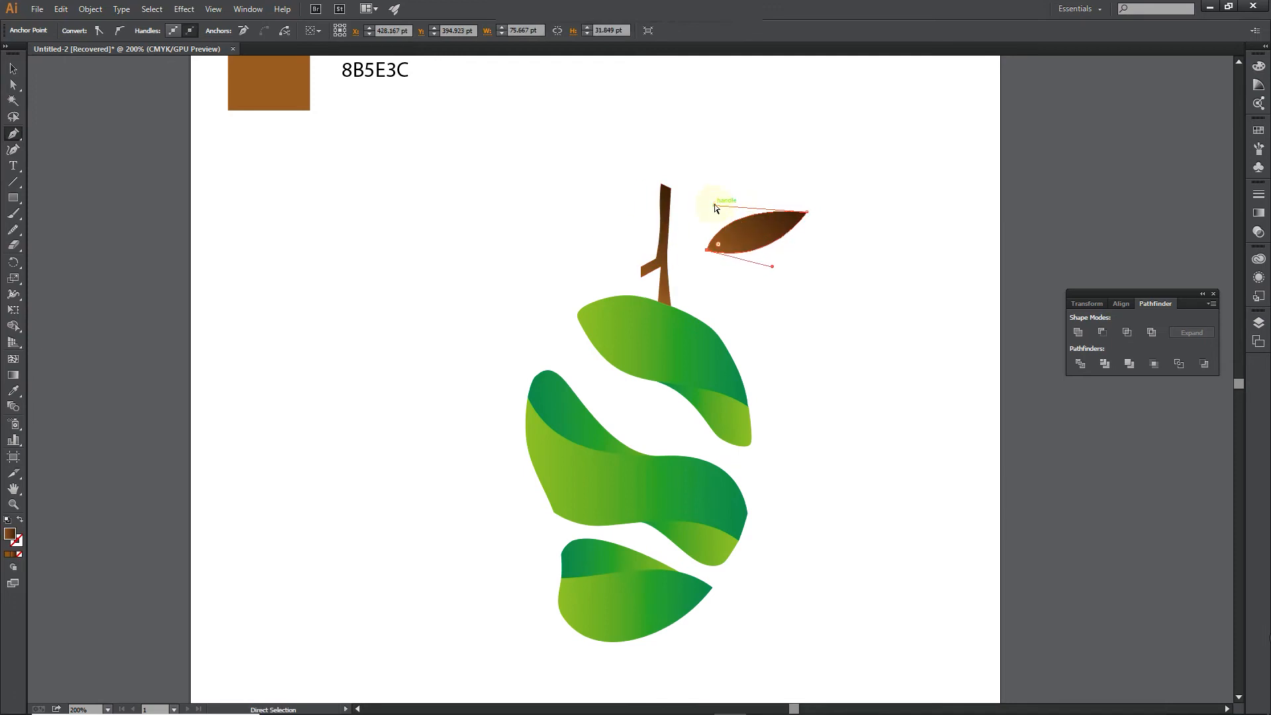
left_click(879, 248)
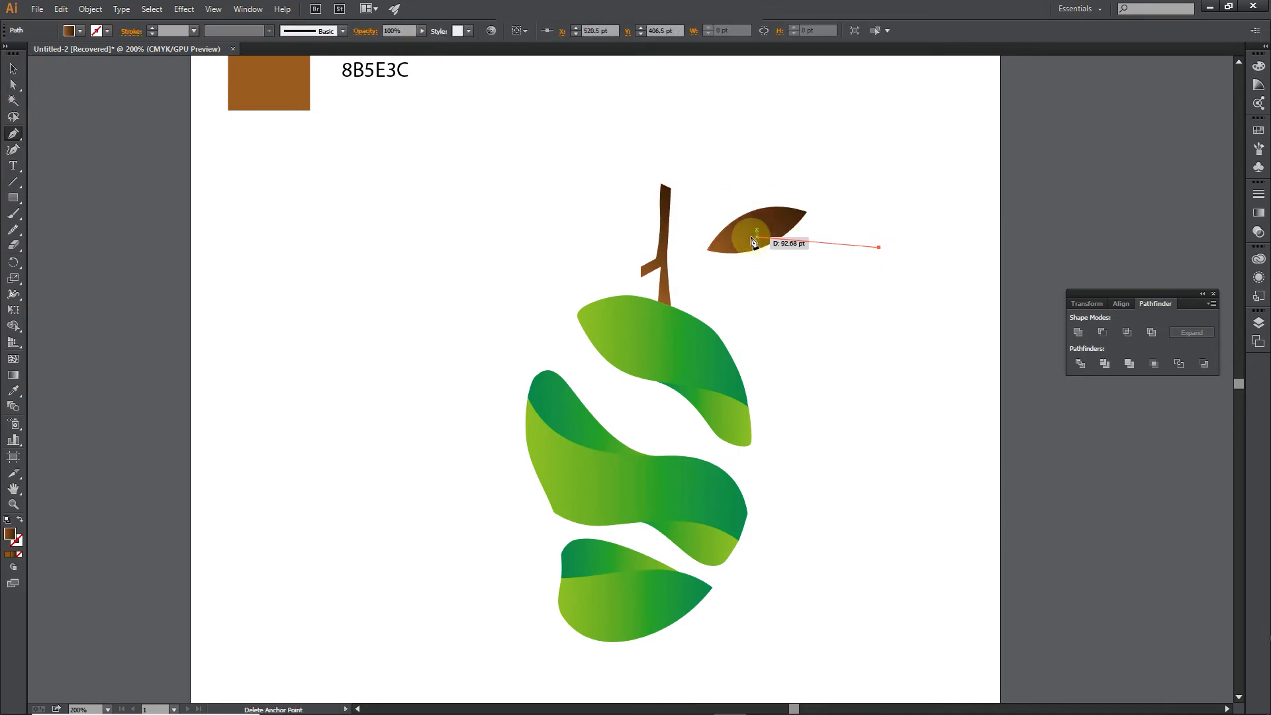
Step: Move the leaf down and closer to the right side of the stem, then deselect it
left_click(13, 68)
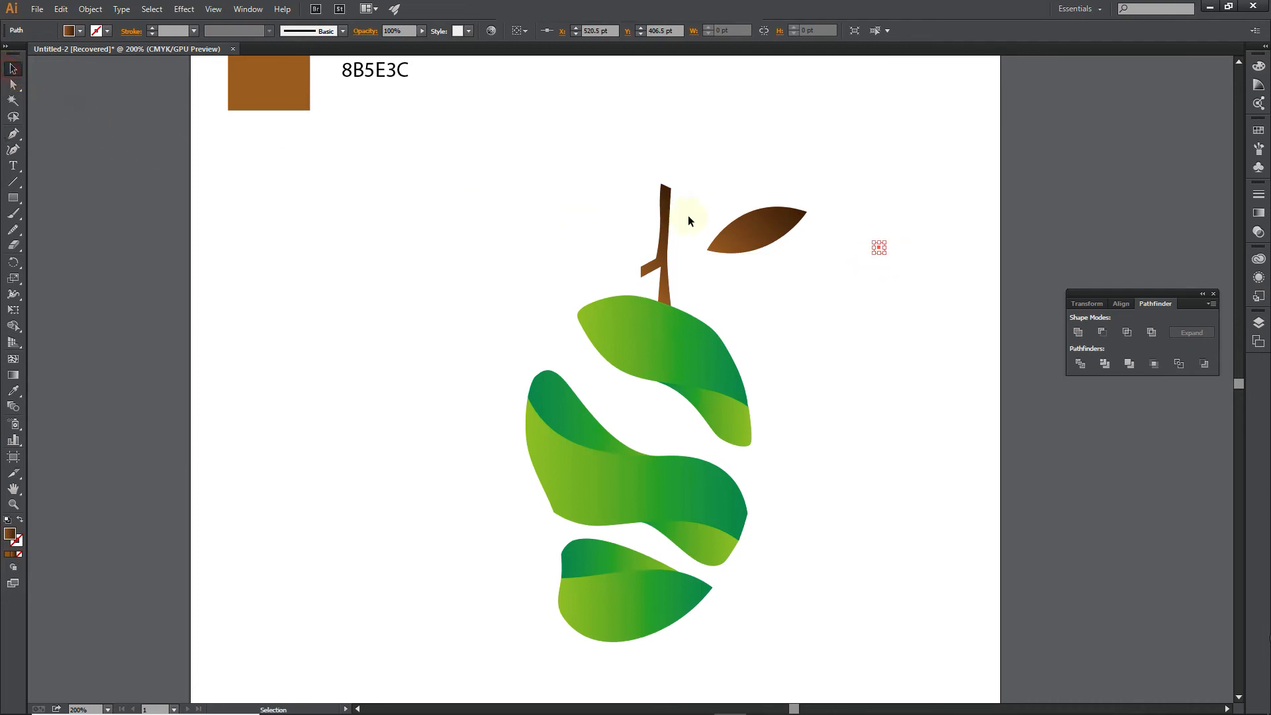
left_click_drag(749, 225, 721, 241)
left_click(827, 280)
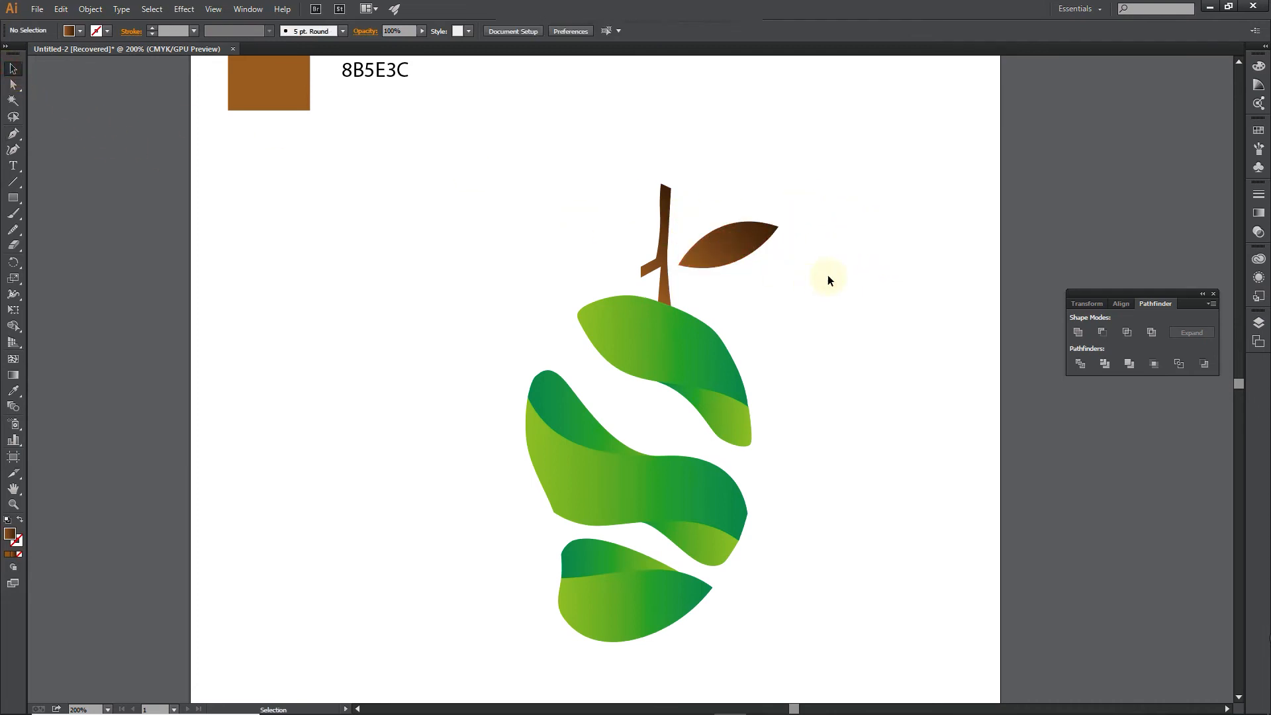
Step: Draw a thin curved vein shape with the Pen tool, running from beside the stem into the middle of the leaf
left_click(13, 133)
scroll(677, 265, "up", 2)
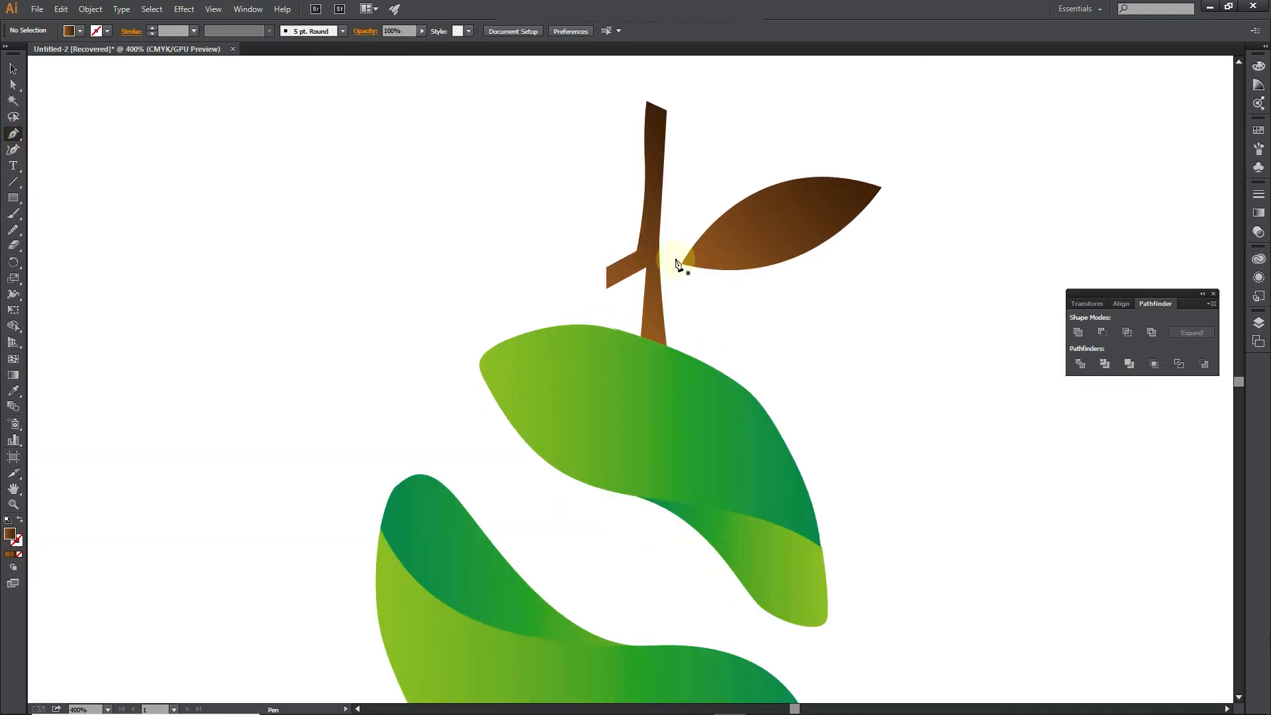
mouse_move(675, 259)
left_mouse_down()
mouse_move(781, 207)
mouse_move(863, 212)
mouse_move(689, 264)
mouse_move(676, 306)
mouse_move(646, 304)
mouse_move(635, 322)
left_mouse_up()
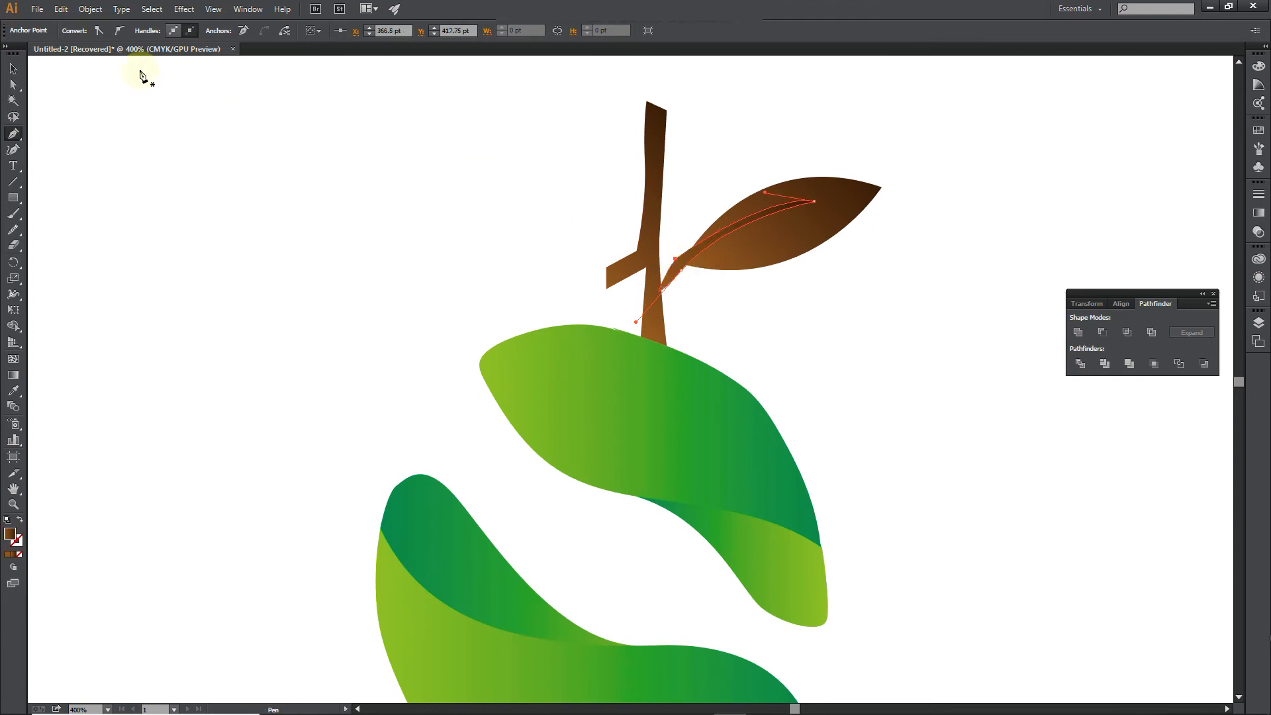
Step: Subtract the vein shape from the leaf with Minus Front to leave a cut-out, then deselect it
left_click(12, 69)
left_click_drag(875, 316, 734, 179)
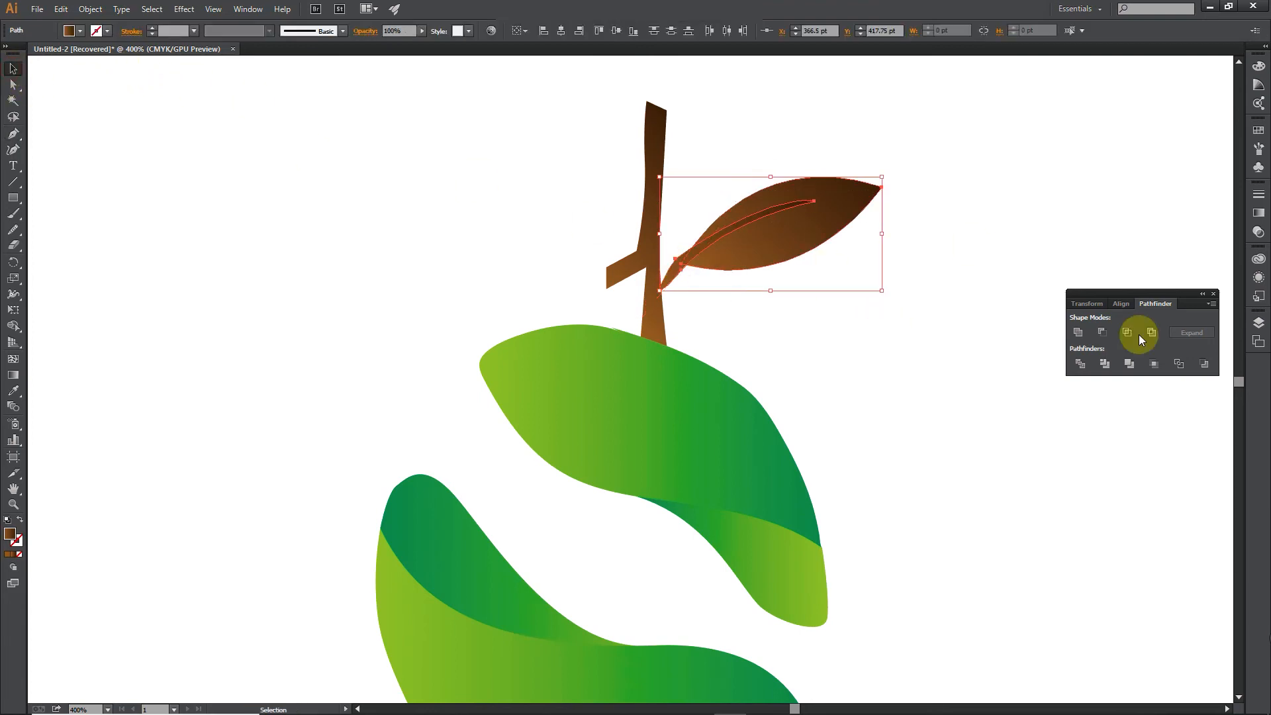
left_click(1102, 332)
left_click(847, 324)
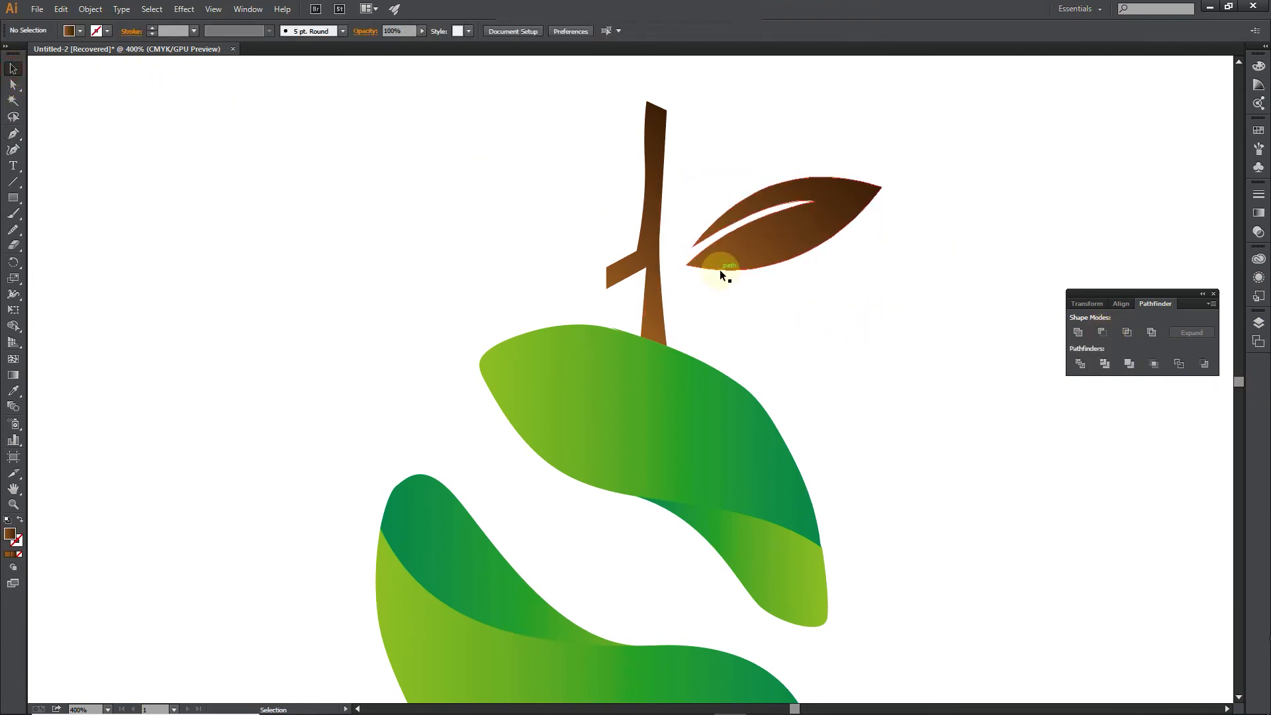
left_click(693, 245)
scroll(765, 303, "down", 3)
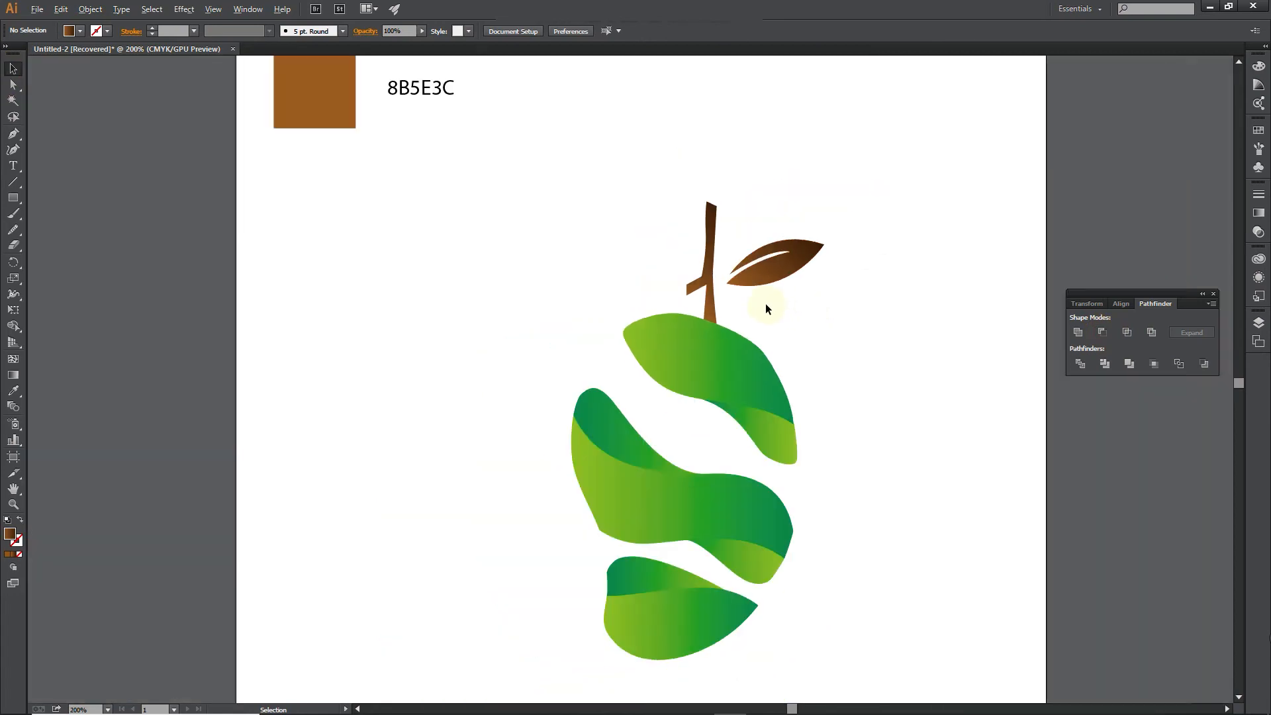
Step: Sample the green gradient from the upper mango segment onto the leaf with the Eyedropper, then deselect it
left_click(1259, 212)
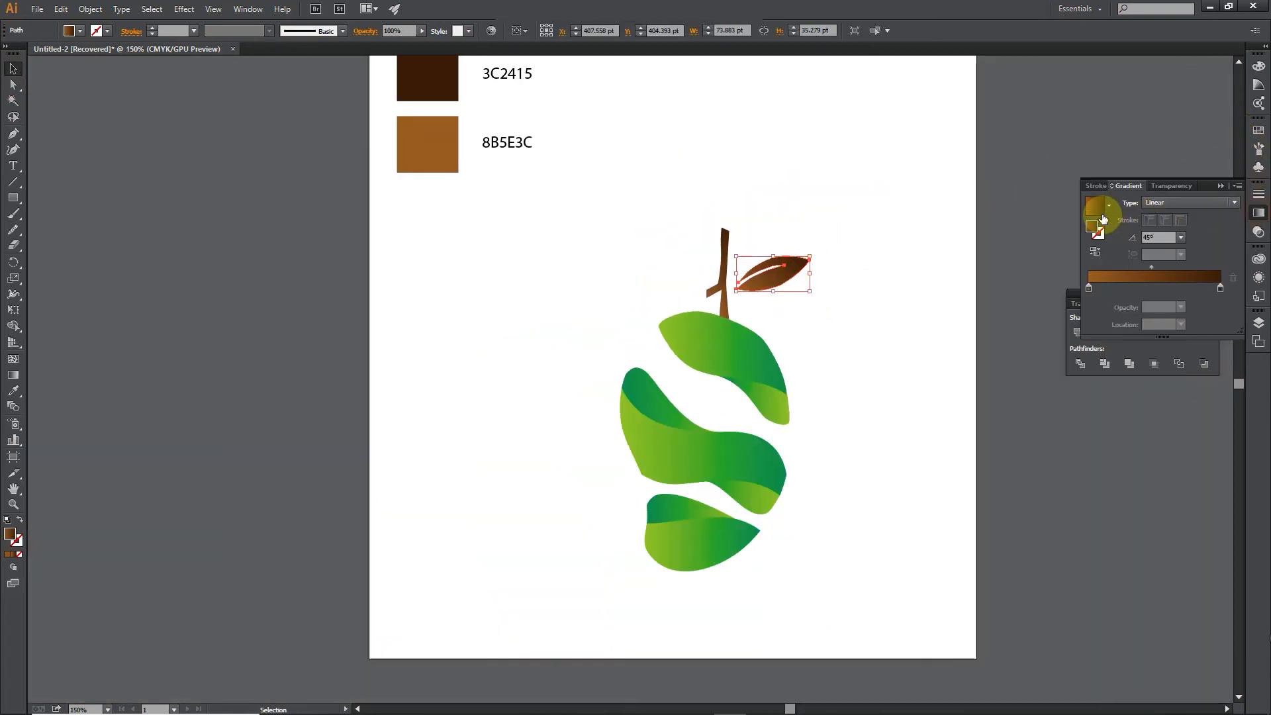
left_click(13, 391)
left_click(682, 343)
left_click(13, 68)
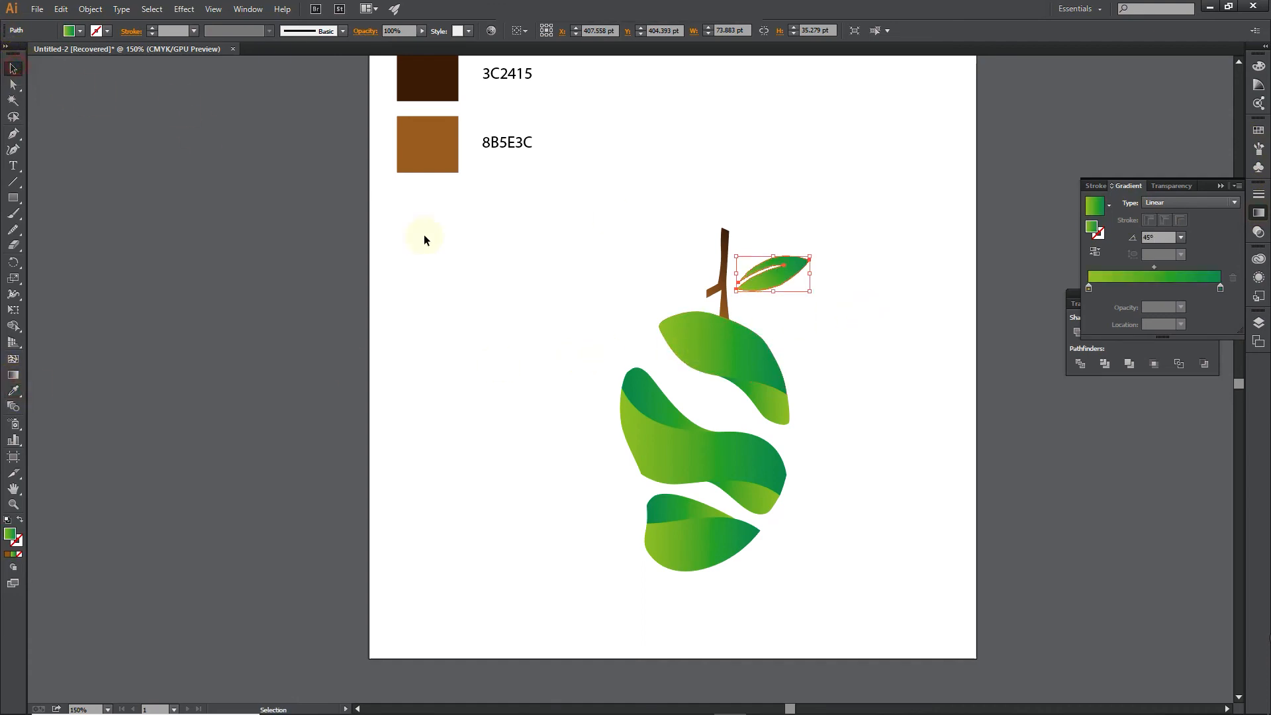
left_click(427, 237)
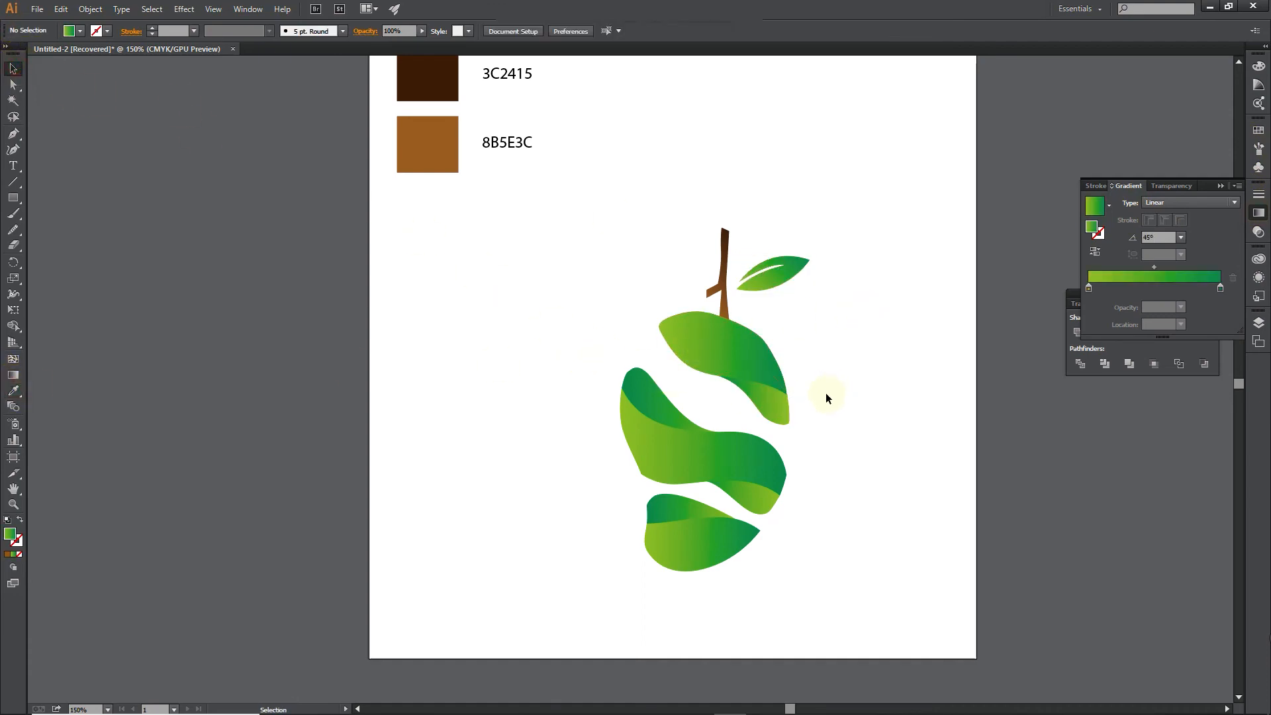
Step: Group all the mango artwork and move it about 214 pt up and 46 pt to the right on the artboard
scroll(774, 391, "down", 1)
scroll(776, 392, "up", 1)
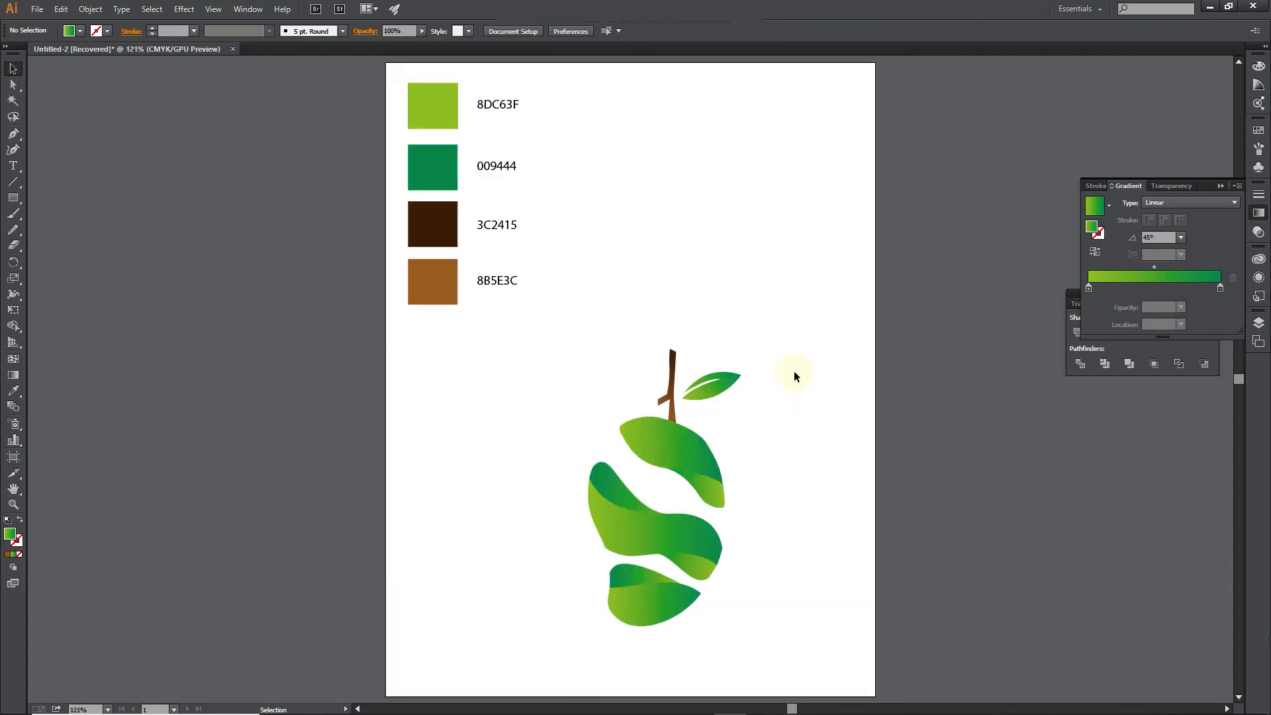
left_click_drag(619, 462, 755, 639)
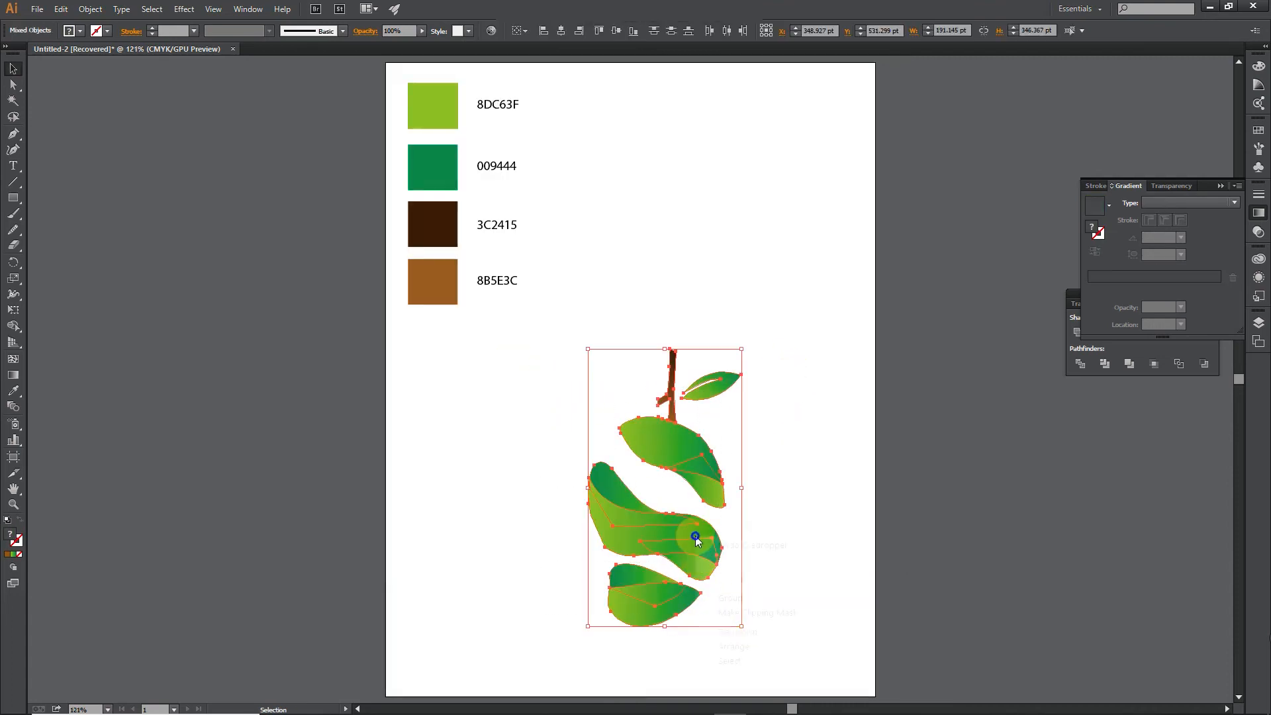
right_click(698, 535)
left_click(741, 596)
left_click_drag(707, 464, 743, 292)
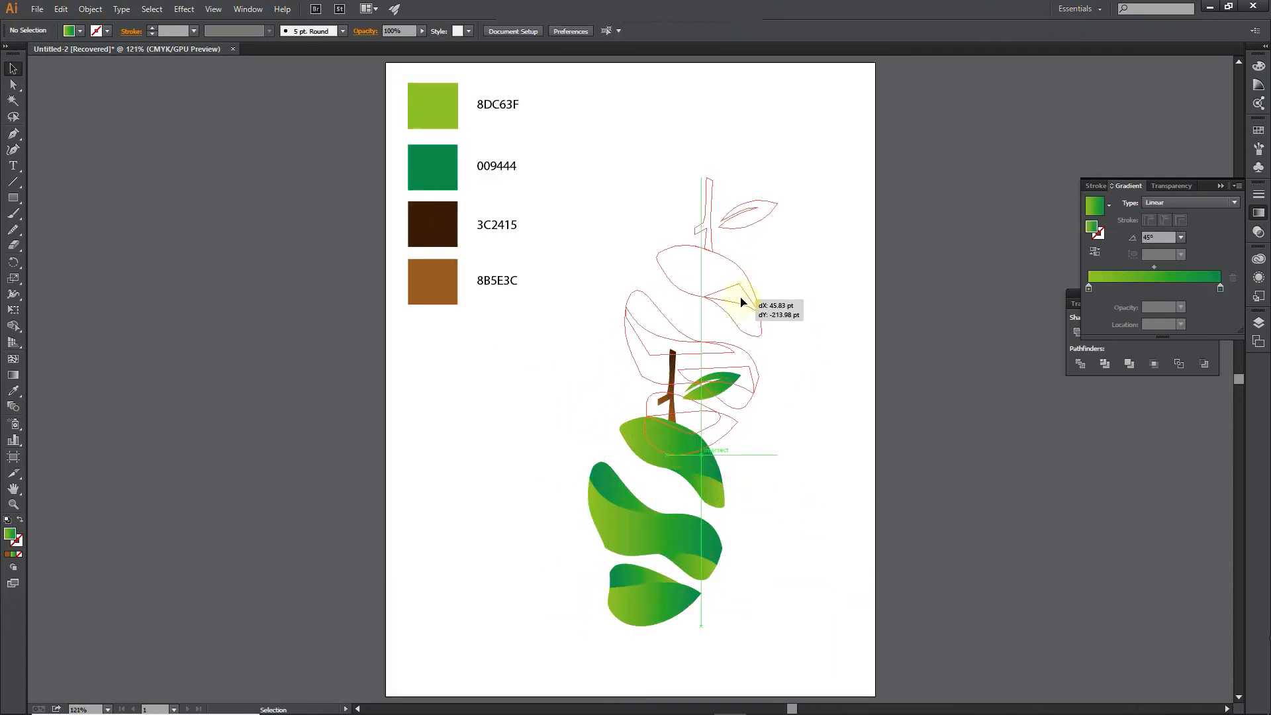
left_click(904, 388)
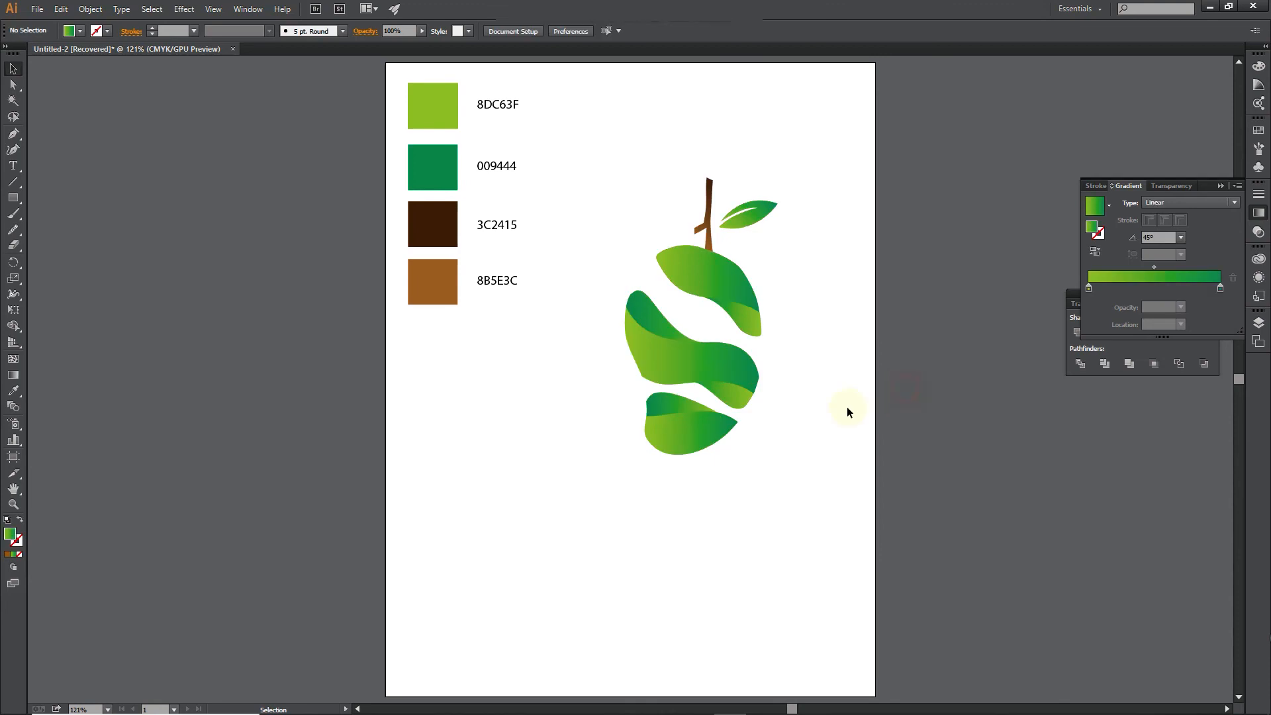
Step: Enlarge the mango group proportionally to about 325 by 589 pt and shift it left so it fits within the artboard
left_click(726, 297)
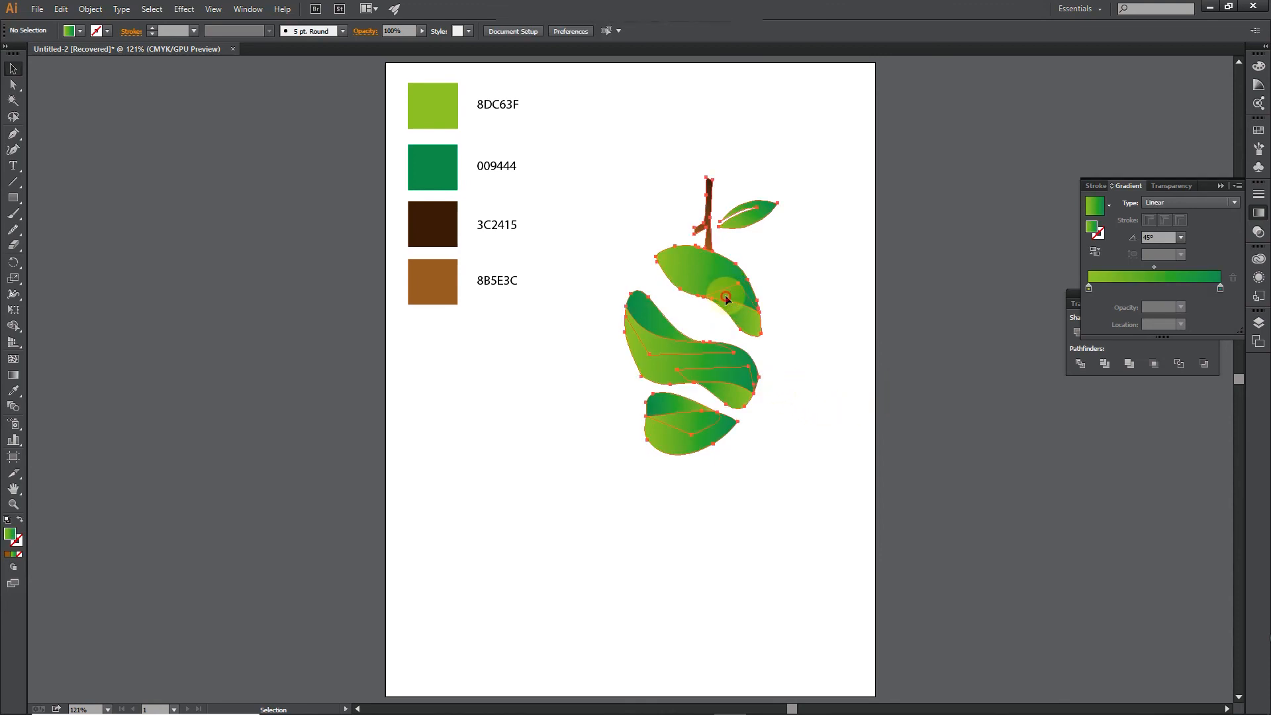
left_click_drag(767, 462, 984, 655)
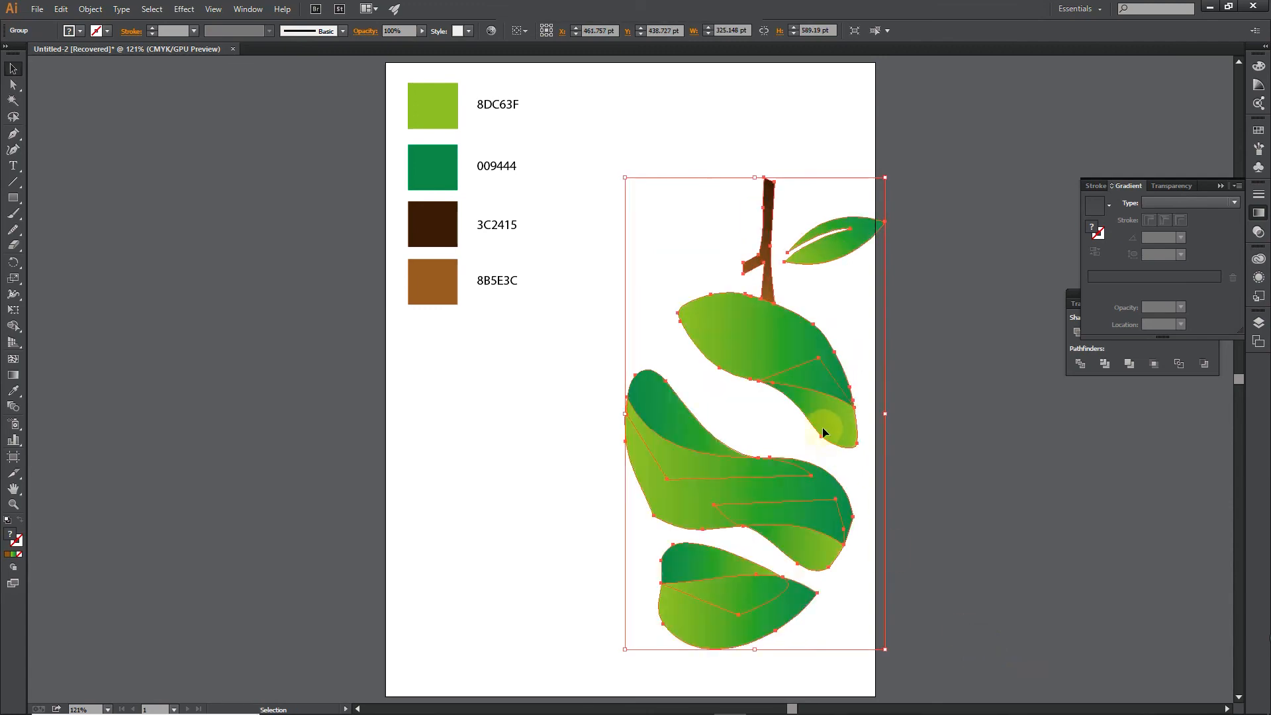
left_click_drag(822, 427, 691, 403)
left_click_drag(688, 349, 743, 361)
left_click(903, 364)
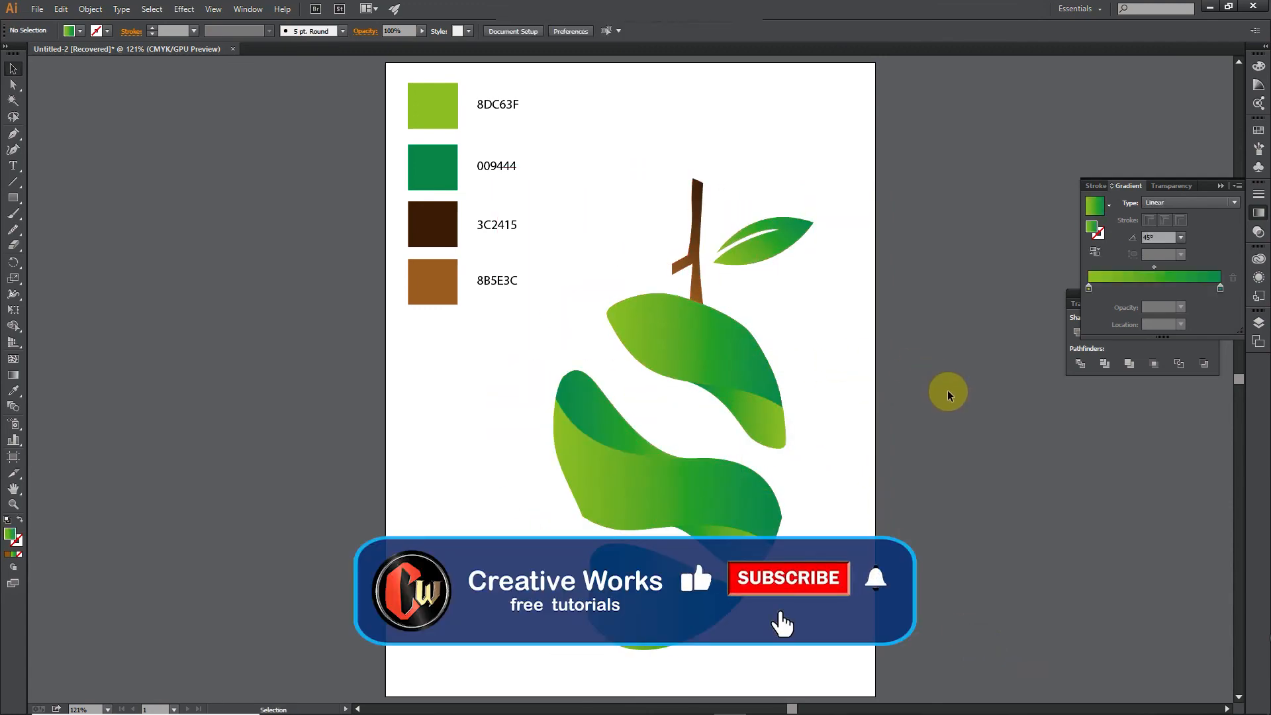
left_click(1218, 185)
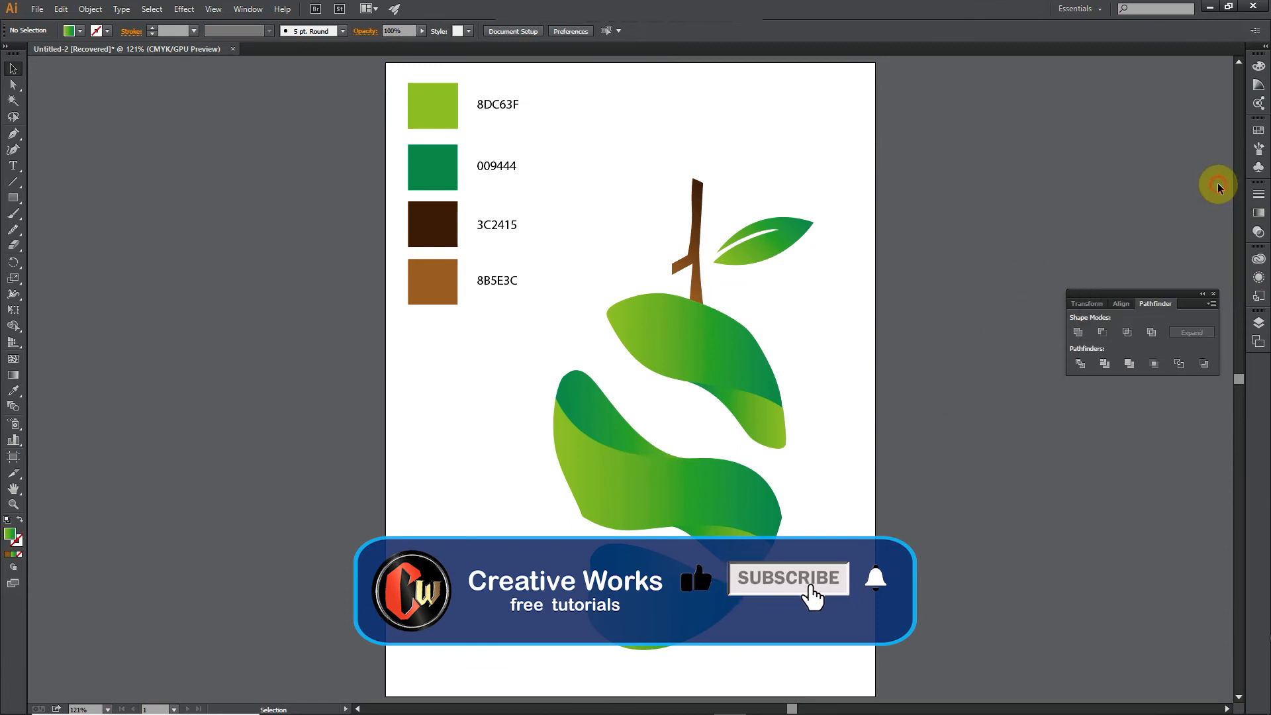
left_click(1208, 293)
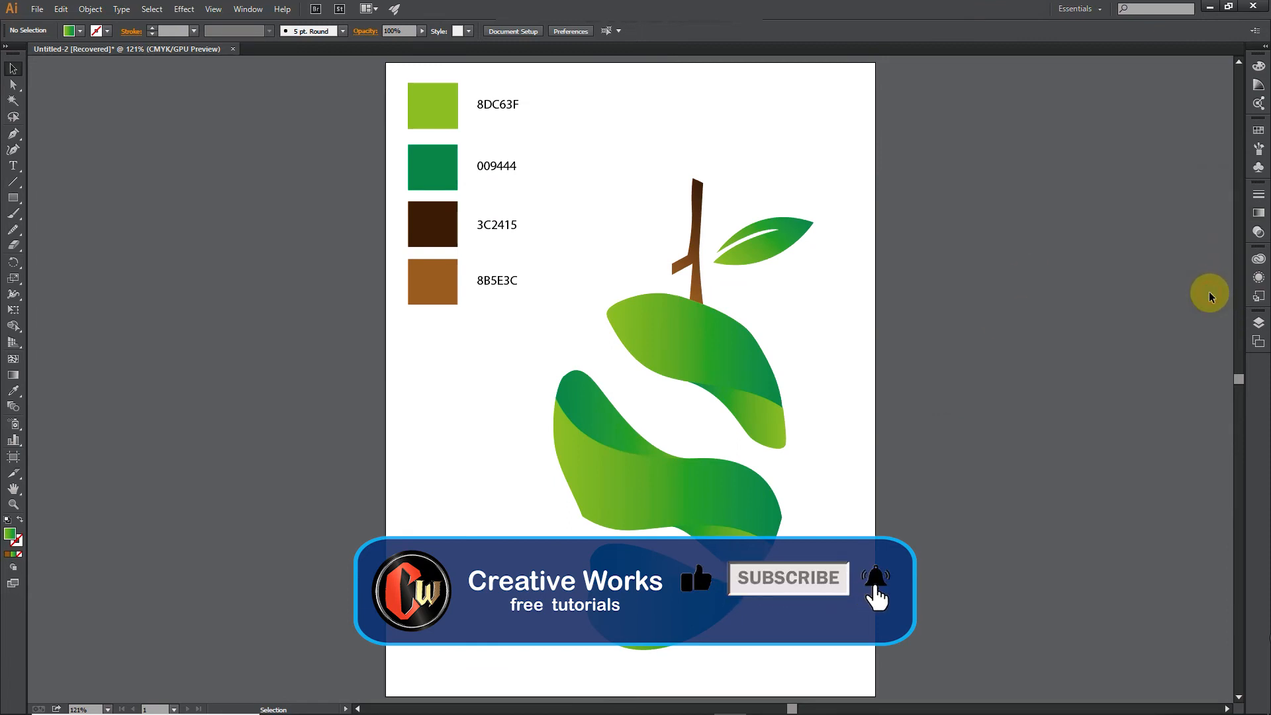
left_click(1258, 213)
left_click(1258, 285)
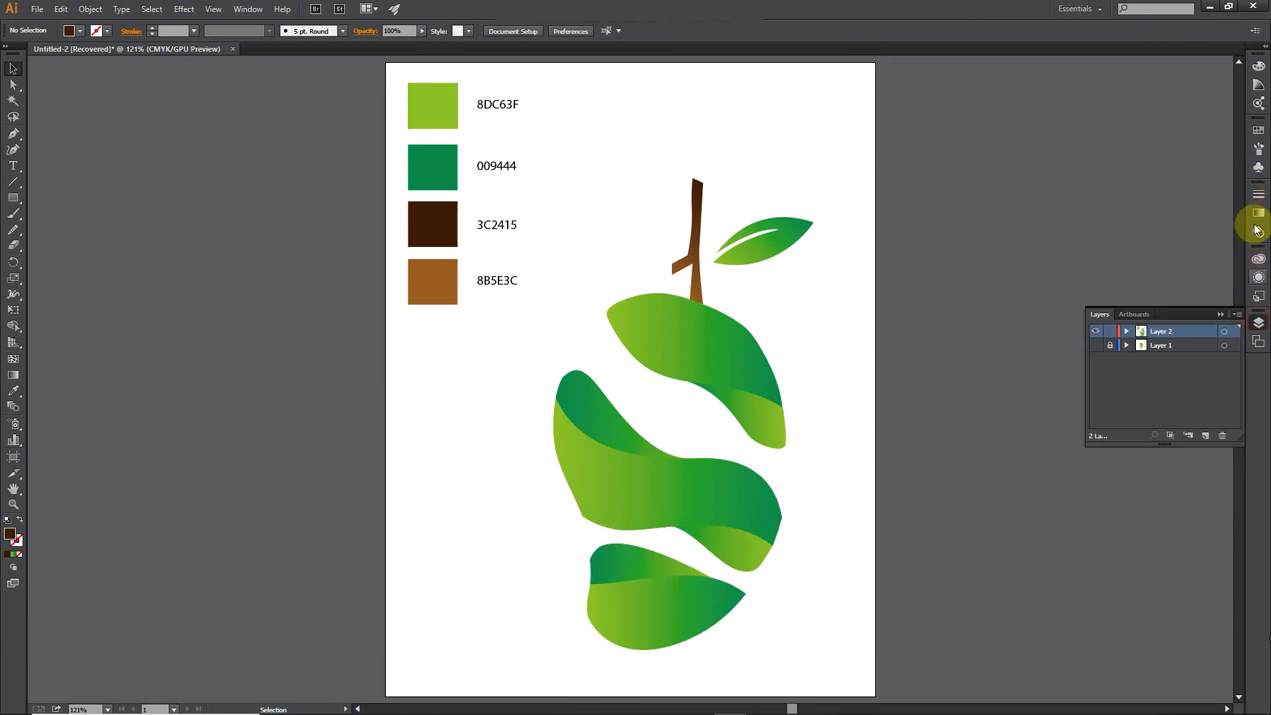
Step: Ungroup the mango artwork and clear the selection
left_click(1258, 212)
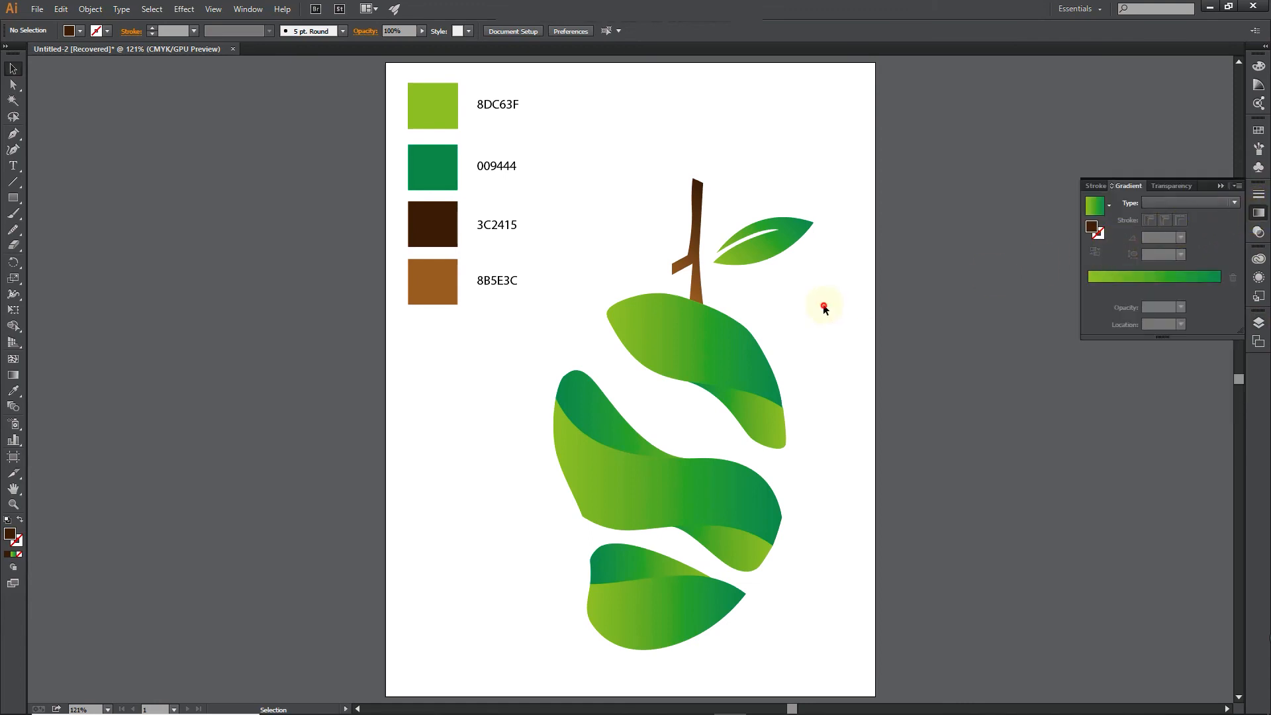
left_click(745, 358)
right_click(763, 367)
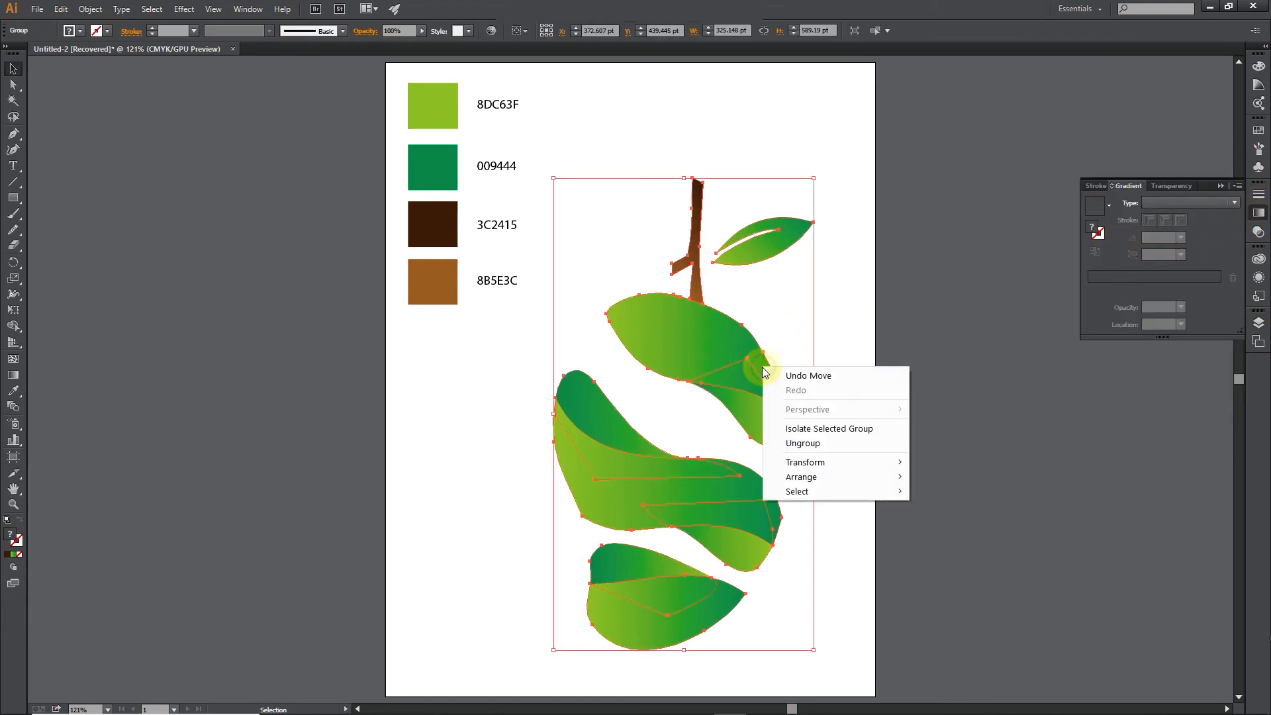
left_click(802, 443)
left_click(841, 424)
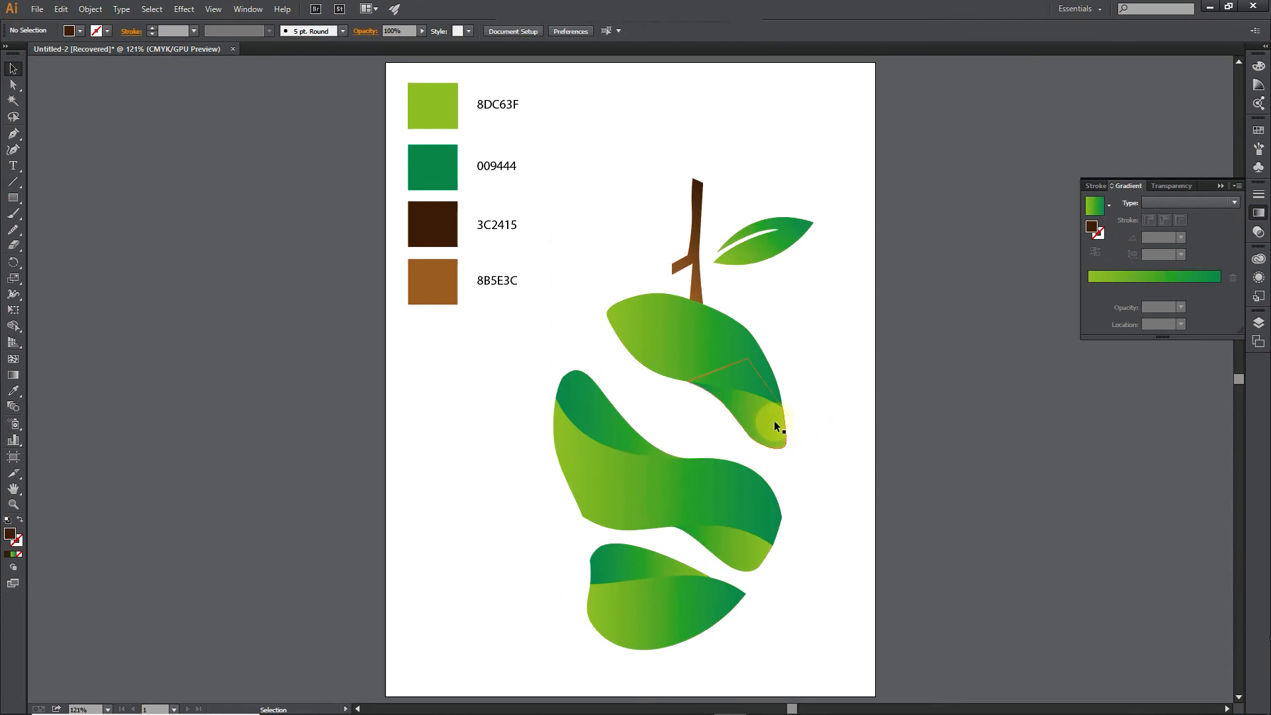
Step: Shift the folded segments' light green gradient stop towards yellow by setting its cyan to 29%, then deselect them
left_click(774, 423)
double_click(1219, 288)
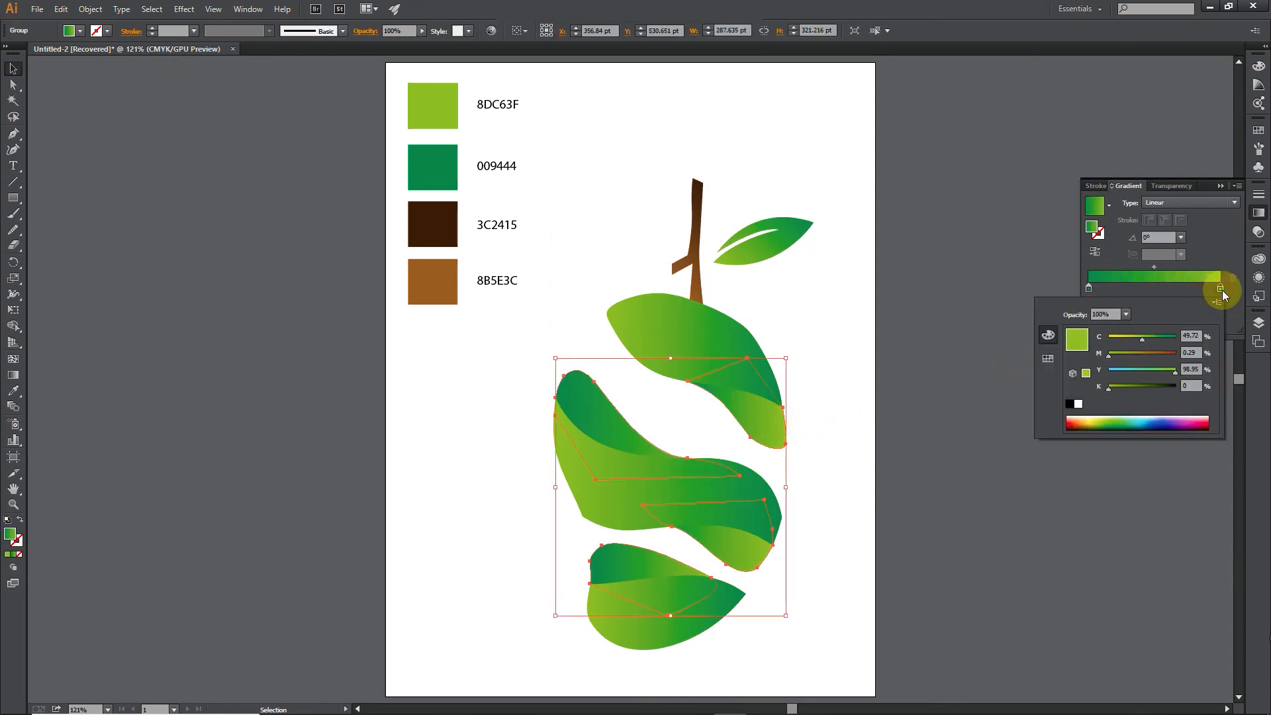
left_click_drag(1141, 340, 1128, 342)
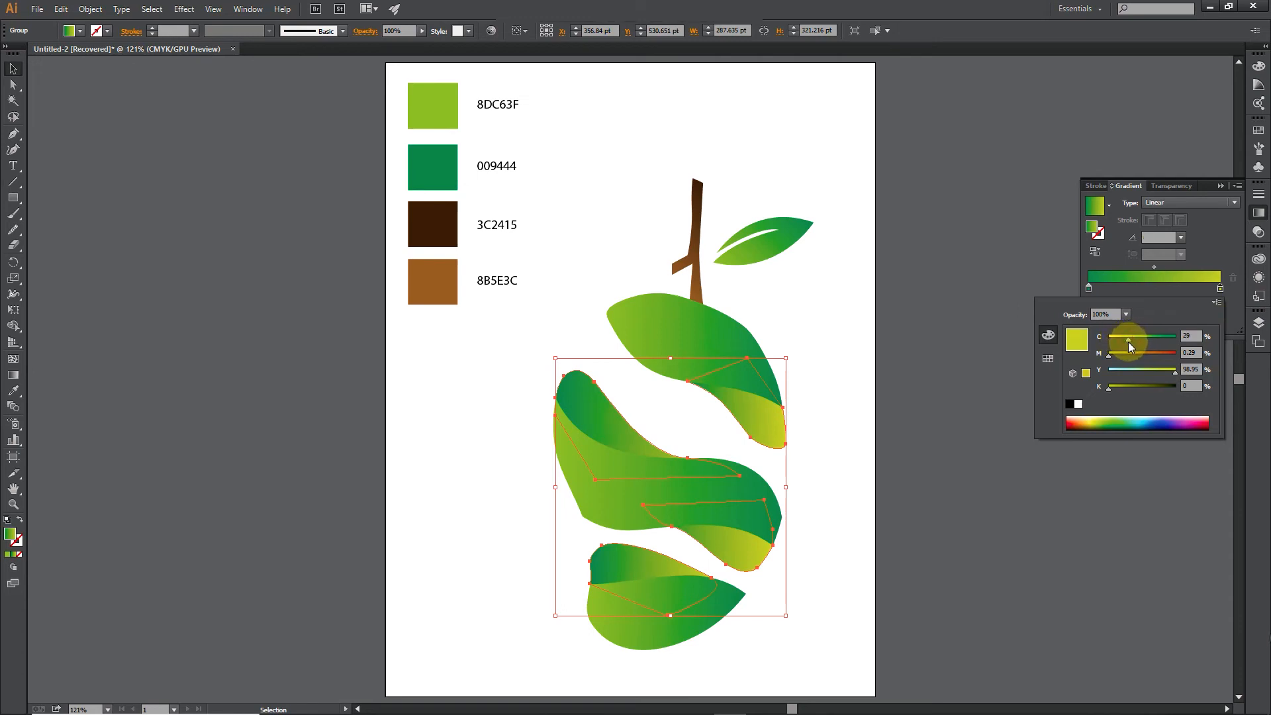
left_click(966, 362)
left_click(889, 375)
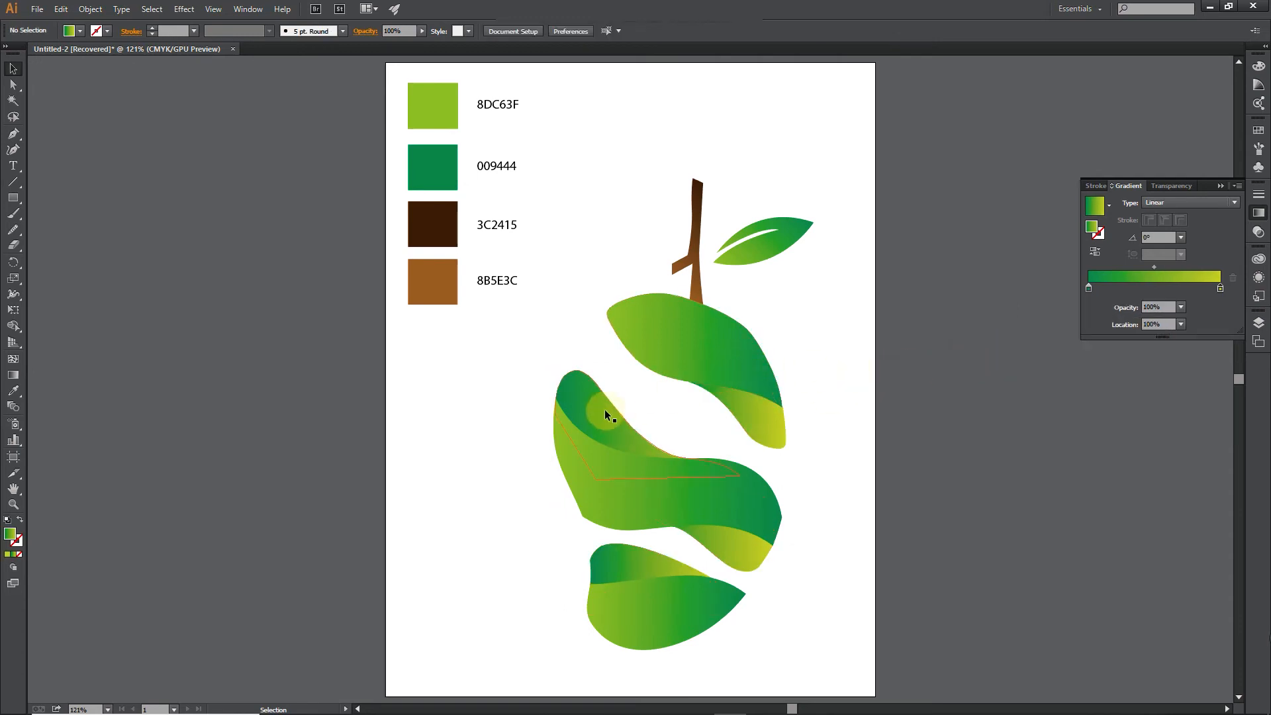
left_click(668, 361)
left_click(860, 368)
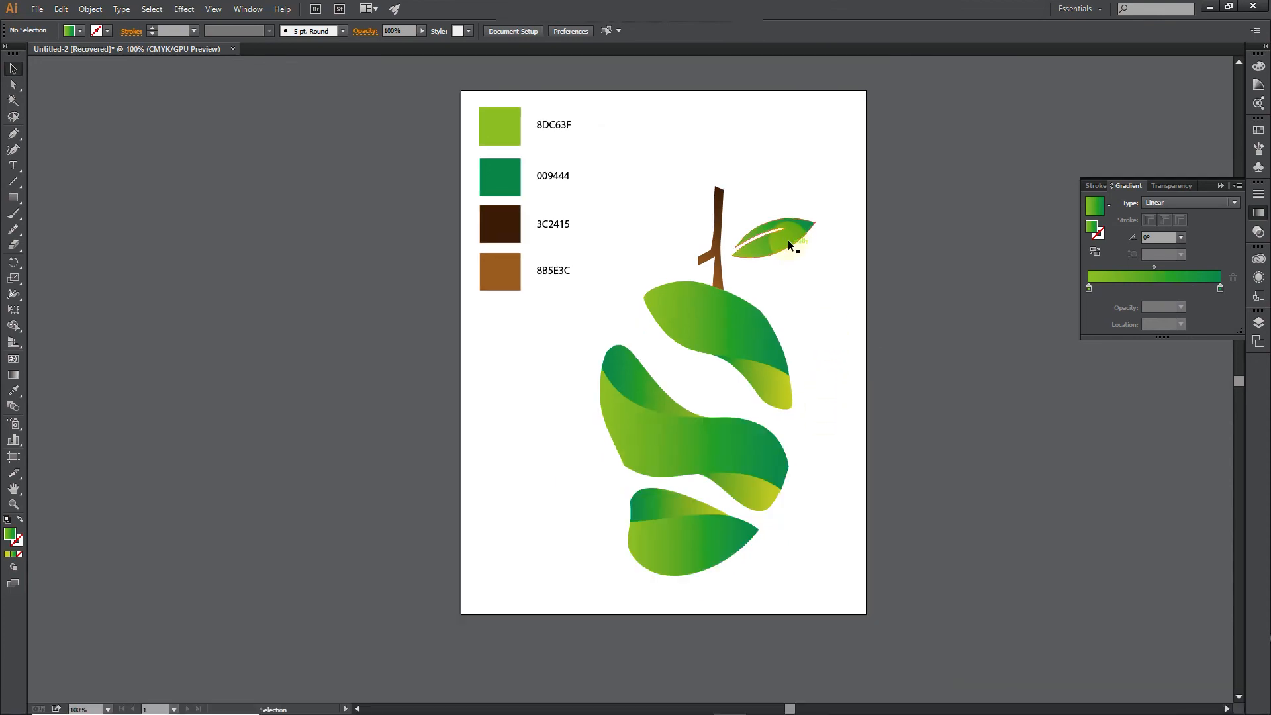
left_click(789, 245)
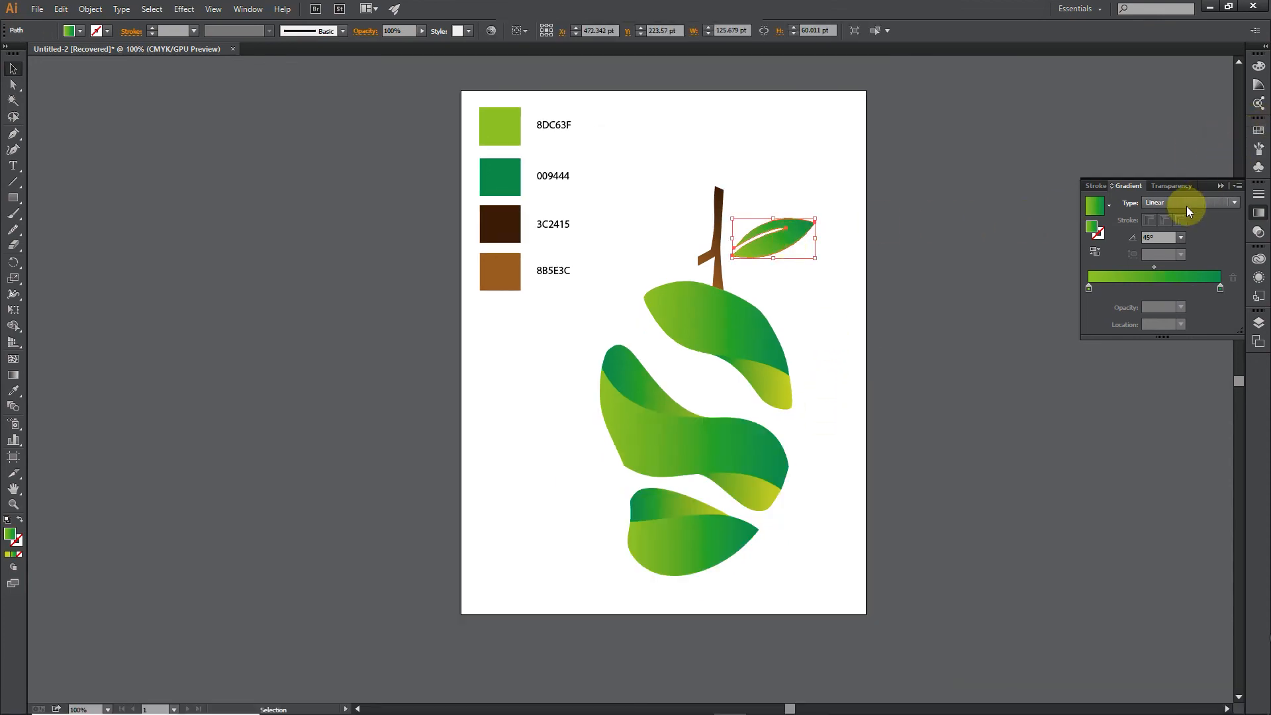
left_click(858, 293)
left_click(741, 321)
left_click(717, 255)
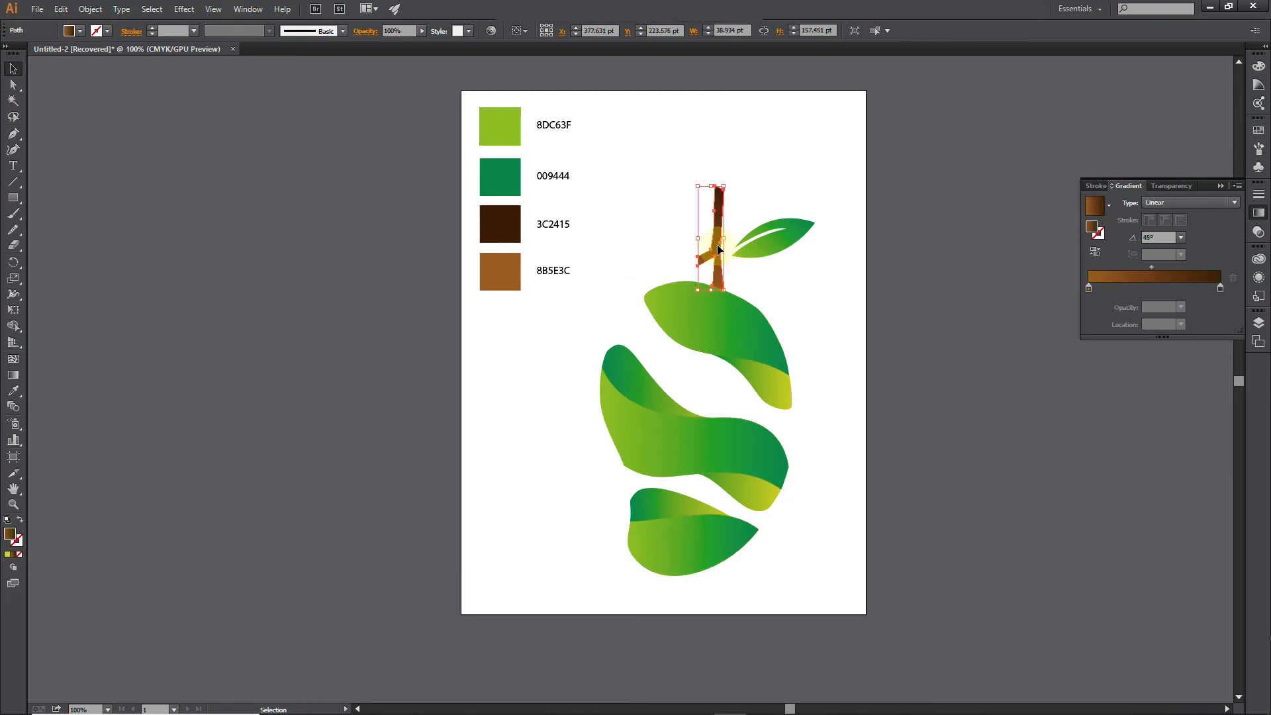
Step: Reverse the direction of the leaf's green gradient and deselect the leaf
left_click(771, 237)
left_click(1094, 252)
left_click(958, 260)
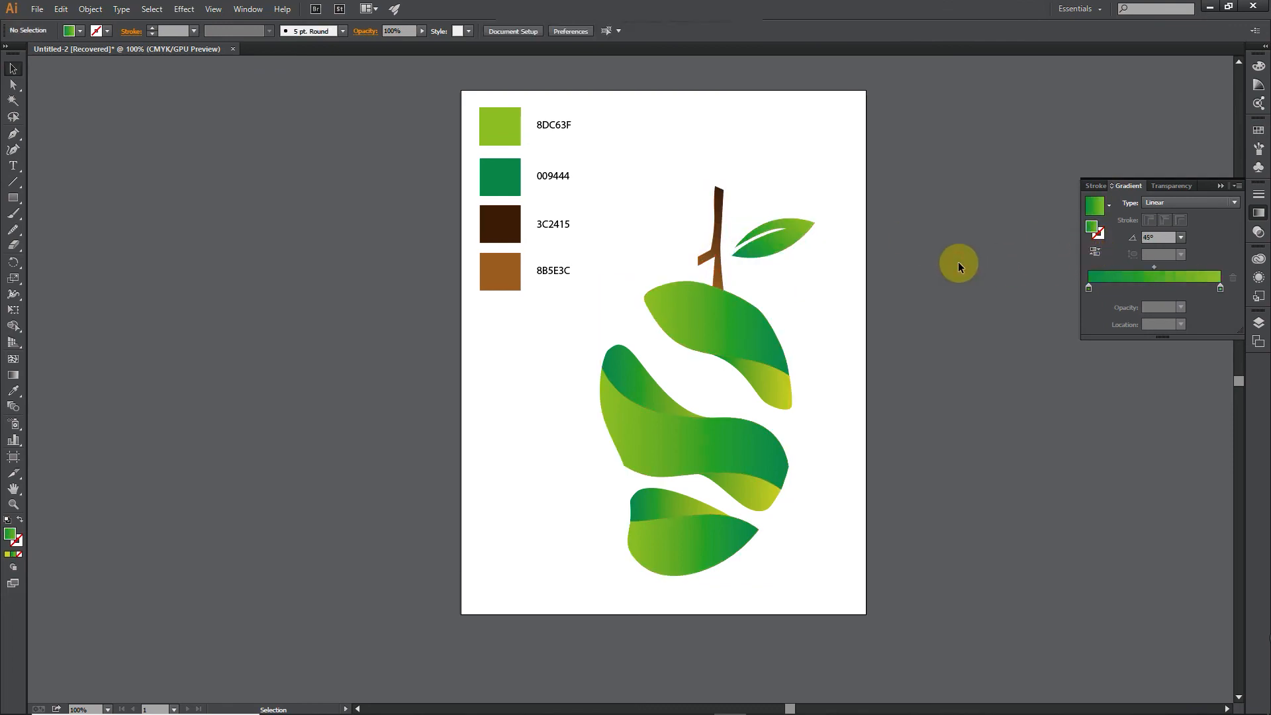
Step: Reverse the gradient of the three large front mango segments, then deselect them
left_click(805, 358)
left_click(790, 375)
left_click(1095, 252)
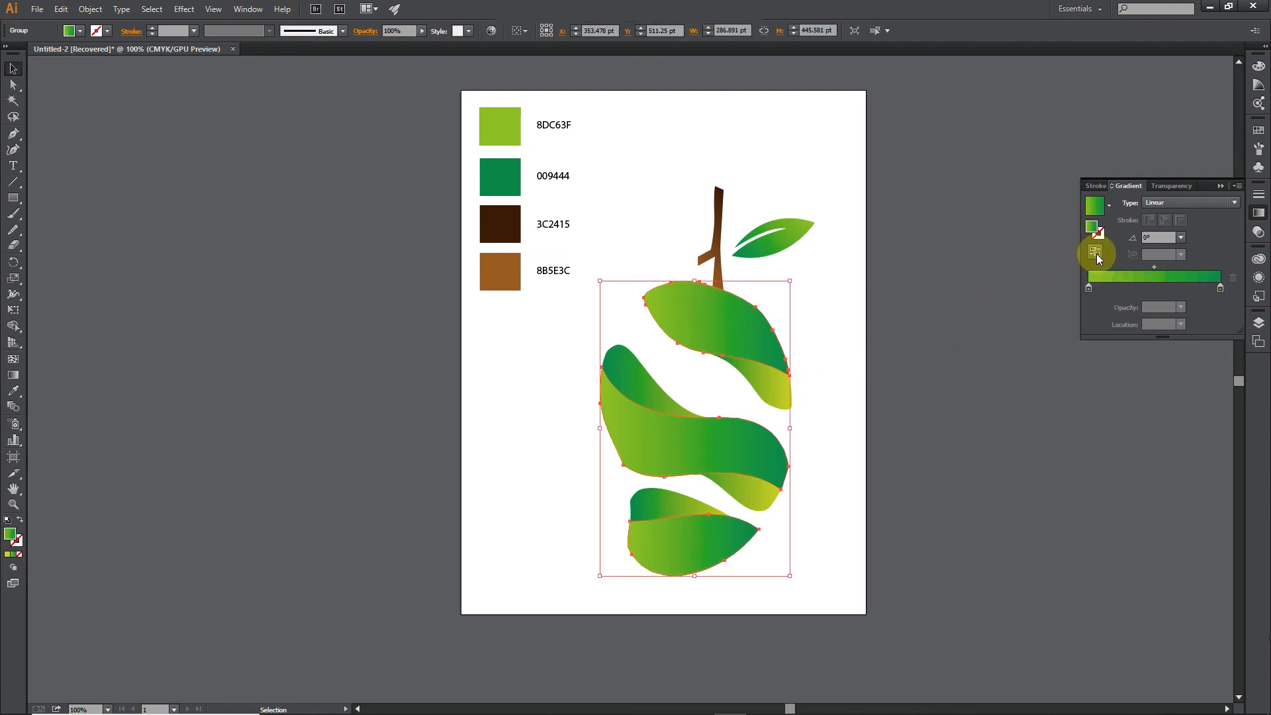
left_click(919, 405)
Step: Reverse the yellow-green gradient of the small folded segments so it starts with yellow, then deselect them
left_click(780, 400)
left_click(1102, 252)
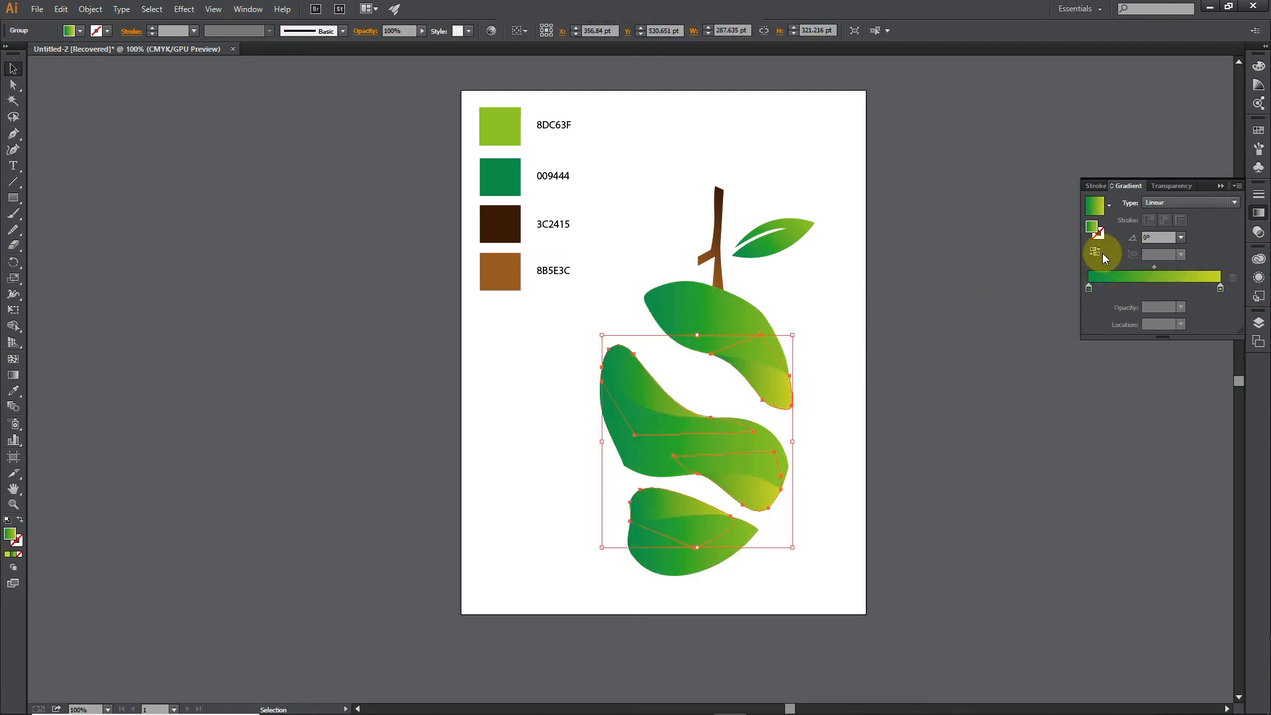
left_click(1101, 253)
left_click(938, 358)
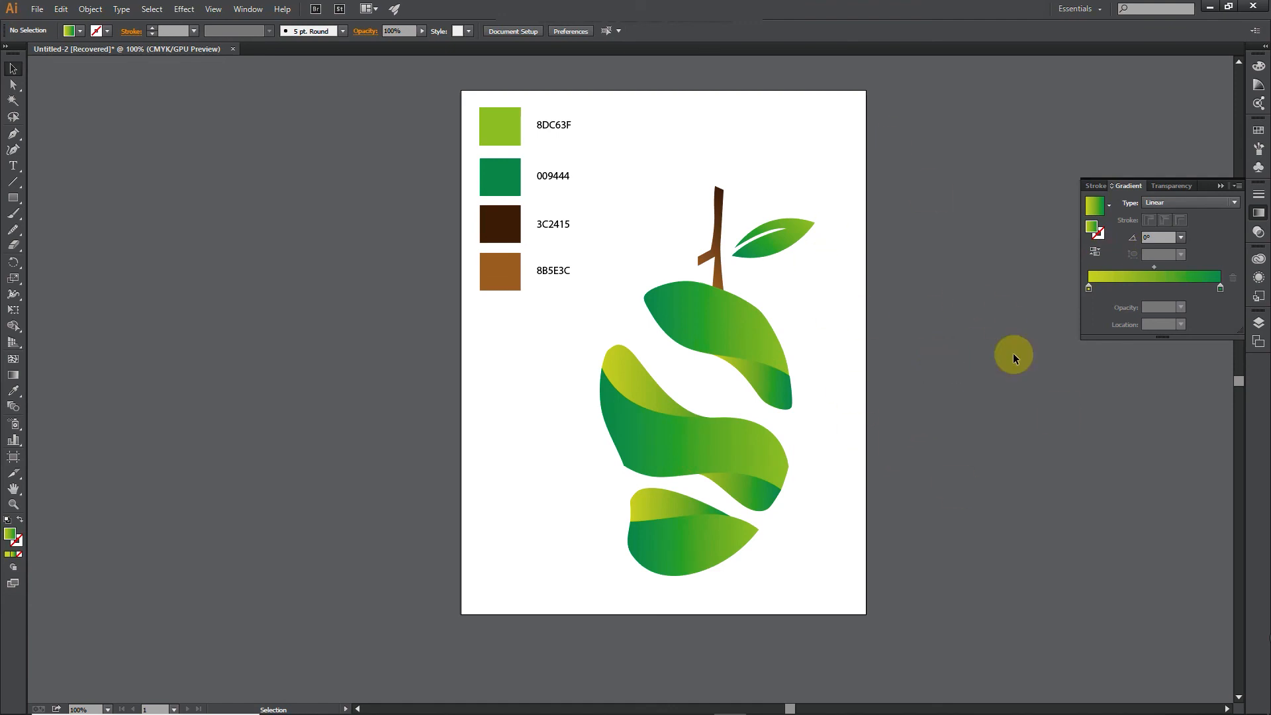
Step: Shift the folded segments' gradient midpoint to about 71% and deselect them
left_click(752, 353)
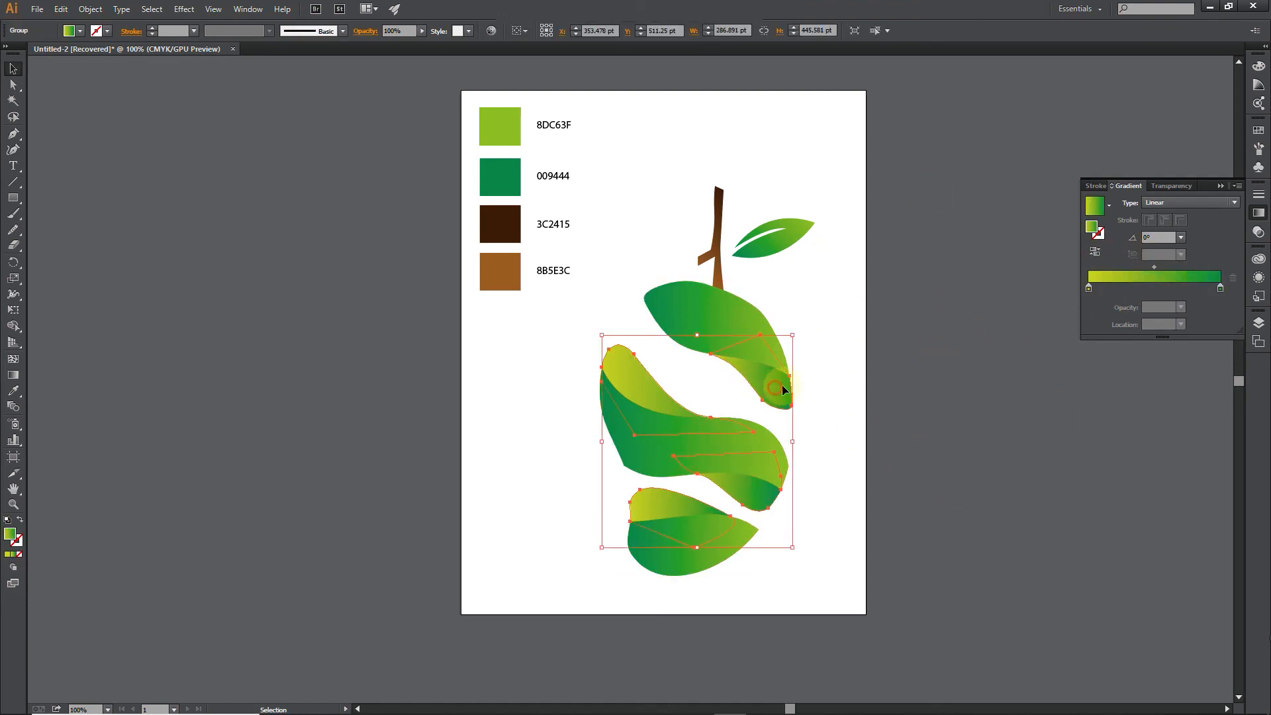
left_click_drag(1154, 267, 1182, 267)
left_click(939, 339)
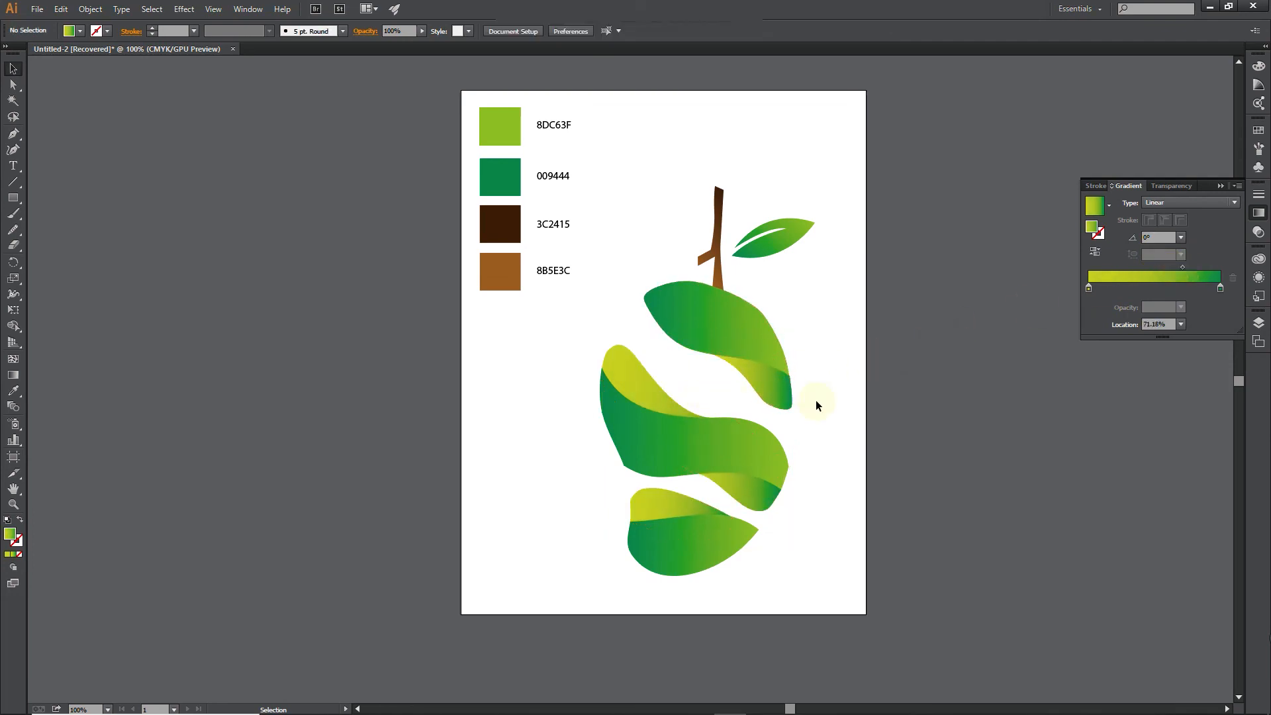
Step: Shift the large front segments' gradient midpoint to about 30% and deselect them
left_click(744, 328)
left_click_drag(1154, 269, 1114, 266)
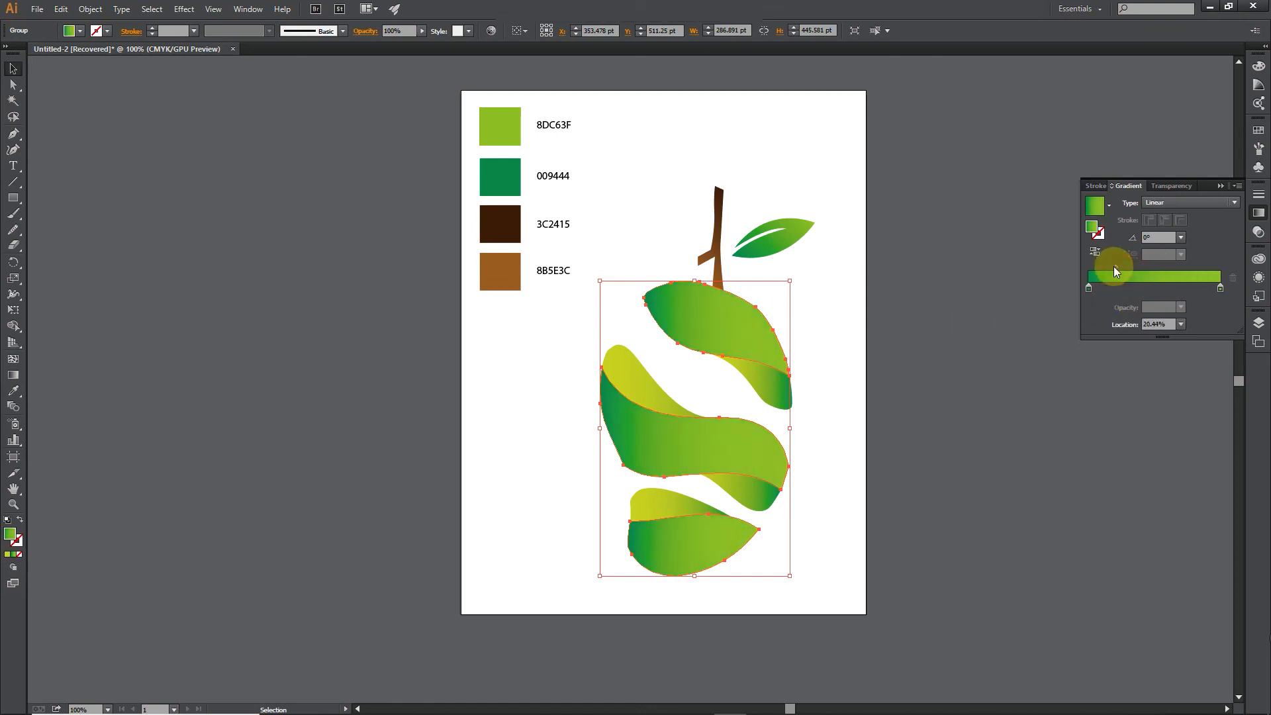
key("ctrl+z")
left_click(843, 344)
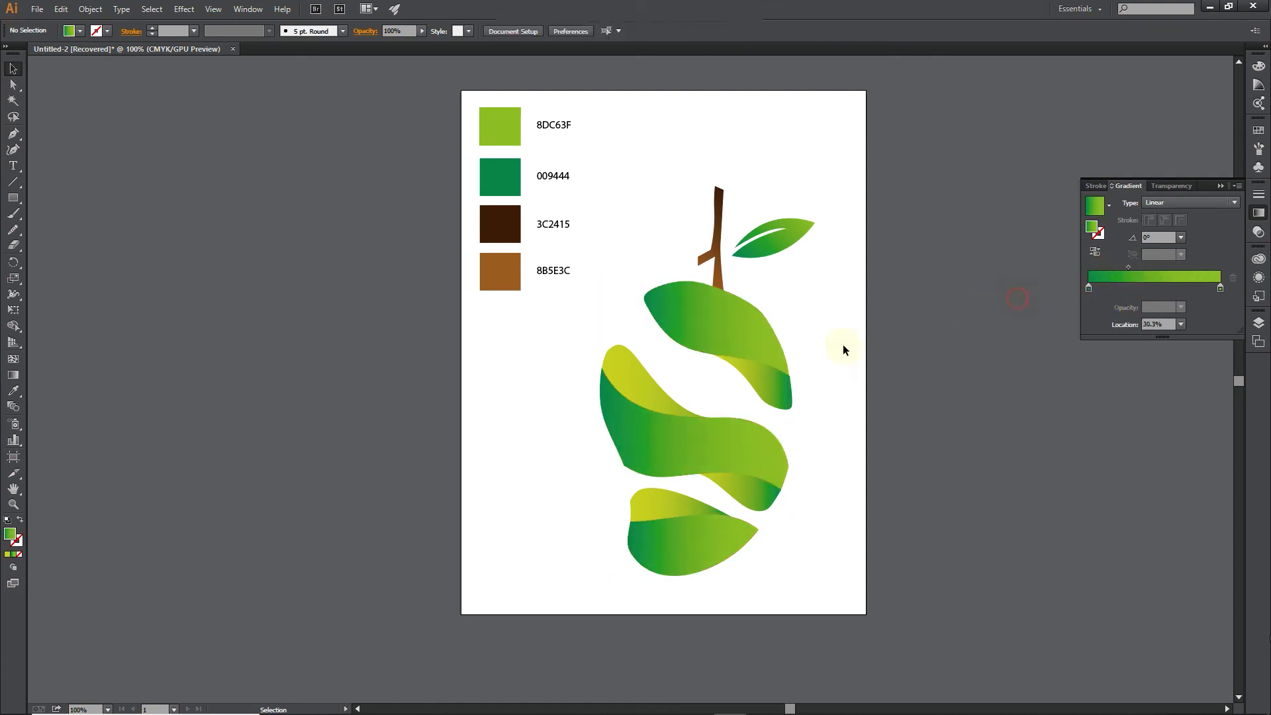
Step: Shift the folded segments' gradient midpoint to about 46% and deselect them
left_click(761, 397)
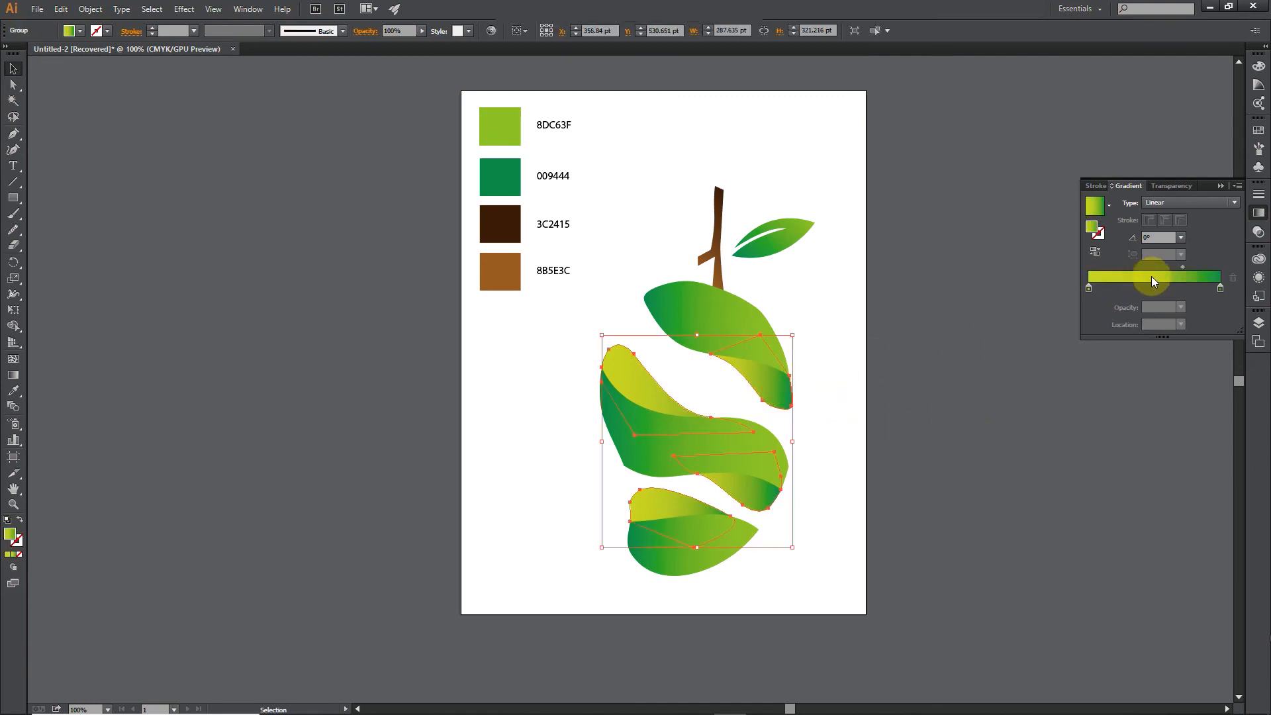
mouse_move(1154, 267)
left_mouse_down()
mouse_move(1181, 264)
mouse_move(1149, 277)
left_mouse_up()
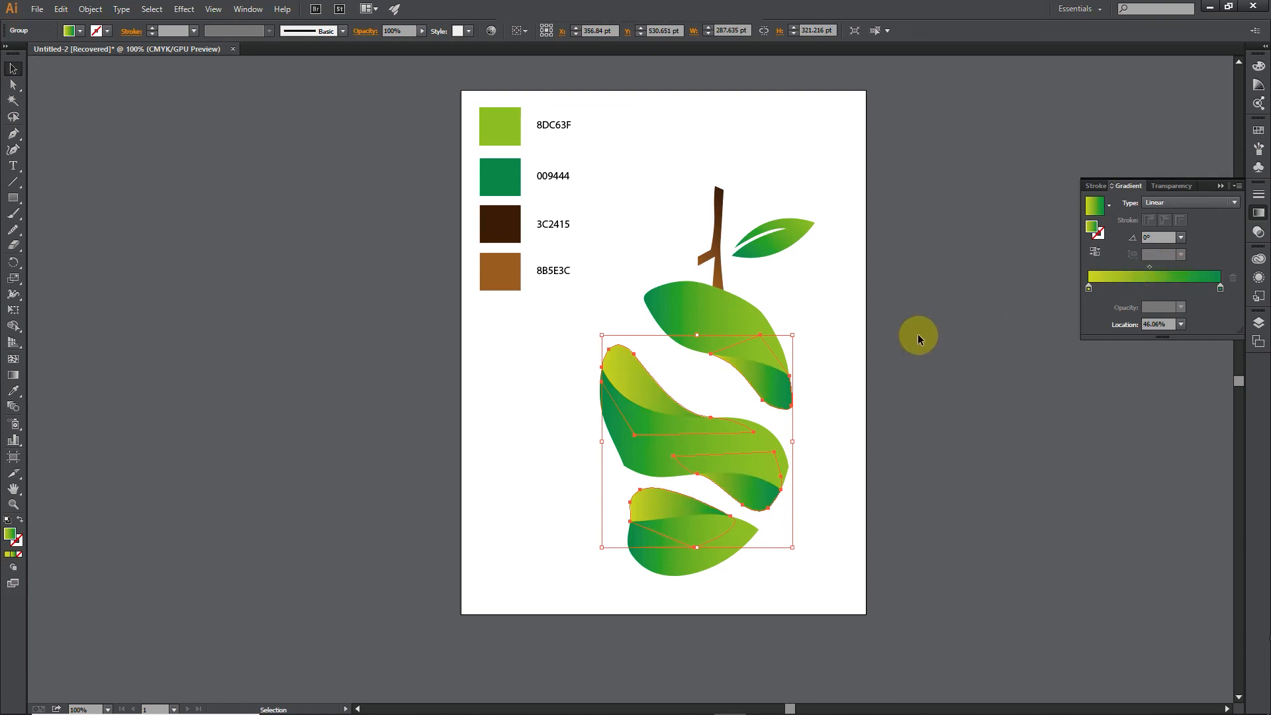
left_click(924, 316)
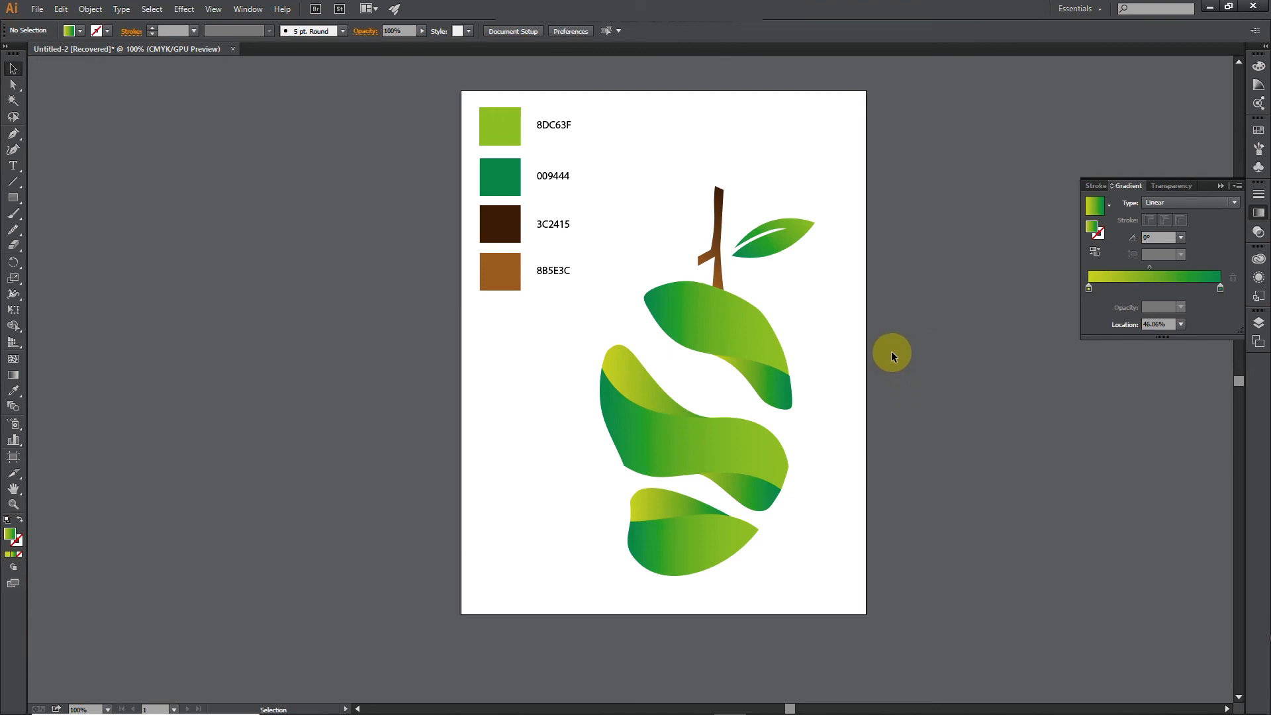
key("ctrl+0")
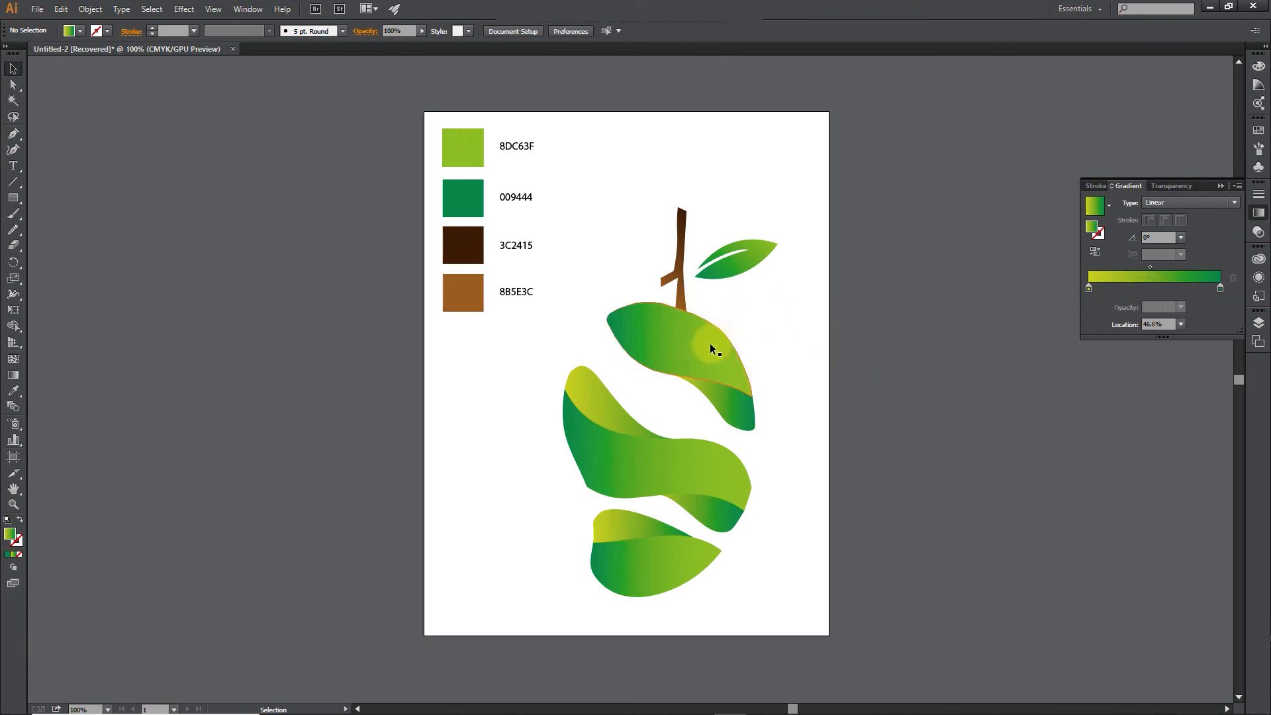
Step: Raise the upper-left corner point of the bottom front segment and bend its top edge downward into a smooth curve, then deselect it
scroll(626, 572, "up", 3)
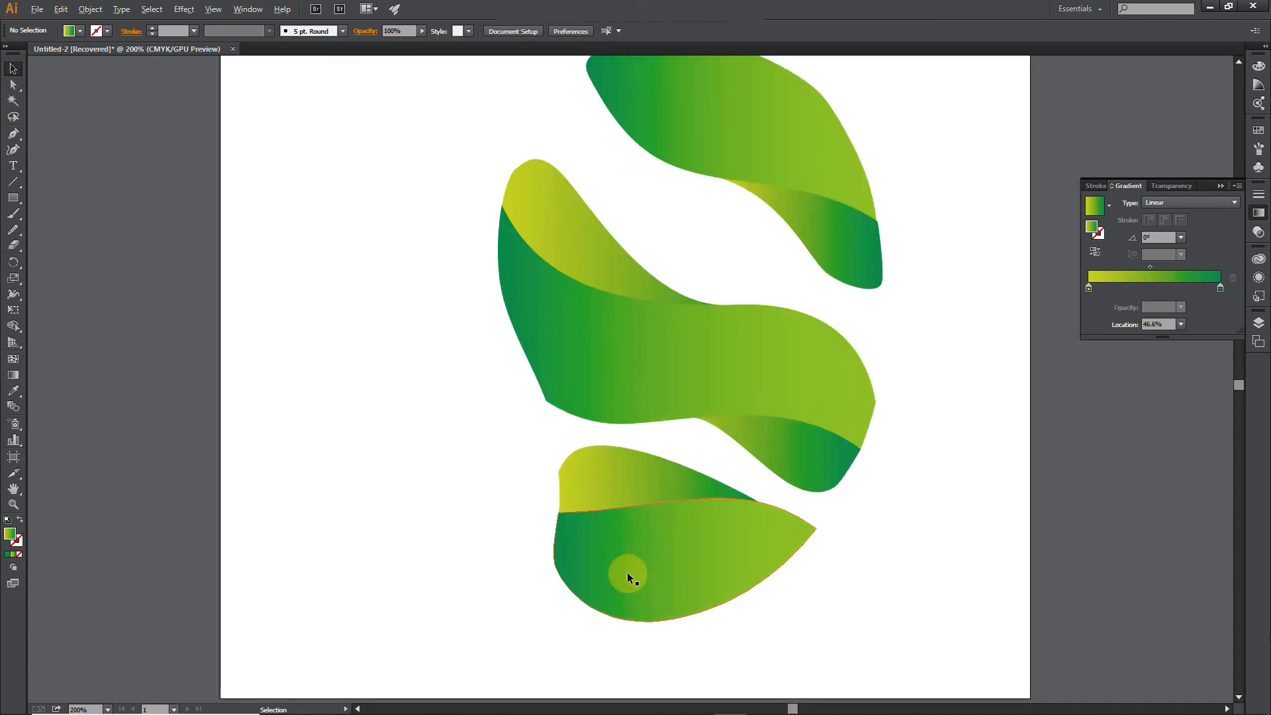
left_click(562, 511)
left_click(14, 85)
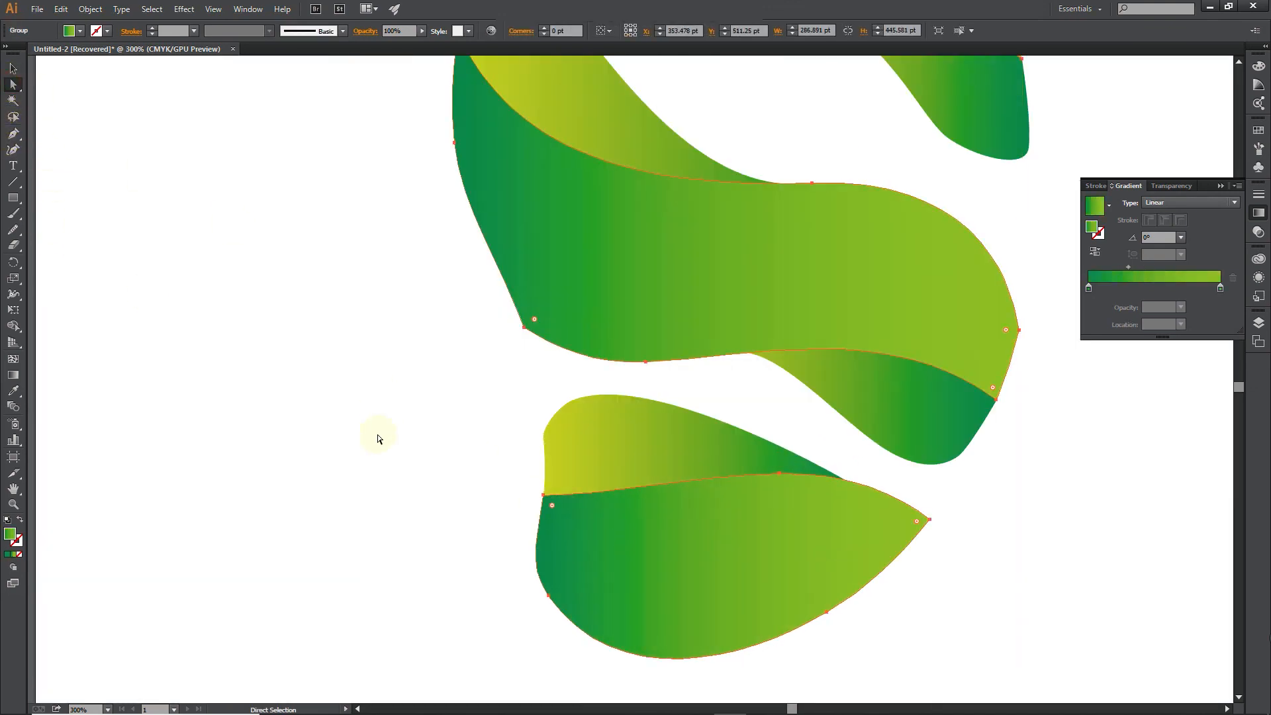
left_click(402, 453)
mouse_move(543, 496)
left_mouse_down()
mouse_move(544, 455)
mouse_move(550, 500)
left_mouse_up()
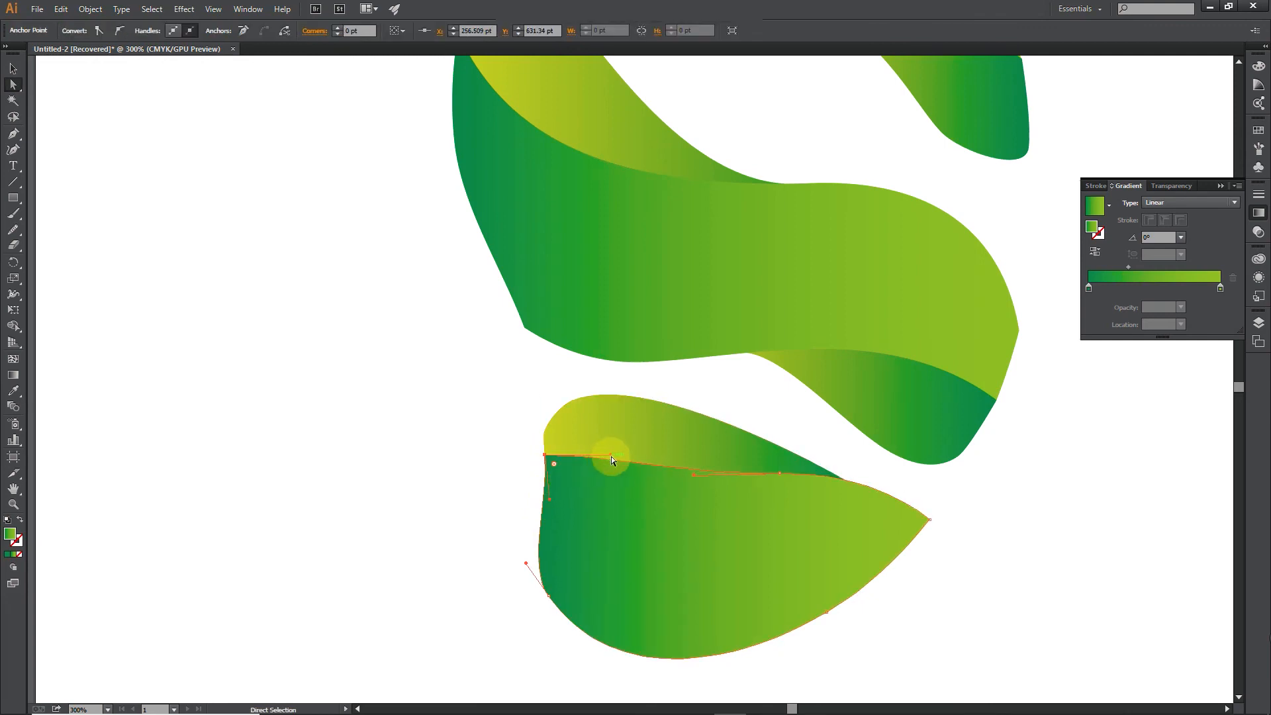
left_click_drag(610, 455, 617, 538)
scroll(617, 538, "down", 3)
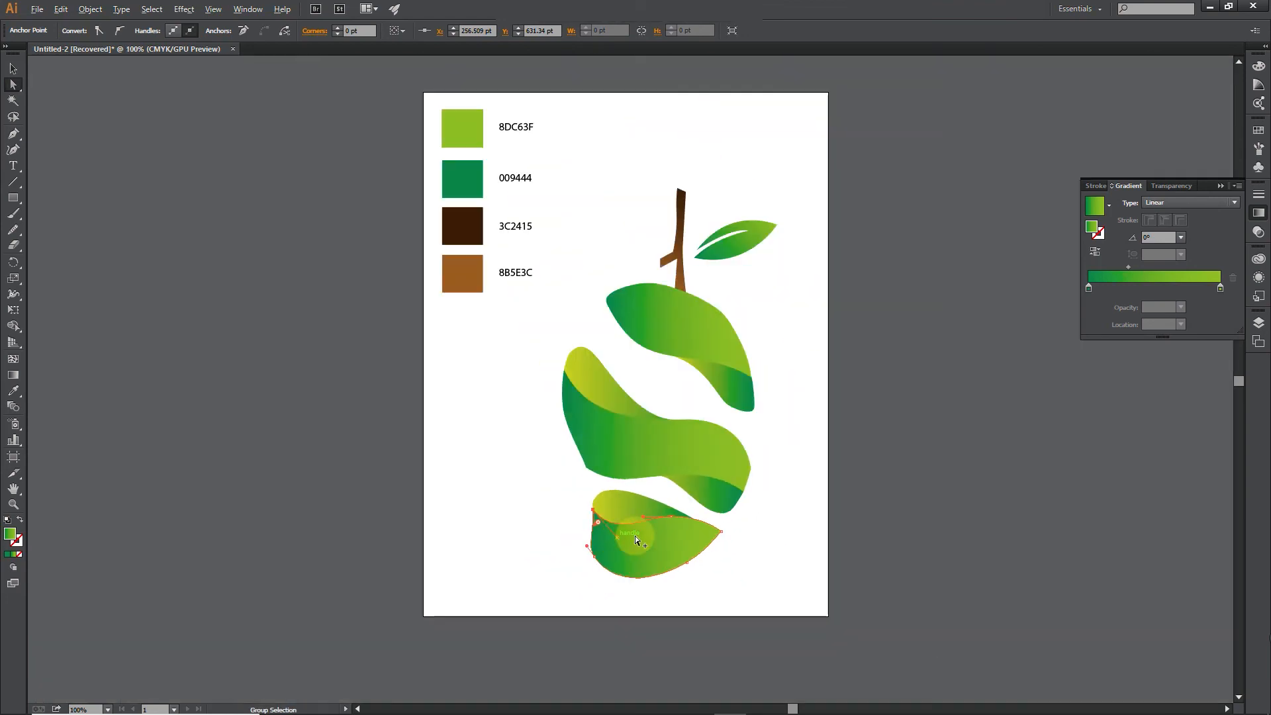
left_click(816, 501)
scroll(724, 446, "up", 1)
scroll(724, 447, "down", 1)
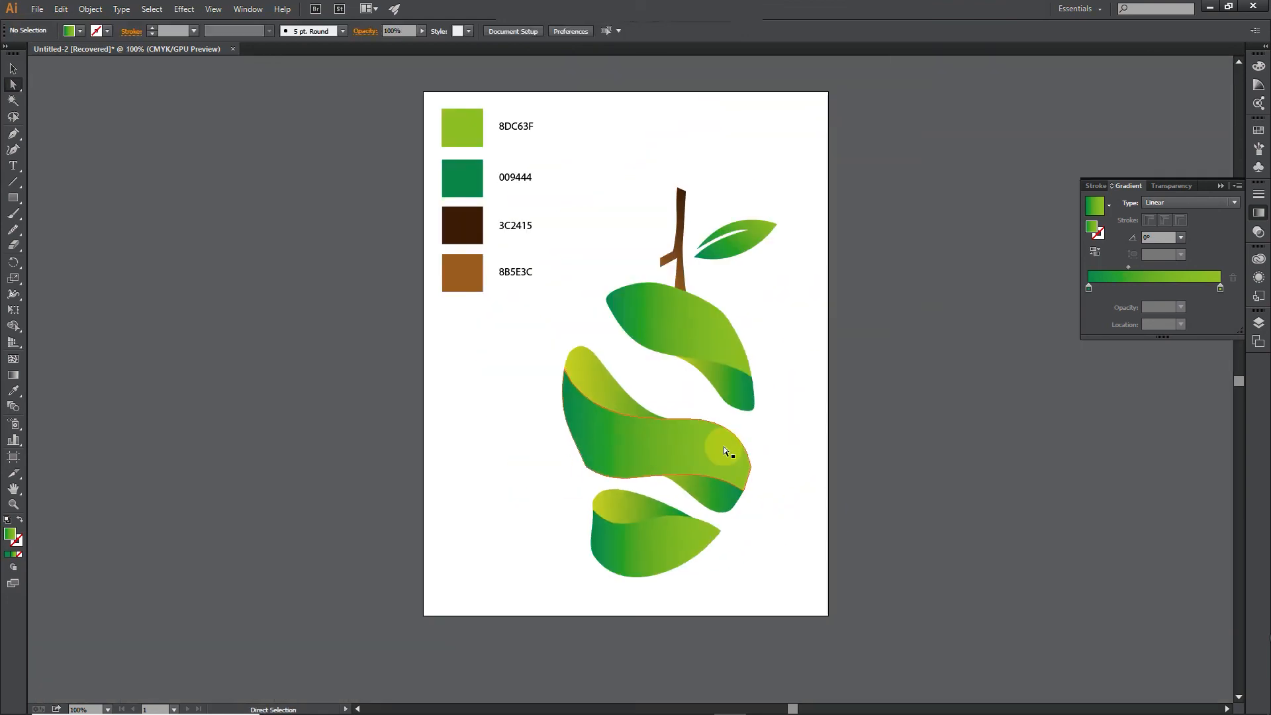
Step: Group the four colour swatches with their hex code labels, then deselect the group
left_click(13, 68)
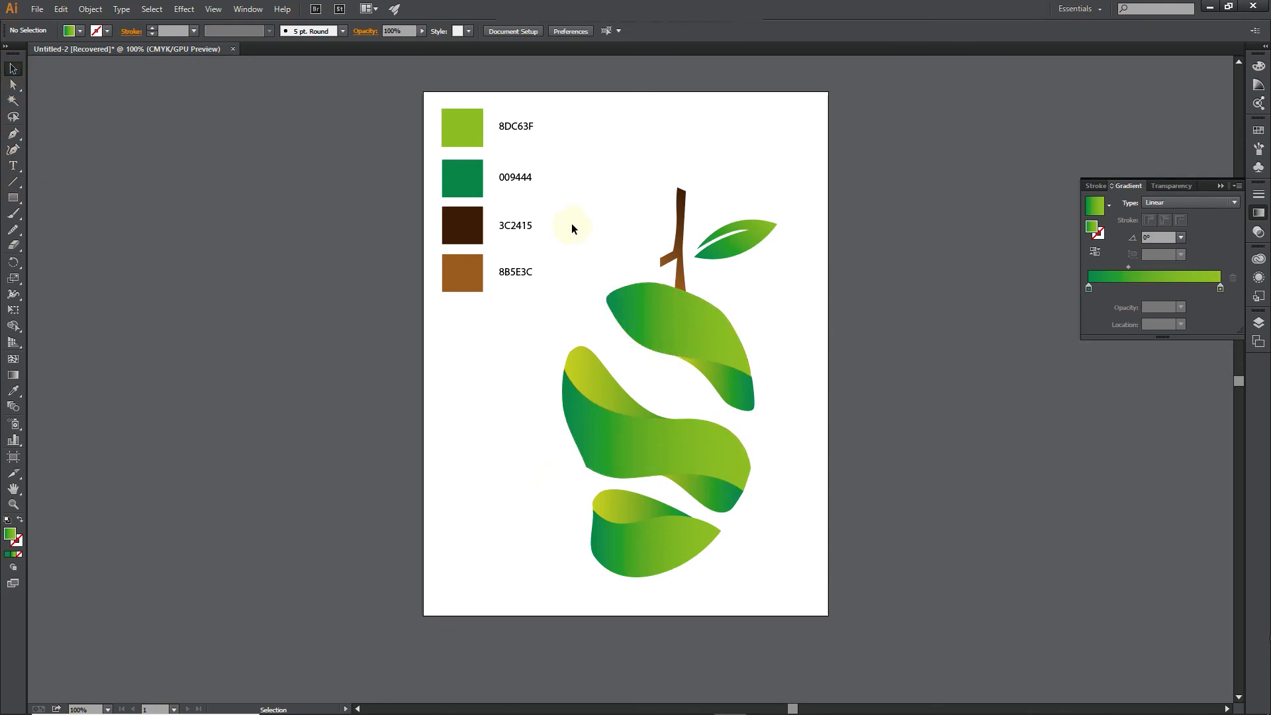
left_click(458, 129)
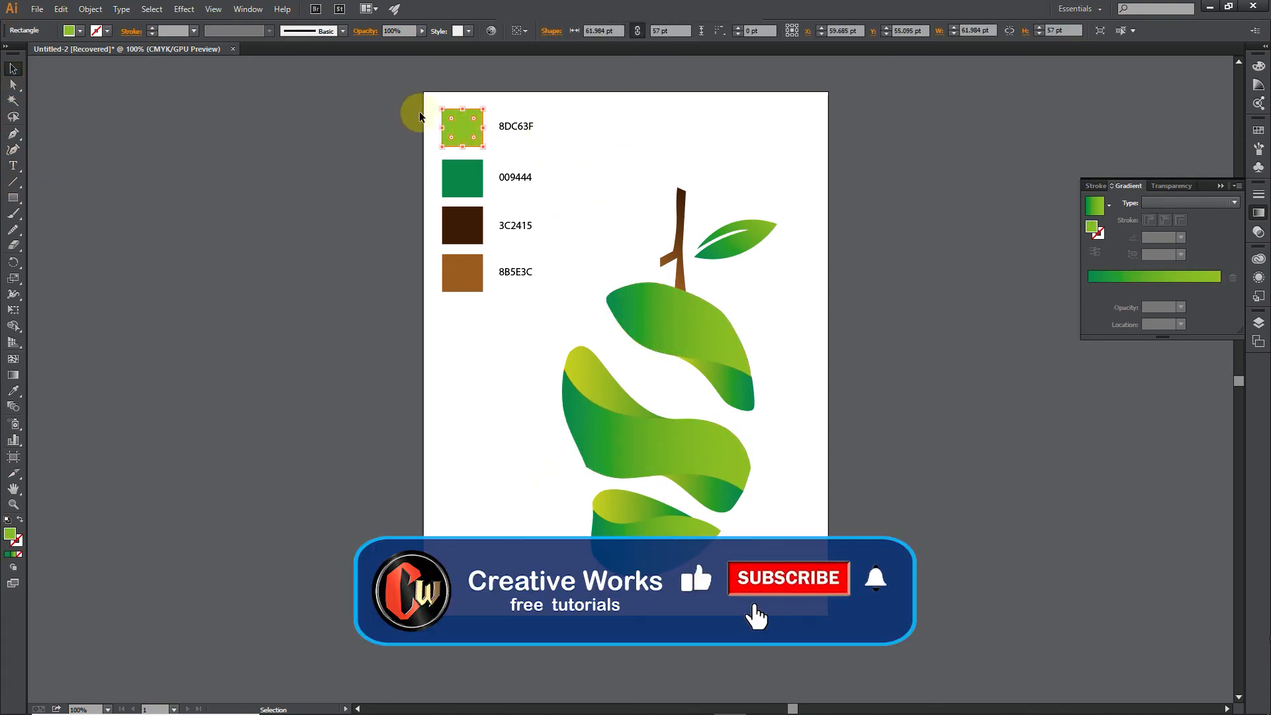
left_click_drag(419, 117, 538, 292)
right_click(508, 234)
left_click(558, 292)
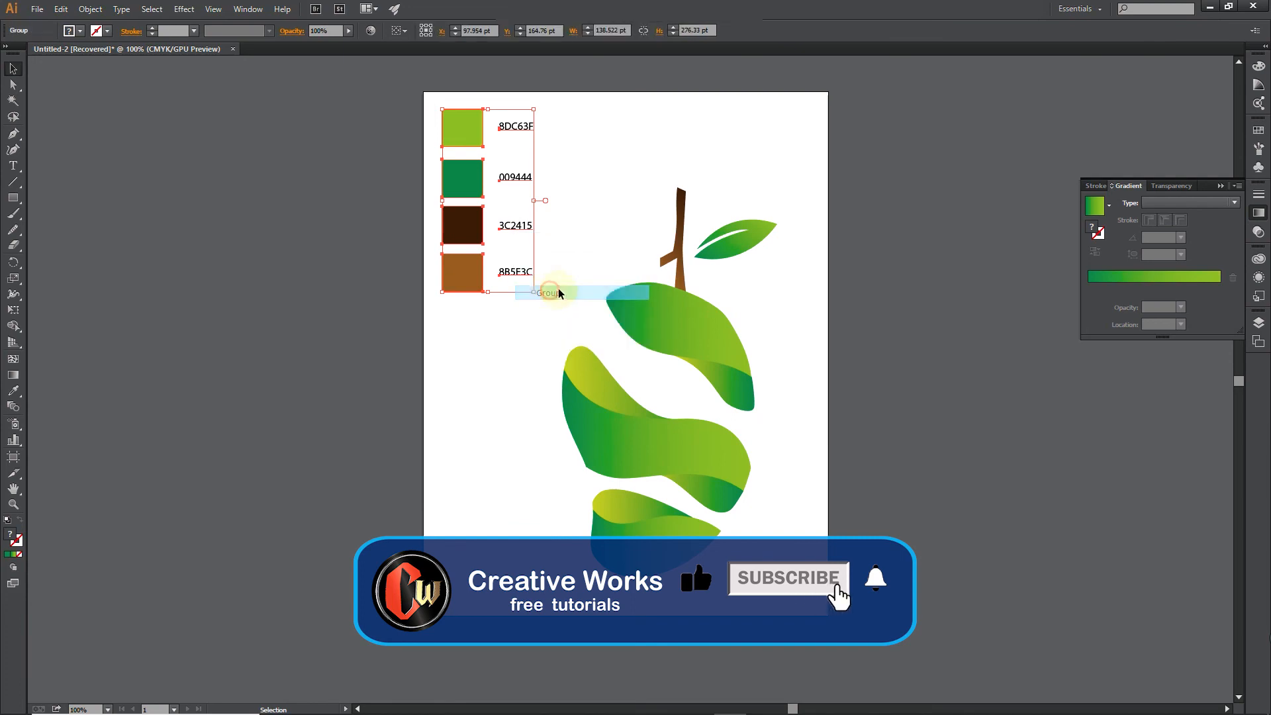
left_click(589, 213)
Step: Move the leaf slightly closer to the stem and deselect it
left_click_drag(741, 246, 733, 250)
left_click(768, 315)
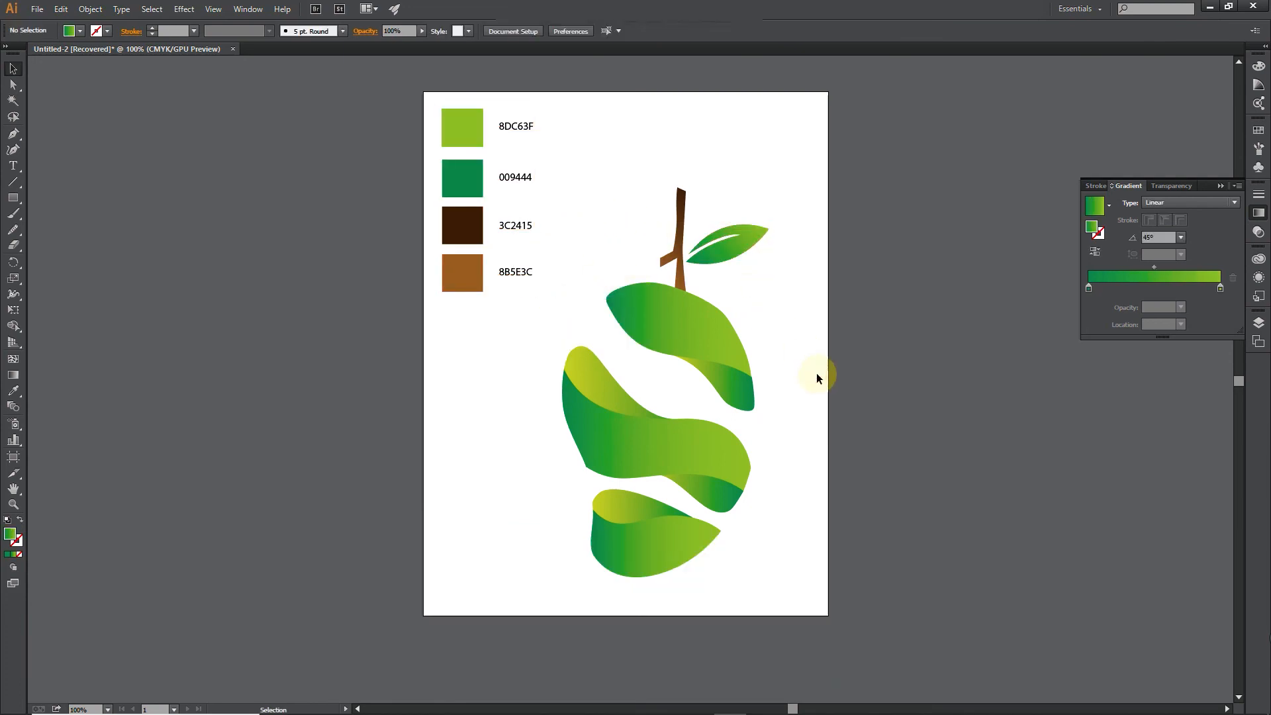
Step: Group the leaf, stem and all mango segments together, then collapse the gradient settings
left_click(736, 502)
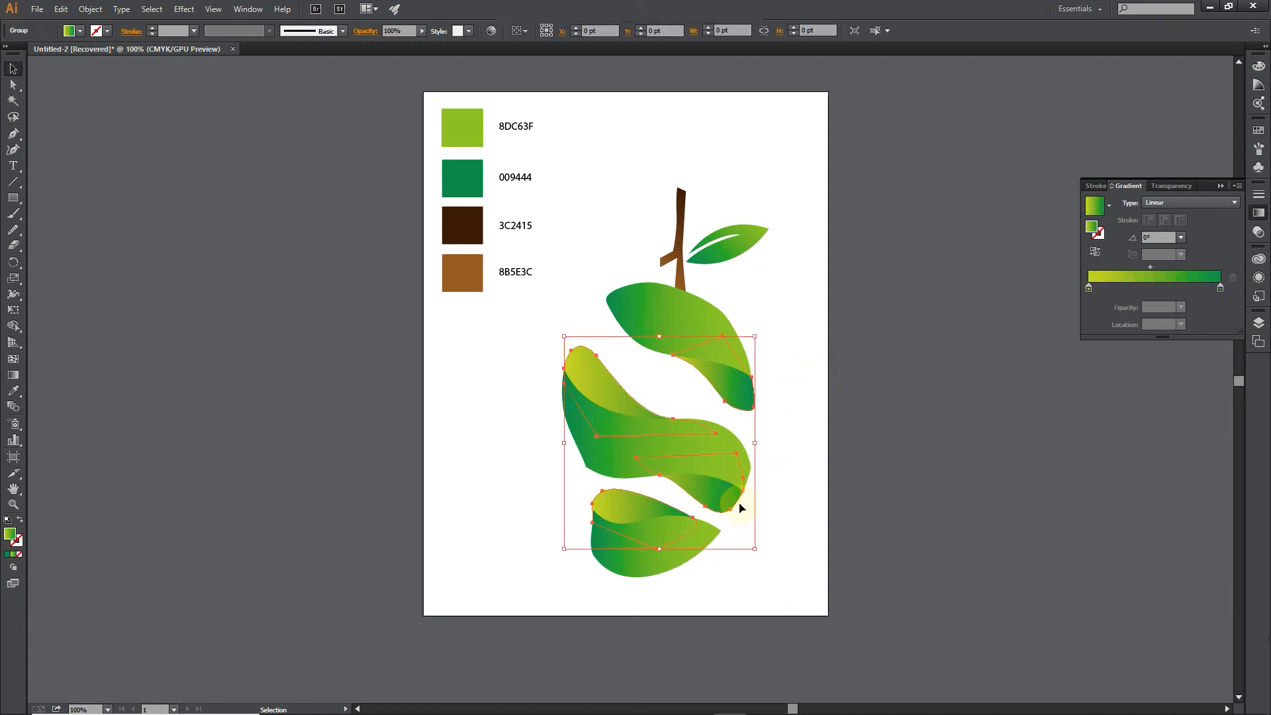
left_click_drag(843, 603, 615, 212)
right_click(659, 333)
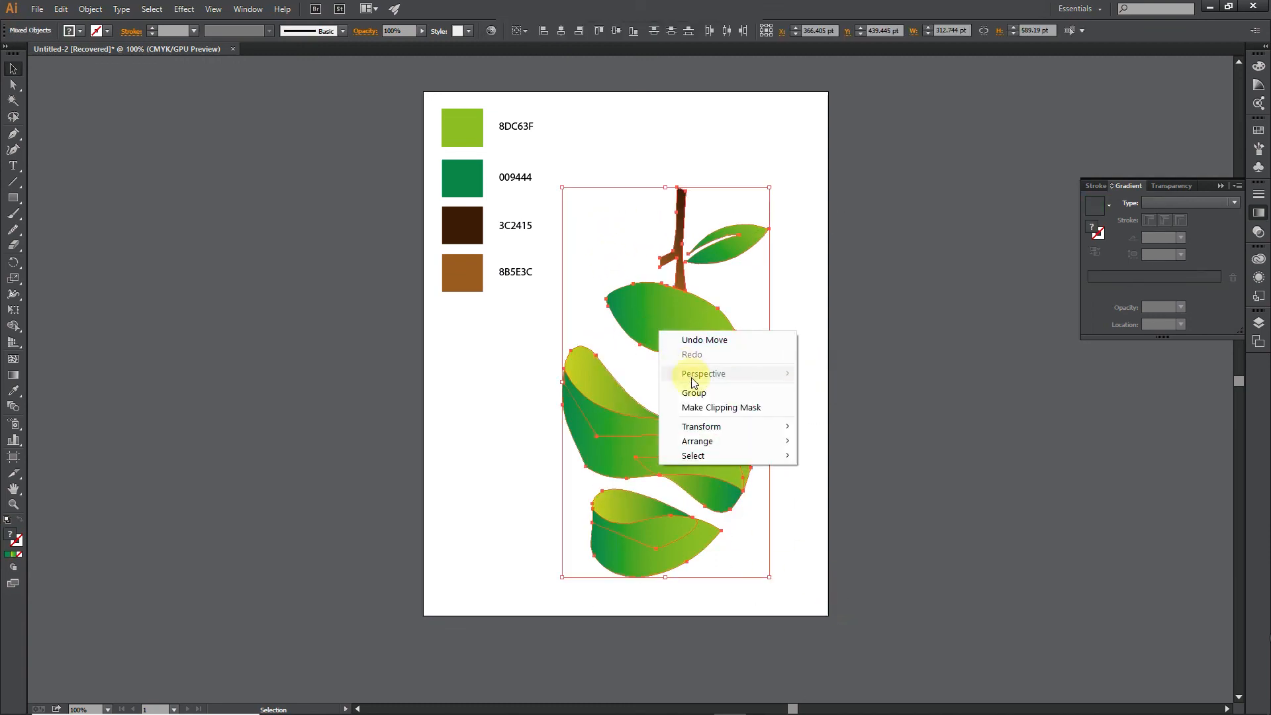
left_click(689, 389)
left_click(825, 374)
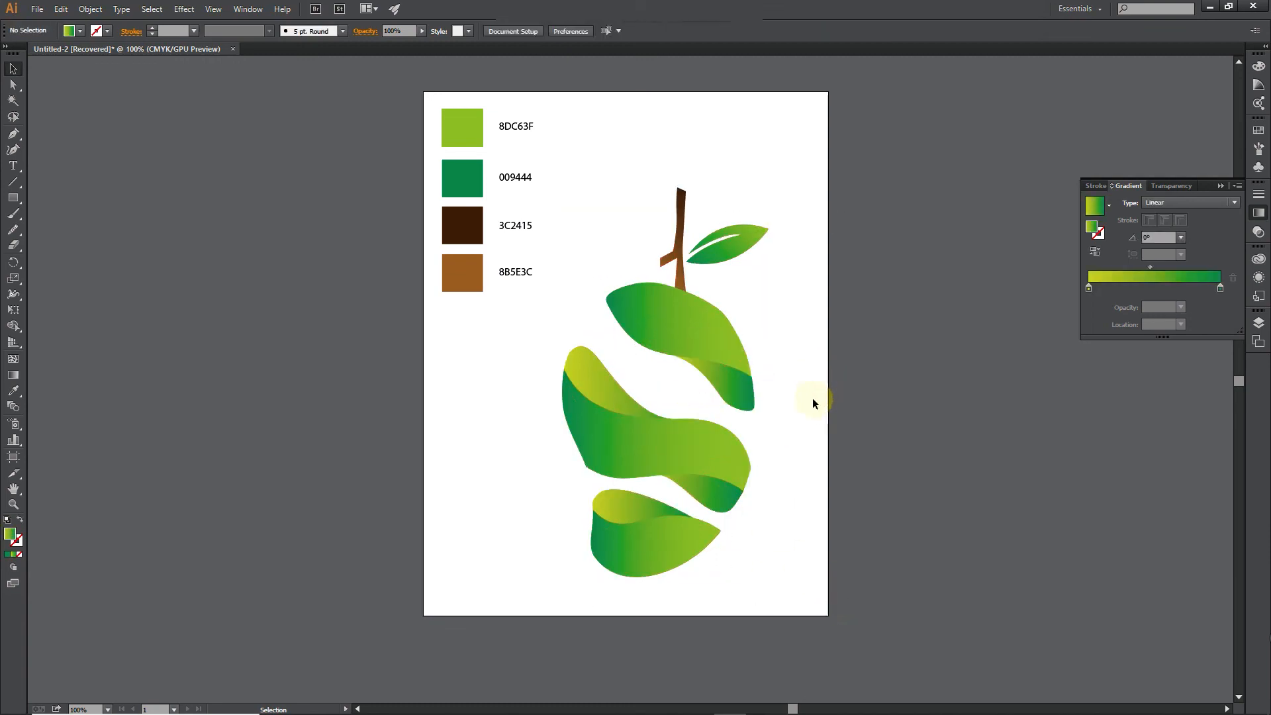
scroll(810, 398, "up", 2)
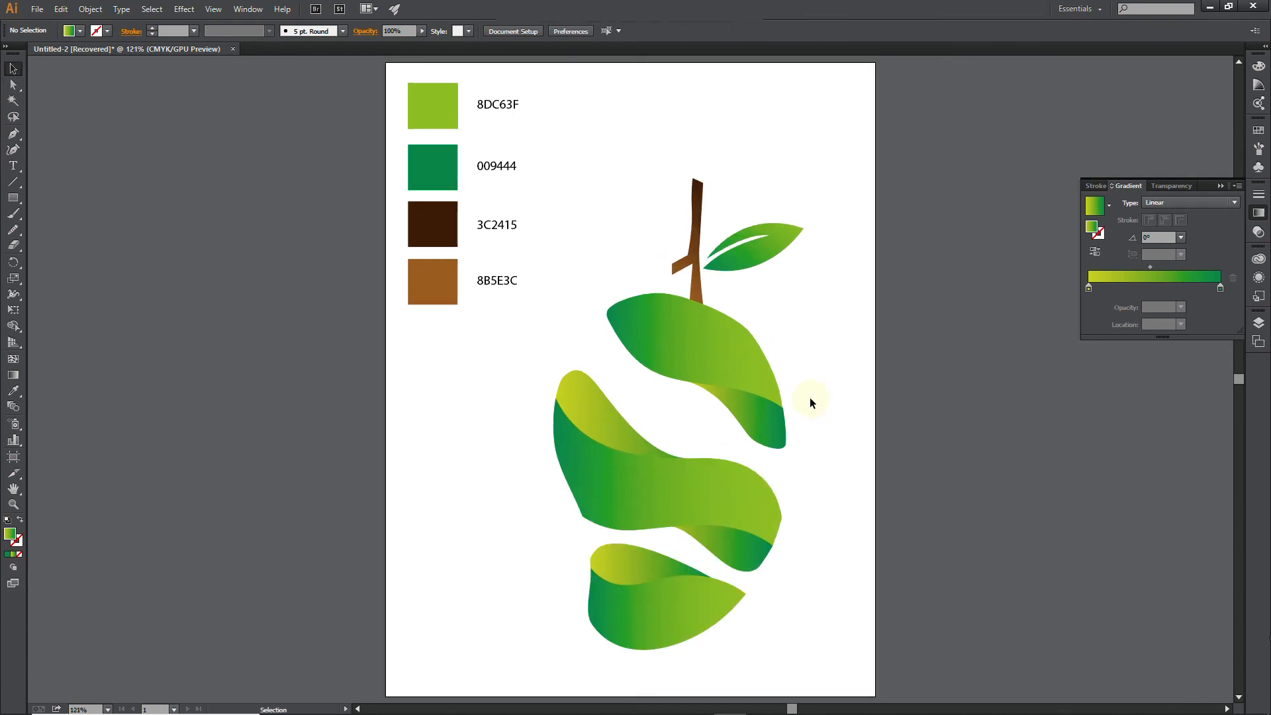
left_click(1220, 186)
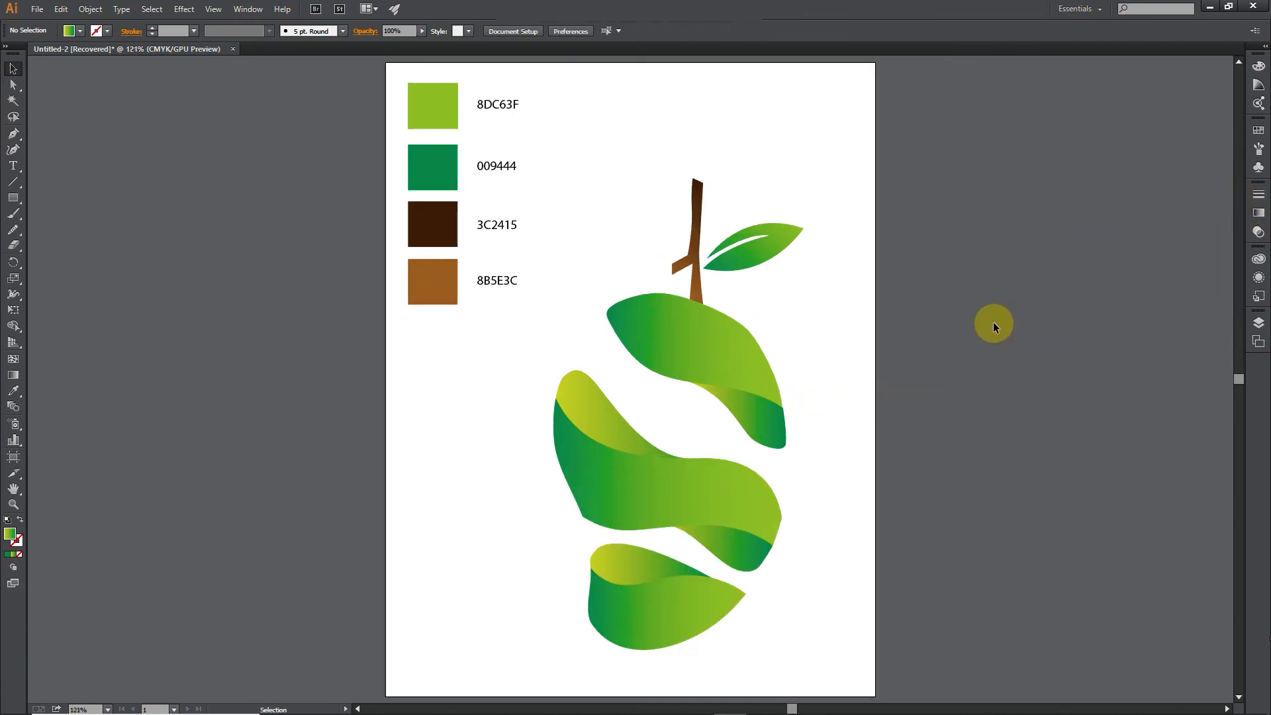